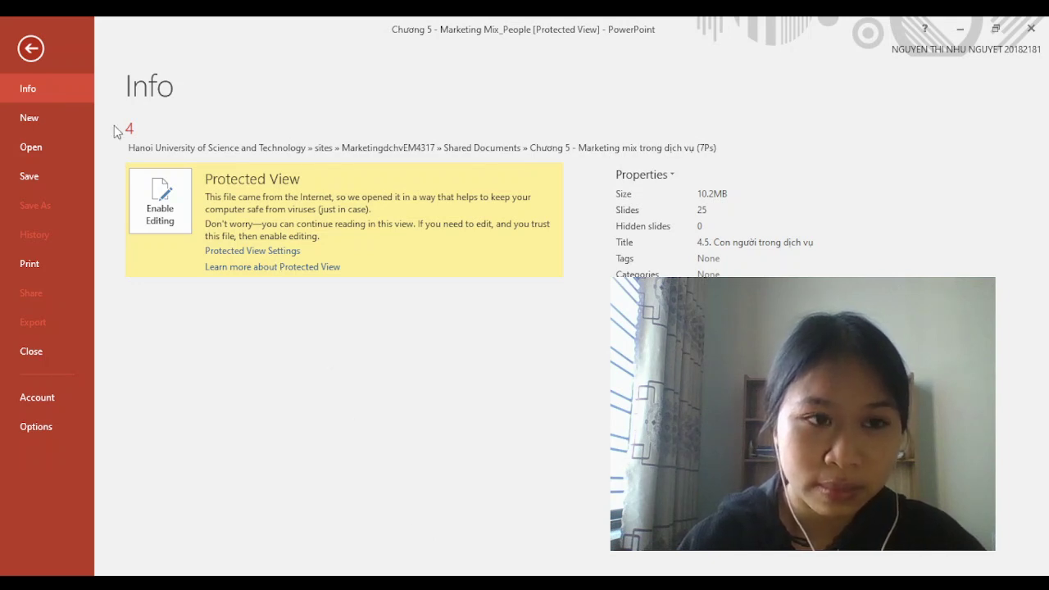
Leave the File Info page, briefly reopen it, then return to slide 1 of the read-only deck
{"action": "left_click", "coordinate": [31, 49]}
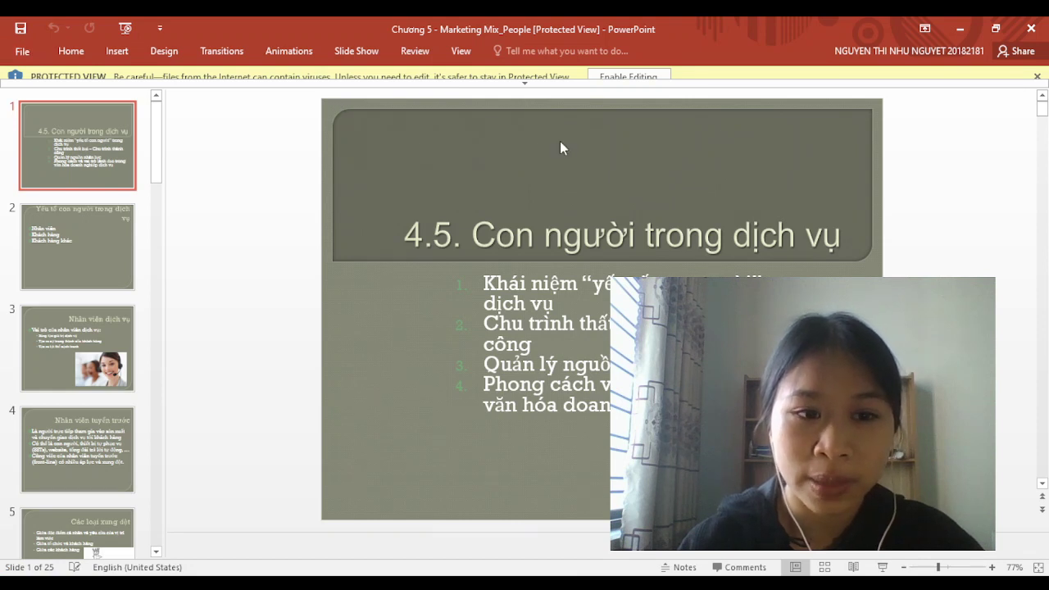
{"action": "left_click", "coordinate": [643, 75]}
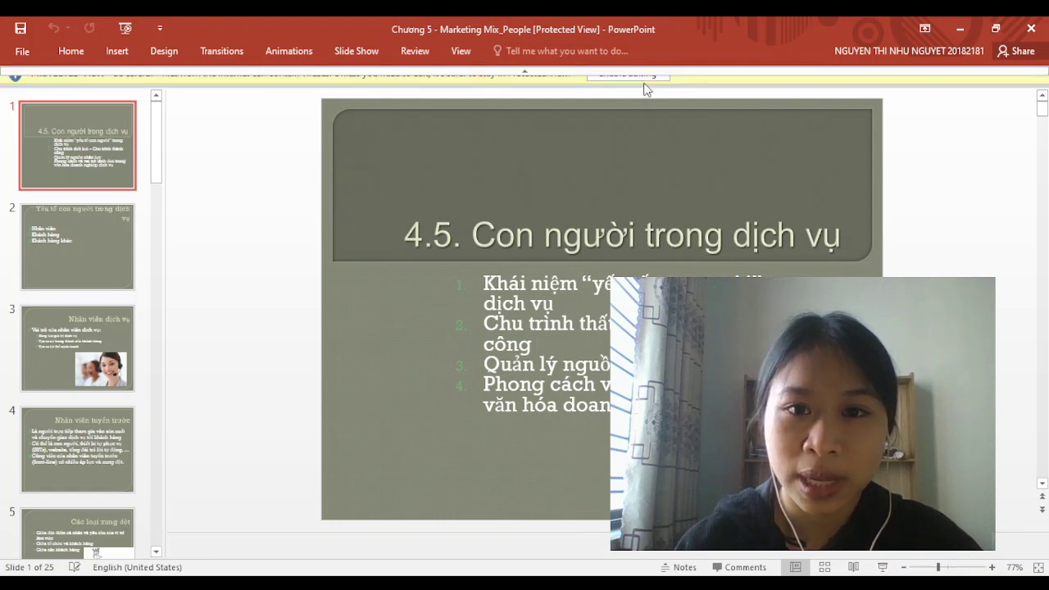
{"action": "left_click", "coordinate": [525, 78]}
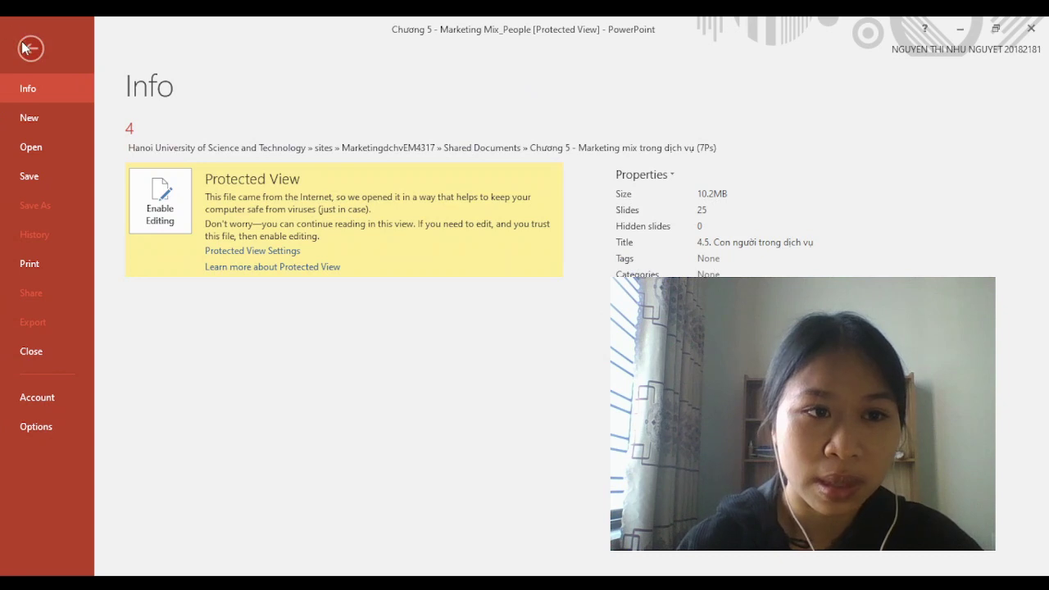
{"action": "left_click", "coordinate": [31, 48]}
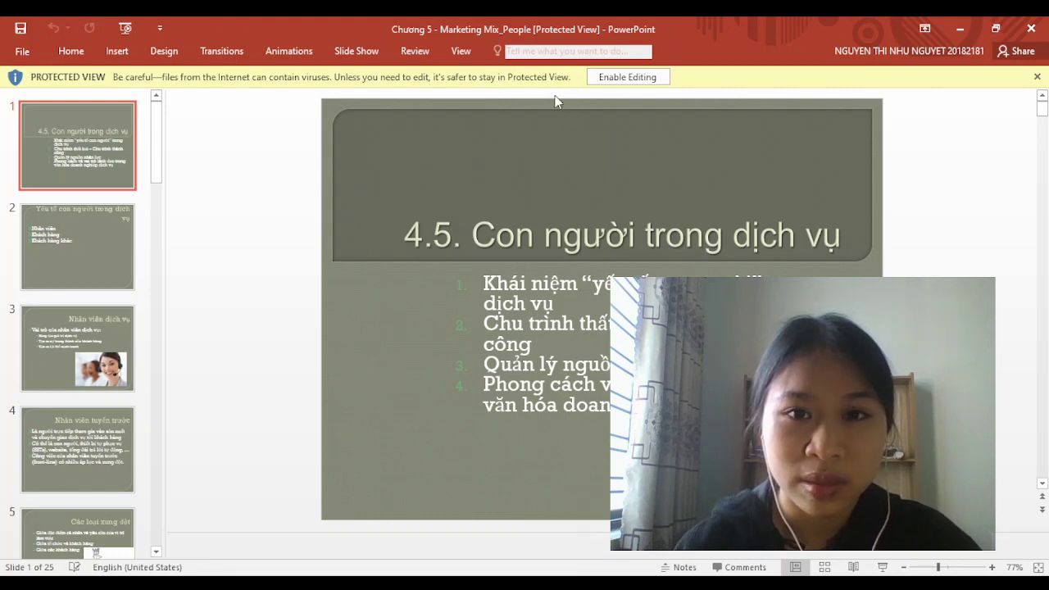
Enable editing on the protected deck and display slide 2, 'Yếu tố con người trong dịch vụ'
{"action": "left_click", "coordinate": [629, 77]}
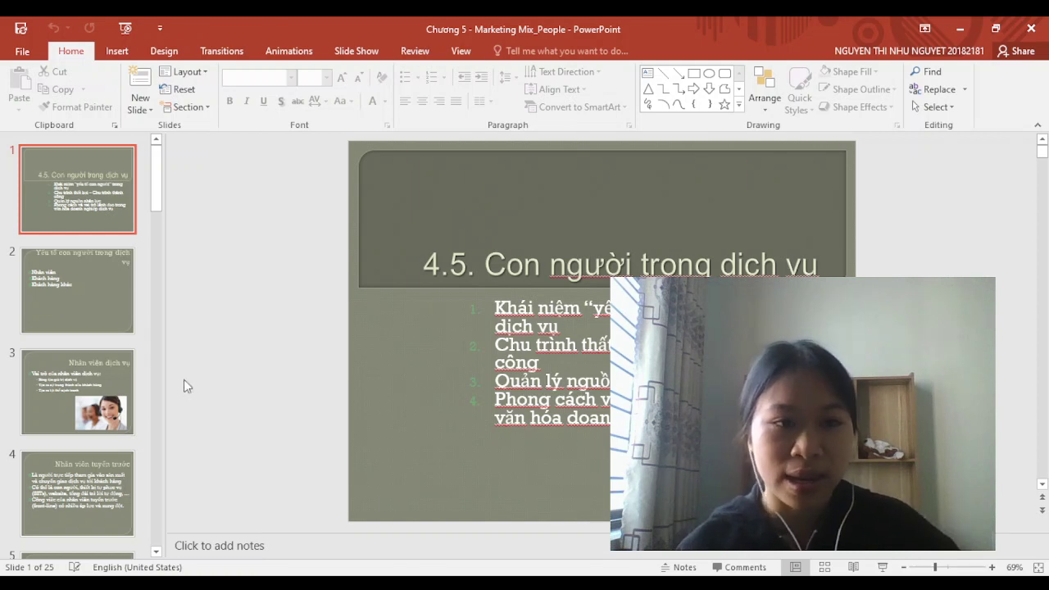
{"action": "left_click", "coordinate": [101, 271]}
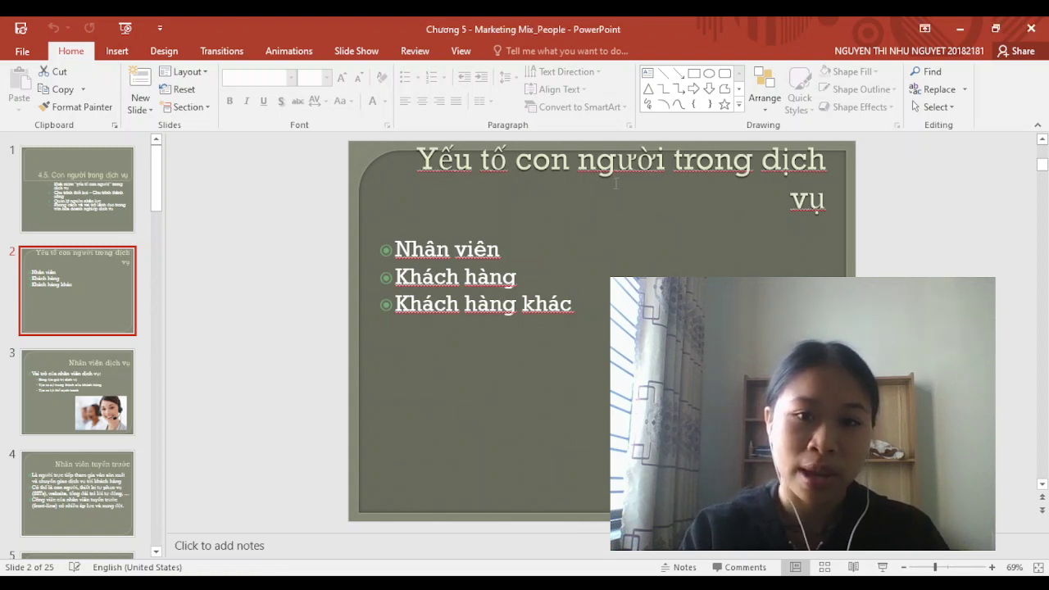
Resize slide 2's title to fit on one line, then undo the resize
{"action": "left_click", "coordinate": [619, 255]}
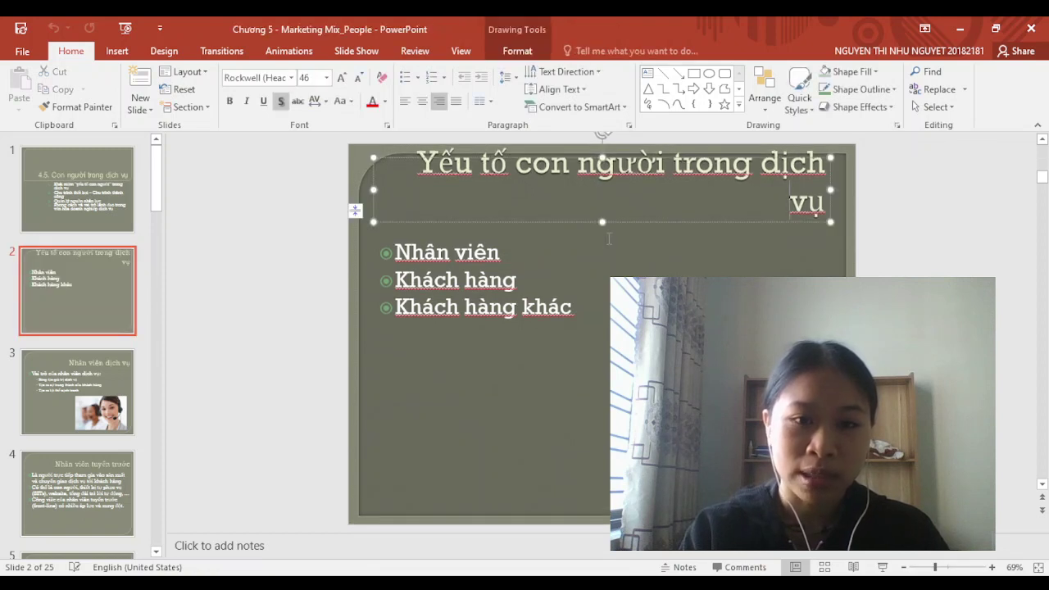
{"action": "left_click", "coordinate": [543, 194]}
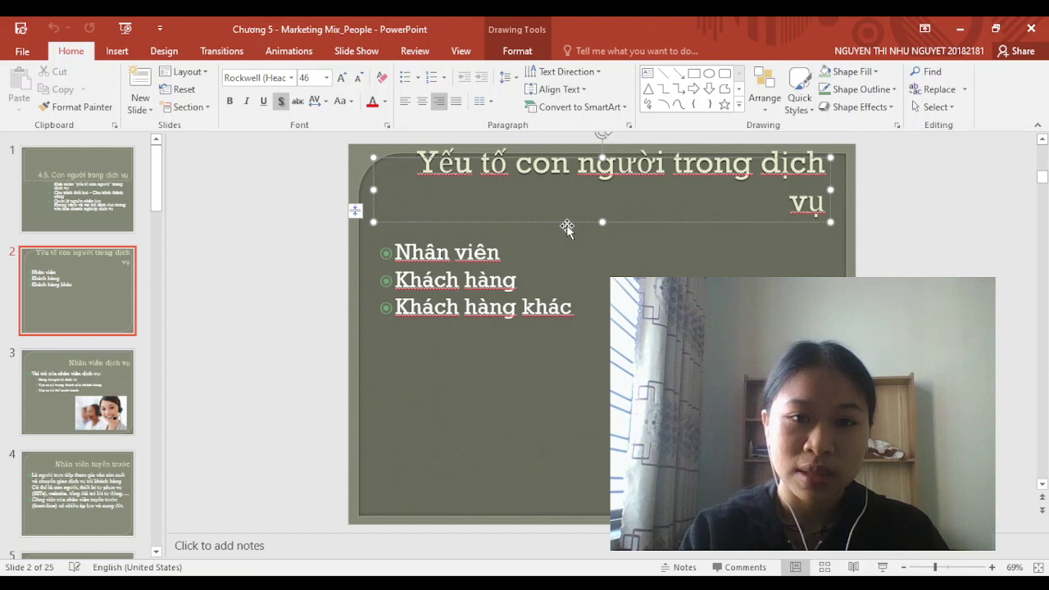
{"action": "left_click_drag", "start_coordinate": [568, 228], "coordinate": [569, 230]}
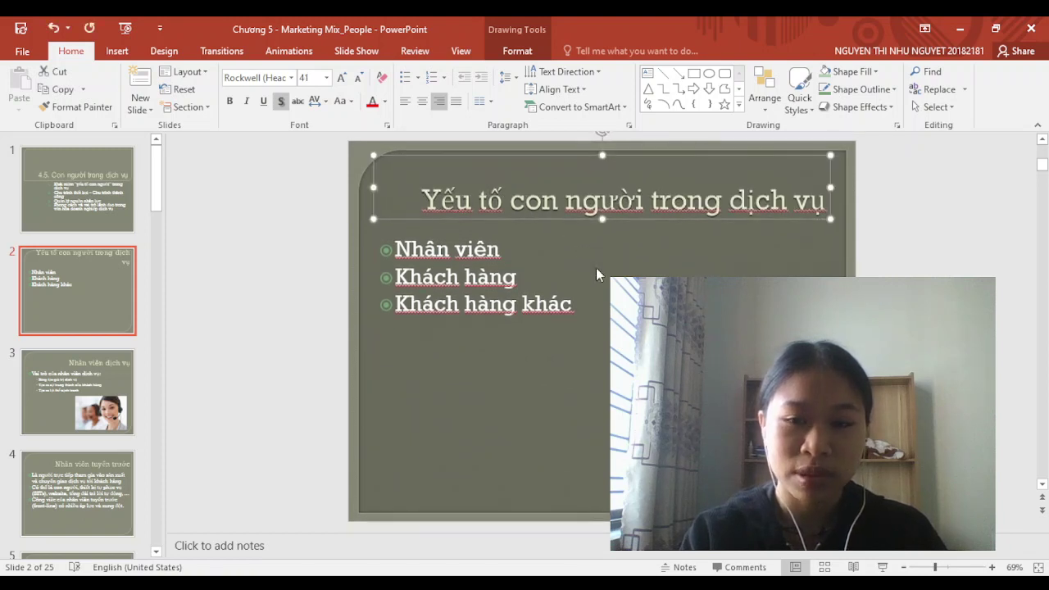
{"action": "key", "text": "Escape"}
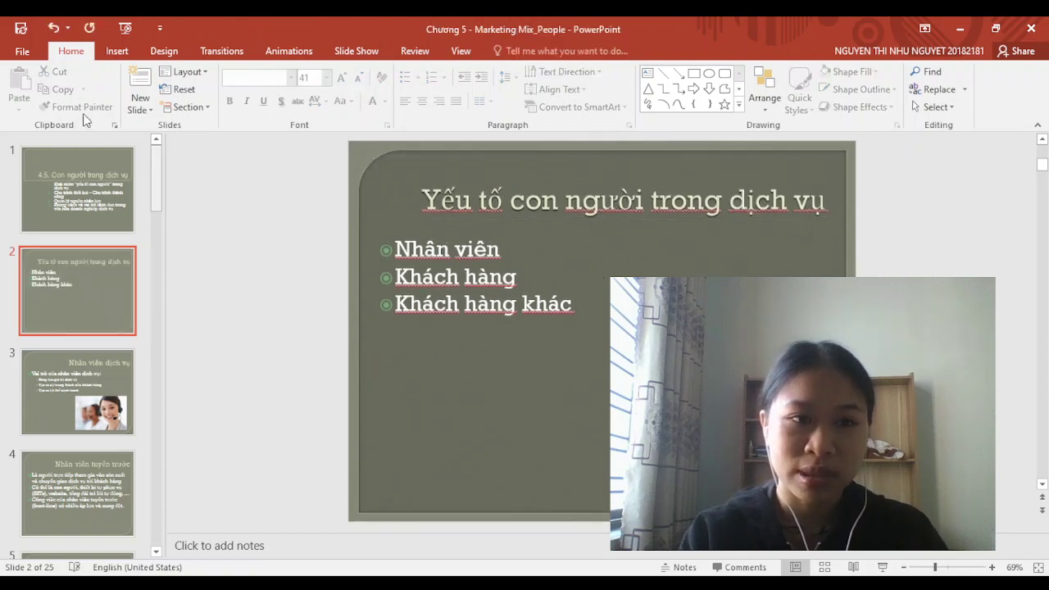
{"action": "left_click", "coordinate": [52, 28]}
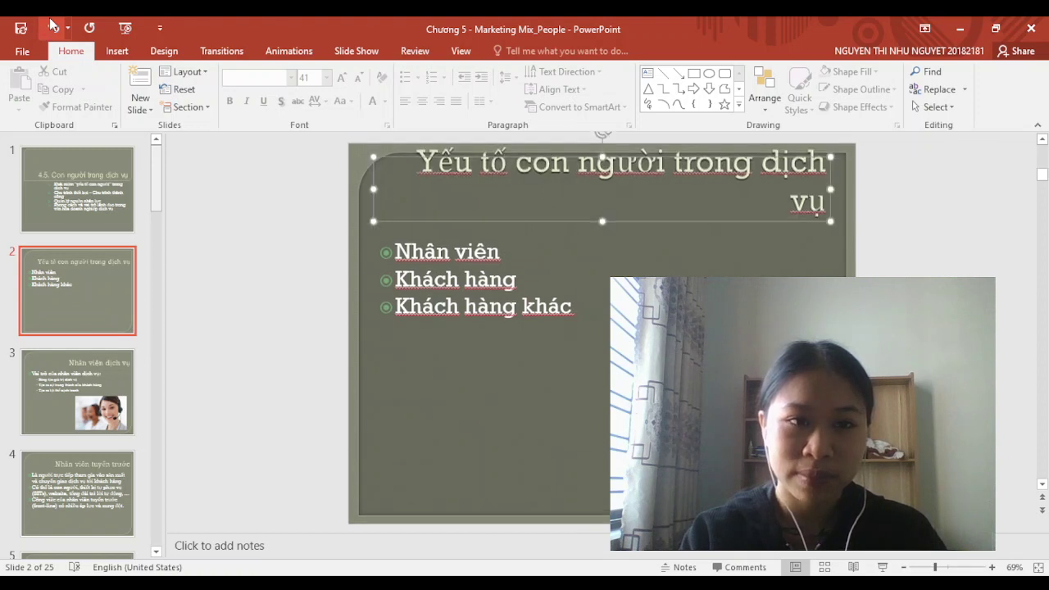
{"action": "left_click", "coordinate": [300, 344]}
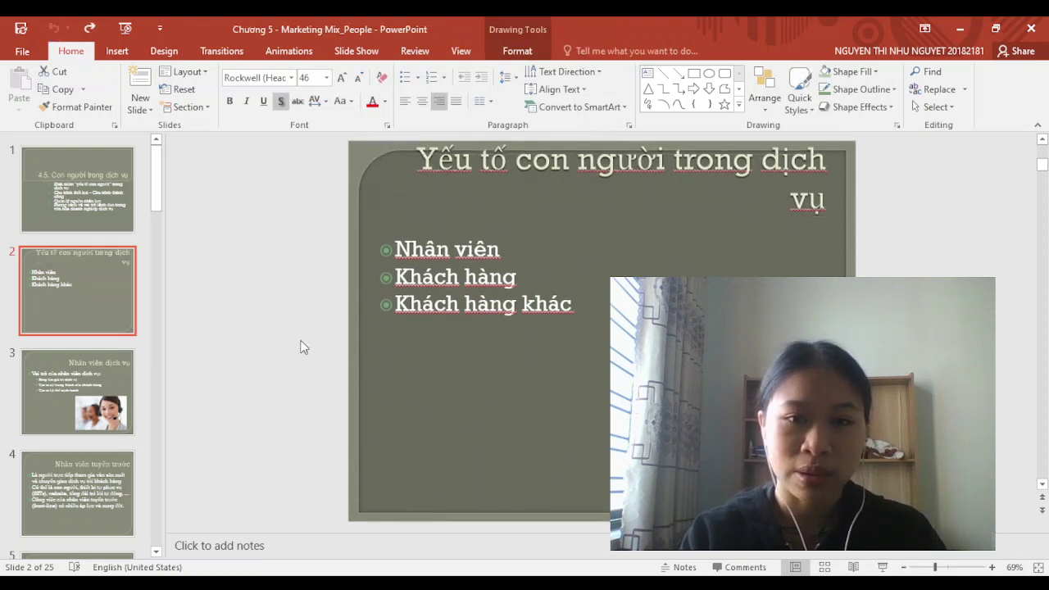
Review the deck from slide 1, paging down through later slides and back up to slide 3
{"action": "left_click", "coordinate": [85, 195]}
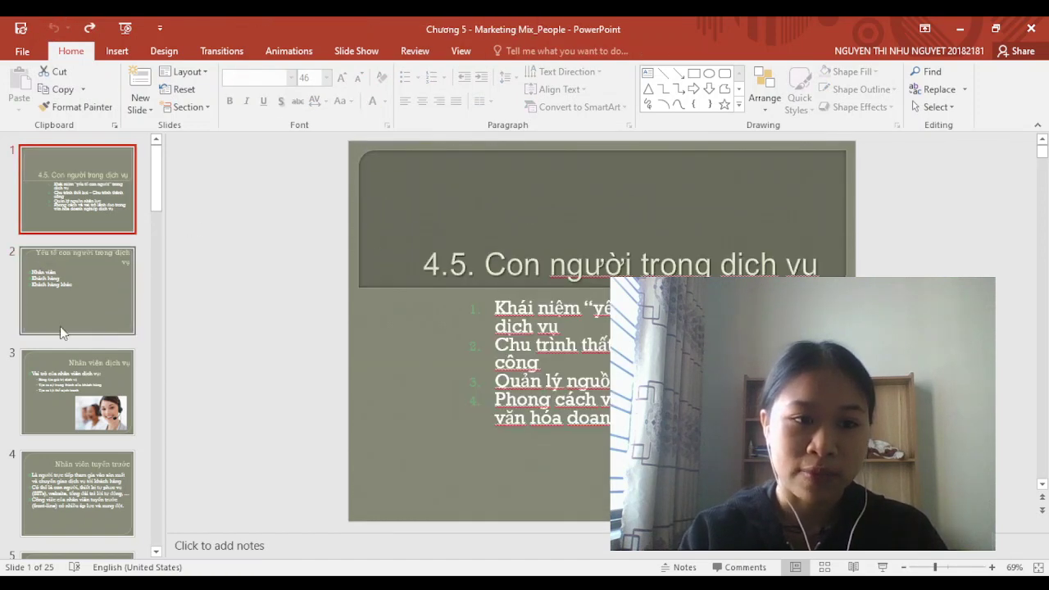
{"action": "left_click", "coordinate": [73, 374]}
{"action": "key", "text": "Down"}
{"action": "key", "text": "Down"}
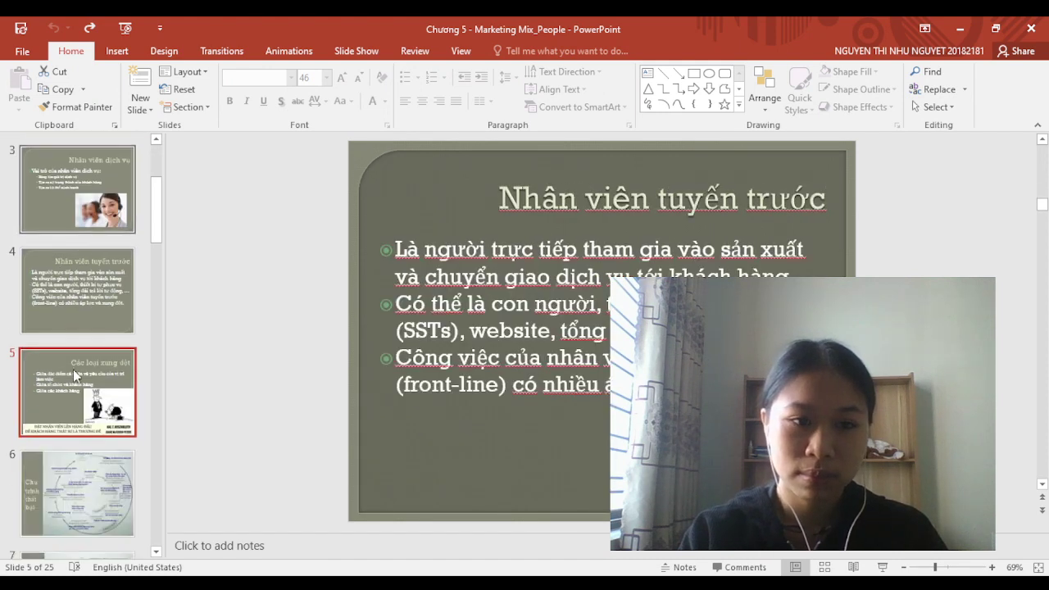
{"action": "key", "text": "Down"}
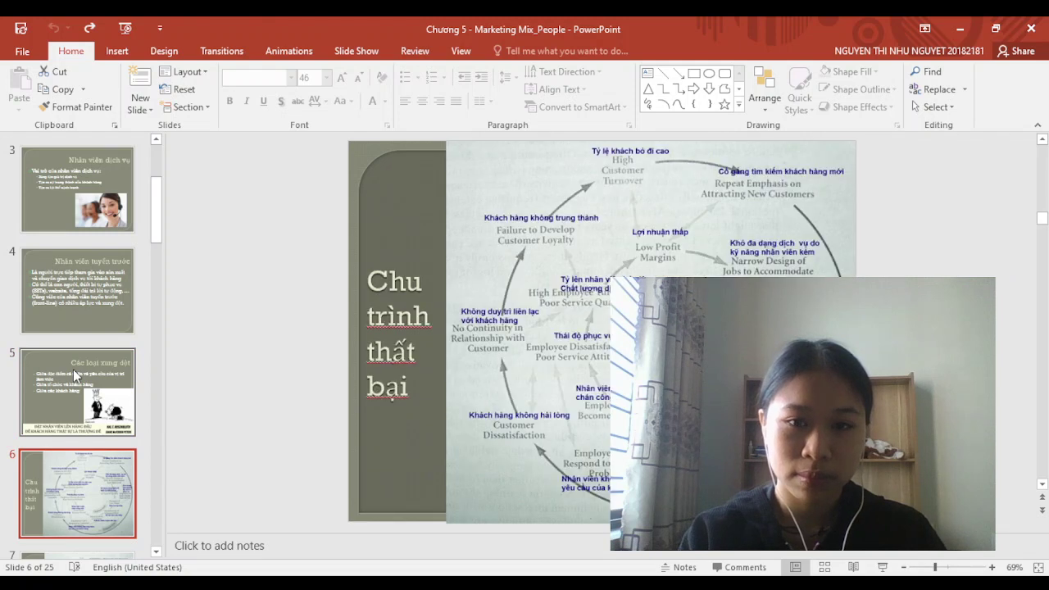
{"action": "key", "text": "Down"}
{"action": "key", "text": "Down"}
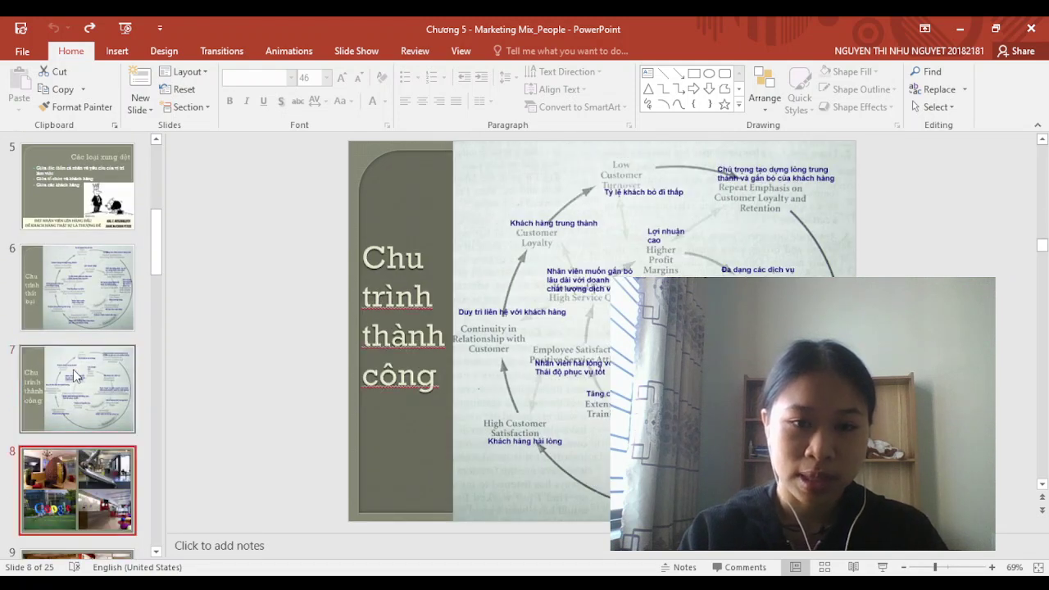
{"action": "key", "text": "Down"}
{"action": "key", "text": "Down"}
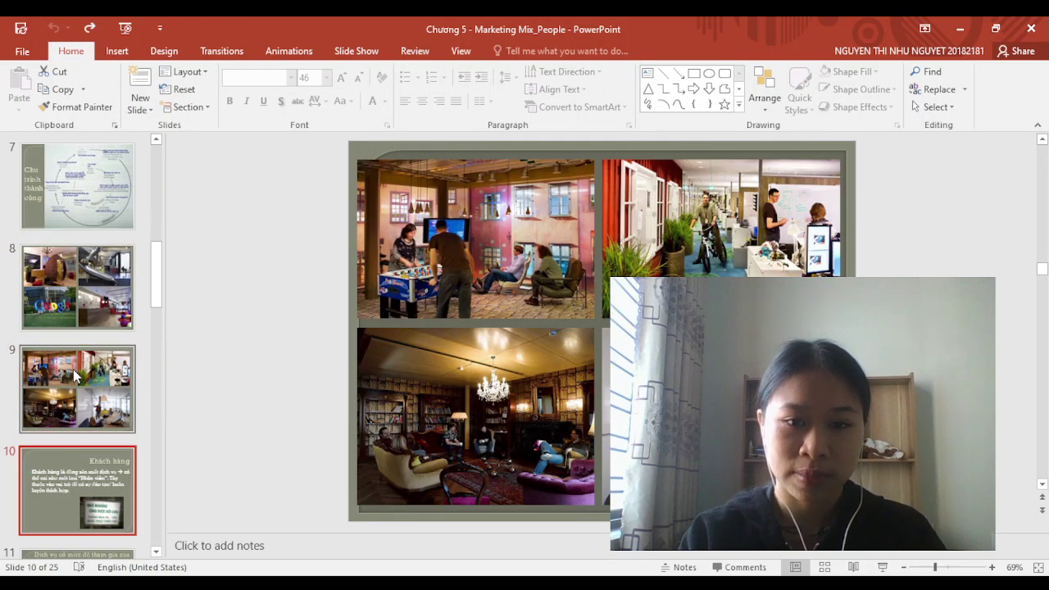
{"action": "key", "text": "Down"}
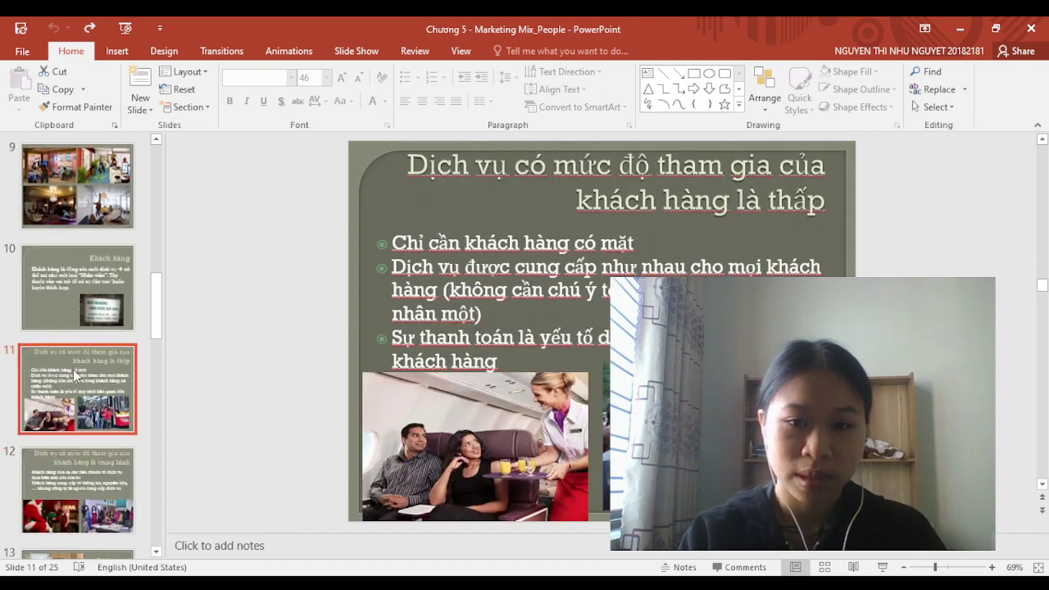
{"action": "key", "text": "Down"}
{"action": "key", "text": "Down"}
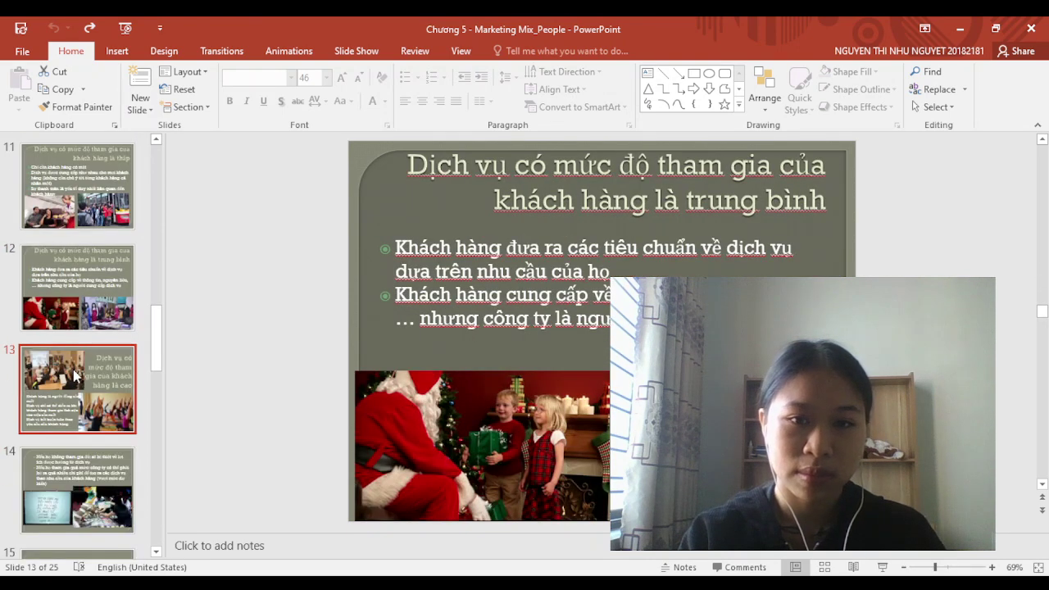
{"action": "key", "text": "Down"}
{"action": "key", "text": "Down"}
{"action": "key", "text": "Down"}
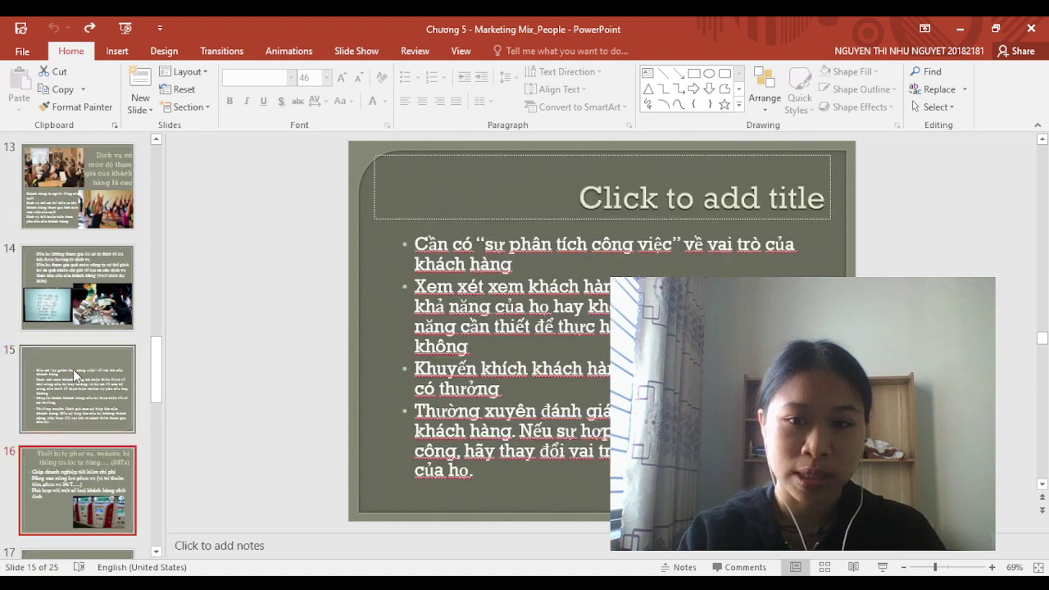
{"action": "key", "text": "Up"}
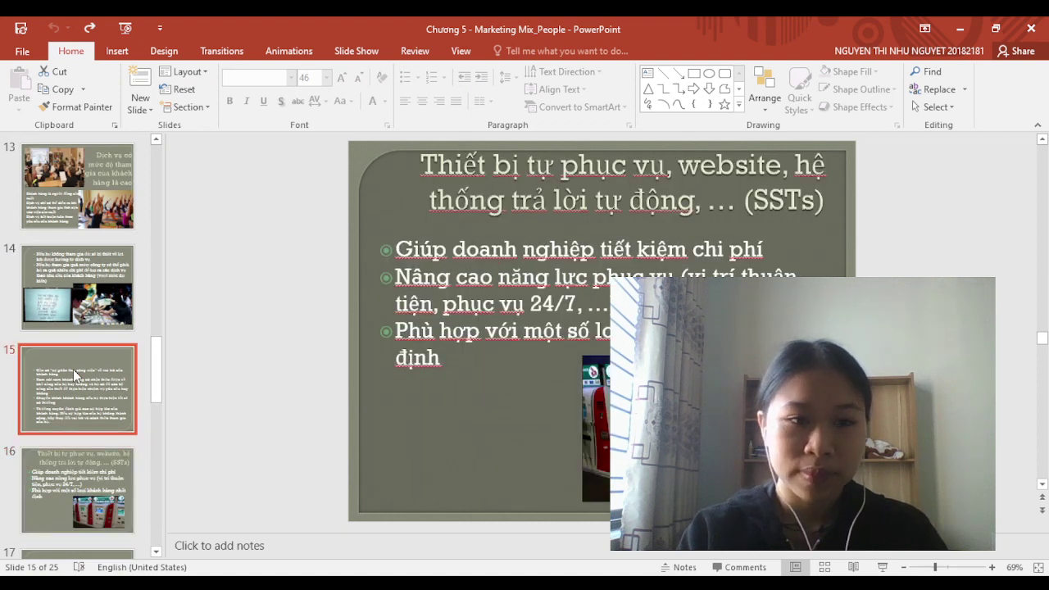
{"action": "key", "text": "Up"}
{"action": "key", "text": "Up"}
{"action": "key", "text": "Up"}
{"action": "key", "text": "Up"}
{"action": "key", "text": "Up"}
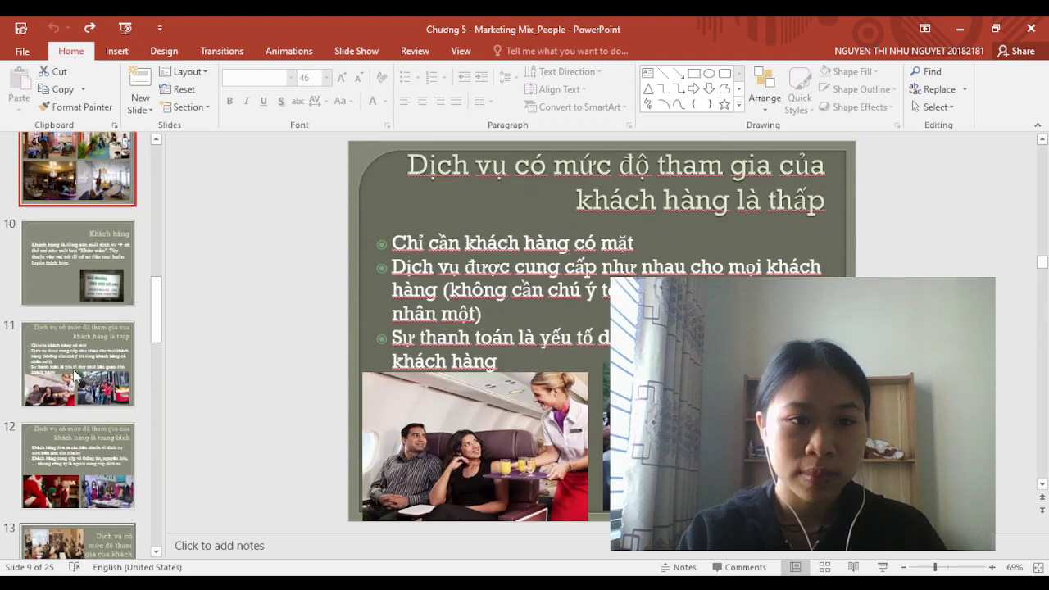
{"action": "key", "text": "Up"}
{"action": "key", "text": "Up"}
{"action": "key", "text": "Up"}
{"action": "key", "text": "Up"}
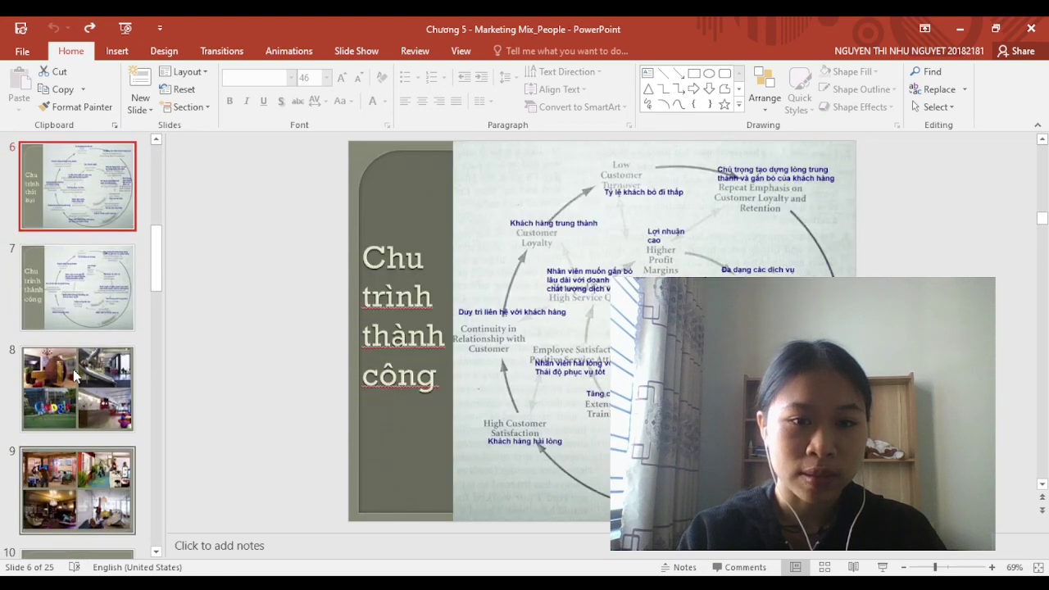
{"action": "key", "text": "Up"}
{"action": "key", "text": "Up"}
{"action": "key", "text": "Up"}
{"action": "key", "text": "Up"}
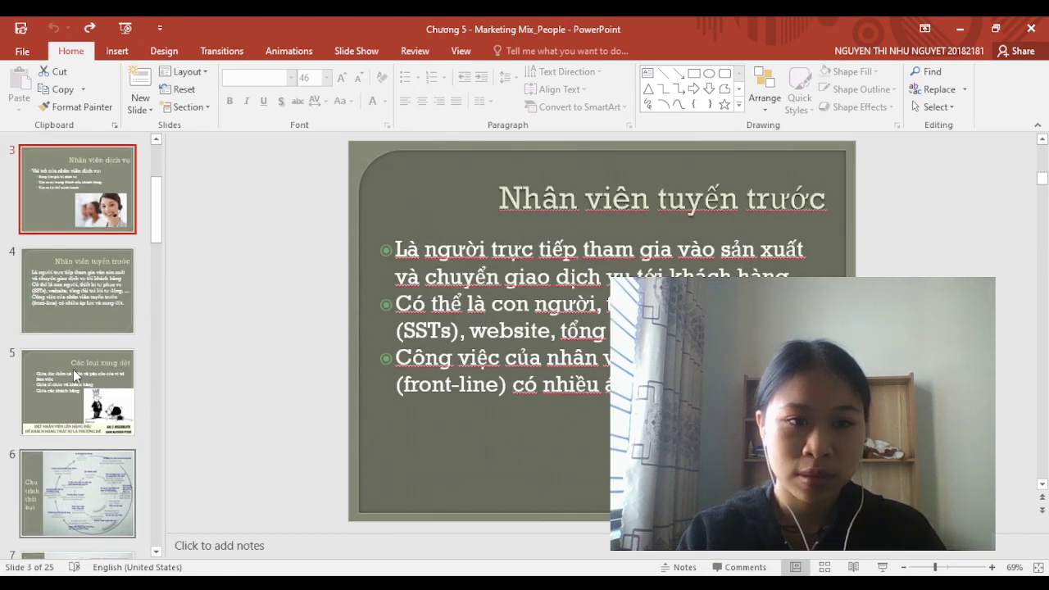
{"action": "key", "text": "Up"}
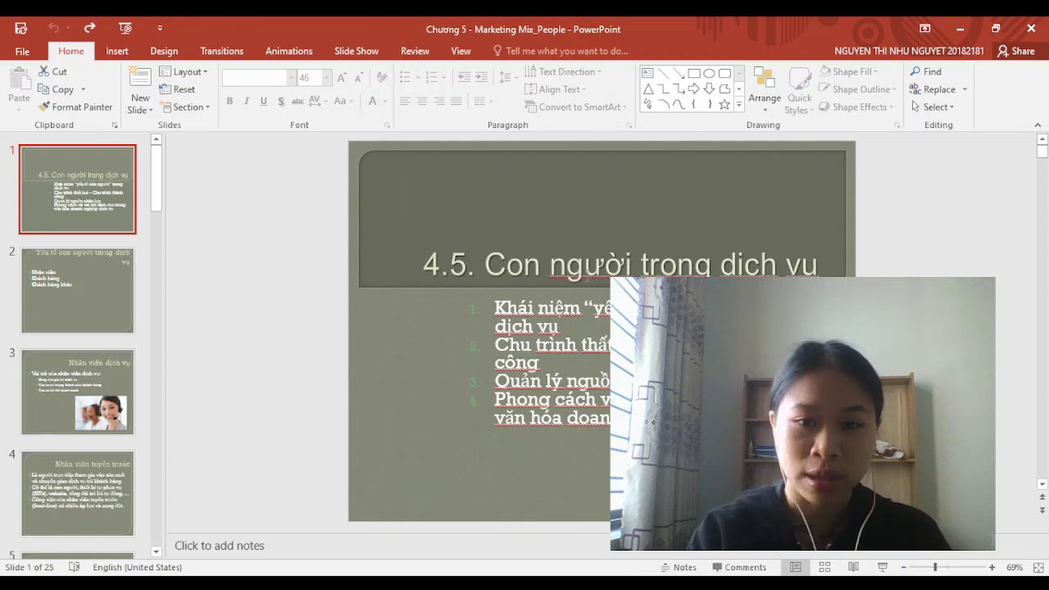
Shift slide 1's numbered list left and widen it so its first three items each fit one line
{"action": "left_click", "coordinate": [587, 277]}
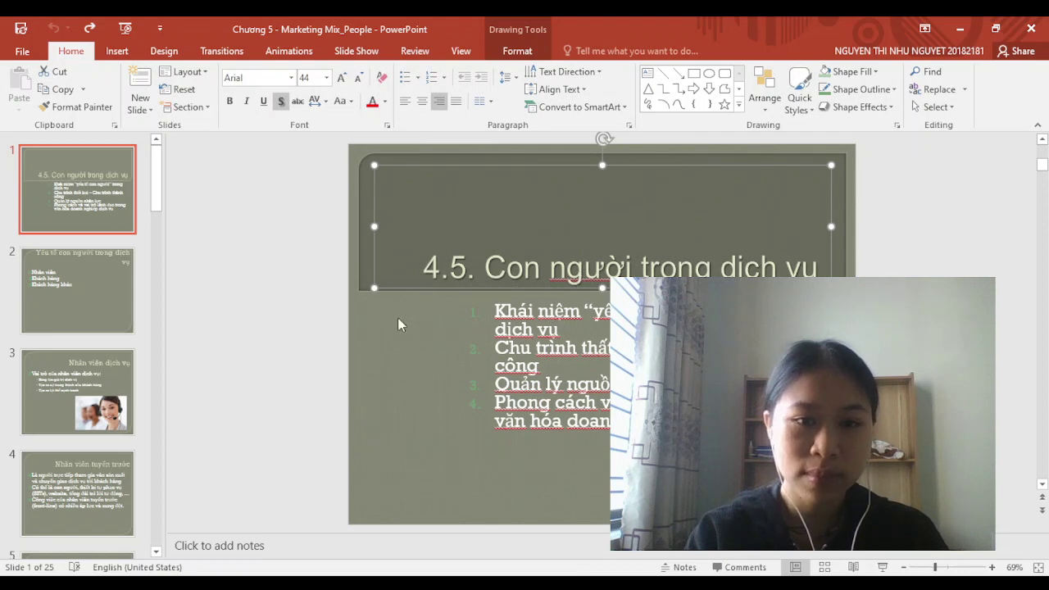
{"action": "left_click", "coordinate": [393, 345]}
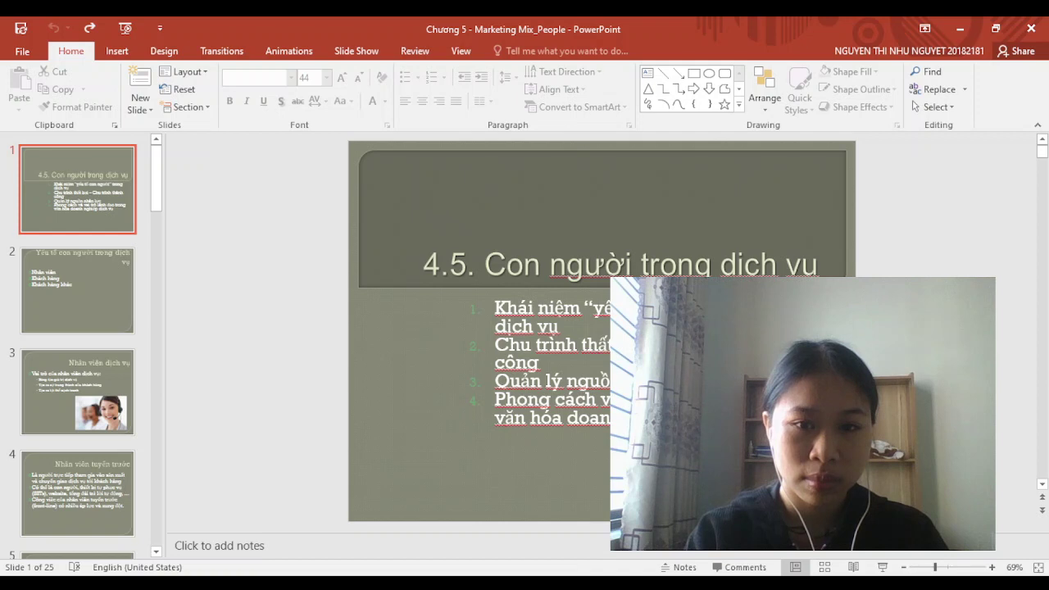
{"action": "left_click", "coordinate": [448, 428]}
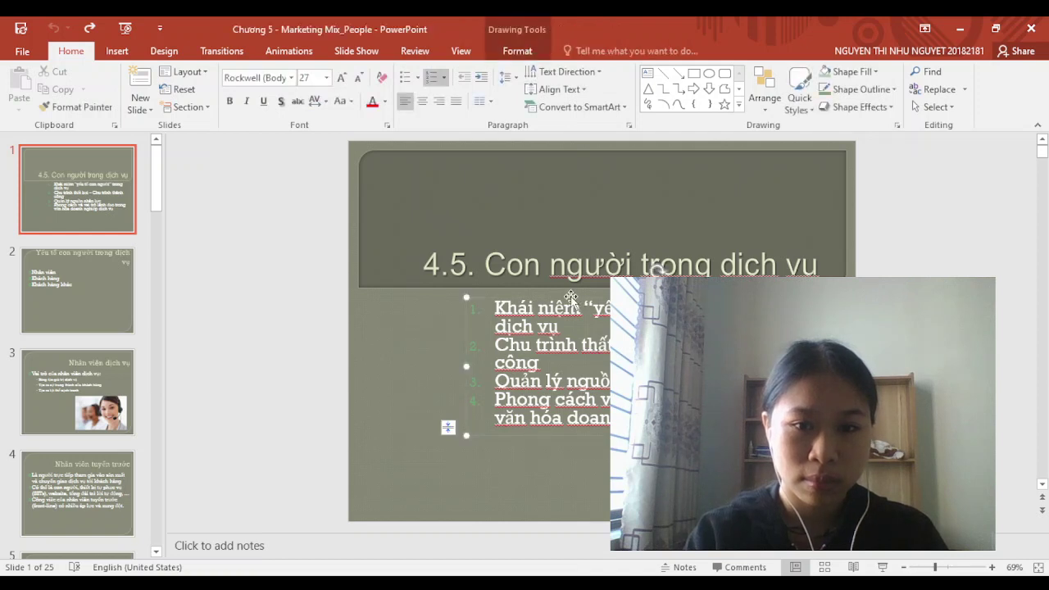
{"action": "left_click_drag", "start_coordinate": [571, 300], "coordinate": [511, 304]}
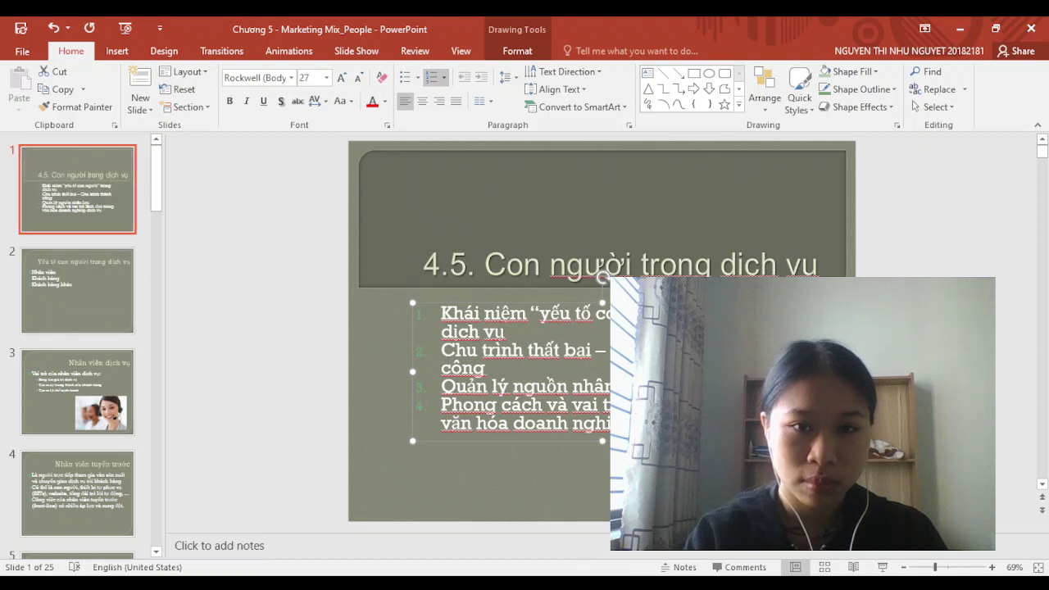
{"action": "left_click_drag", "start_coordinate": [603, 371], "coordinate": [812, 371]}
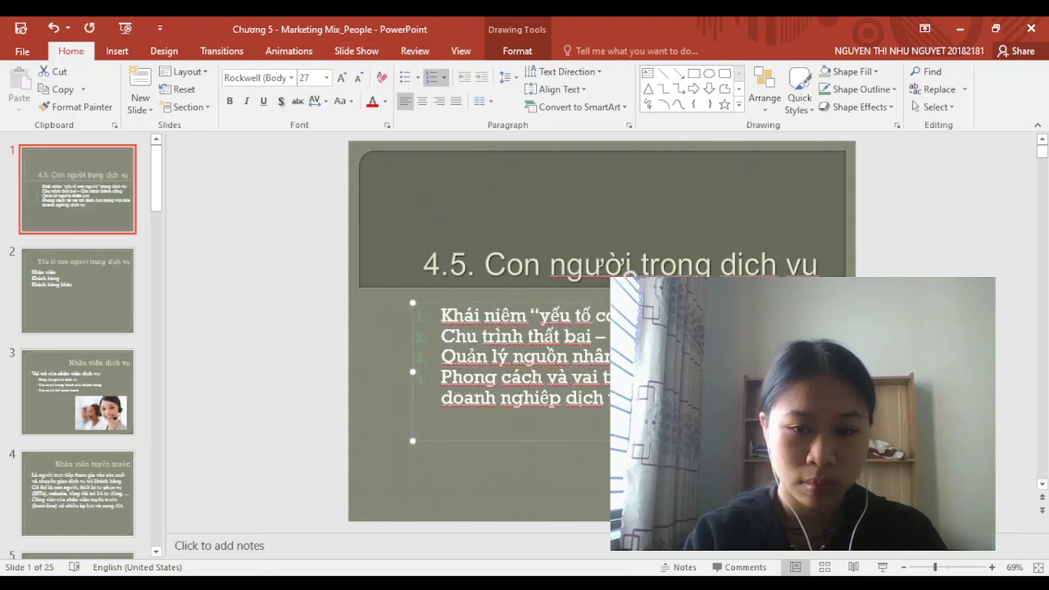
{"action": "left_click_drag", "start_coordinate": [601, 443], "coordinate": [562, 447]}
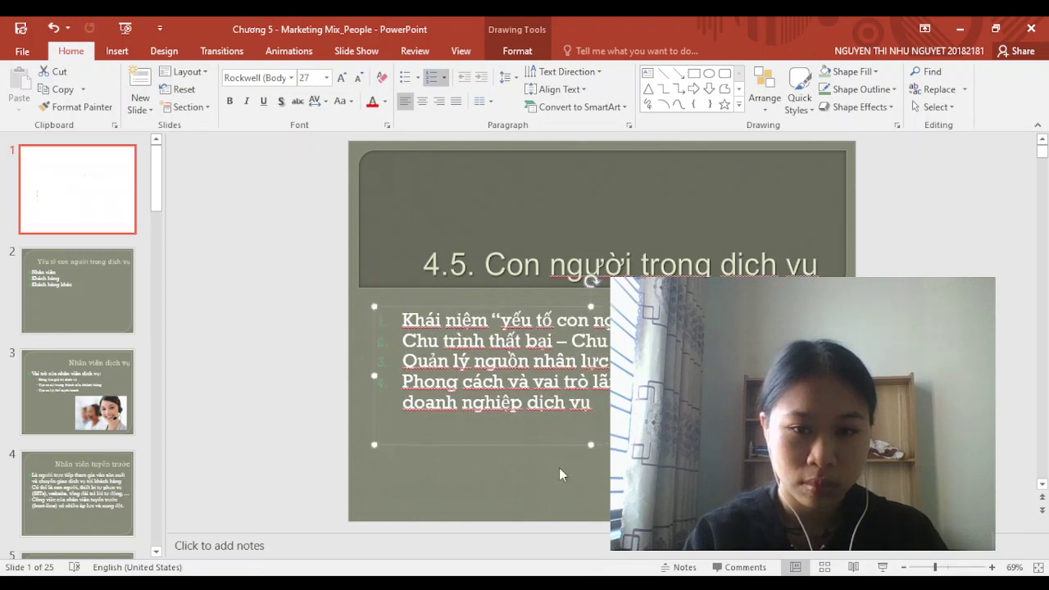
{"action": "left_click", "coordinate": [568, 500]}
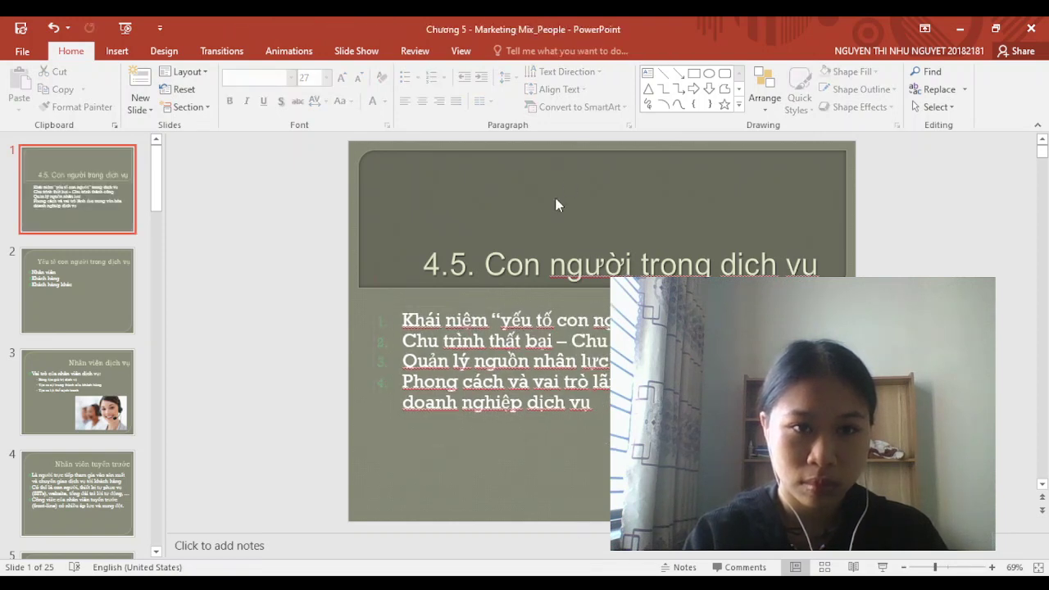
Try gradient and solid background fills, then apply the first dark grey Design variant
{"action": "left_click", "coordinate": [168, 52]}
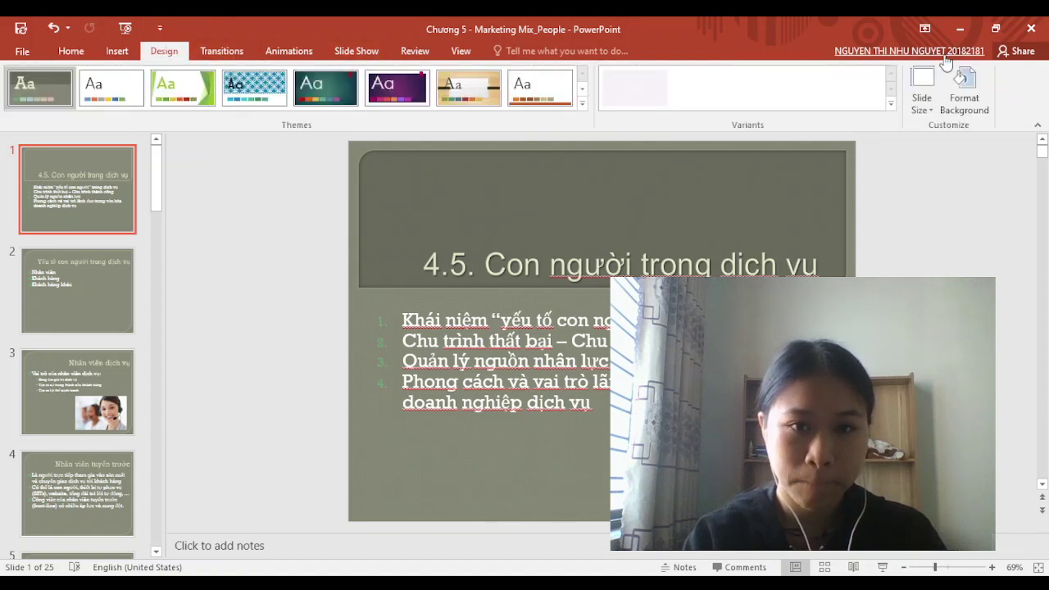
{"action": "left_click", "coordinate": [954, 98]}
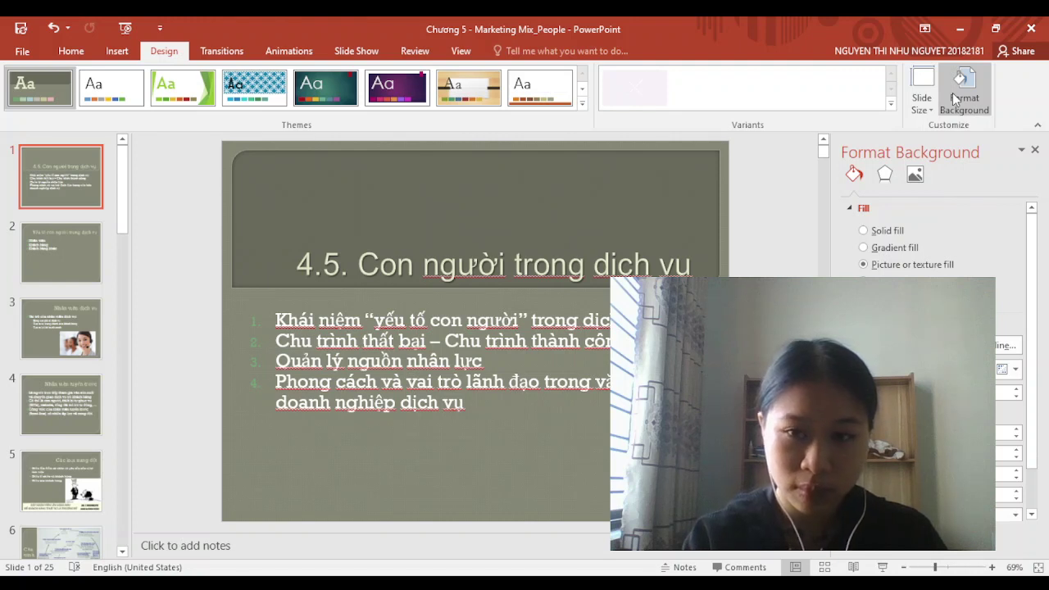
{"action": "left_click", "coordinate": [864, 248]}
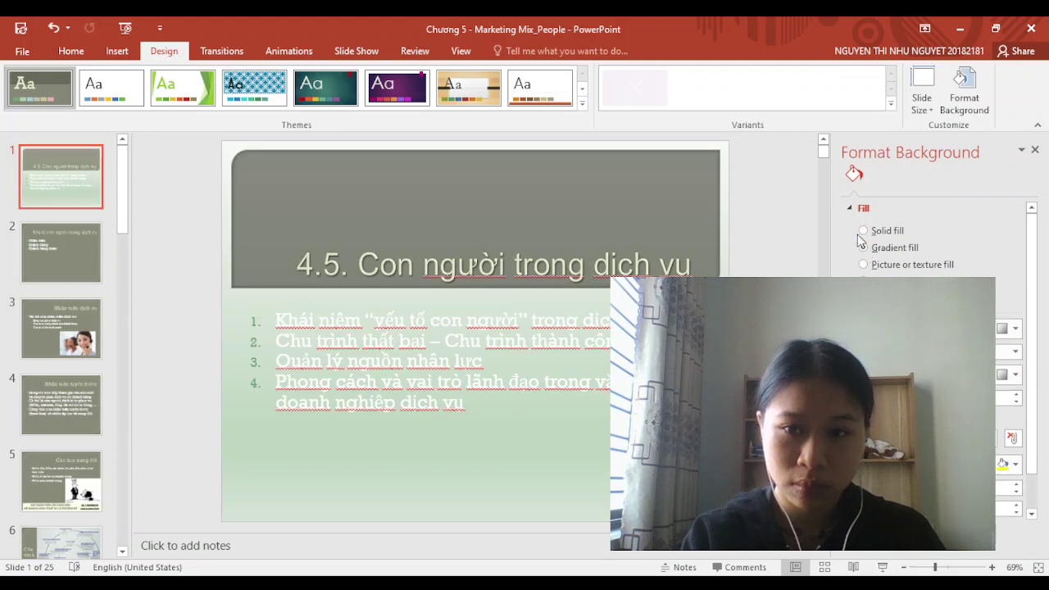
{"action": "left_click", "coordinate": [864, 231]}
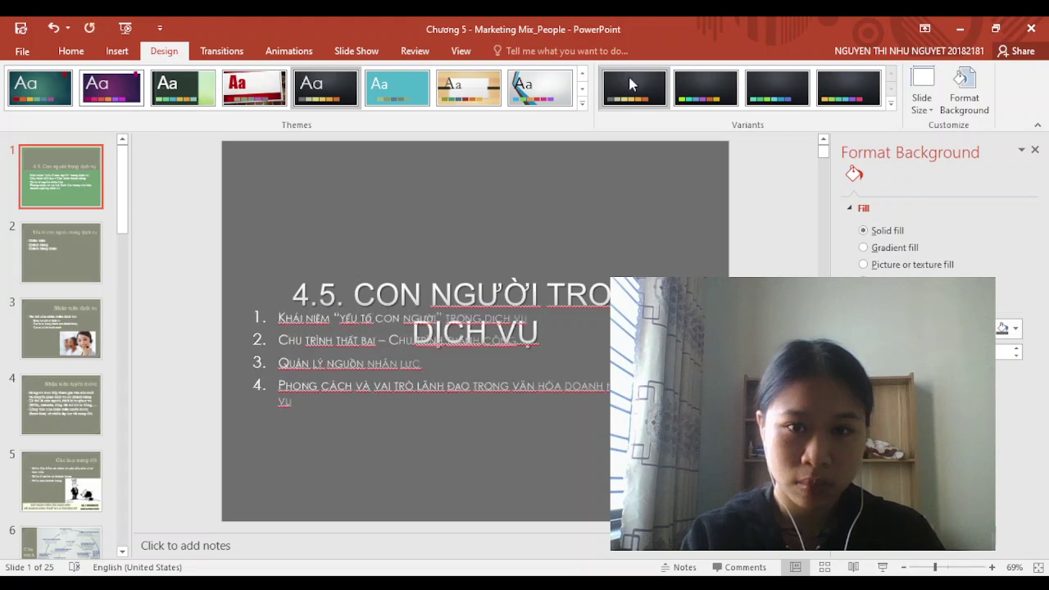
{"action": "left_click", "coordinate": [634, 88]}
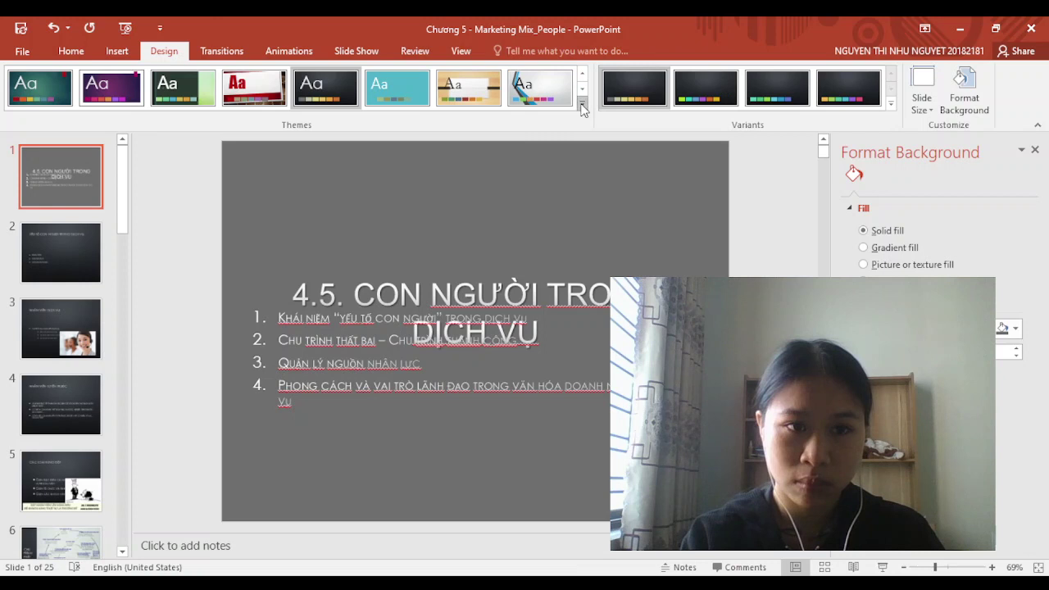
{"action": "left_click", "coordinate": [20, 51]}
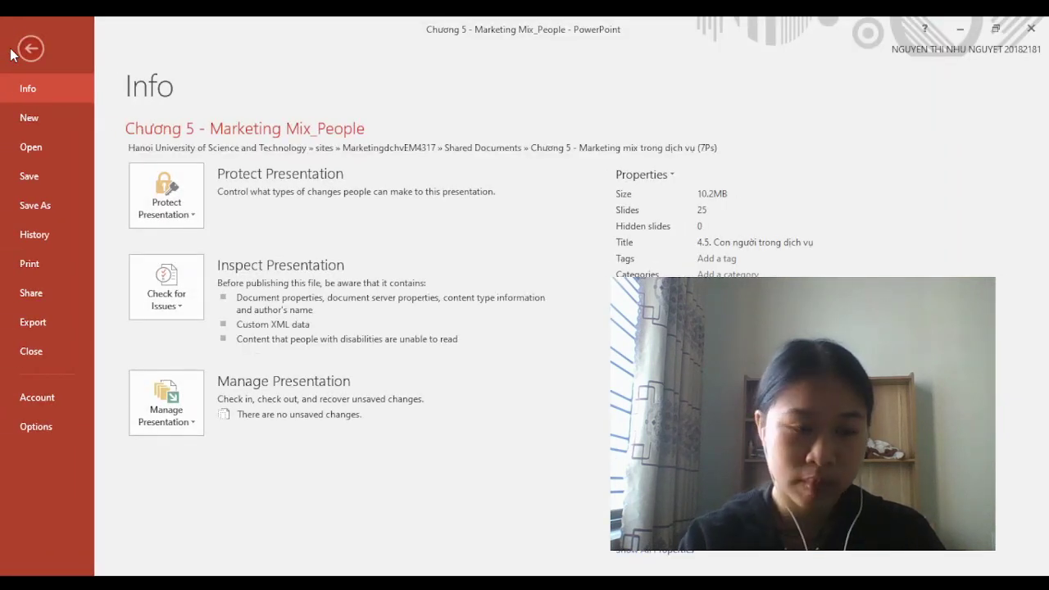
{"action": "left_click", "coordinate": [25, 53]}
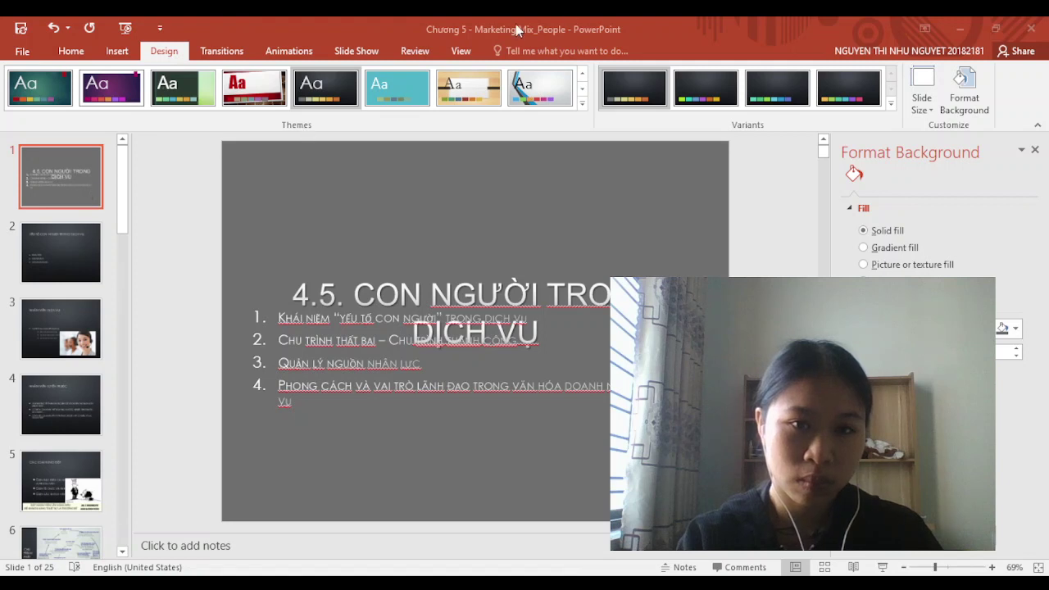
Preview slide 2 in the green Facet theme, then apply the theme's dark variant
{"action": "left_click", "coordinate": [497, 33]}
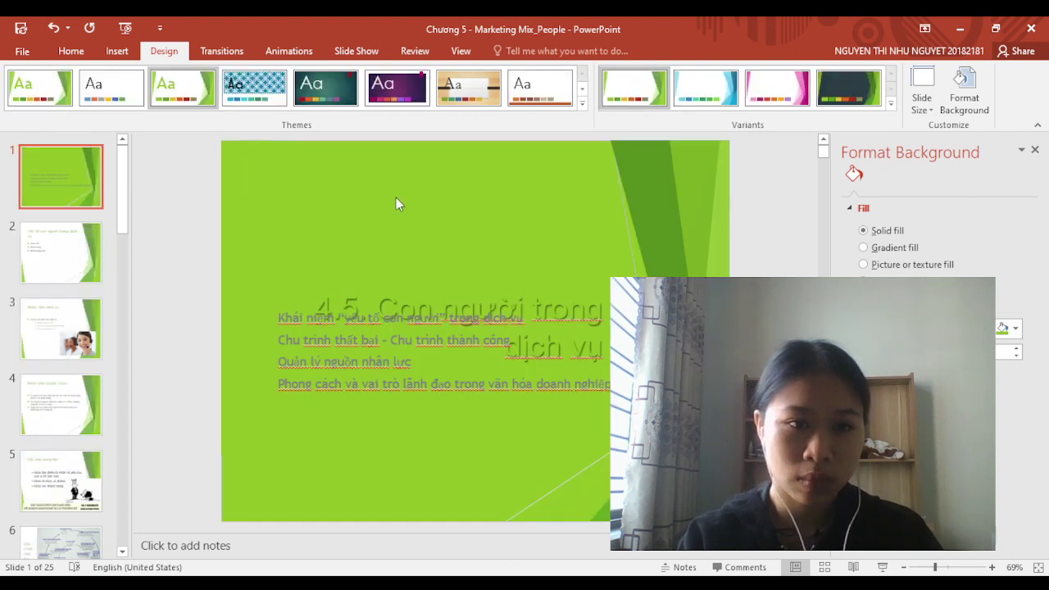
{"action": "left_click", "coordinate": [33, 246]}
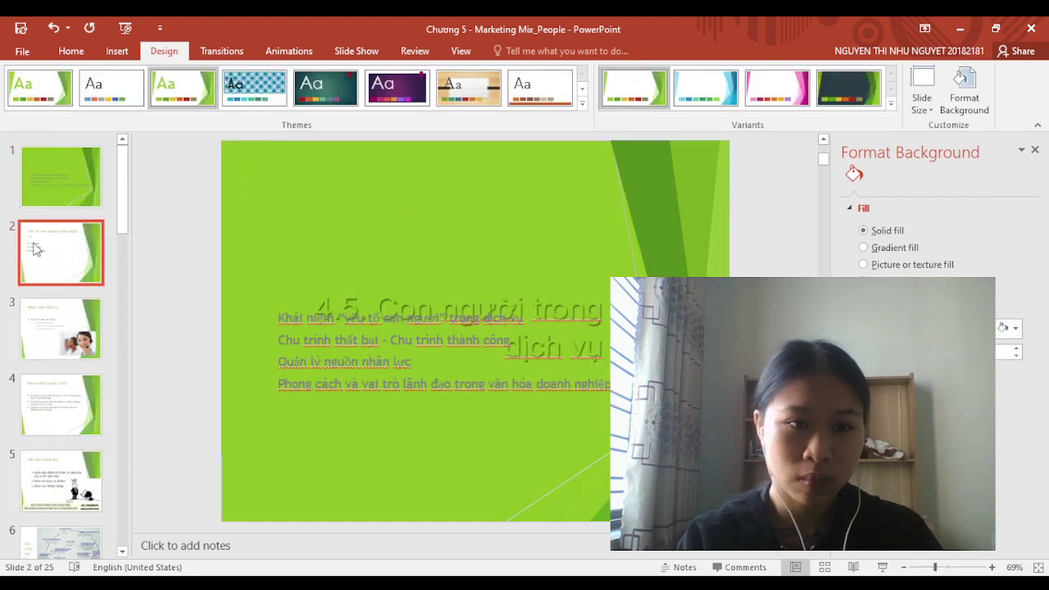
{"action": "left_click", "coordinate": [57, 194]}
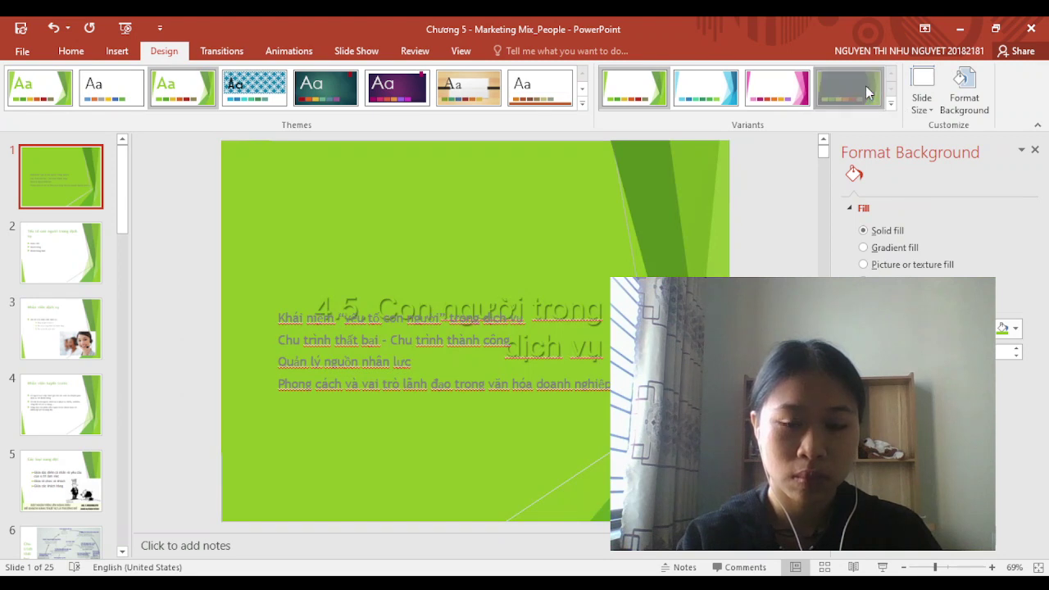
{"action": "left_click", "coordinate": [867, 93]}
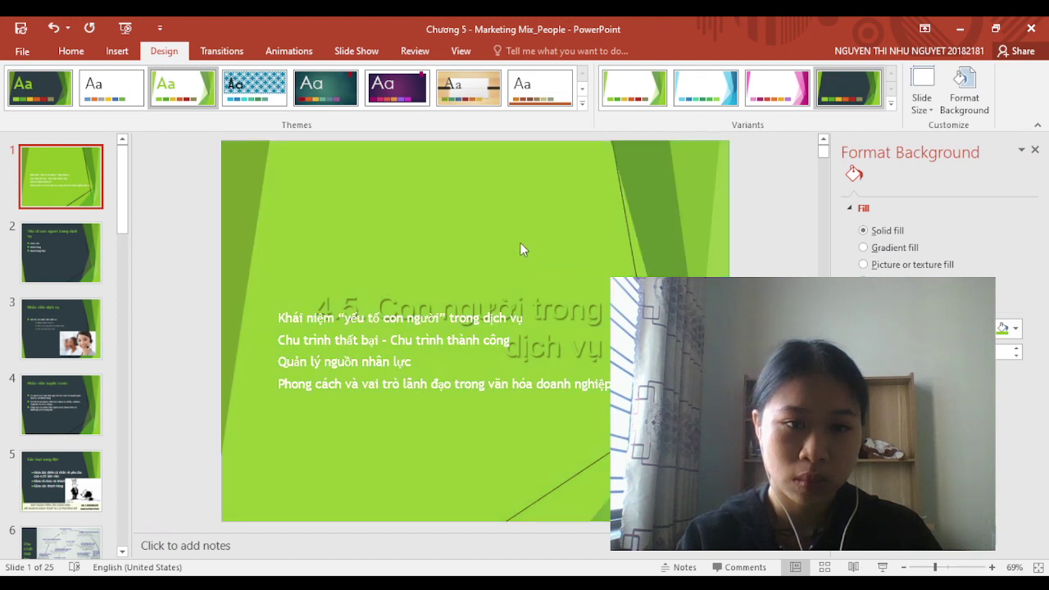
Check slides 2 and 1, then undo four styling changes to restore the light Facet variant
{"action": "key", "text": "Return"}
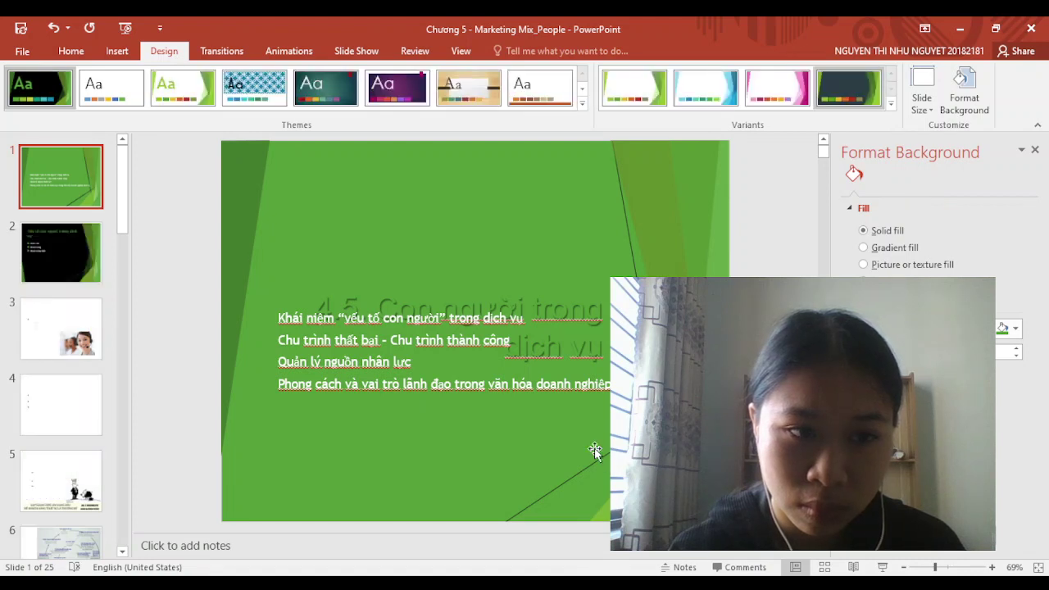
{"action": "left_click", "coordinate": [45, 281]}
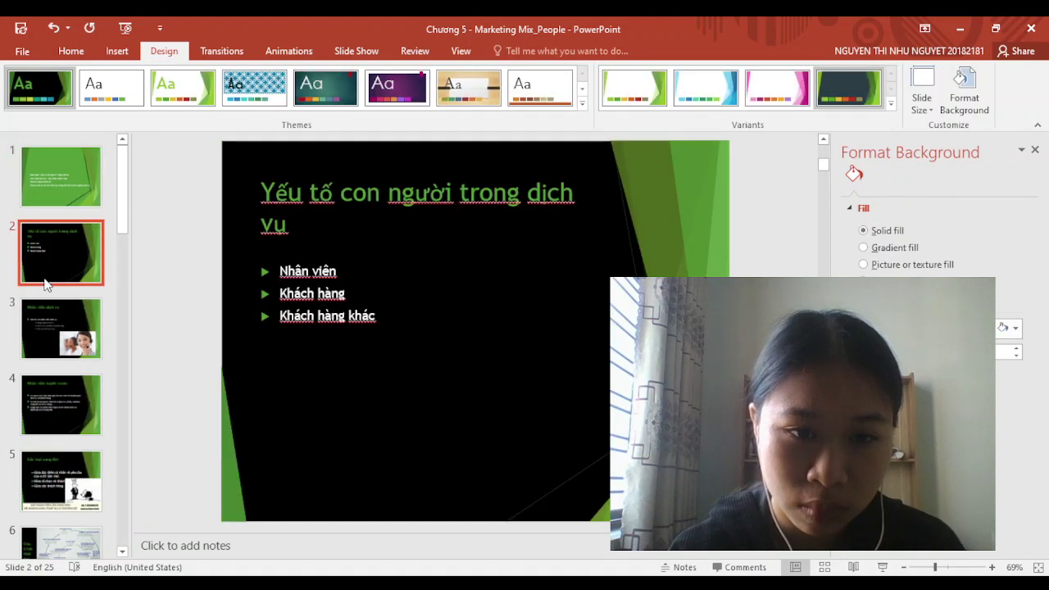
{"action": "left_click", "coordinate": [64, 210]}
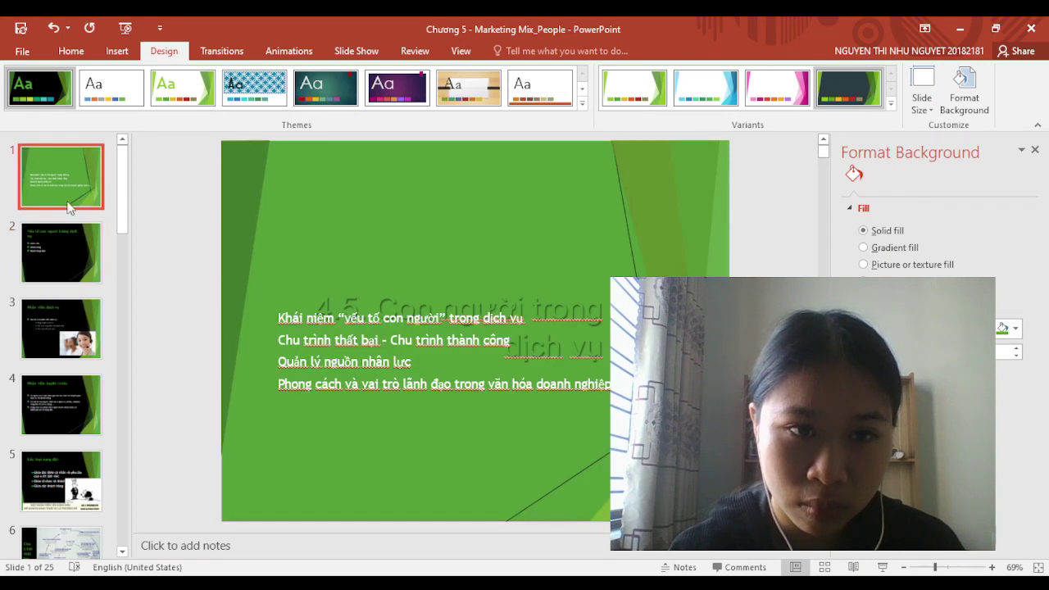
{"action": "left_click", "coordinate": [55, 28]}
{"action": "left_click", "coordinate": [57, 29]}
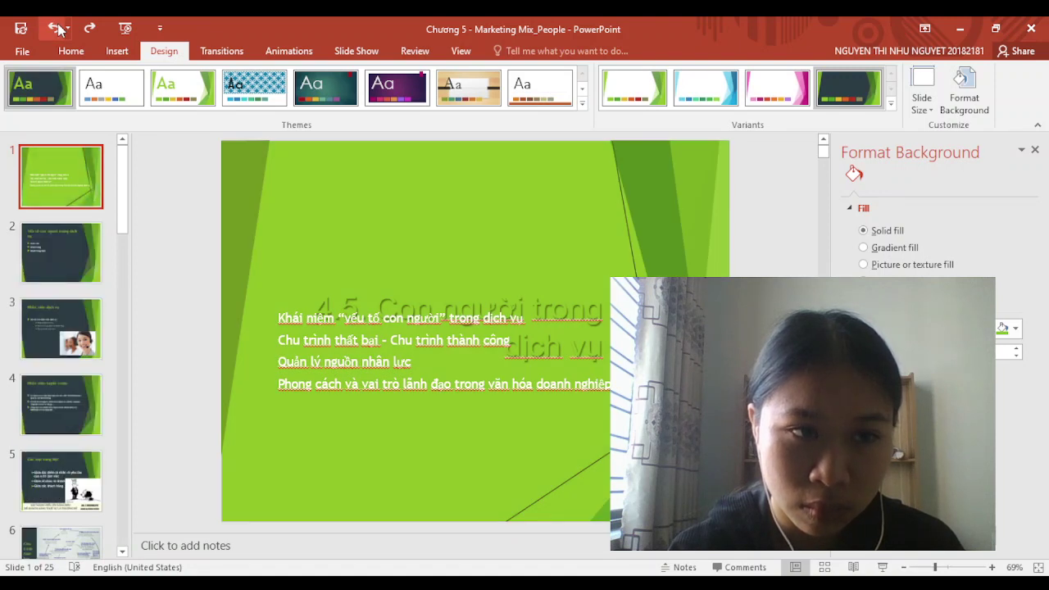
{"action": "left_click", "coordinate": [56, 29]}
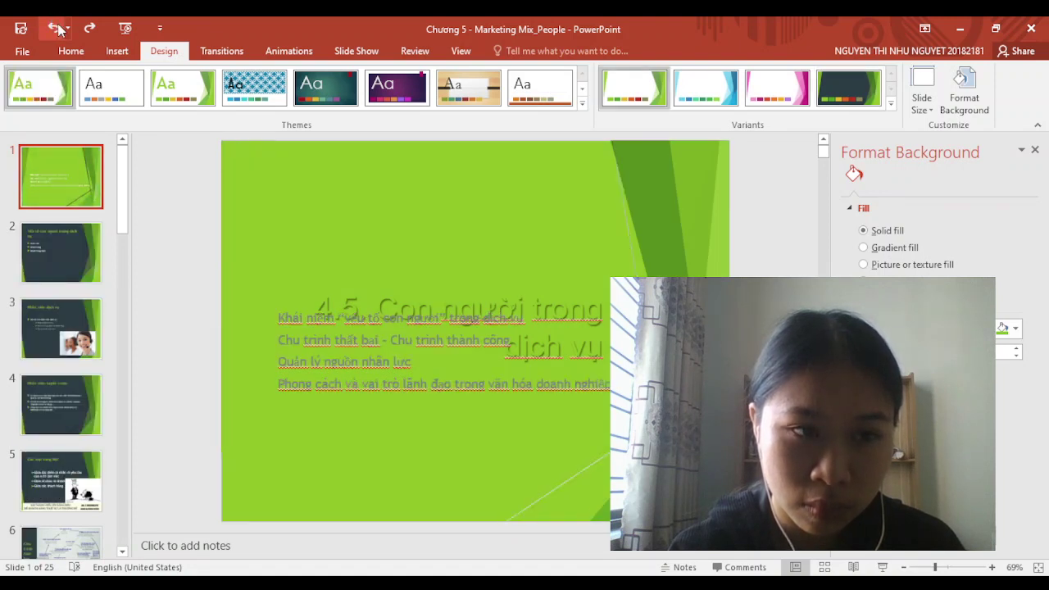
{"action": "left_click", "coordinate": [58, 30]}
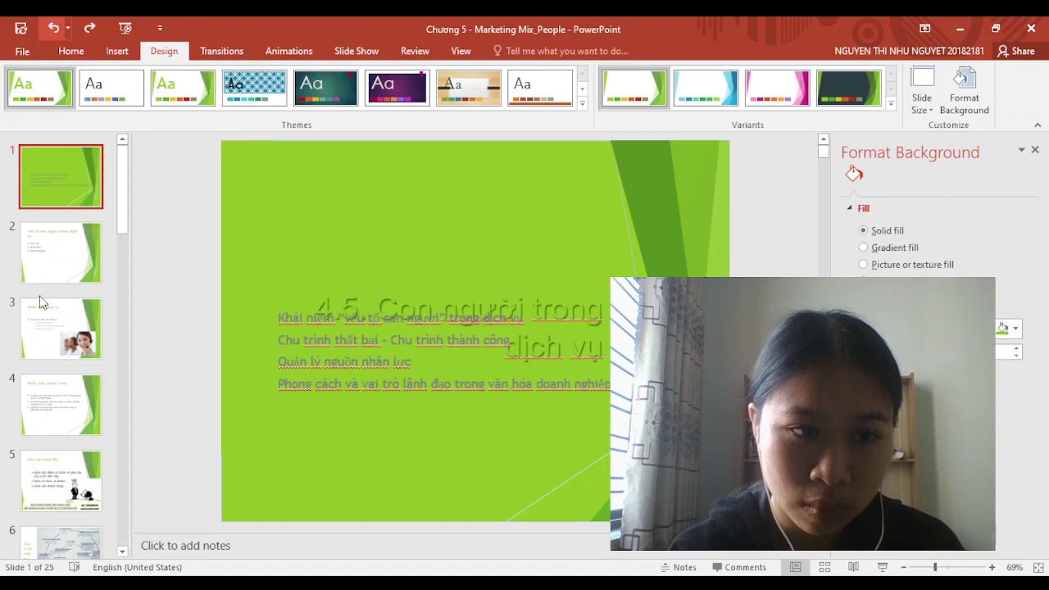
{"action": "left_click", "coordinate": [51, 280]}
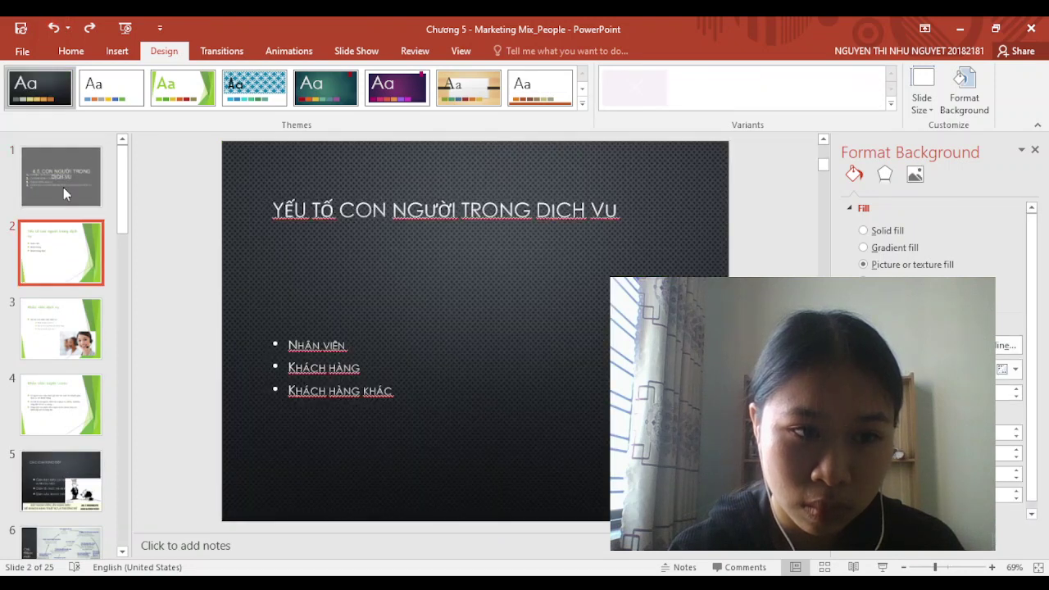
{"action": "left_click", "coordinate": [90, 28]}
{"action": "left_click", "coordinate": [90, 29]}
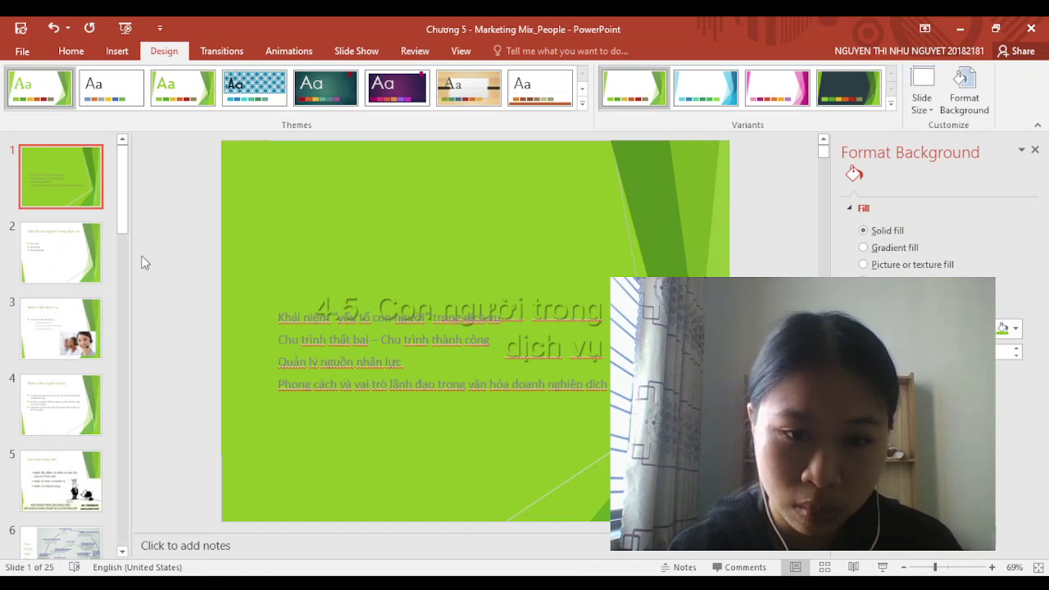
Move slide 1's title box up above the numbered list and widen it to the left
{"action": "left_click", "coordinate": [314, 277]}
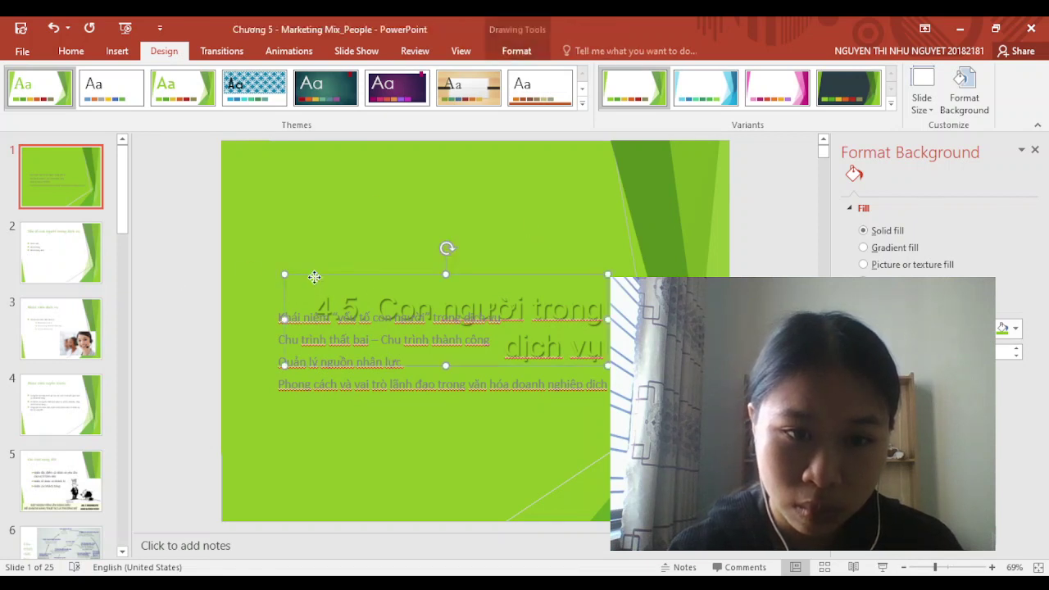
{"action": "left_click", "coordinate": [338, 217]}
{"action": "left_click", "coordinate": [356, 282]}
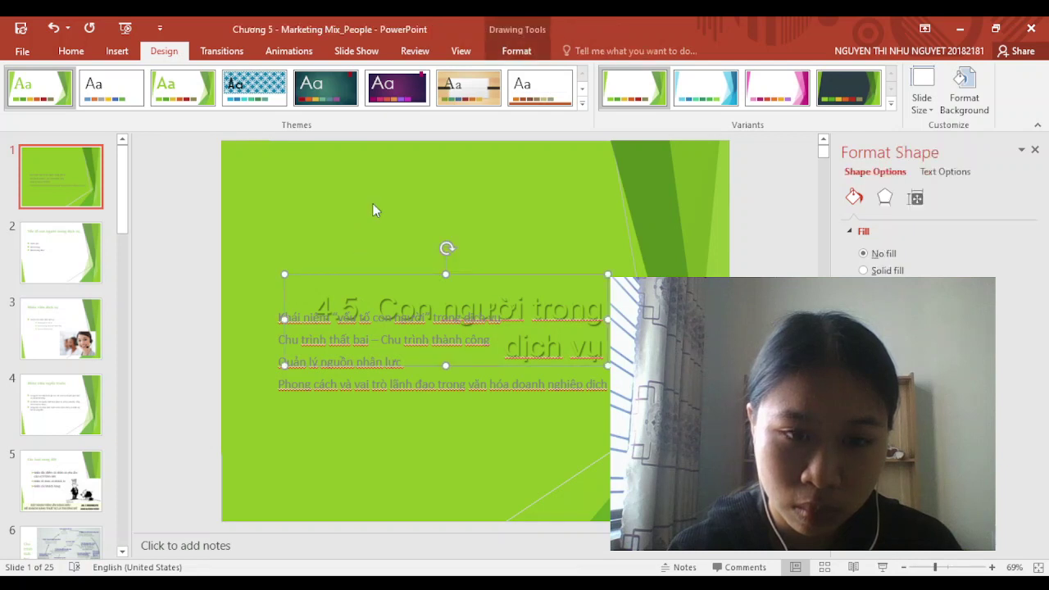
{"action": "double_click", "coordinate": [366, 279]}
{"action": "left_click_drag", "start_coordinate": [365, 279], "coordinate": [365, 196]}
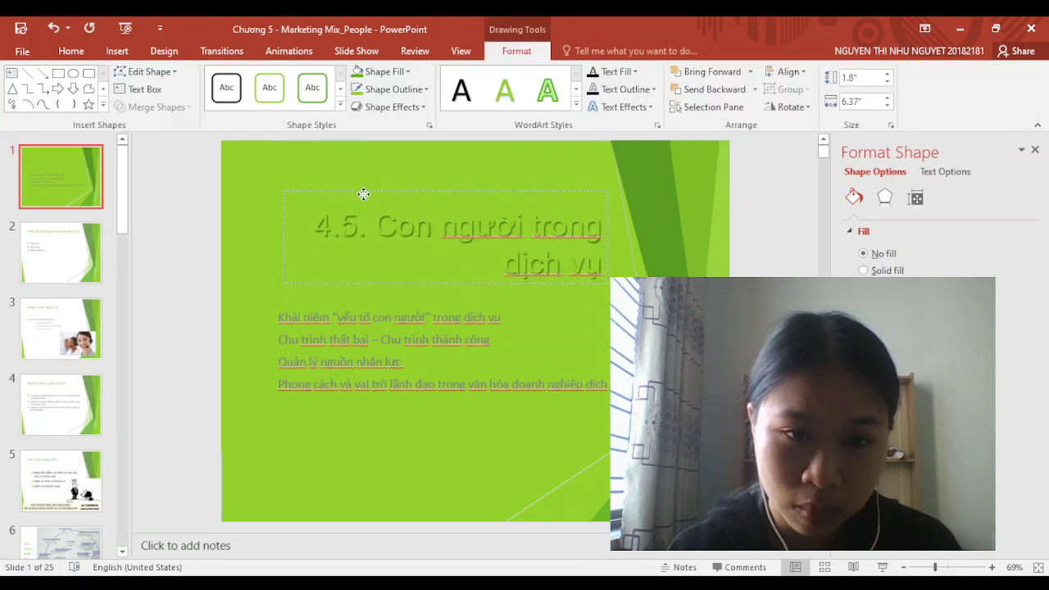
{"action": "left_click_drag", "start_coordinate": [283, 237], "coordinate": [246, 235]}
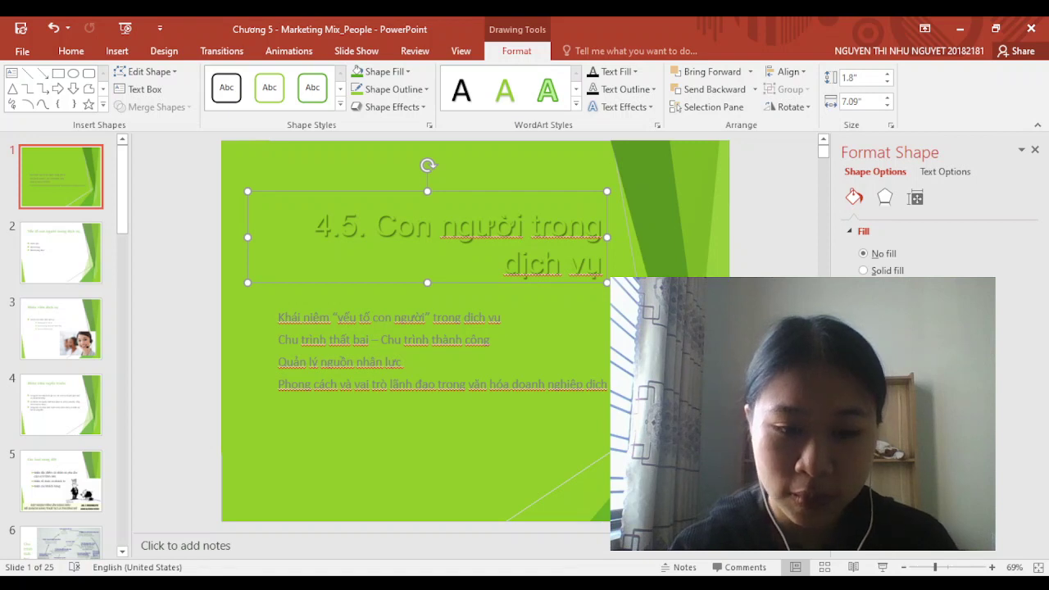
Stretch the title box further left and make '4.5. Con người trong dịch vụ' bold and left-aligned
{"action": "key", "text": "alt+q"}
{"action": "key", "text": "Escape"}
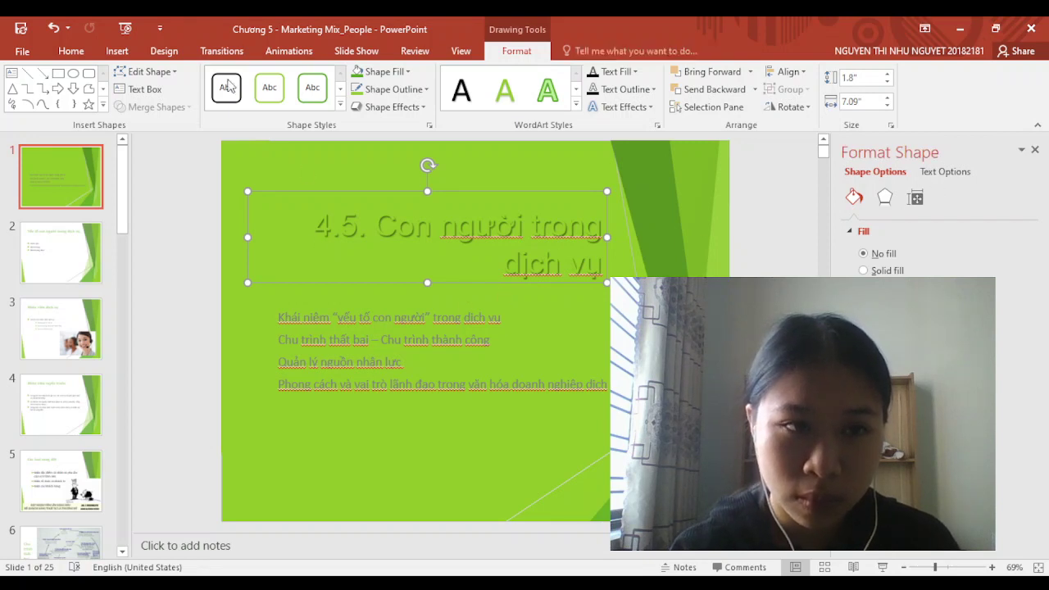
{"action": "left_click", "coordinate": [71, 49]}
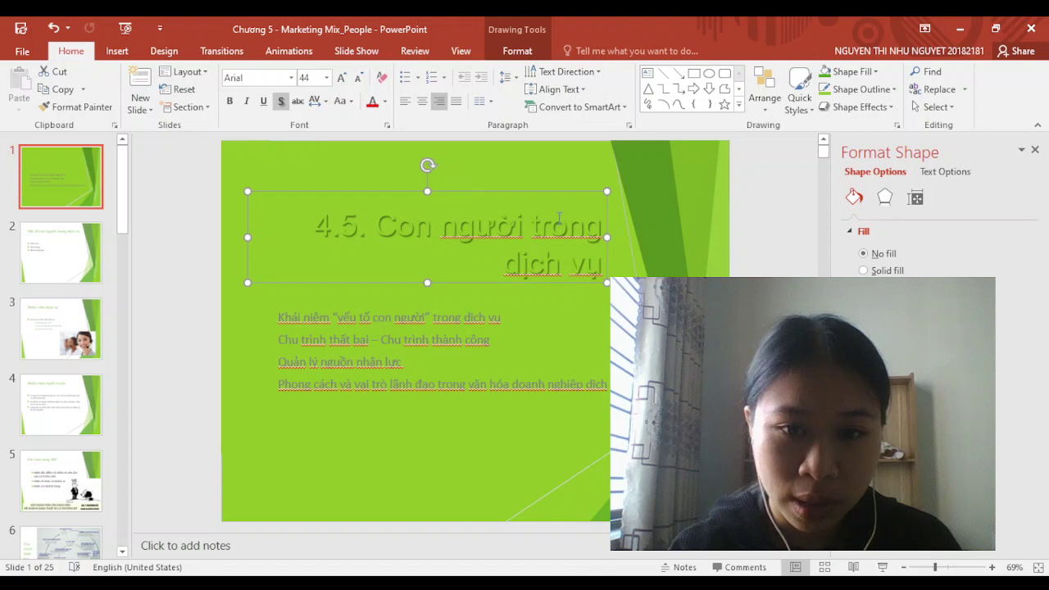
{"action": "mouse_move", "coordinate": [247, 236]}
{"action": "left_mouse_down"}
{"action": "mouse_move", "coordinate": [236, 228]}
{"action": "mouse_move", "coordinate": [296, 228]}
{"action": "mouse_move", "coordinate": [198, 231]}
{"action": "left_mouse_up"}
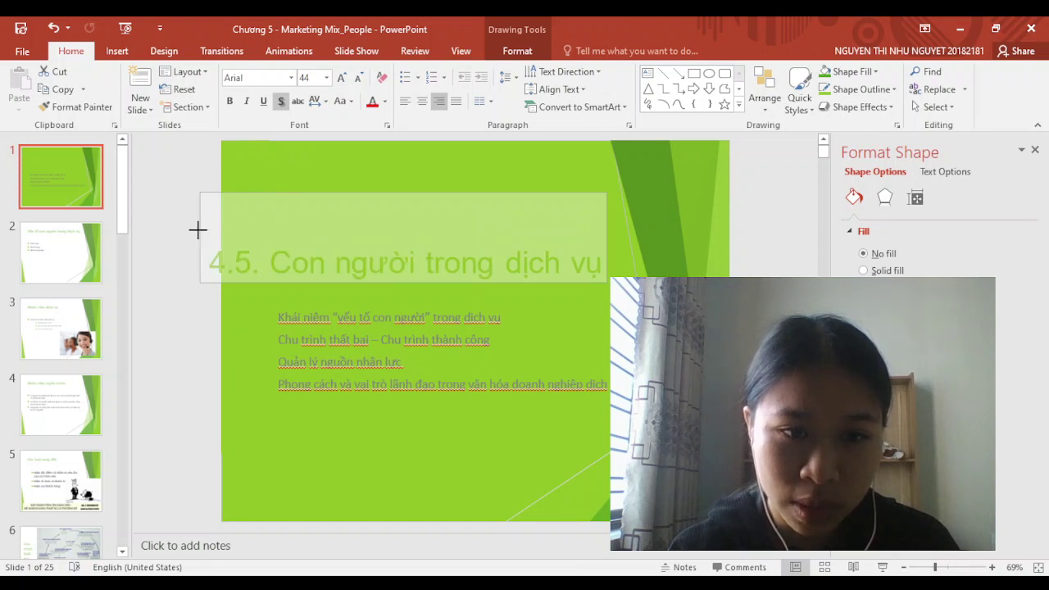
{"action": "mouse_move", "coordinate": [196, 229]}
{"action": "left_mouse_down"}
{"action": "mouse_move", "coordinate": [175, 273]}
{"action": "mouse_move", "coordinate": [276, 279]}
{"action": "left_mouse_up"}
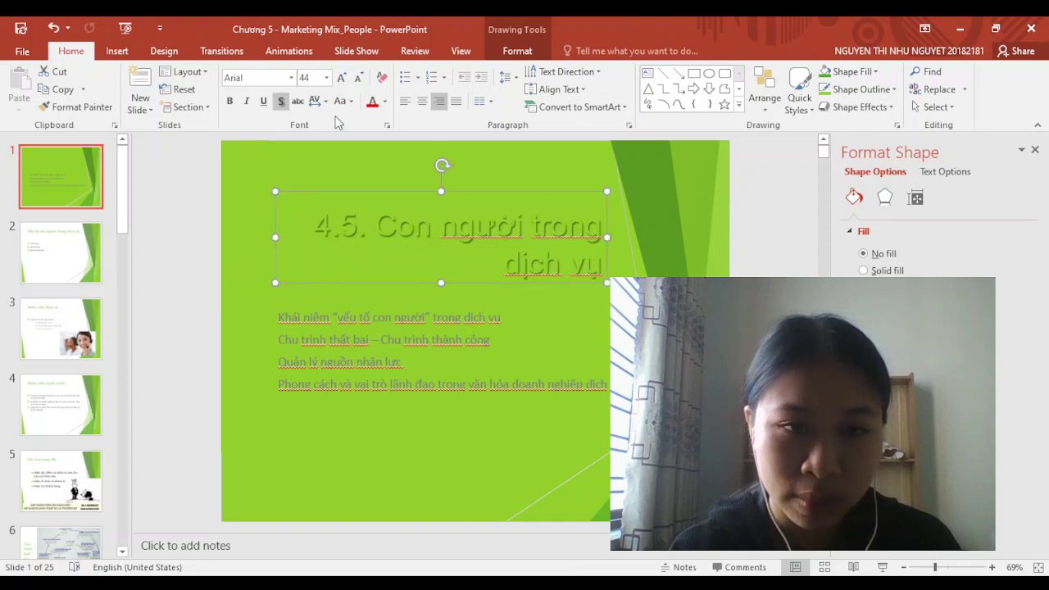
{"action": "left_click", "coordinate": [405, 101]}
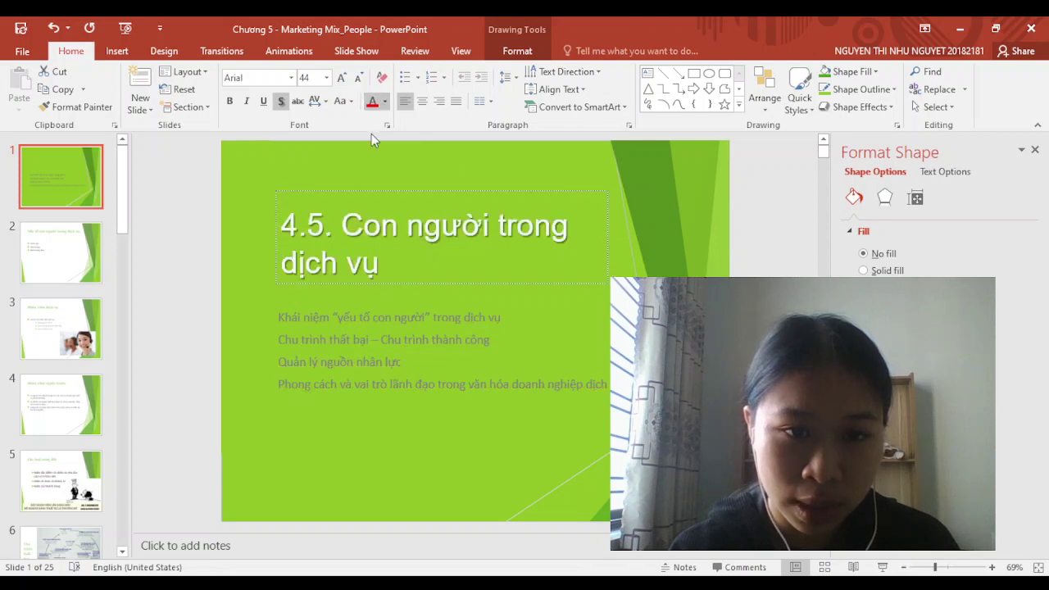
{"action": "left_click", "coordinate": [230, 101]}
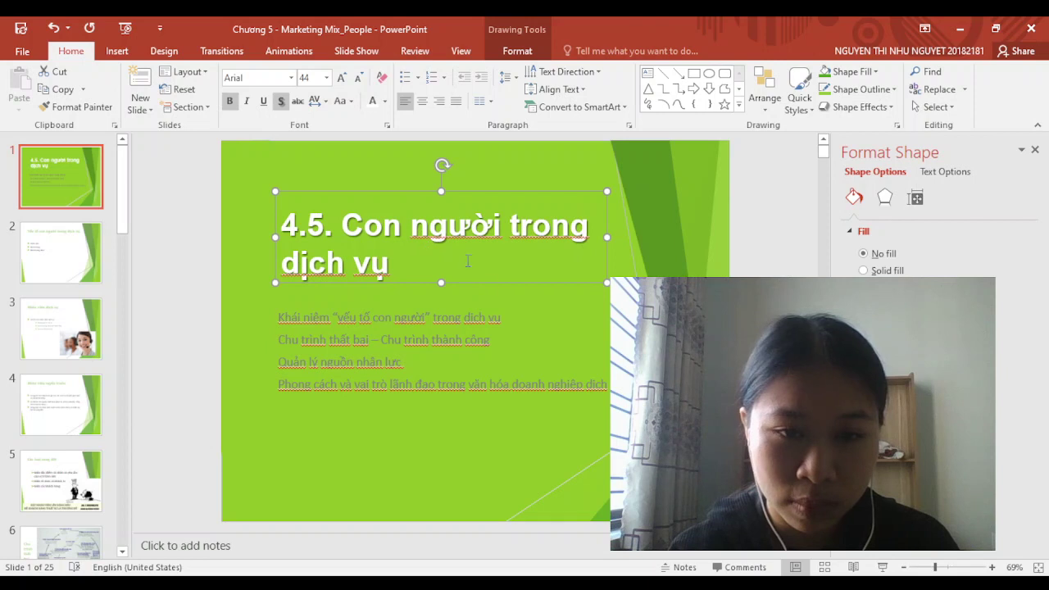
{"action": "left_click", "coordinate": [459, 320]}
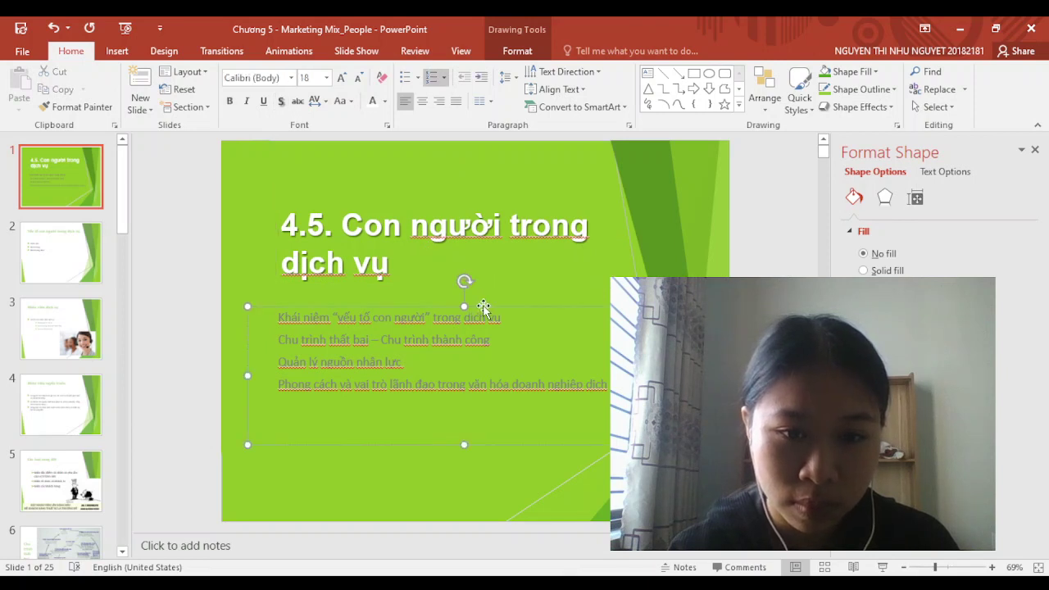
Make the numbered list white and three sizes larger, extend its box, and fill the title grey
{"action": "left_click", "coordinate": [372, 104]}
{"action": "left_click", "coordinate": [344, 78]}
{"action": "left_click", "coordinate": [345, 78]}
{"action": "left_click", "coordinate": [345, 78]}
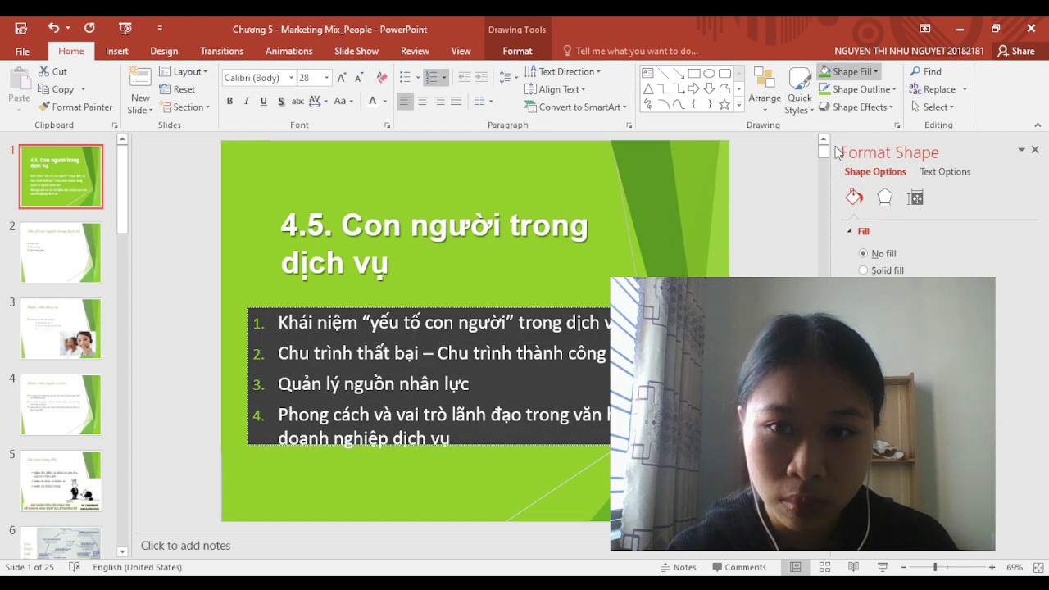
{"action": "left_click", "coordinate": [569, 444]}
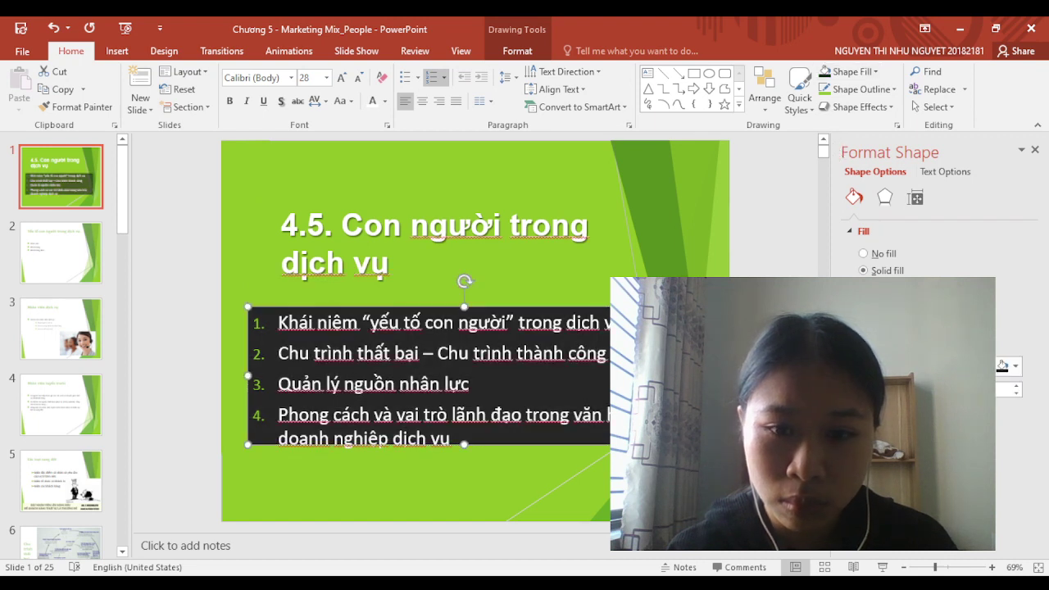
{"action": "mouse_move", "coordinate": [464, 444]}
{"action": "left_mouse_down"}
{"action": "mouse_move", "coordinate": [462, 465]}
{"action": "mouse_move", "coordinate": [464, 450]}
{"action": "left_mouse_up"}
{"action": "left_click", "coordinate": [542, 265]}
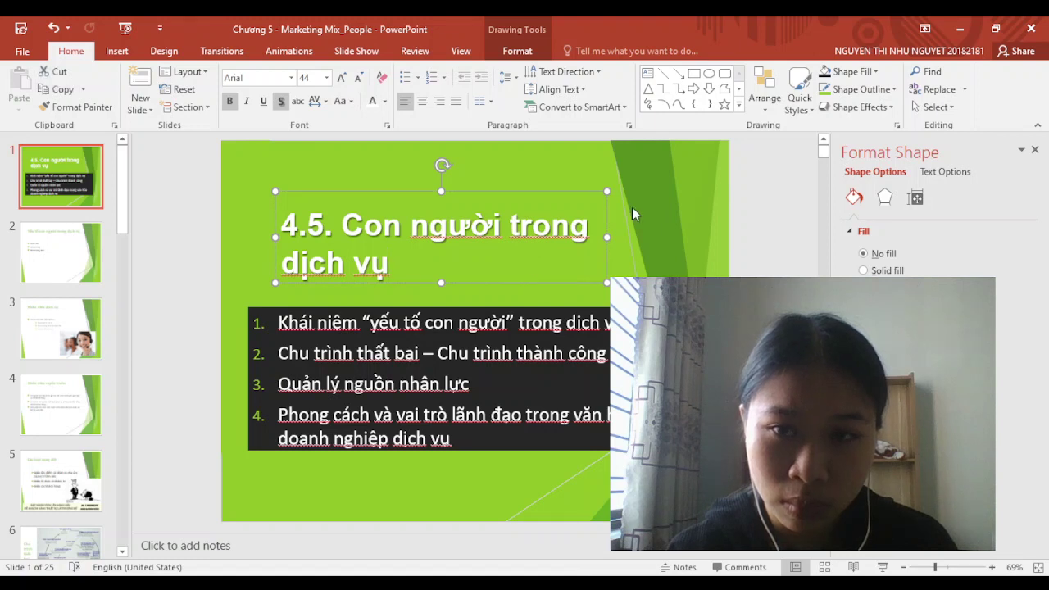
{"action": "left_click", "coordinate": [871, 73]}
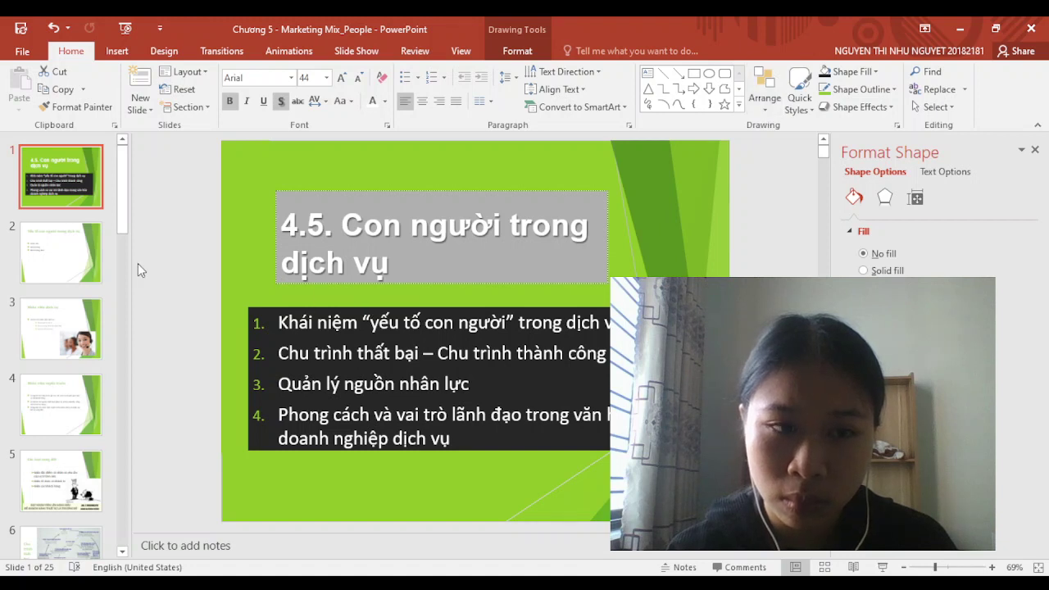
Move through slide 2 to slide 3, 'Nhân viên dịch vụ', with its call-centre photo
{"action": "left_click", "coordinate": [82, 262]}
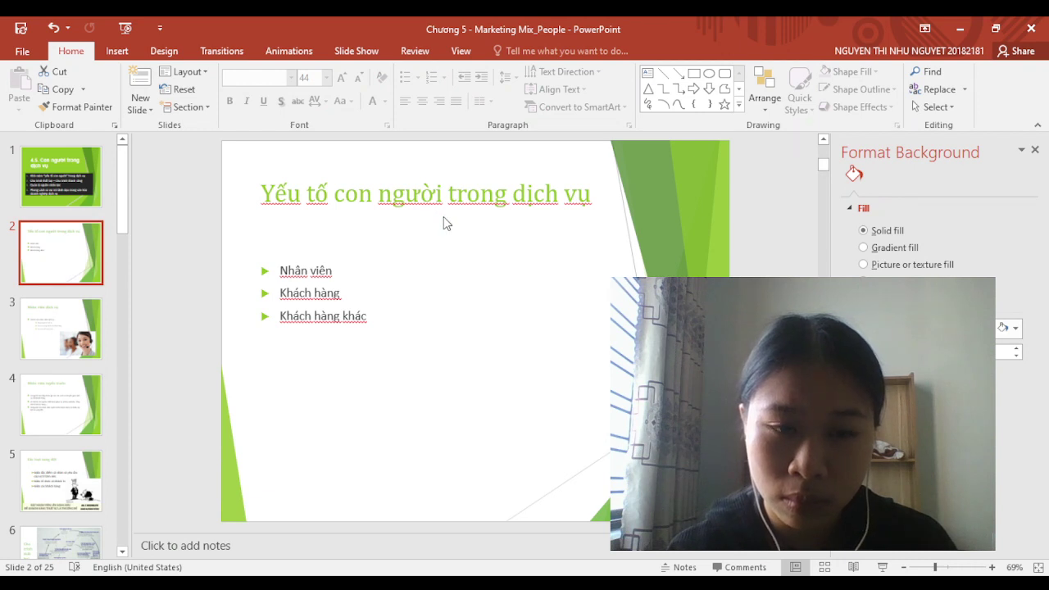
{"action": "left_click", "coordinate": [48, 353]}
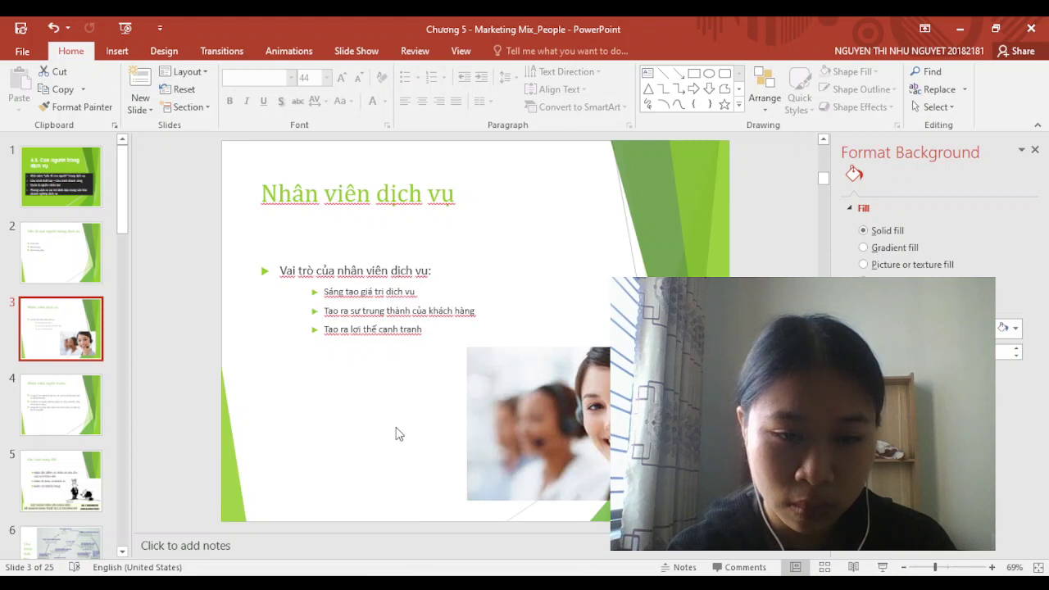
Select all the bullet text on slide 3 and enlarge it to 28 pt
{"action": "left_click", "coordinate": [423, 329]}
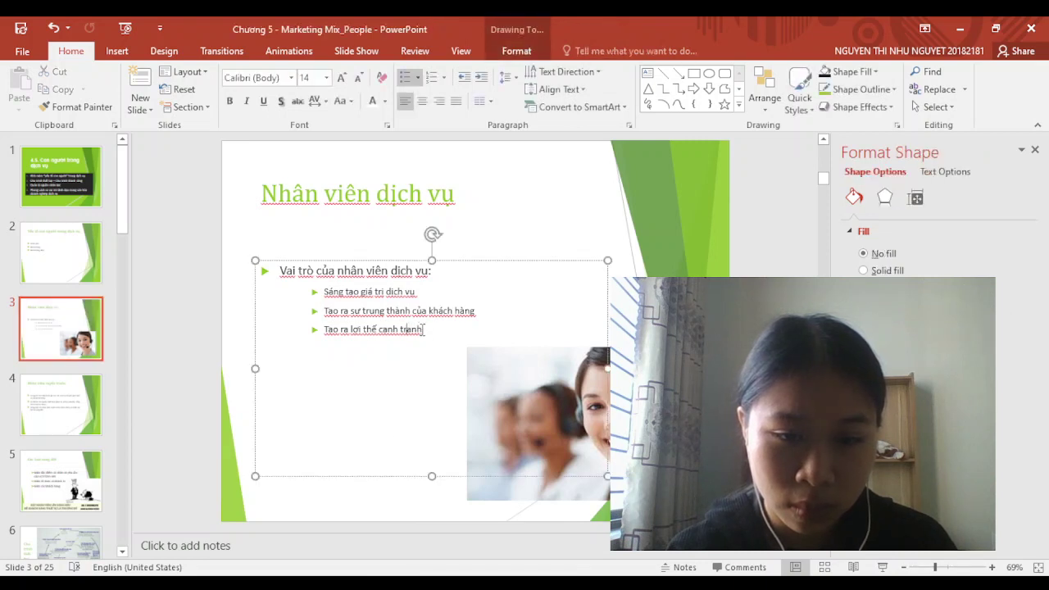
{"action": "left_click_drag", "start_coordinate": [428, 334], "coordinate": [276, 269]}
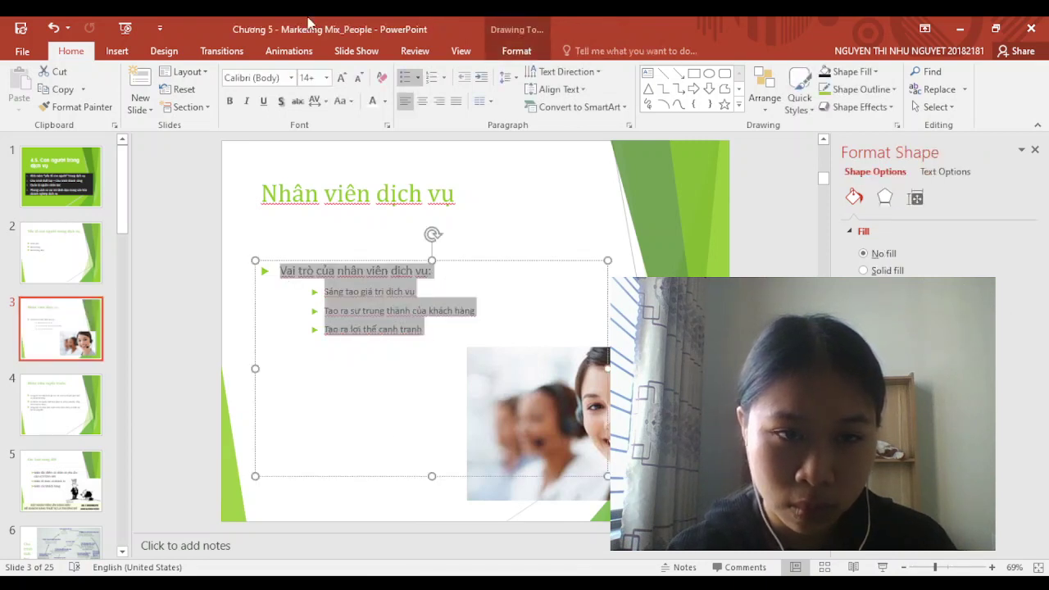
{"action": "left_click", "coordinate": [343, 80]}
{"action": "left_click", "coordinate": [343, 80]}
{"action": "left_click", "coordinate": [343, 80]}
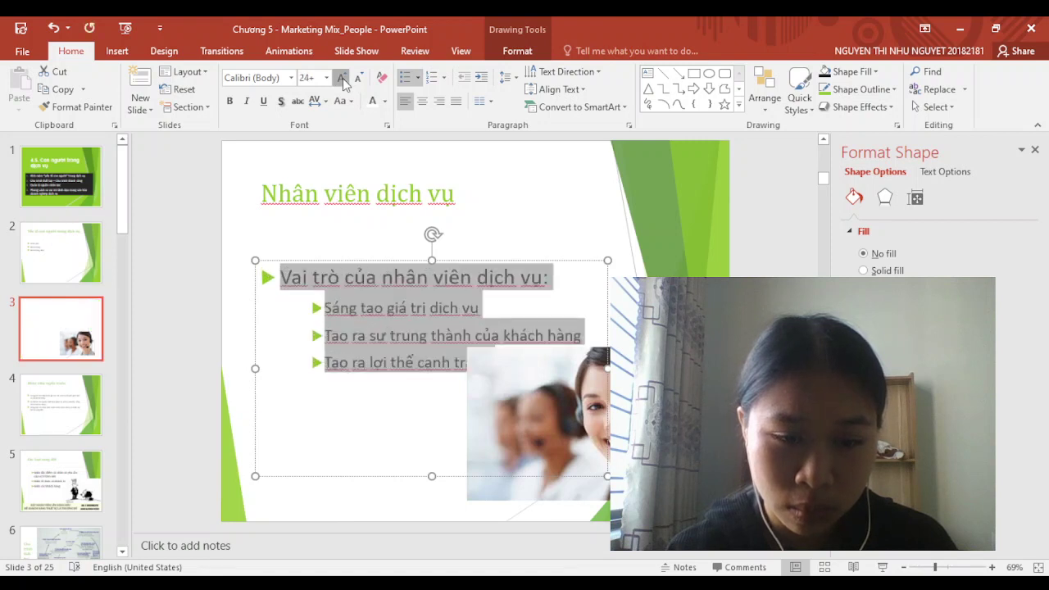
Select the call-centre picture, look through its Picture and Fill settings, and undo a change
{"action": "left_click", "coordinate": [577, 401]}
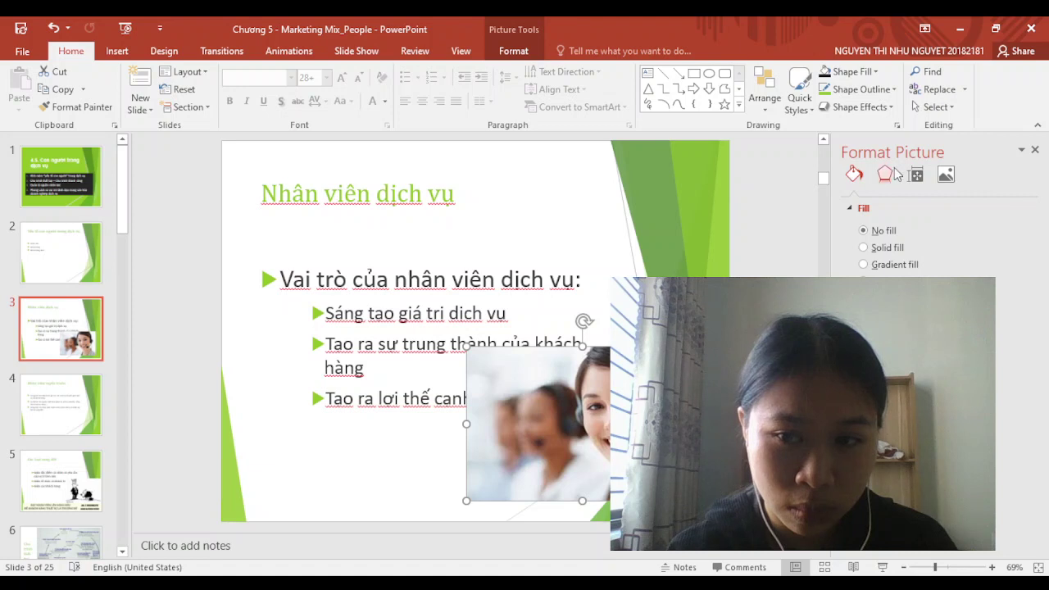
{"action": "left_click", "coordinate": [943, 176]}
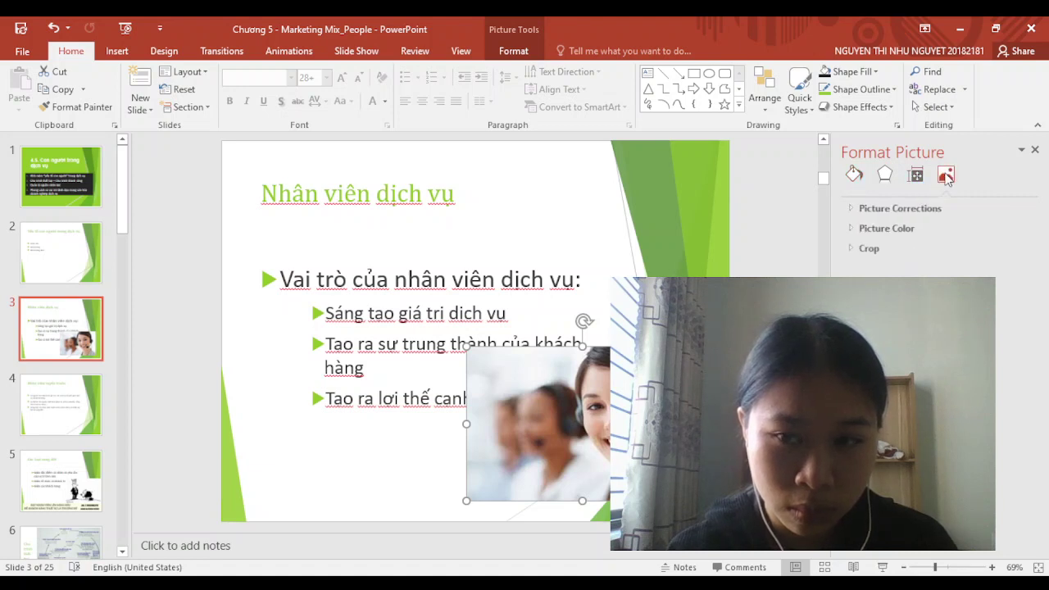
{"action": "left_click", "coordinate": [855, 175]}
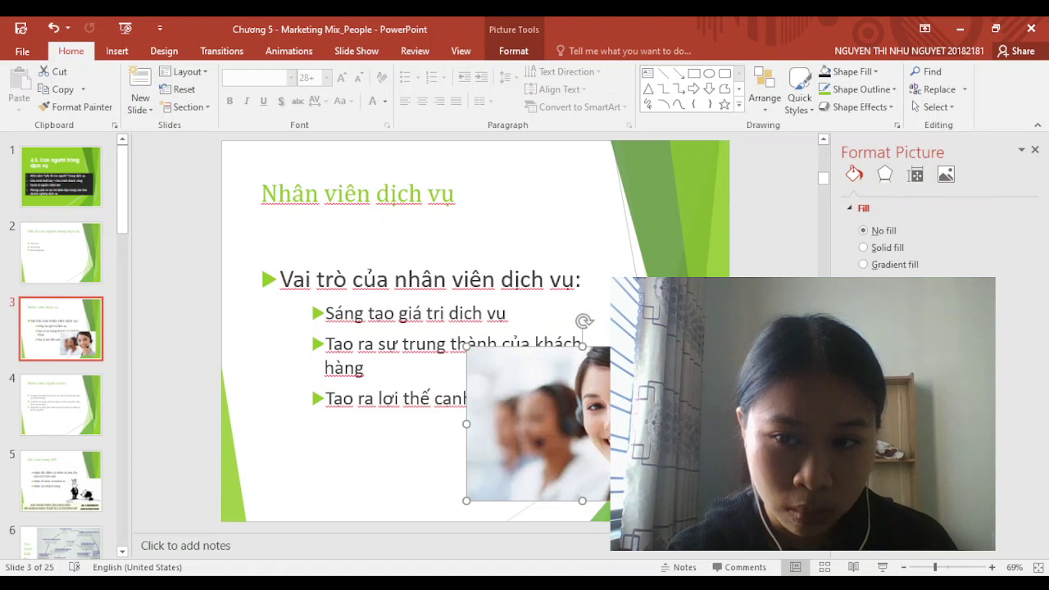
{"action": "key", "text": "ctrl+z"}
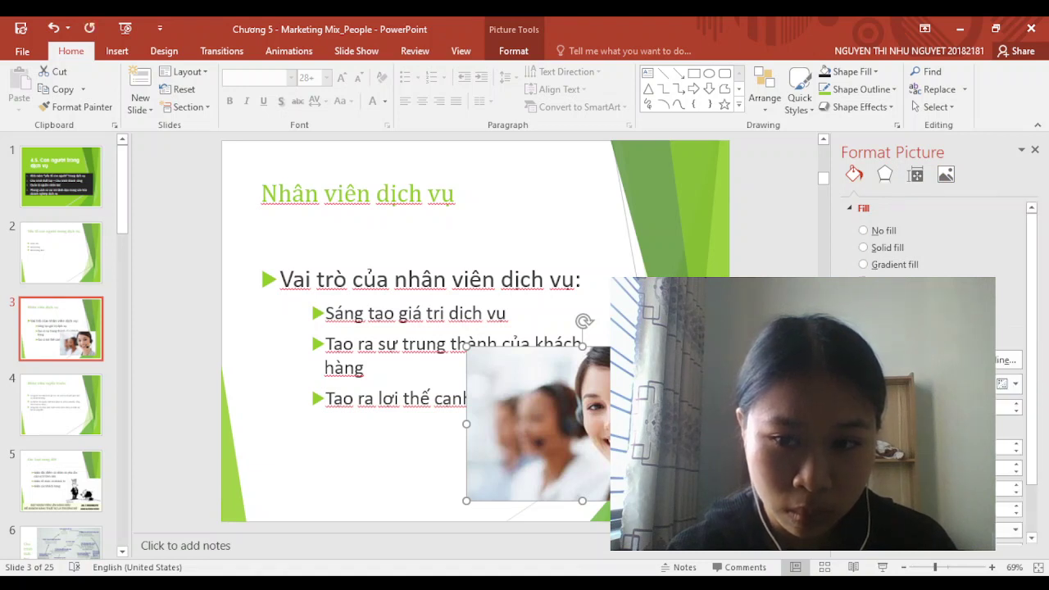
{"action": "scroll", "coordinate": [927, 328], "scroll_direction": "down", "scroll_amount": 2}
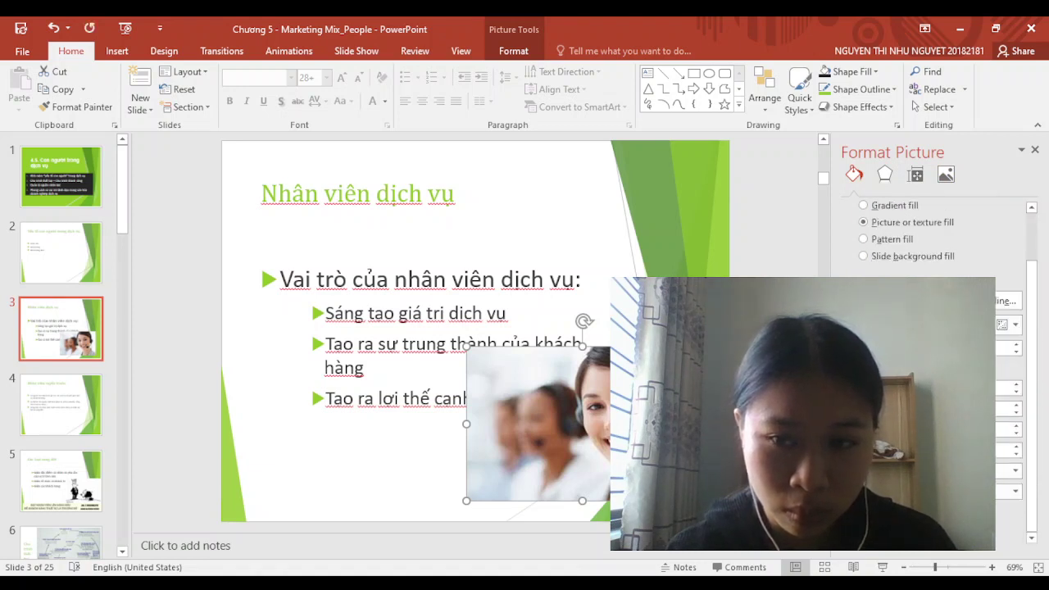
{"action": "scroll", "coordinate": [934, 246], "scroll_direction": "up", "scroll_amount": 2}
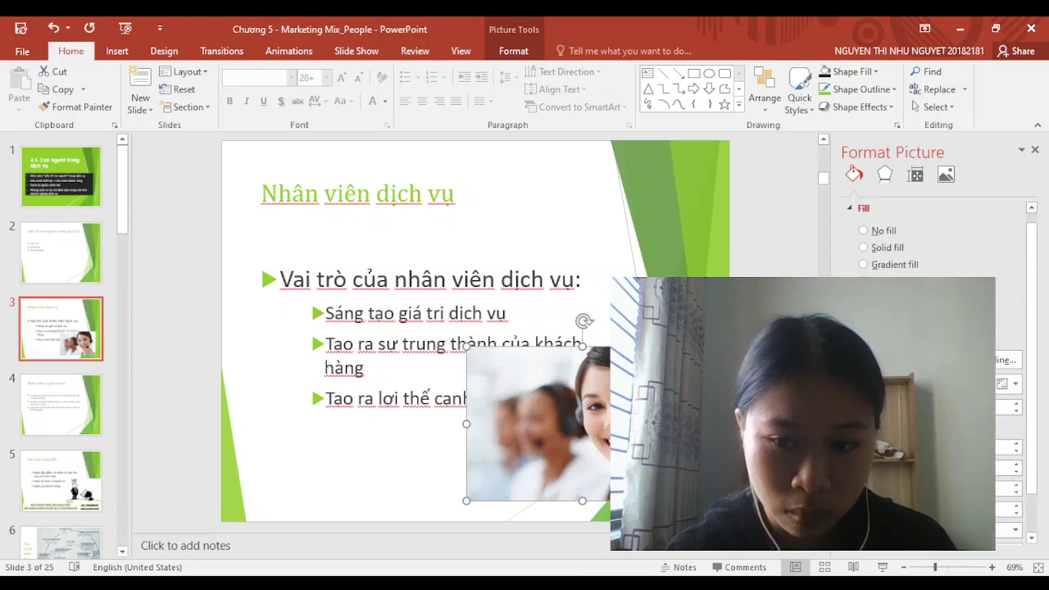
Review the picture's corrections, effects and fill options, then undo the last picture change
{"action": "left_click", "coordinate": [949, 176]}
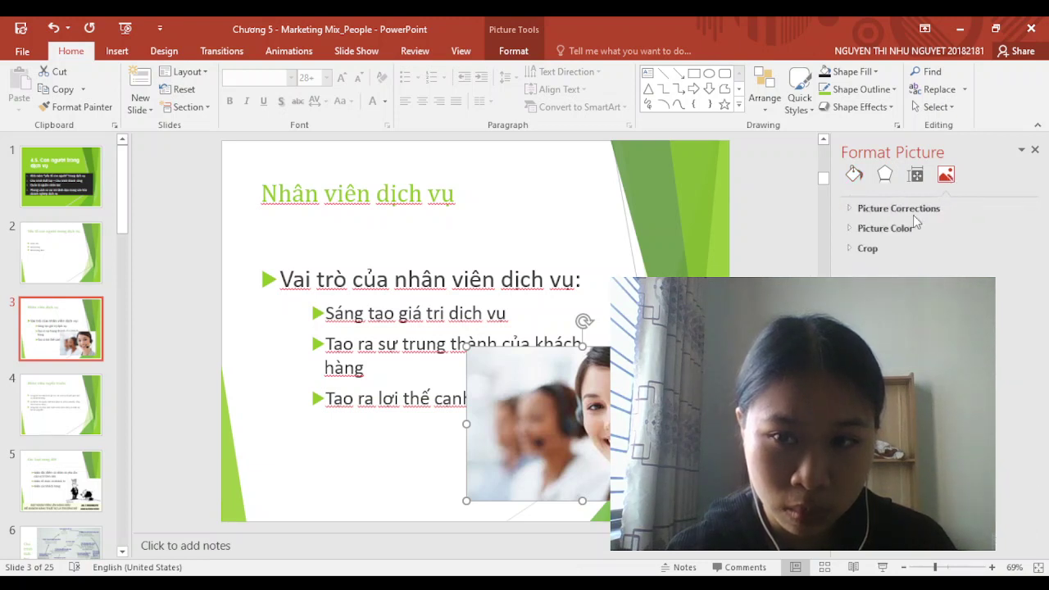
{"action": "left_click", "coordinate": [853, 209]}
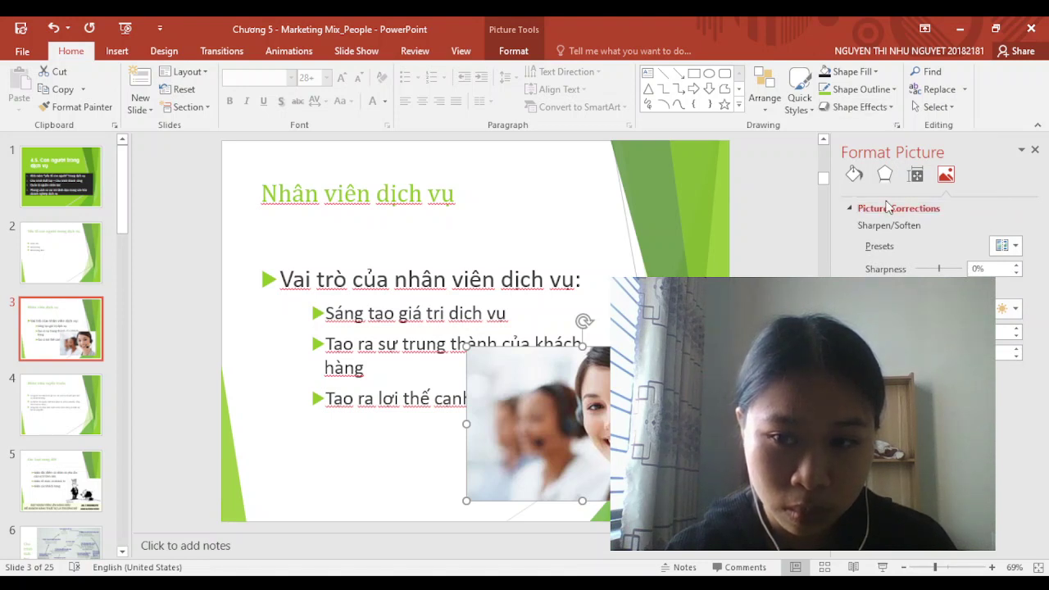
{"action": "left_click", "coordinate": [885, 174]}
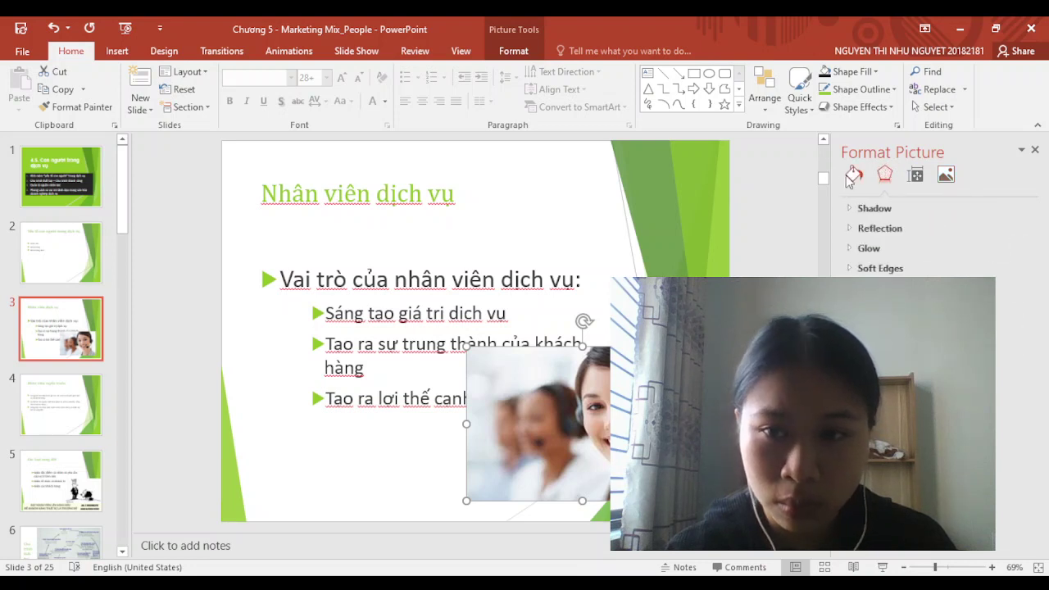
{"action": "left_click", "coordinate": [854, 175]}
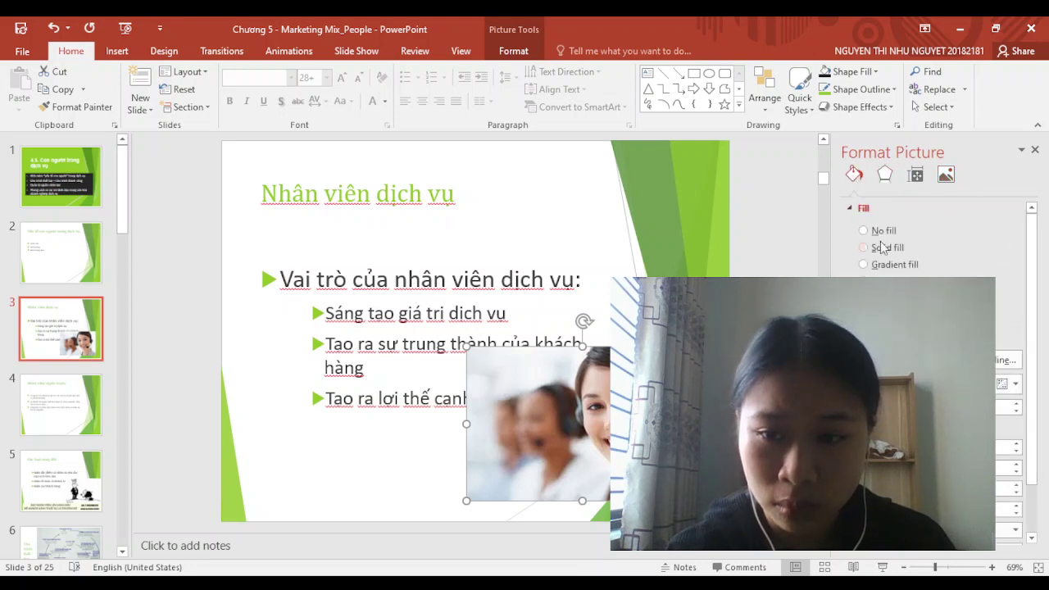
{"action": "scroll", "coordinate": [935, 246], "scroll_direction": "down", "scroll_amount": 2}
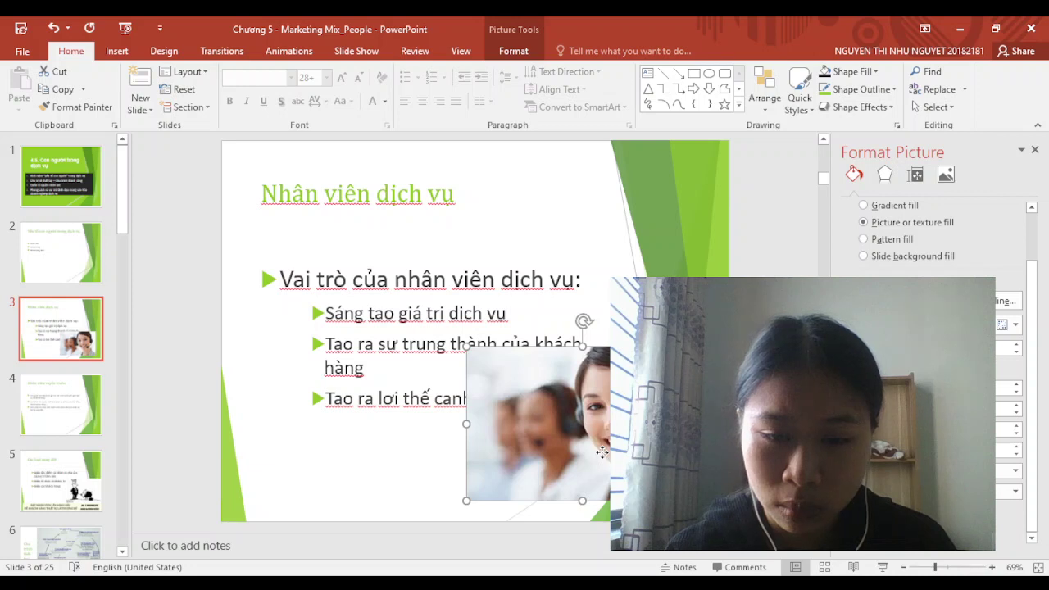
{"action": "key", "text": "ctrl+z"}
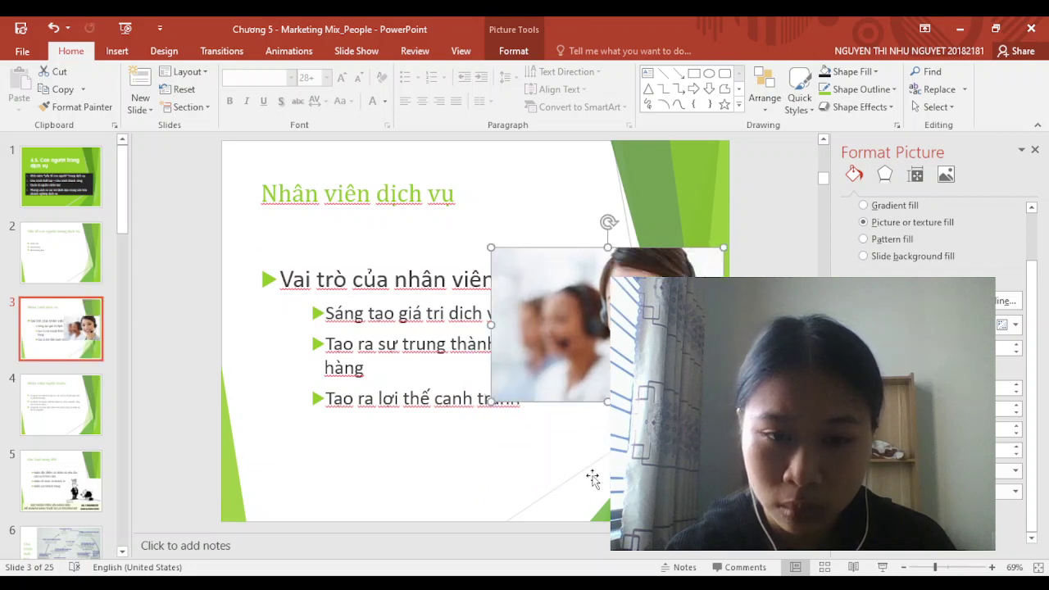
Drag the photo down, raise the bullet box under the title, and nudge the photo lower right
{"action": "left_click_drag", "start_coordinate": [549, 324], "coordinate": [550, 432]}
{"action": "left_click", "coordinate": [507, 313]}
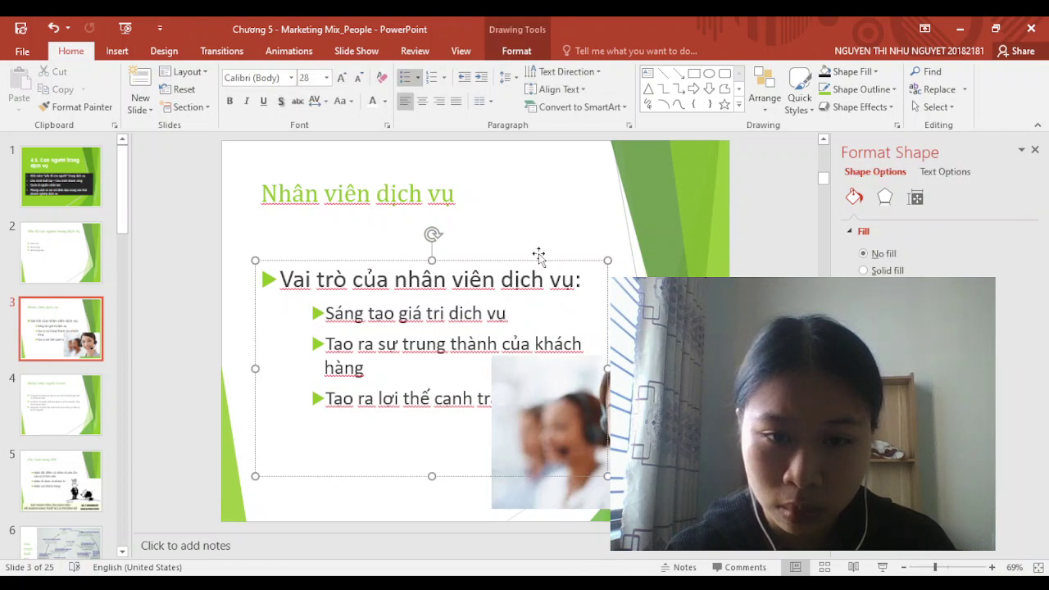
{"action": "left_click_drag", "start_coordinate": [544, 264], "coordinate": [546, 225]}
{"action": "left_click", "coordinate": [545, 430]}
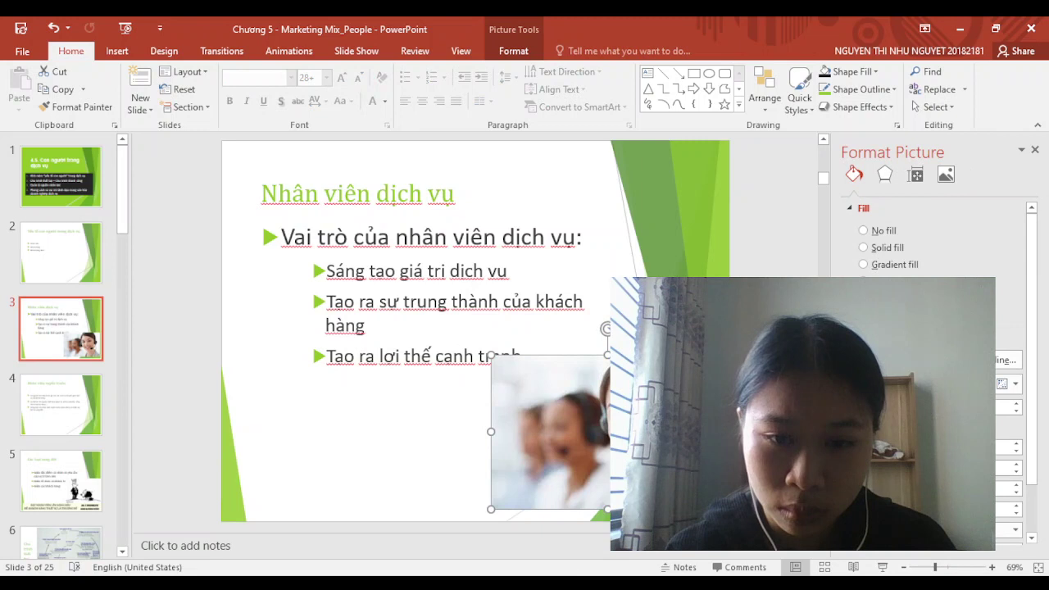
{"action": "left_click_drag", "start_coordinate": [545, 430], "coordinate": [550, 440]}
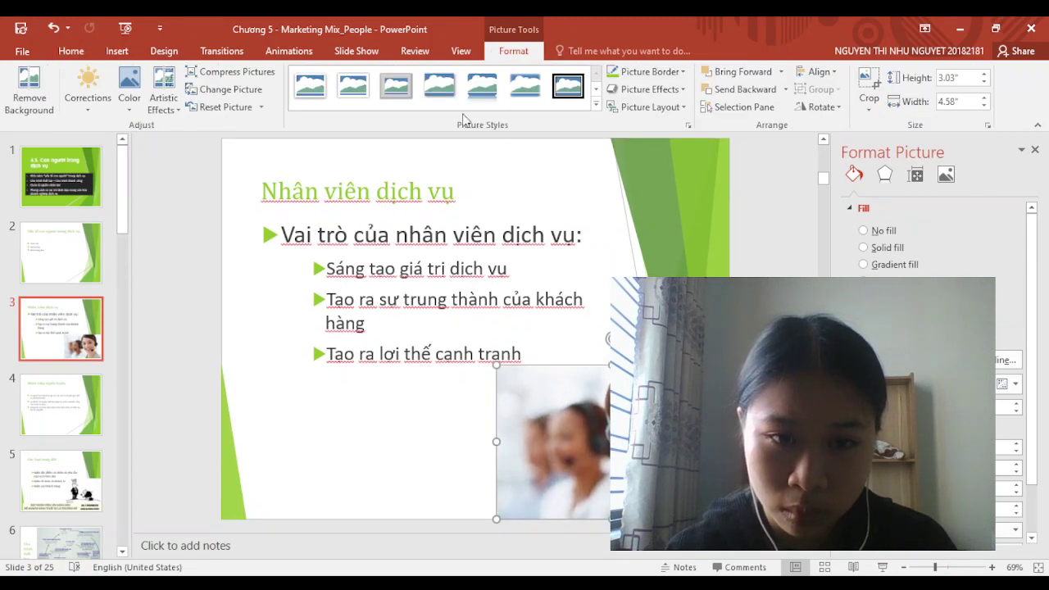
{"action": "left_click", "coordinate": [390, 212]}
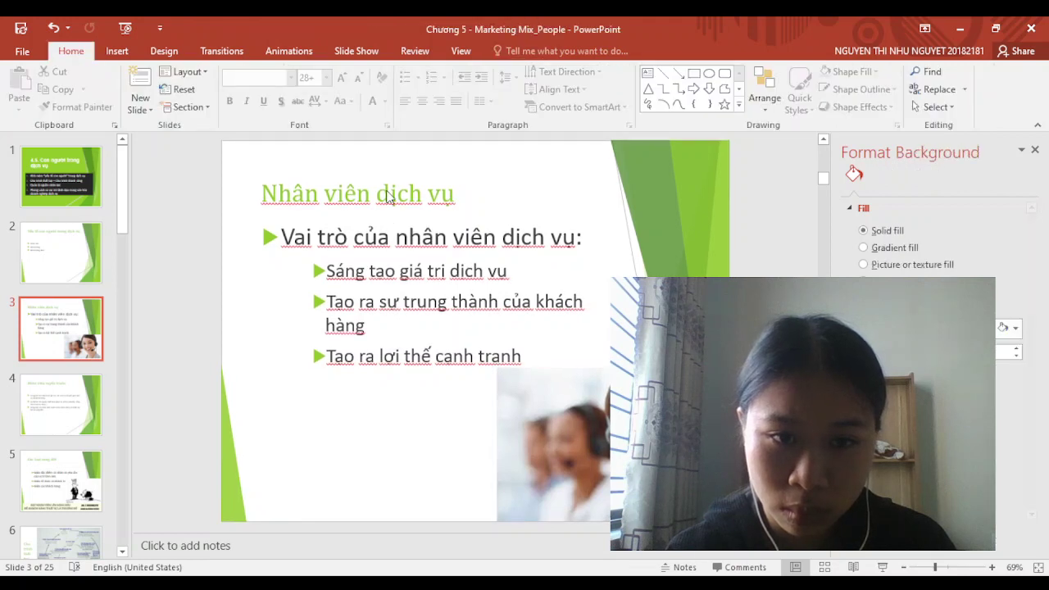
{"action": "left_click", "coordinate": [388, 195]}
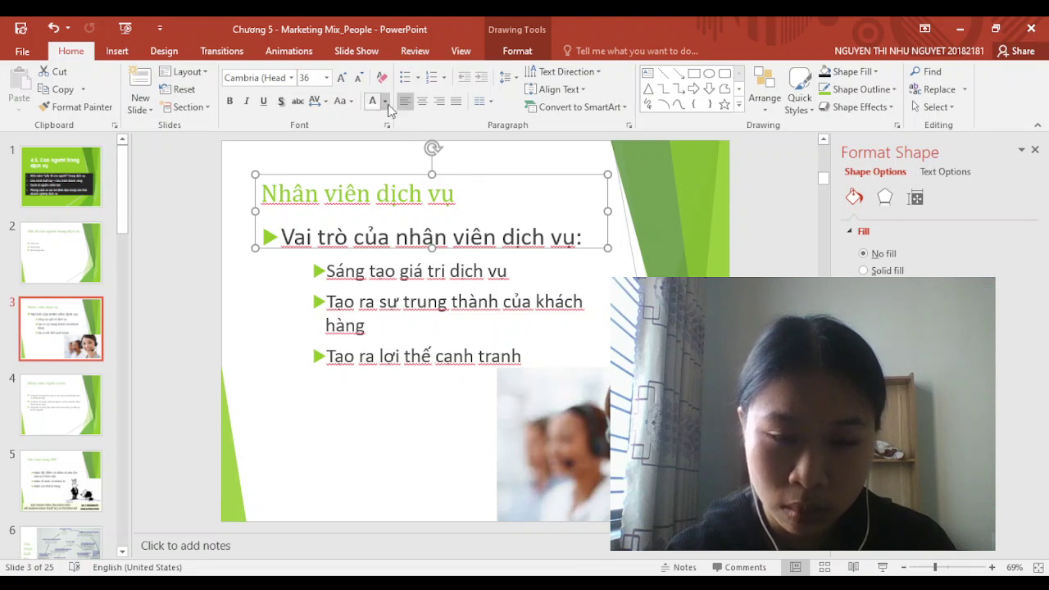
{"action": "left_click", "coordinate": [426, 191]}
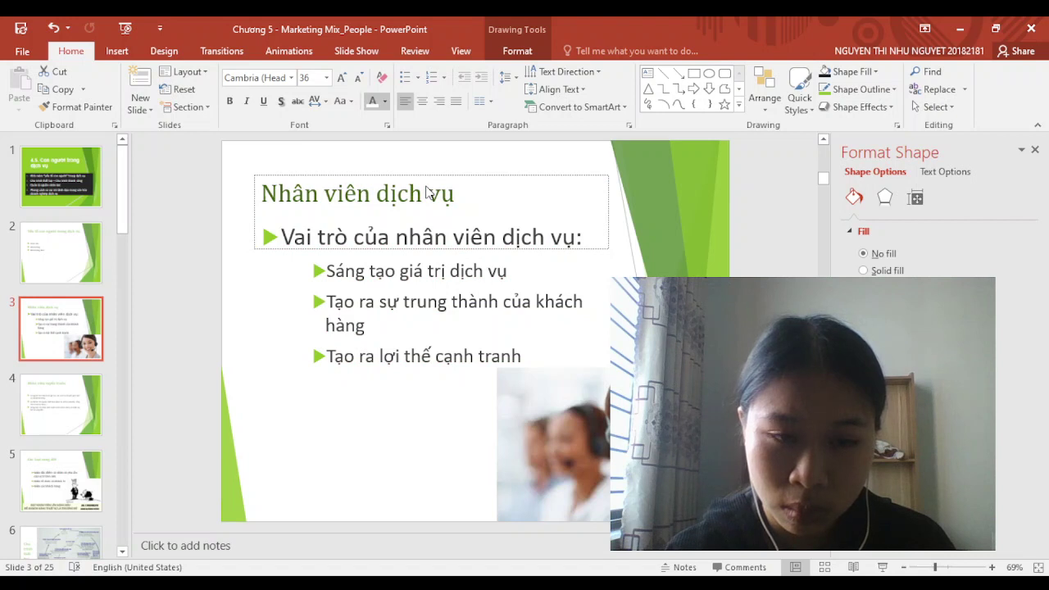
{"action": "left_click", "coordinate": [169, 244]}
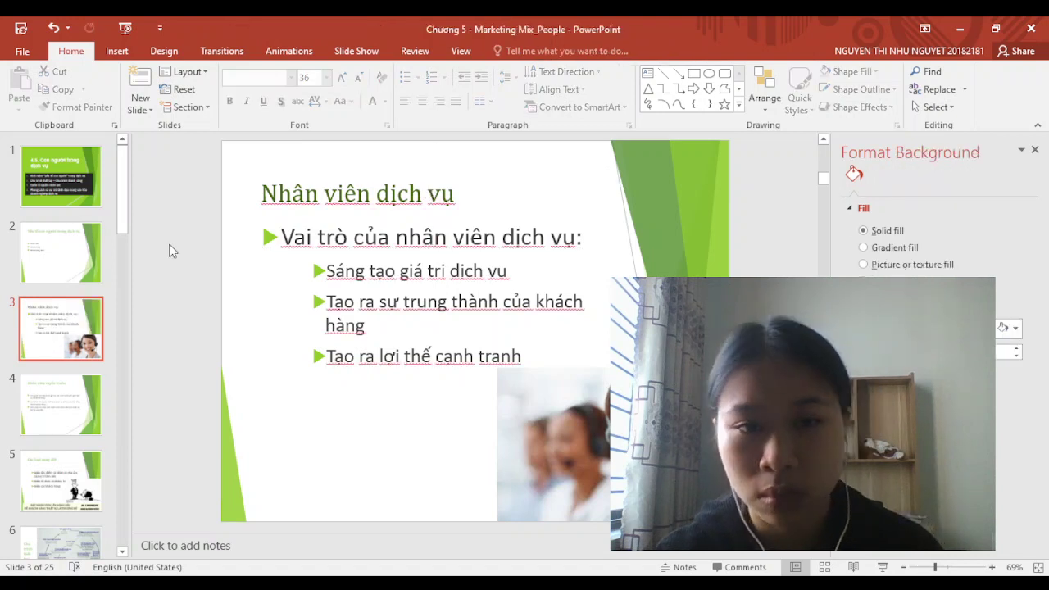
{"action": "left_click", "coordinate": [304, 191]}
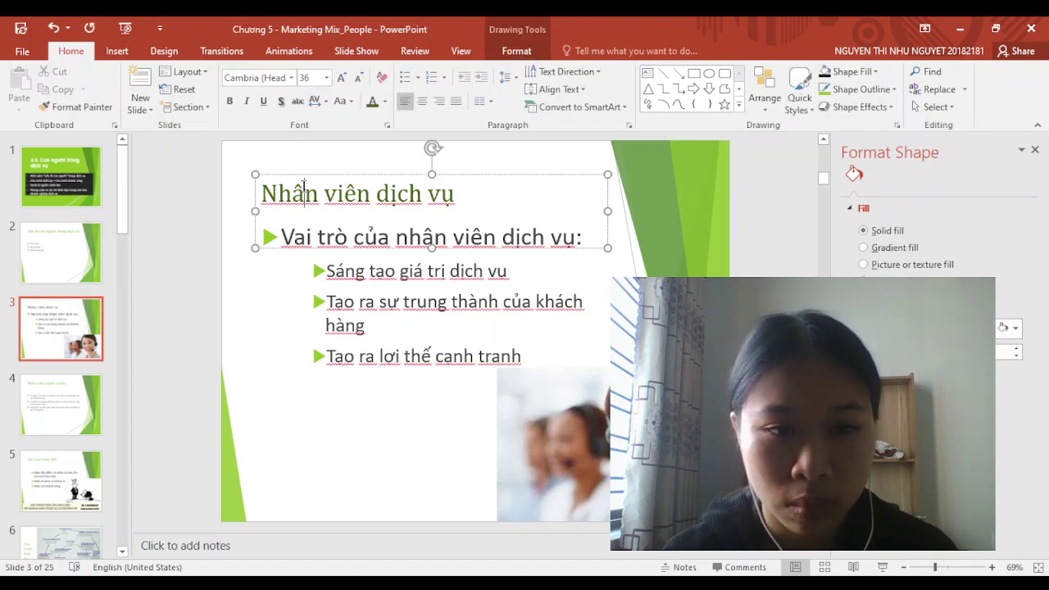
{"action": "left_click_drag", "start_coordinate": [260, 194], "coordinate": [451, 190]}
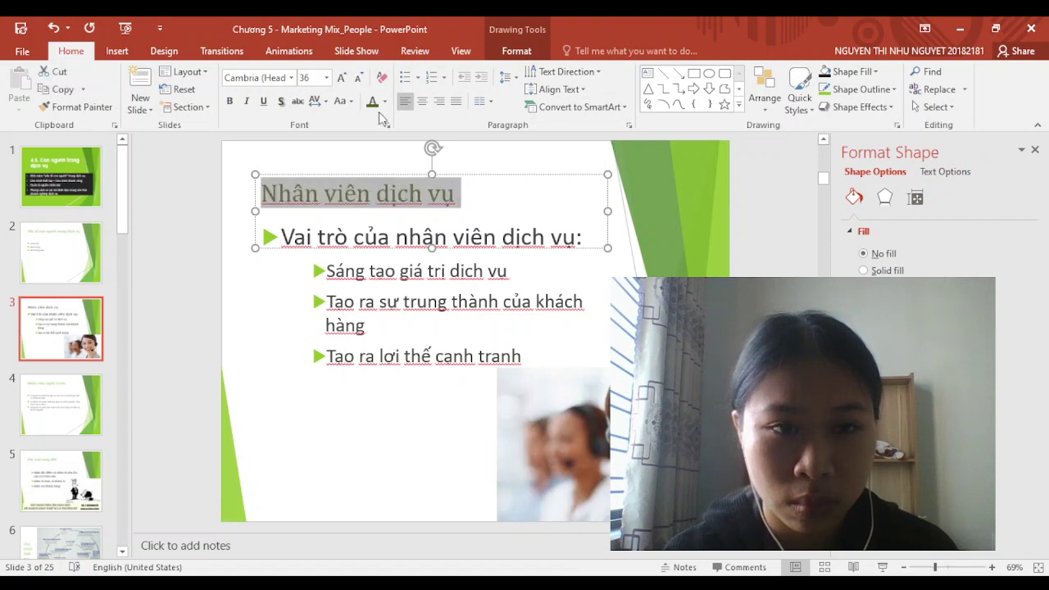
{"action": "left_click", "coordinate": [343, 79]}
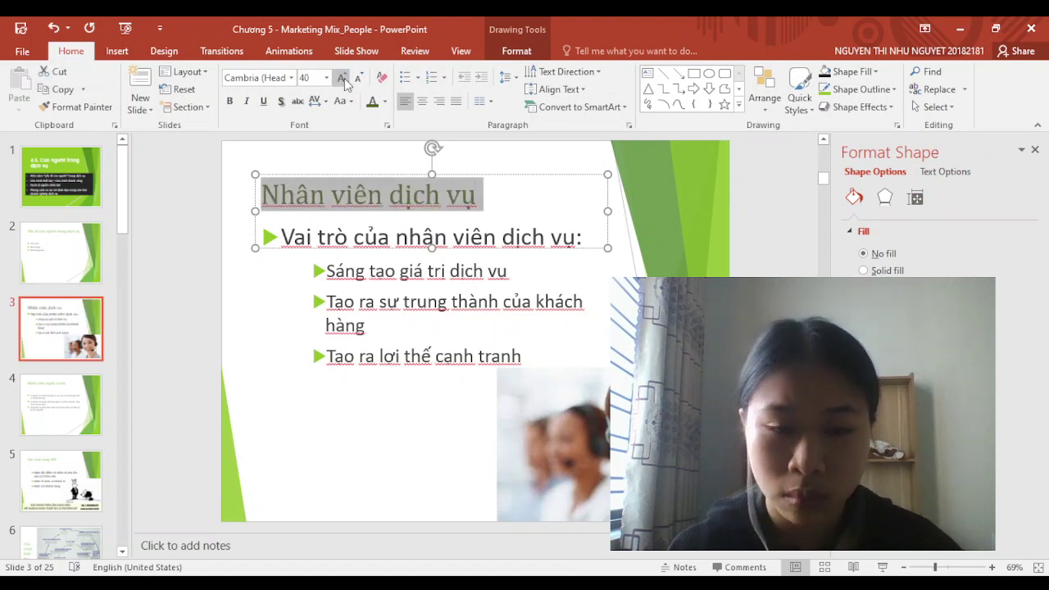
{"action": "left_click", "coordinate": [412, 421]}
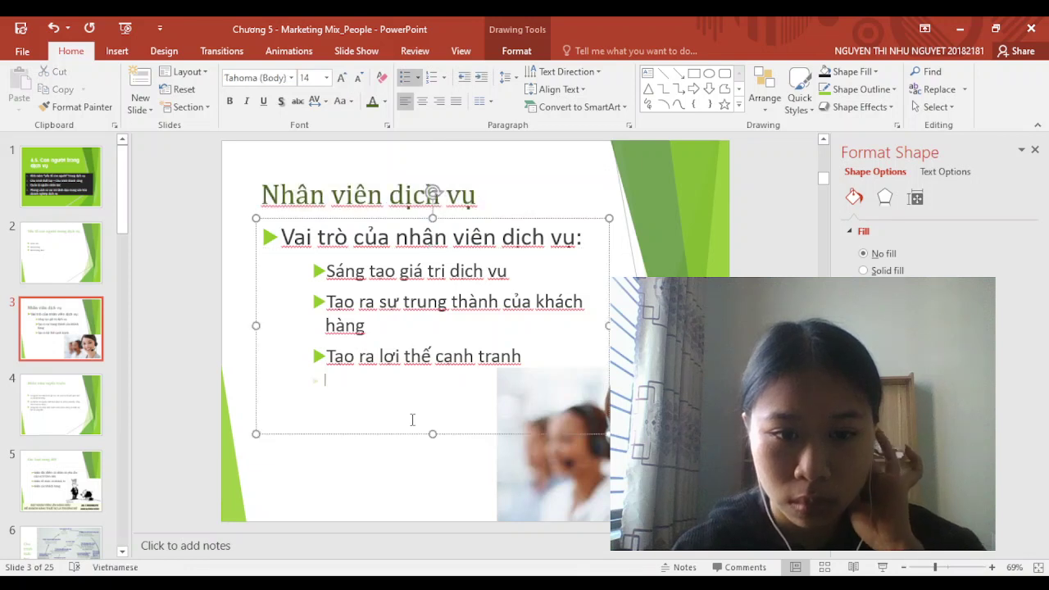
{"action": "left_click", "coordinate": [373, 462]}
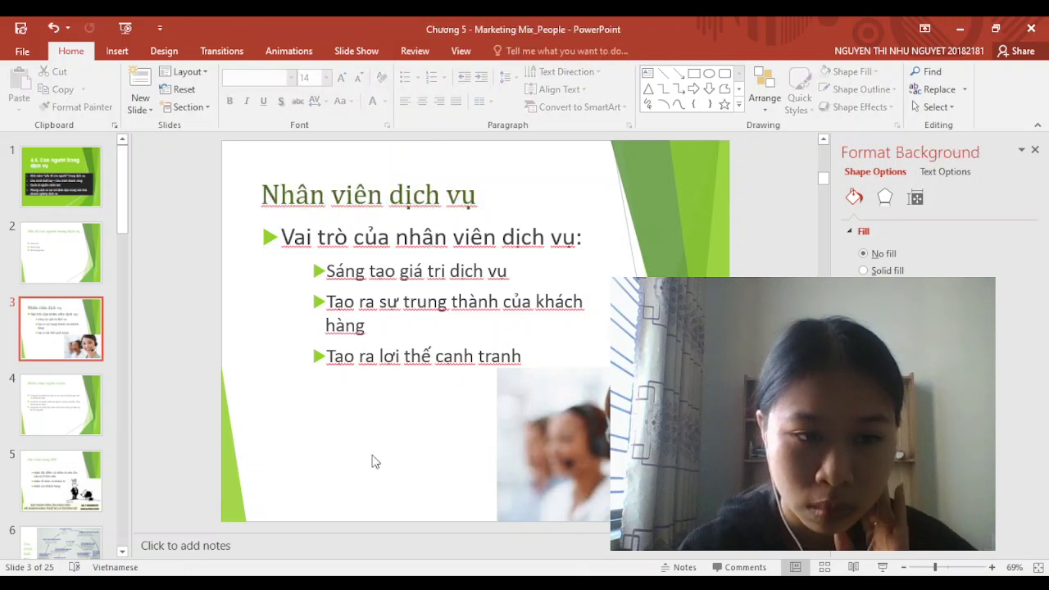
{"action": "left_click", "coordinate": [79, 272]}
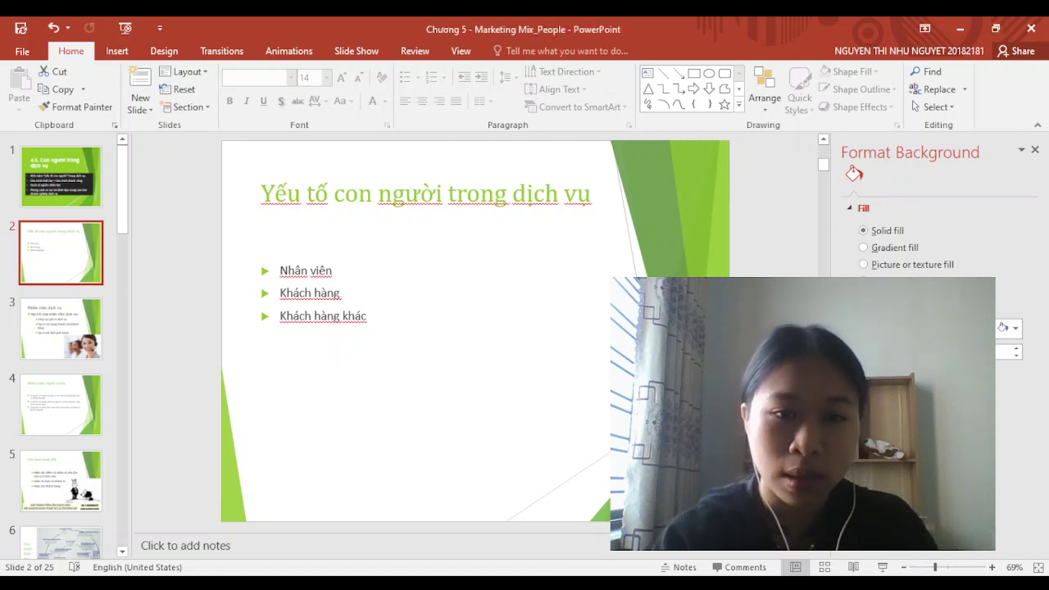
{"action": "left_click", "coordinate": [289, 374]}
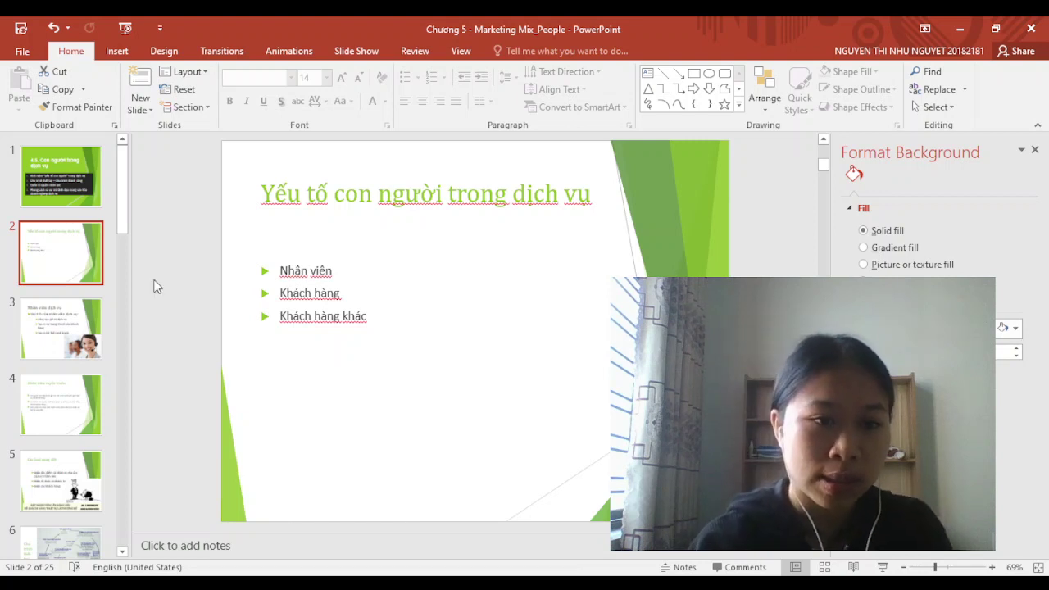
{"action": "left_click", "coordinate": [31, 350]}
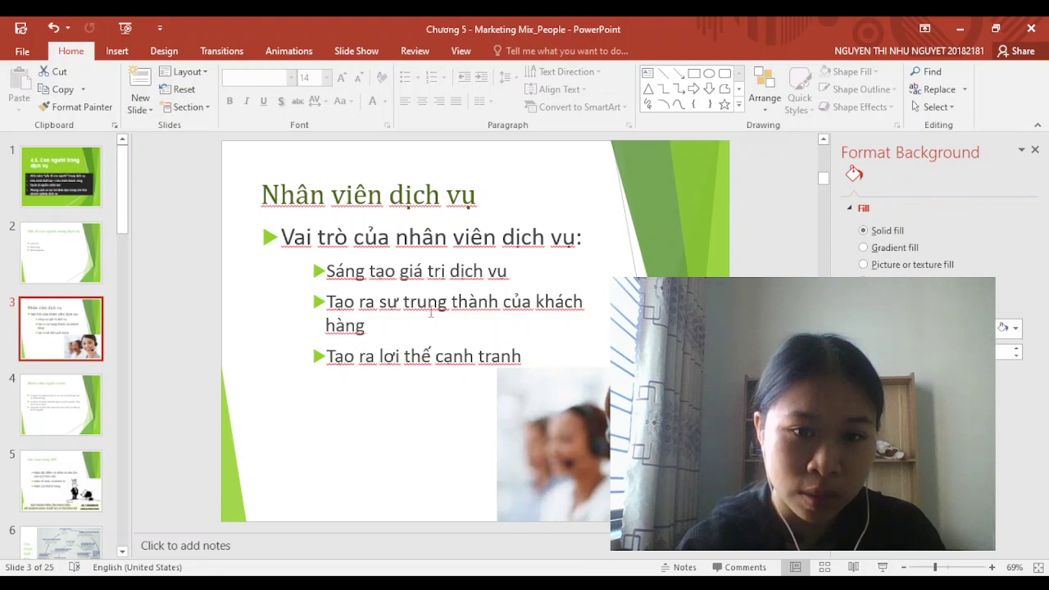
Reselect slide 3's bullet text box and bring up its Drawing Tools Format options
{"action": "left_click", "coordinate": [502, 354]}
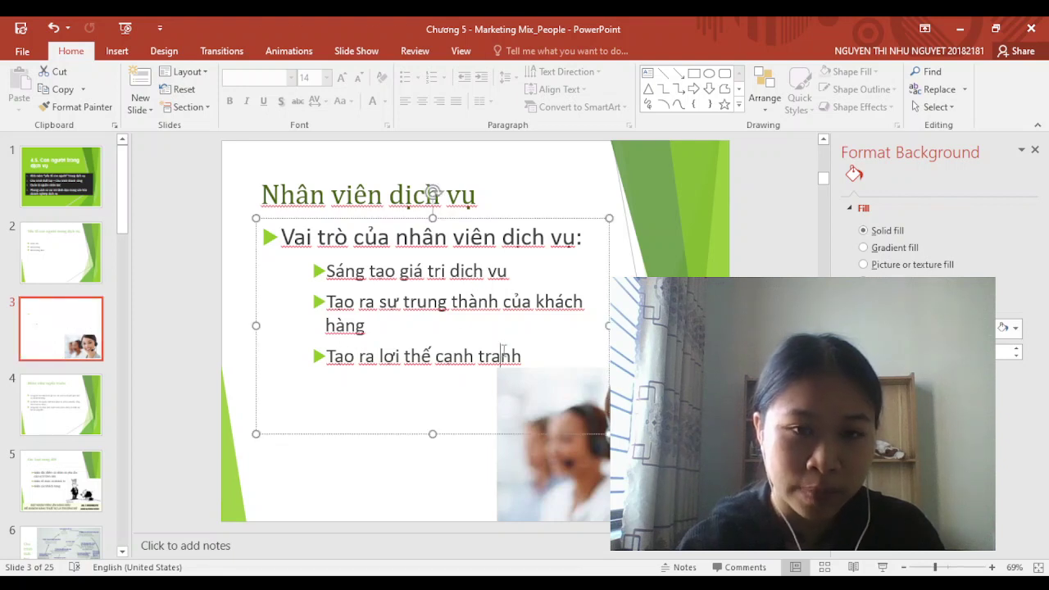
{"action": "left_click", "coordinate": [416, 460]}
{"action": "left_click", "coordinate": [375, 324]}
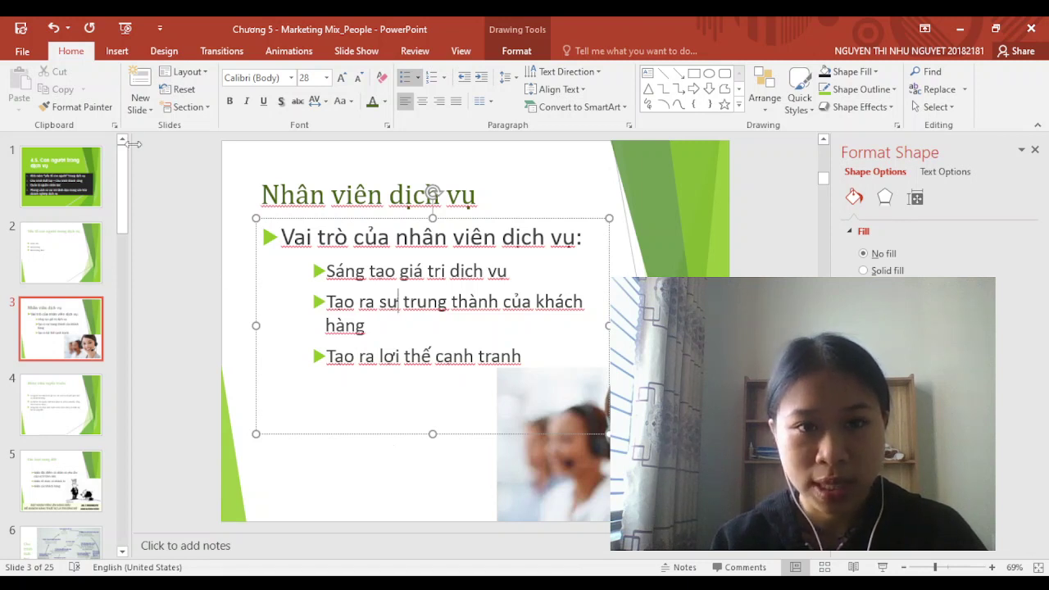
{"action": "left_click", "coordinate": [511, 28]}
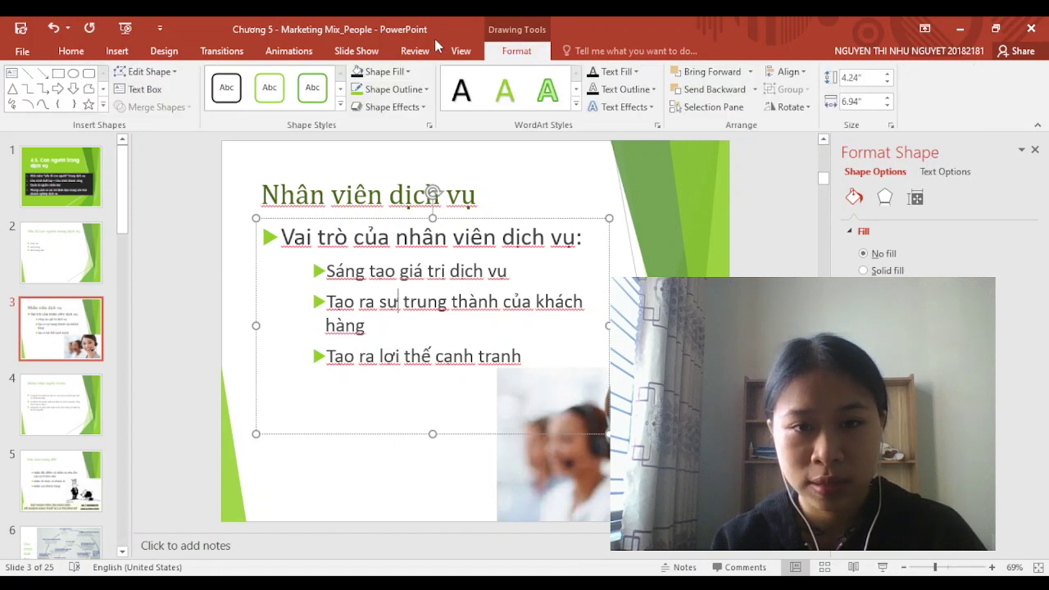
{"action": "left_click", "coordinate": [16, 51]}
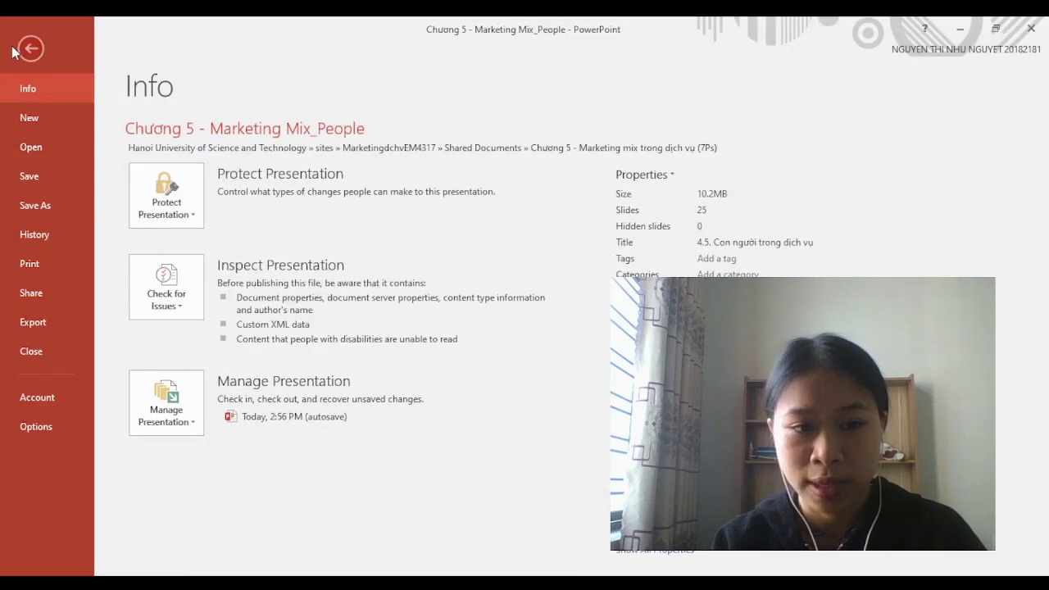
{"action": "key", "text": "Escape"}
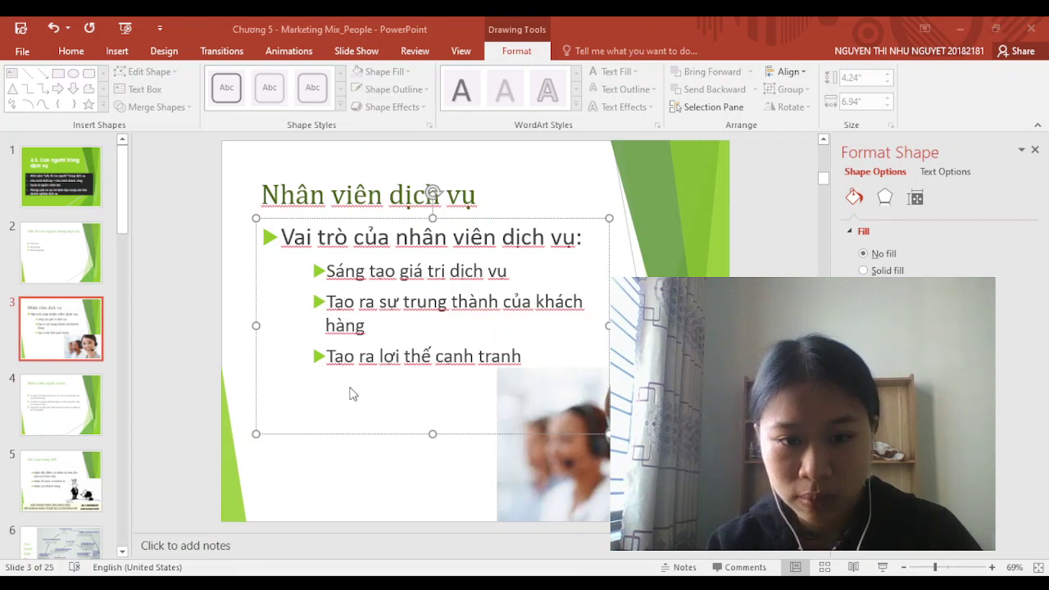
Undo the last change on slide 4, return to slide 3, and show the File Info page
{"action": "key", "text": "alt+Tab"}
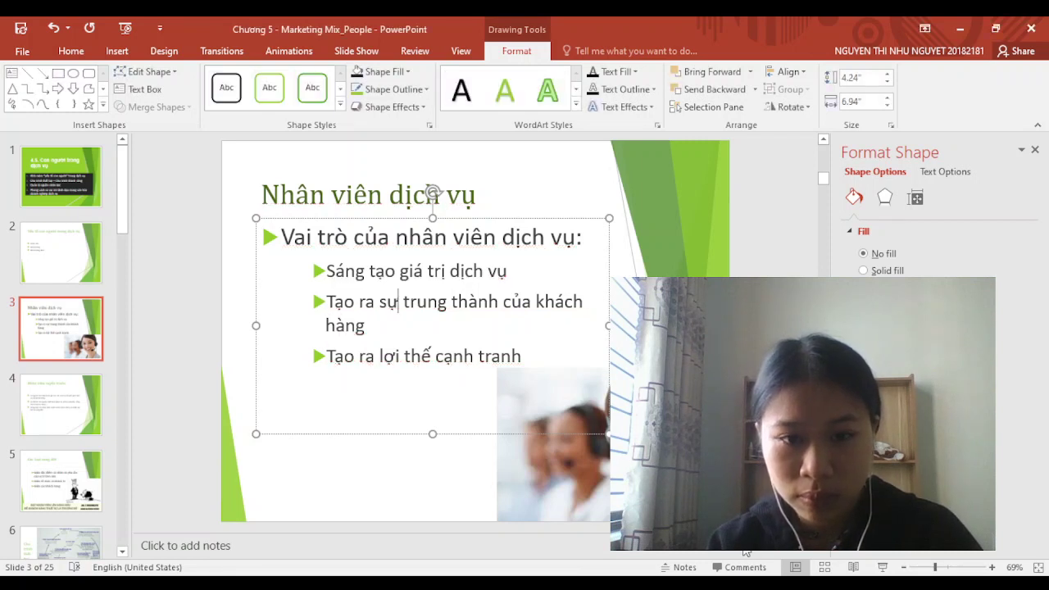
{"action": "left_click", "coordinate": [36, 414]}
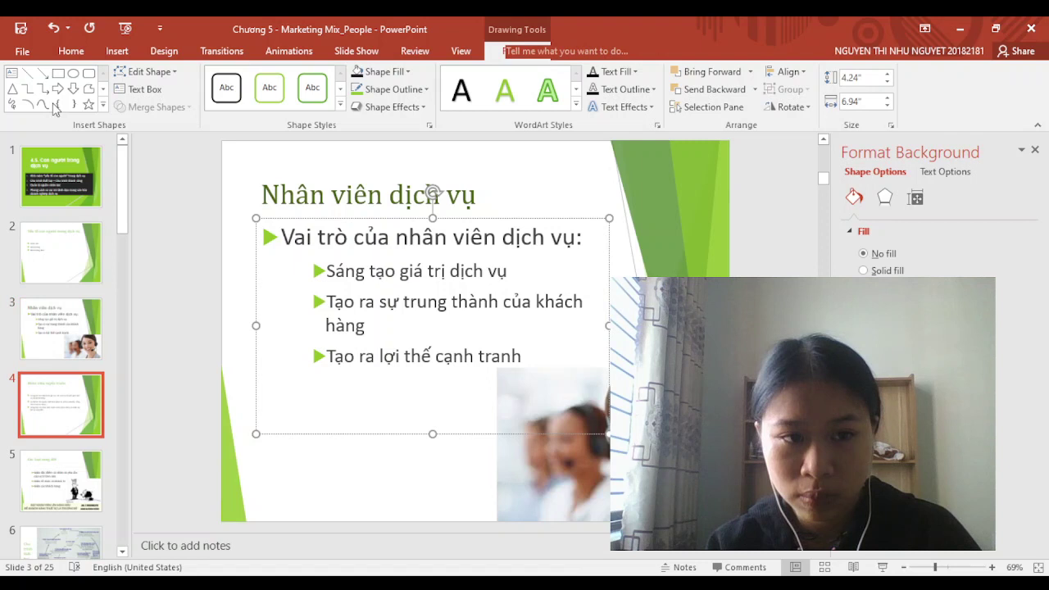
{"action": "left_click", "coordinate": [53, 28]}
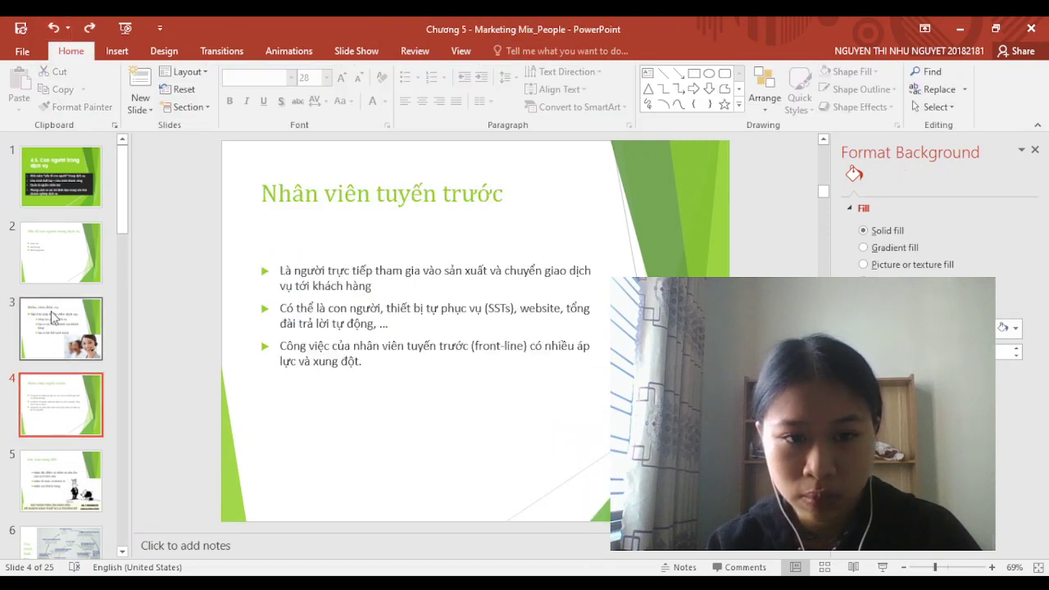
{"action": "left_click", "coordinate": [63, 361]}
{"action": "left_click", "coordinate": [62, 348]}
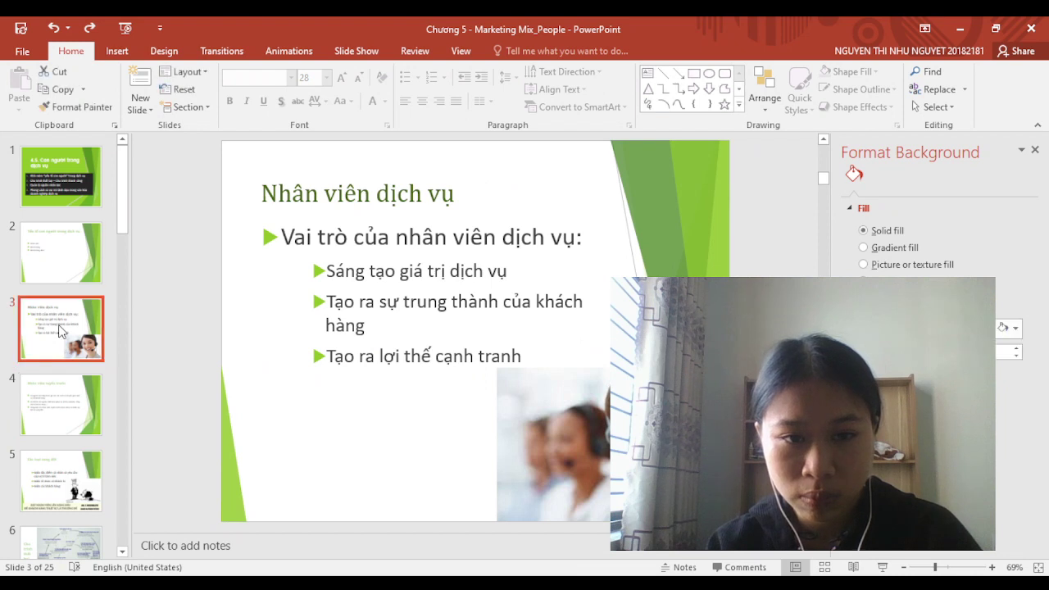
{"action": "left_click", "coordinate": [25, 52]}
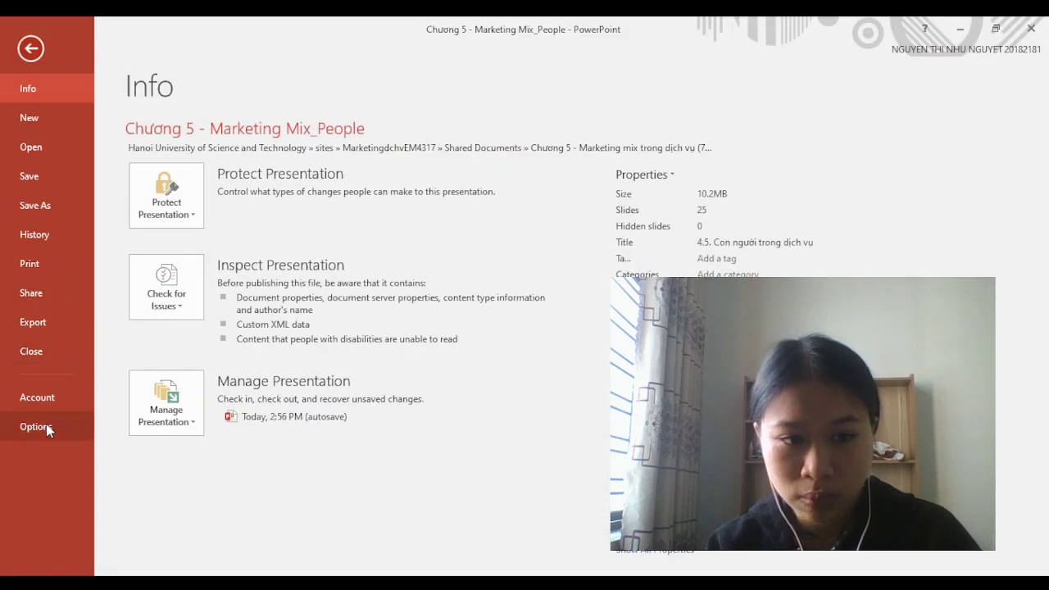
Leave Backstage, then return to the File menu and launch PowerPoint Options
{"action": "key", "text": "Escape"}
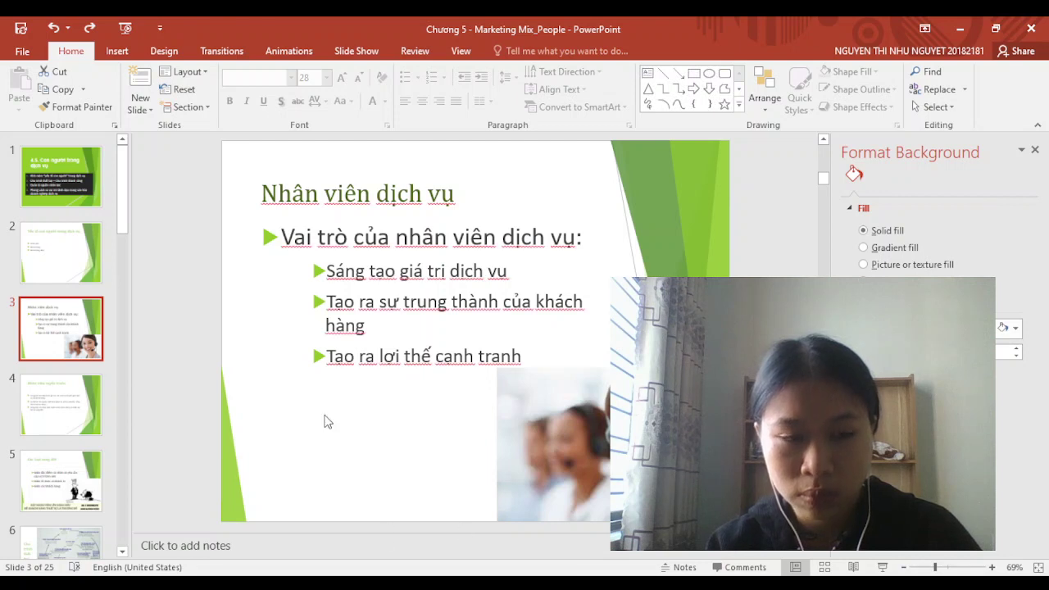
{"action": "left_click", "coordinate": [19, 52]}
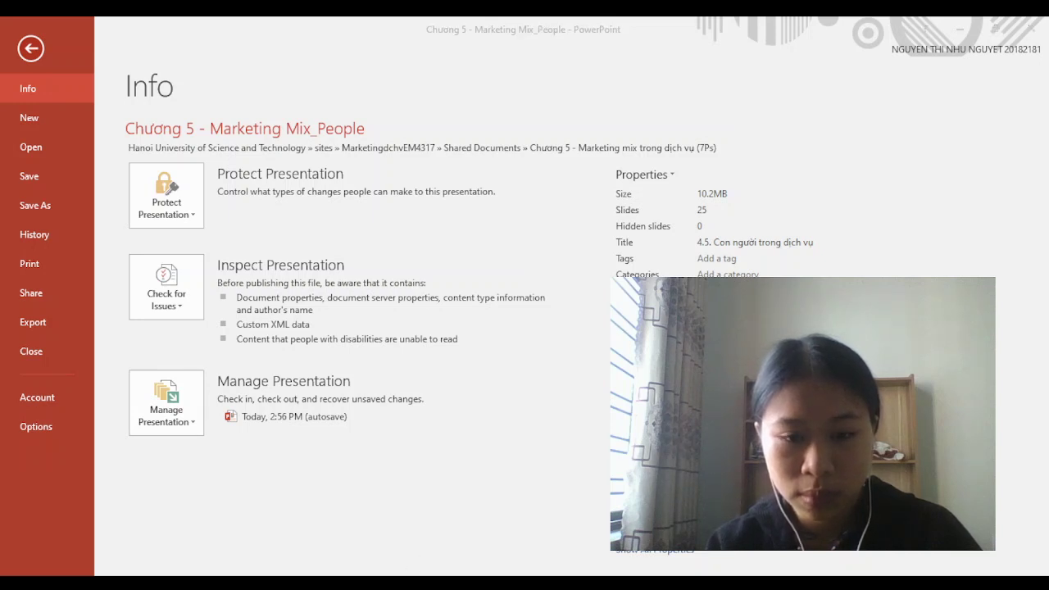
{"action": "left_click", "coordinate": [38, 424]}
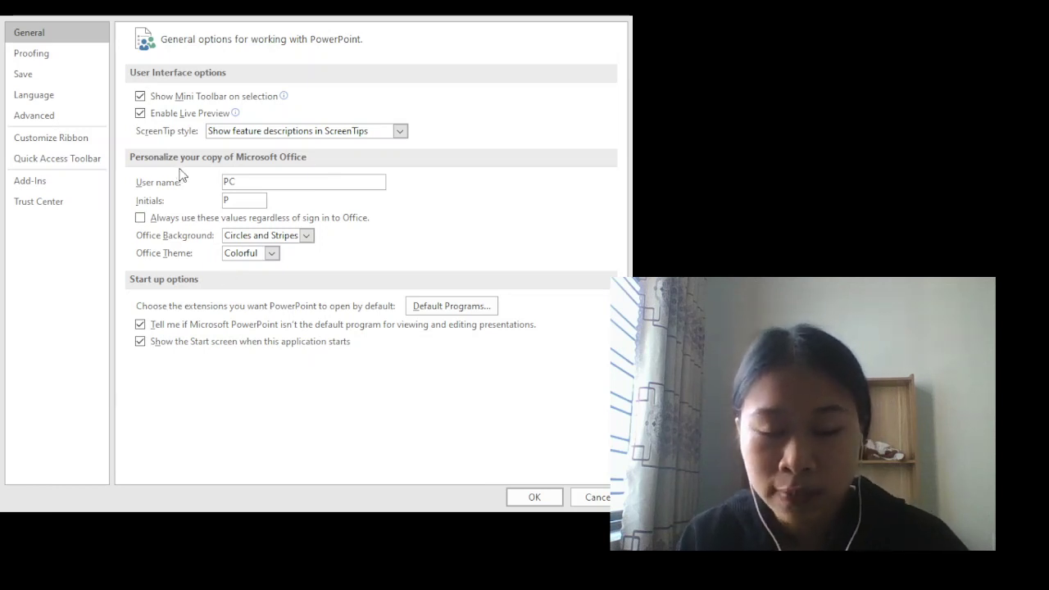
On the Proofing page, uncheck 'Check spelling as you type'
{"action": "left_click", "coordinate": [95, 59]}
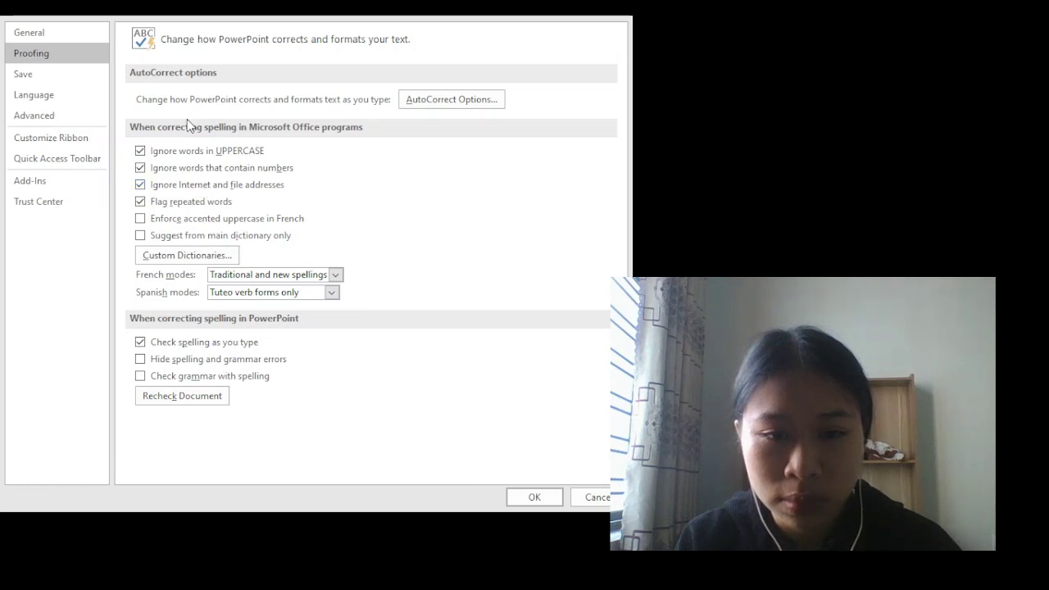
{"action": "left_click", "coordinate": [140, 343]}
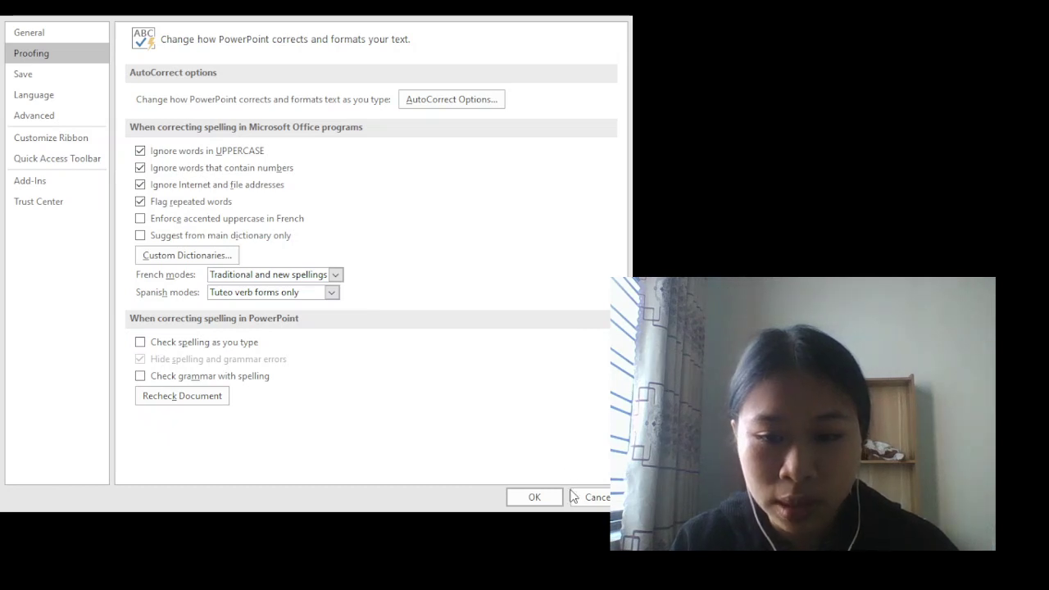
Confirm PowerPoint Options with OK and go to the first slide
{"action": "left_click", "coordinate": [545, 498]}
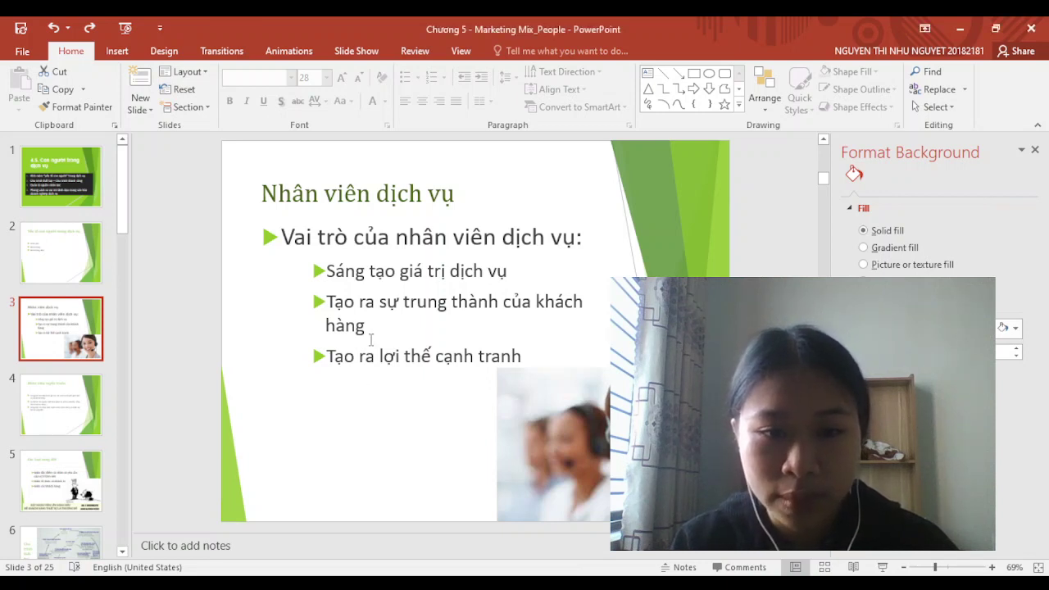
{"action": "left_click", "coordinate": [379, 294]}
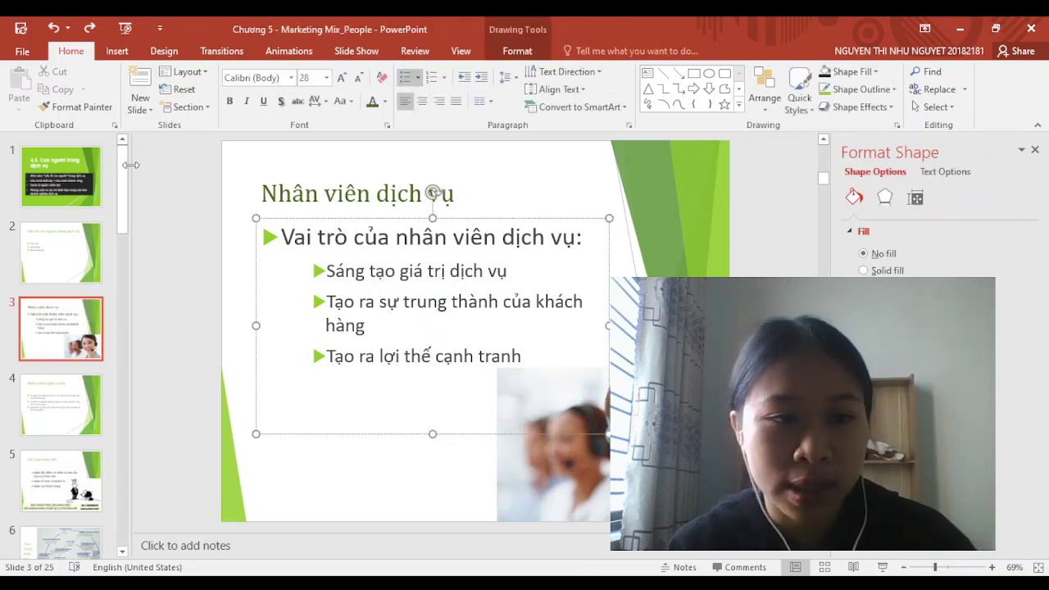
{"action": "left_click", "coordinate": [73, 191]}
Step through the slides to the cycle diagram and back to slide 3, 'Nhân viên dịch vụ'
{"action": "key", "text": "Down"}
{"action": "key", "text": "Down"}
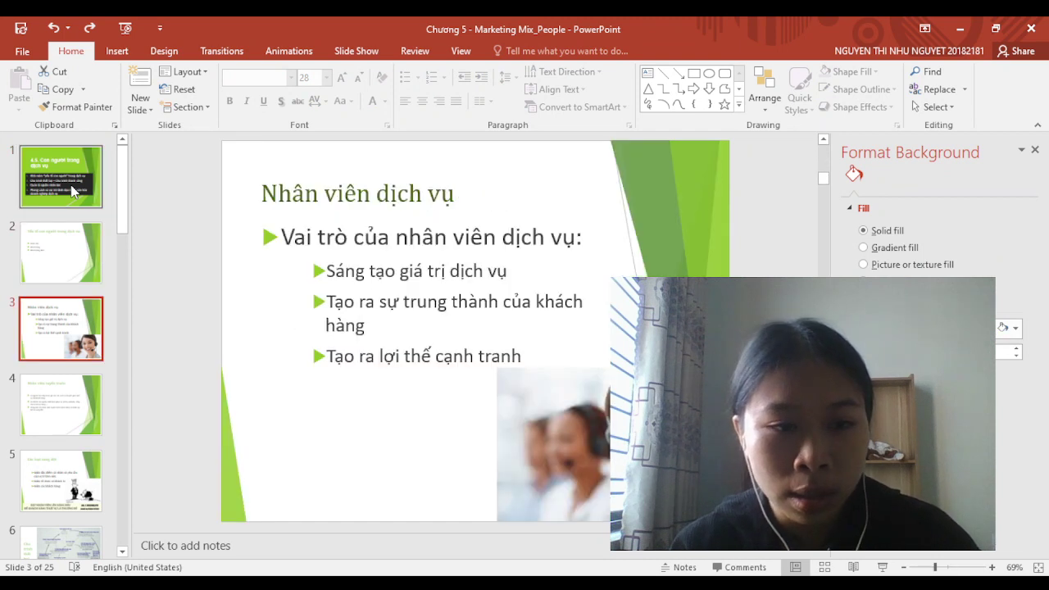
{"action": "key", "text": "Down"}
{"action": "key", "text": "Down"}
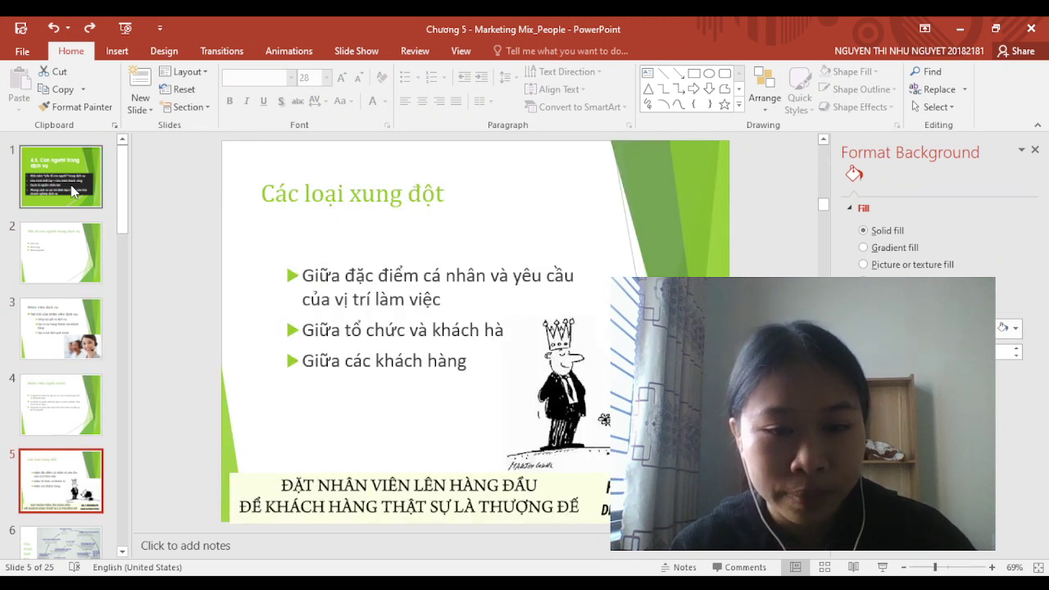
{"action": "key", "text": "Down"}
{"action": "key", "text": "Down"}
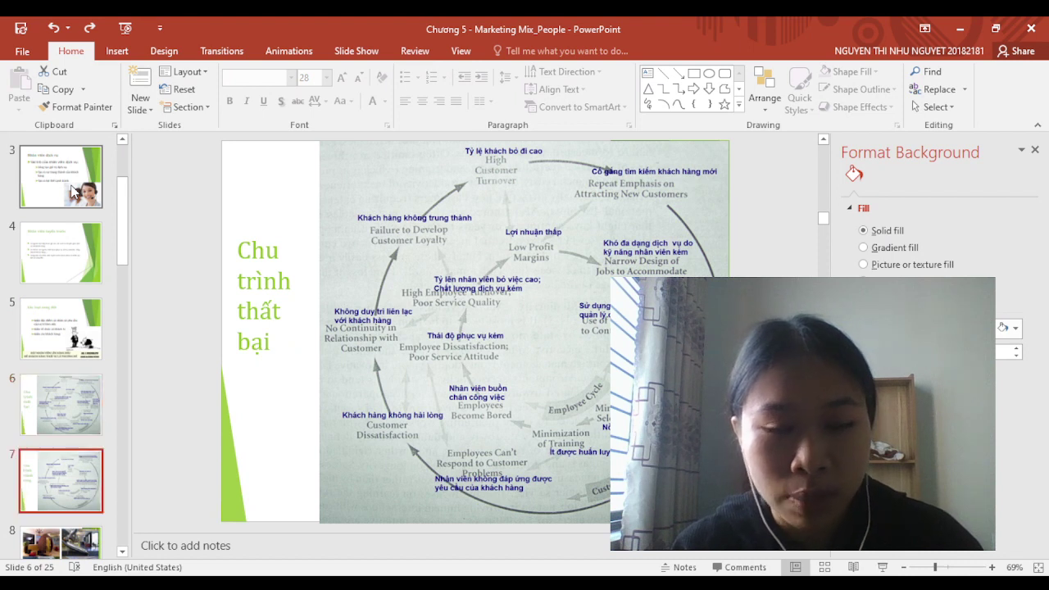
{"action": "key", "text": "Down"}
{"action": "key", "text": "Up"}
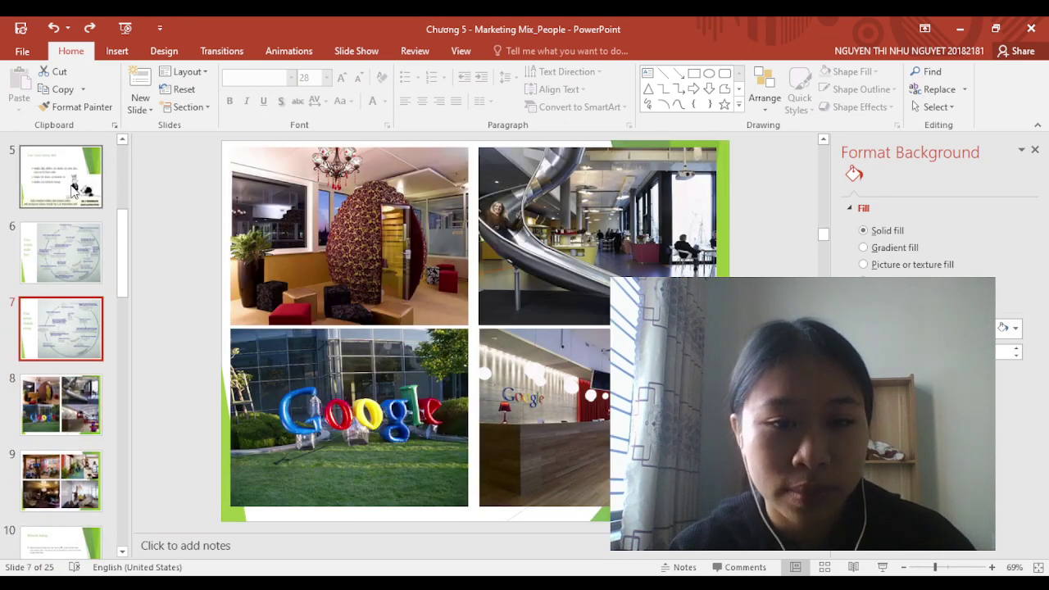
{"action": "key", "text": "Up"}
{"action": "key", "text": "Up"}
{"action": "key", "text": "Up"}
{"action": "key", "text": "Up"}
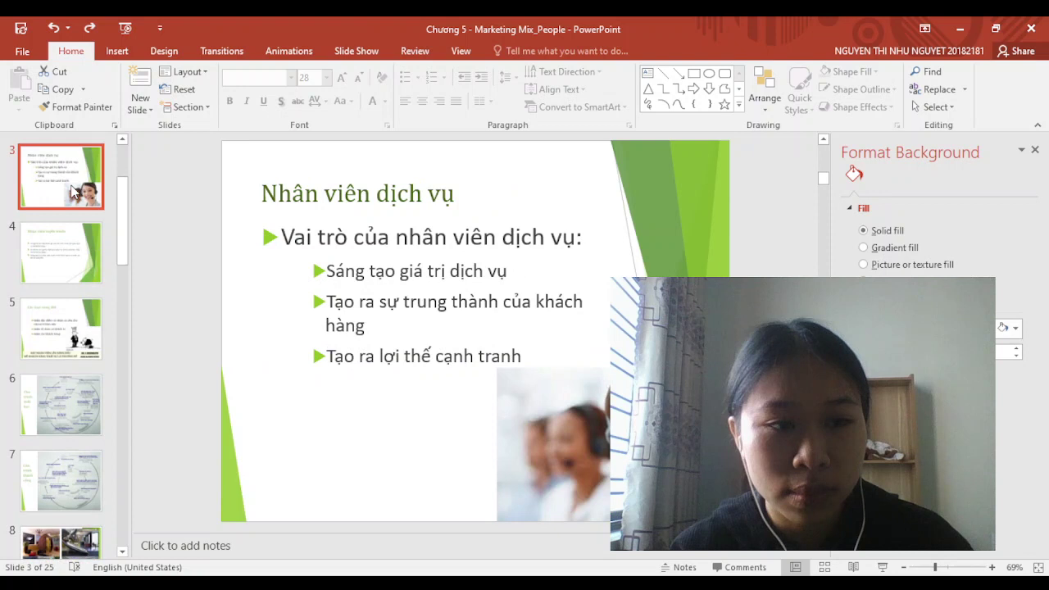
{"action": "key", "text": "Up"}
{"action": "key", "text": "Up"}
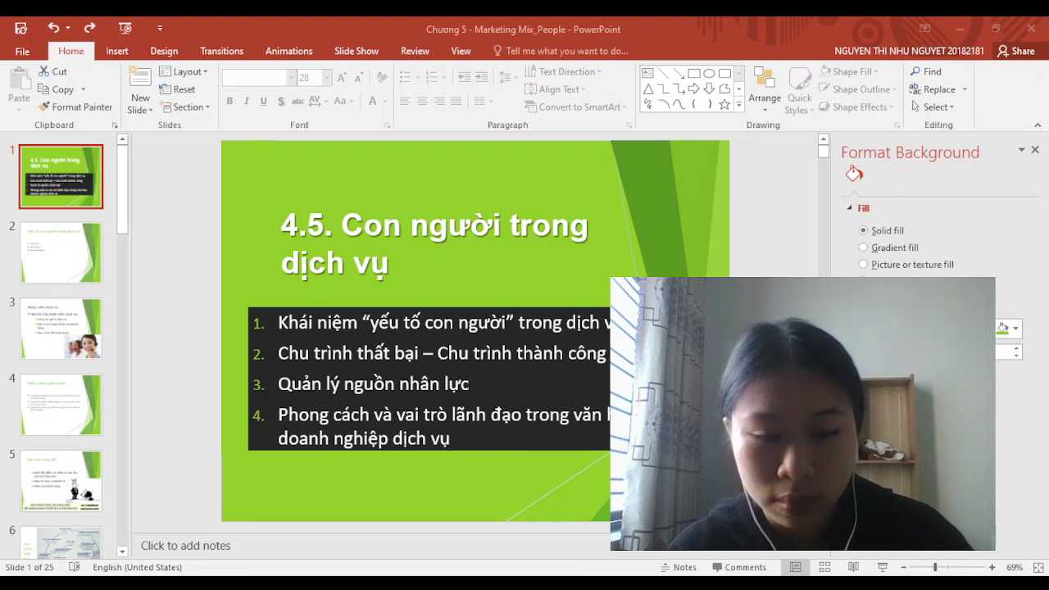
{"action": "key", "text": "Down"}
{"action": "key", "text": "Down"}
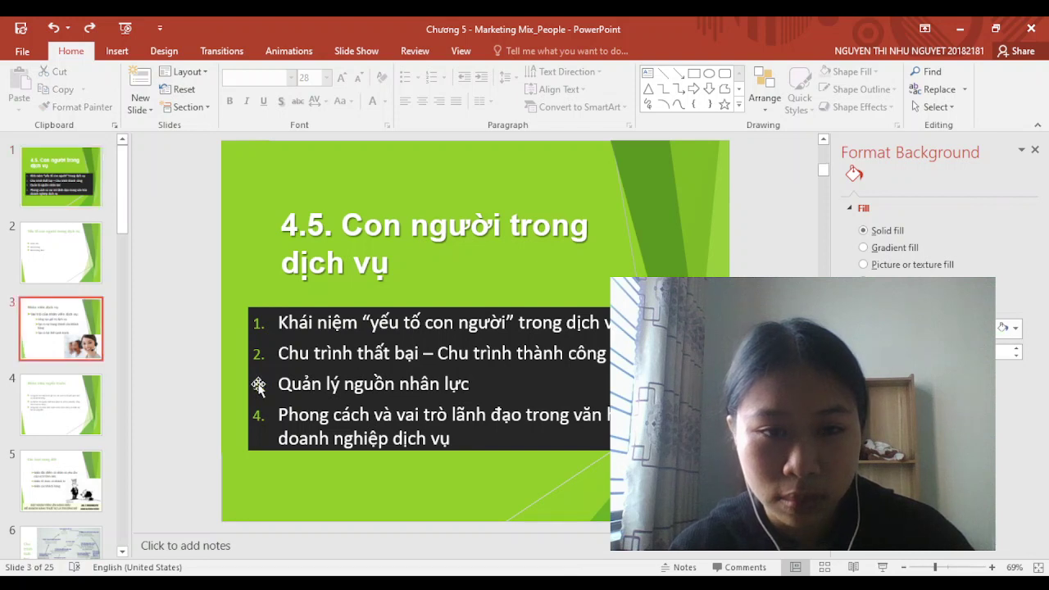
Select slide 2's bullet text box and enlarge its three bullets from 18 to 32 pt
{"action": "left_click", "coordinate": [45, 235]}
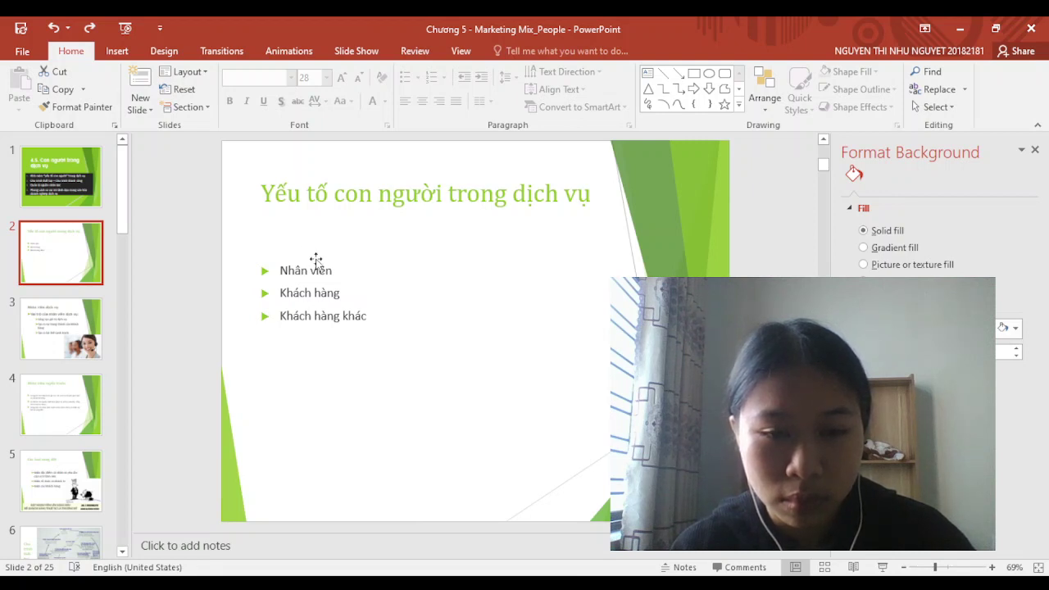
{"action": "left_click", "coordinate": [335, 275]}
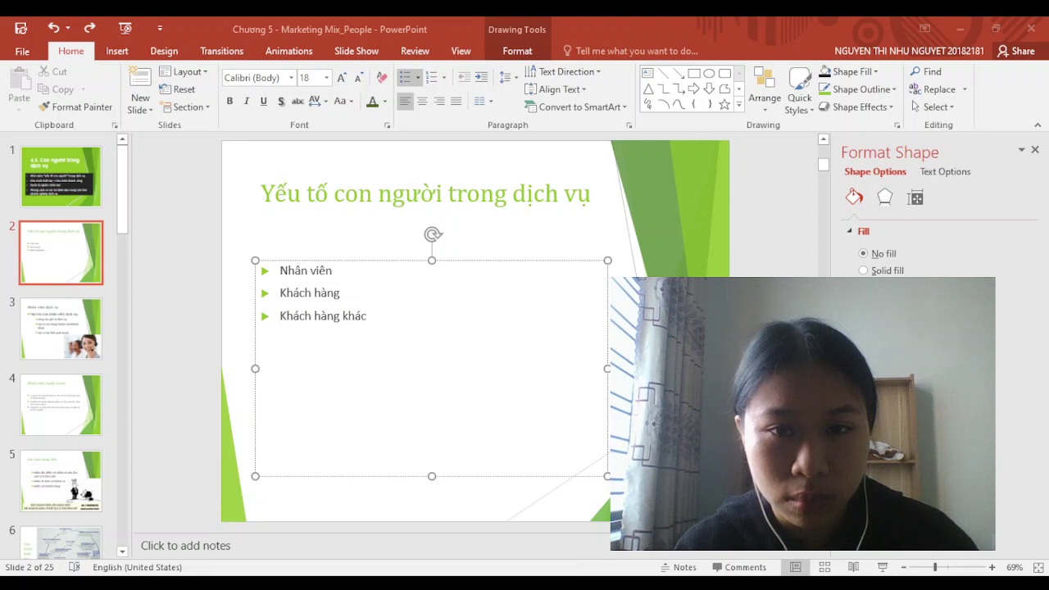
{"action": "left_click", "coordinate": [332, 271]}
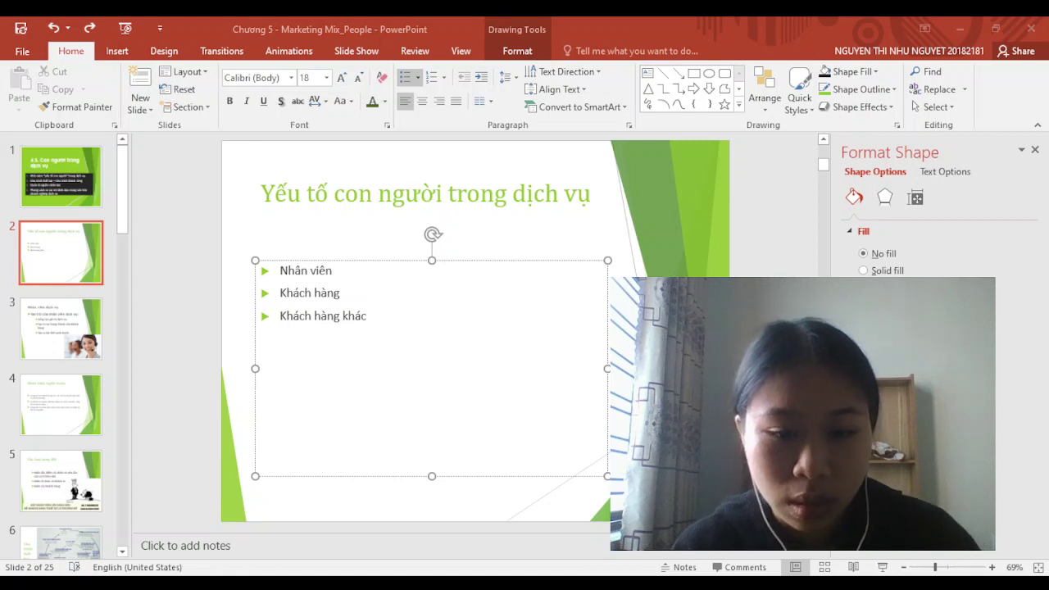
{"action": "key", "text": "alt+Tab"}
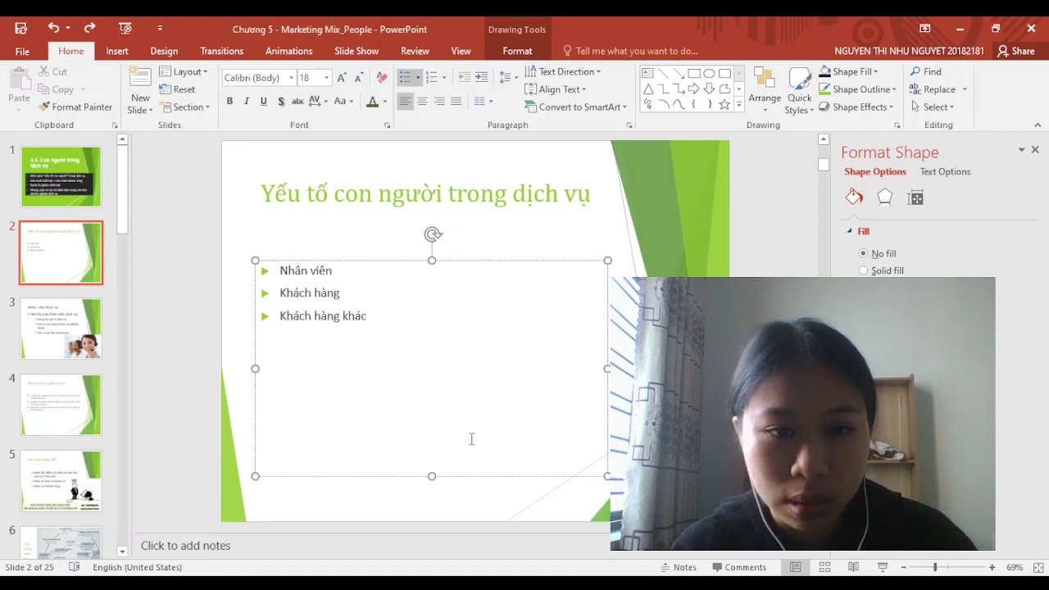
{"action": "left_click", "coordinate": [373, 260]}
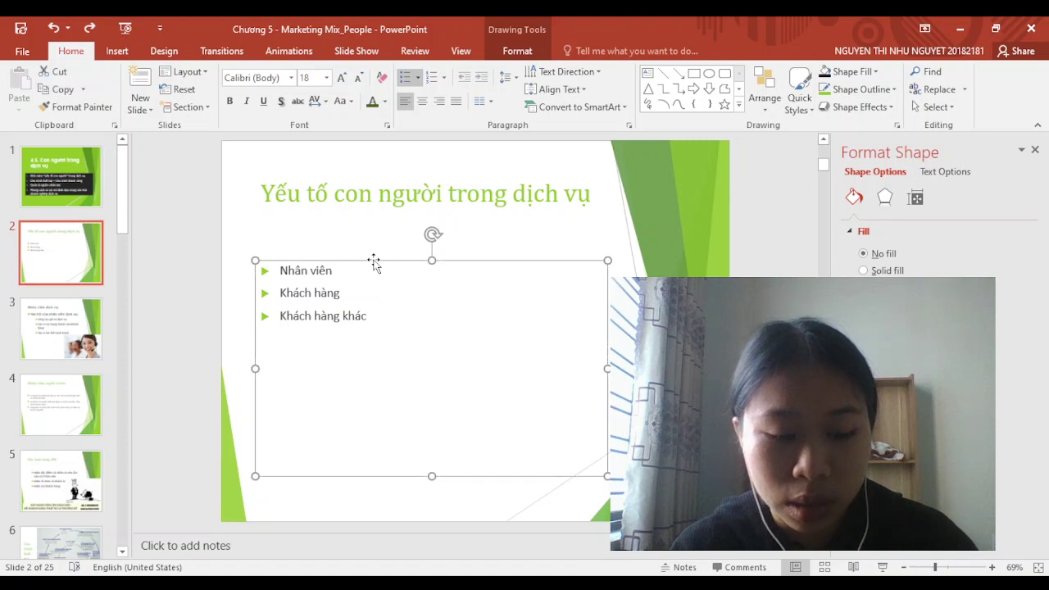
{"action": "left_click", "coordinate": [342, 78]}
{"action": "left_click", "coordinate": [341, 78]}
{"action": "left_click", "coordinate": [342, 78]}
{"action": "left_click", "coordinate": [342, 78]}
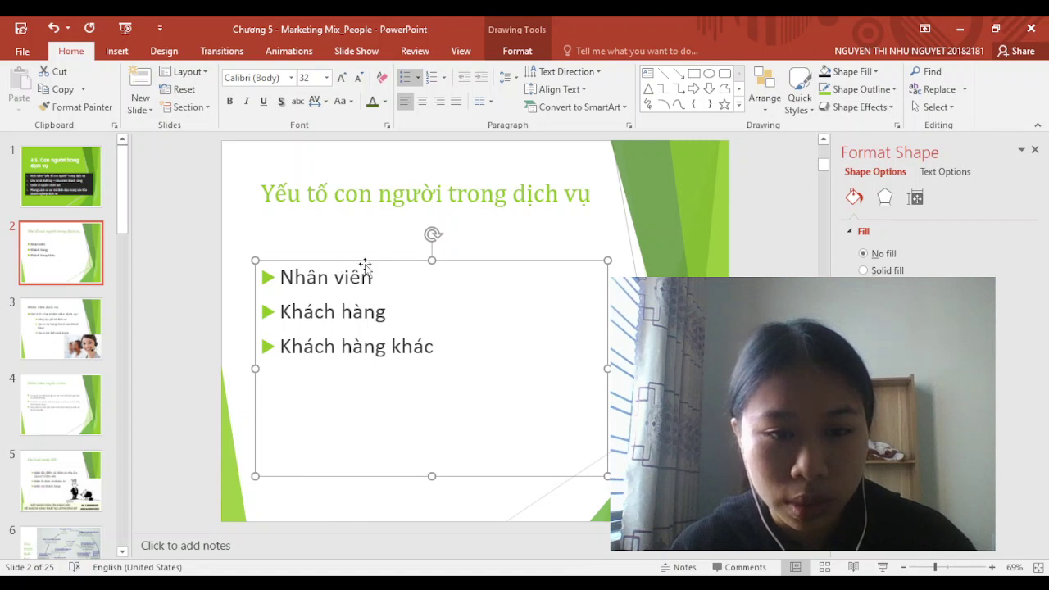
Move slide 2's bullet box slightly up and right, then go to slide 3
{"action": "left_click_drag", "start_coordinate": [365, 263], "coordinate": [368, 241]}
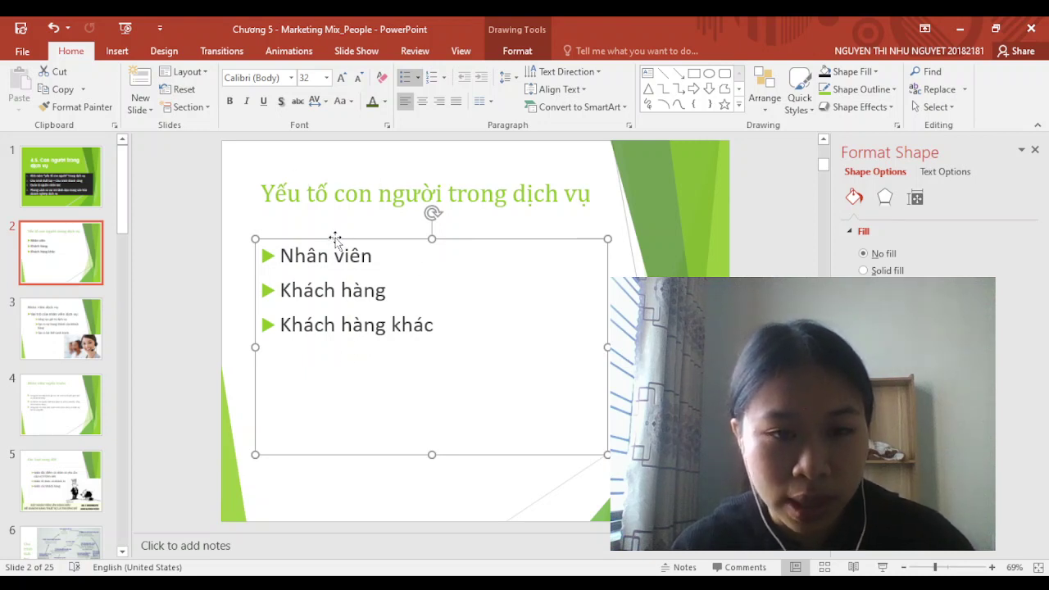
{"action": "left_click_drag", "start_coordinate": [336, 237], "coordinate": [354, 236]}
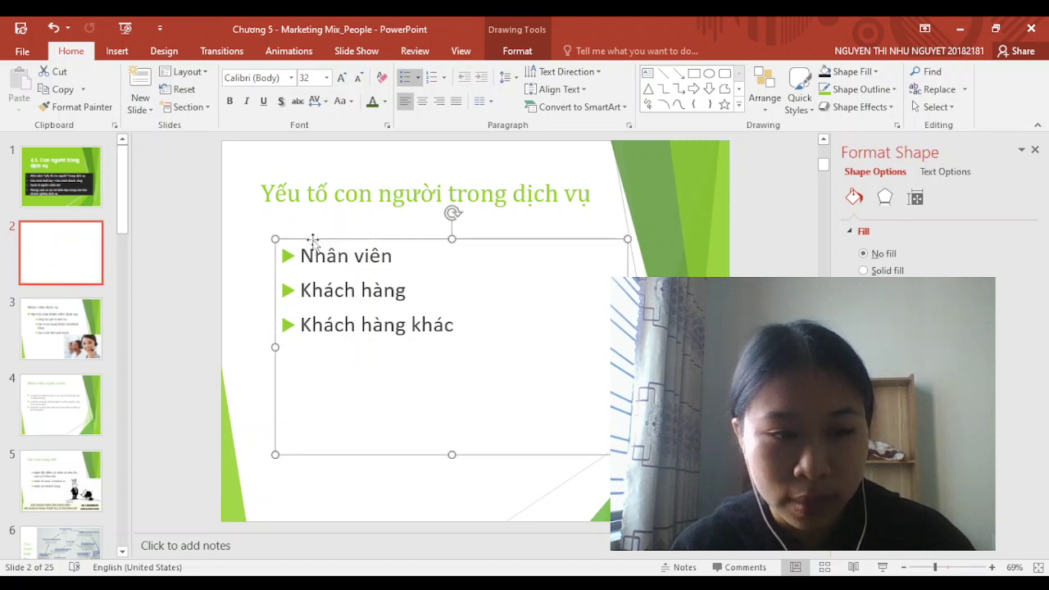
{"action": "left_click", "coordinate": [48, 330]}
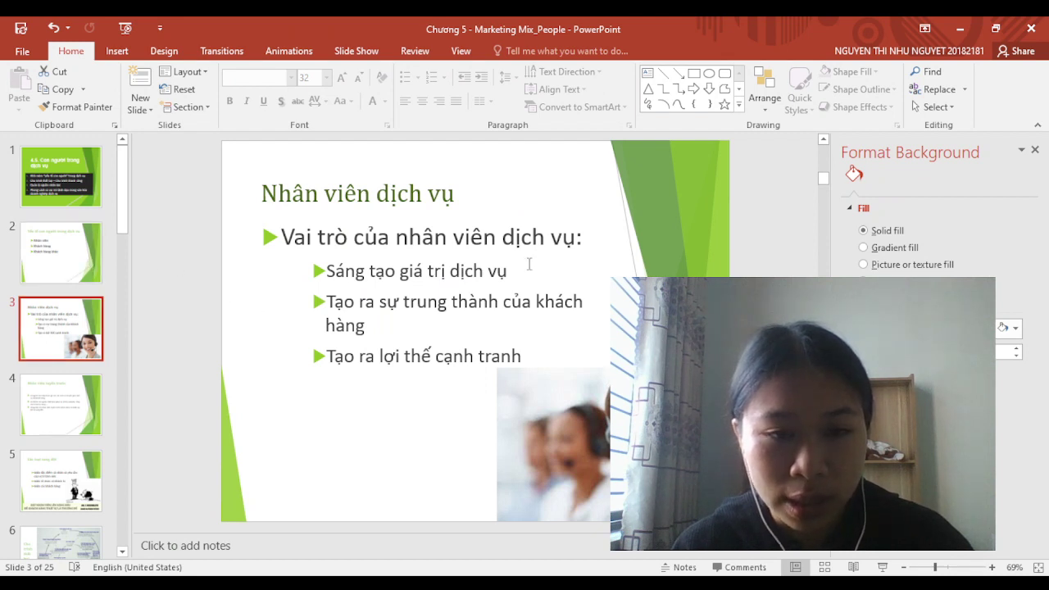
{"action": "left_click", "coordinate": [59, 422]}
{"action": "key", "text": "Down"}
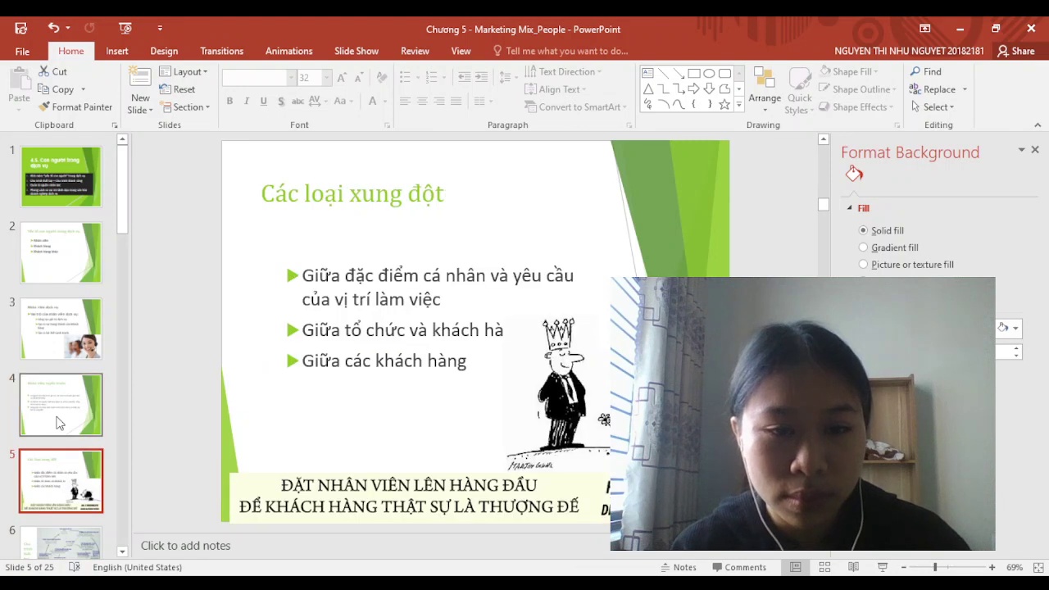
{"action": "key", "text": "Down"}
{"action": "key", "text": "Down"}
{"action": "key", "text": "Up"}
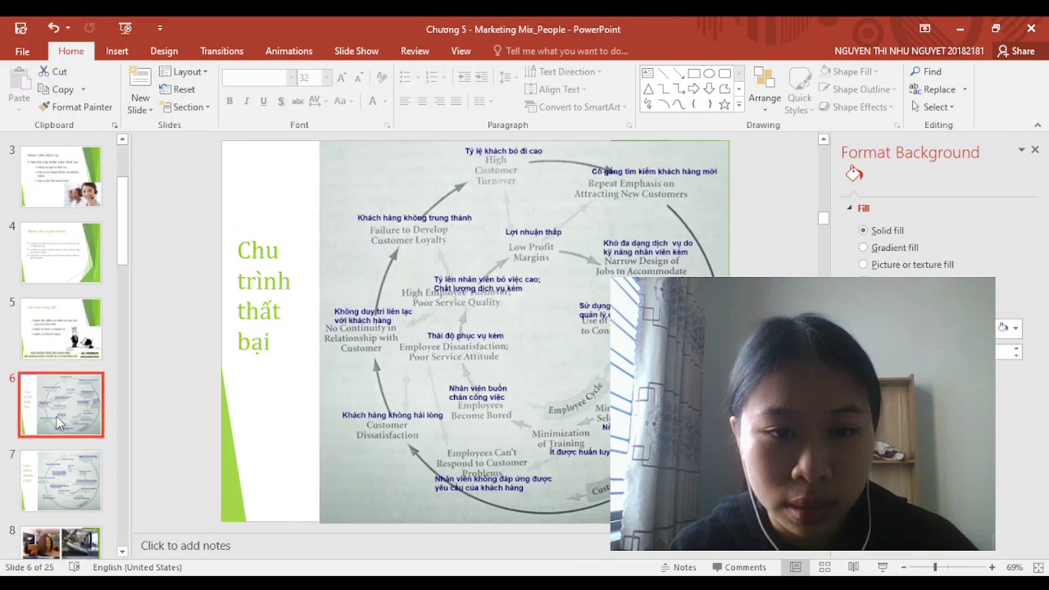
{"action": "key", "text": "Up"}
{"action": "key", "text": "Up"}
{"action": "key", "text": "Up"}
{"action": "key", "text": "Up"}
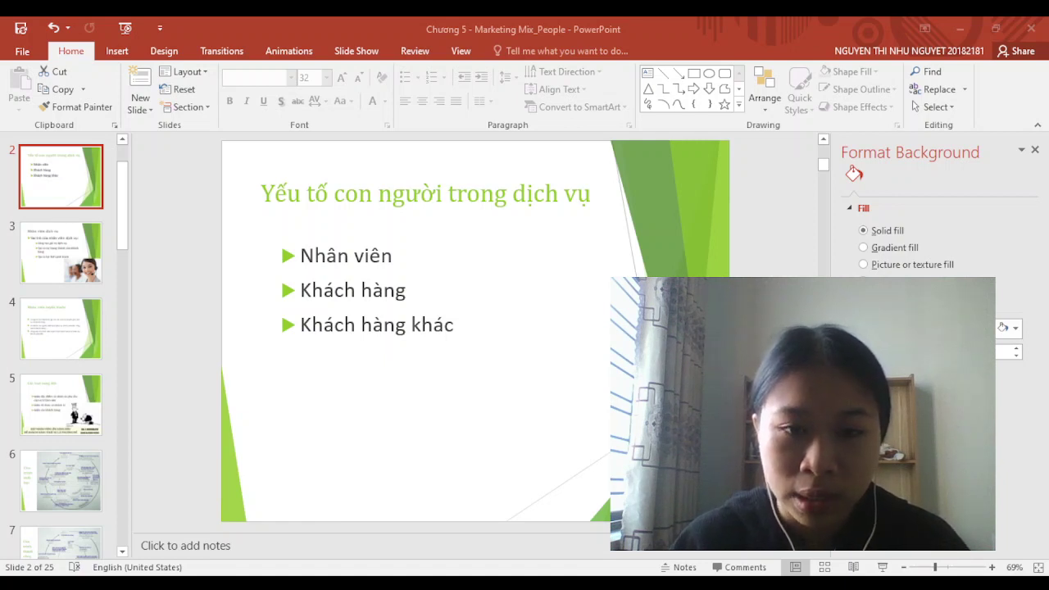
{"action": "key", "text": "alt+Tab"}
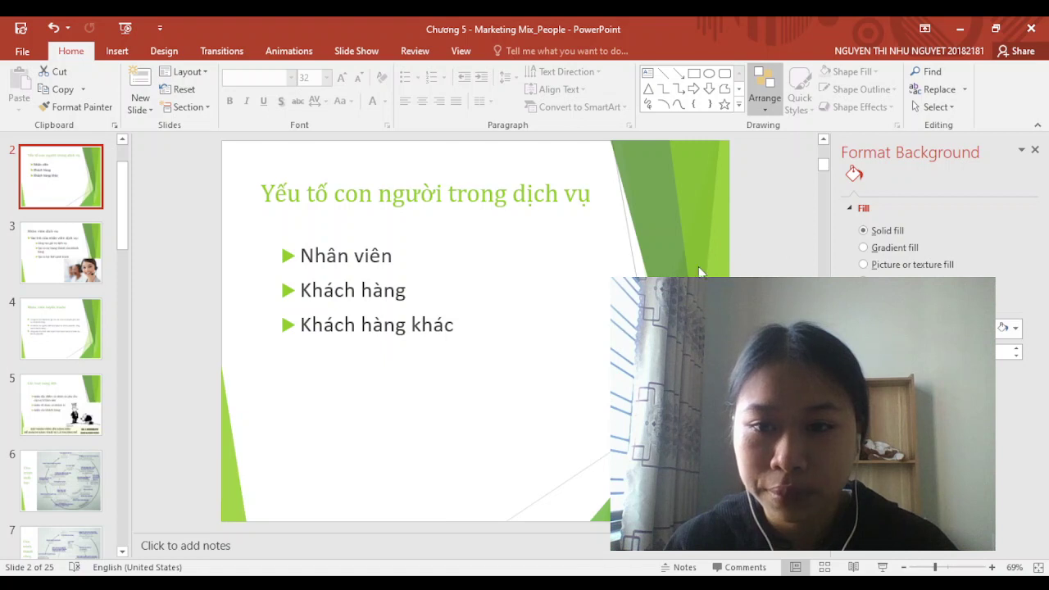
On slide 3, select the title and body text boxes together, then clear the selection
{"action": "left_click", "coordinate": [51, 255]}
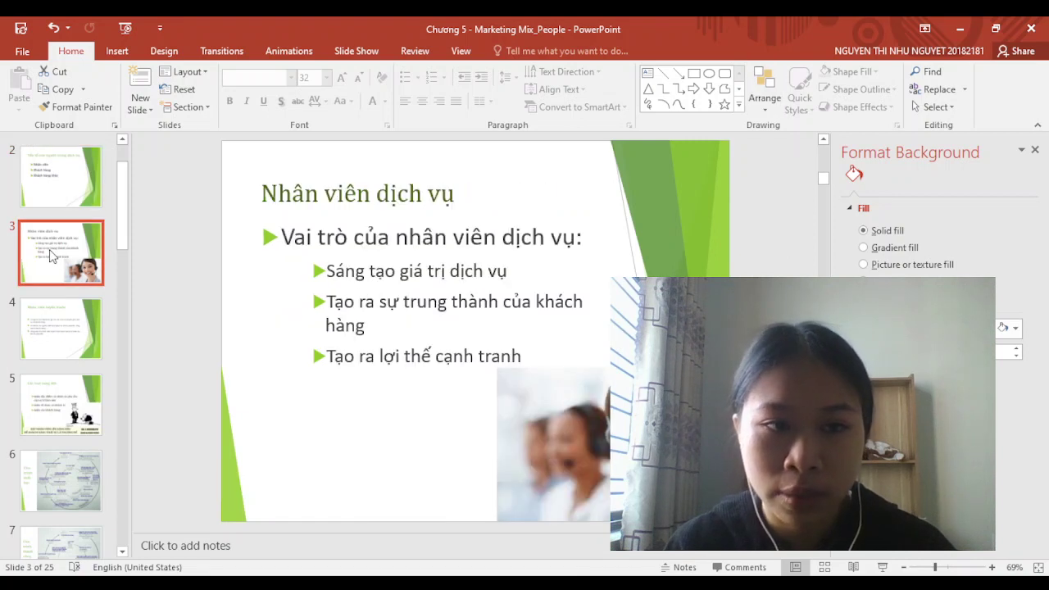
{"action": "left_click", "coordinate": [397, 237]}
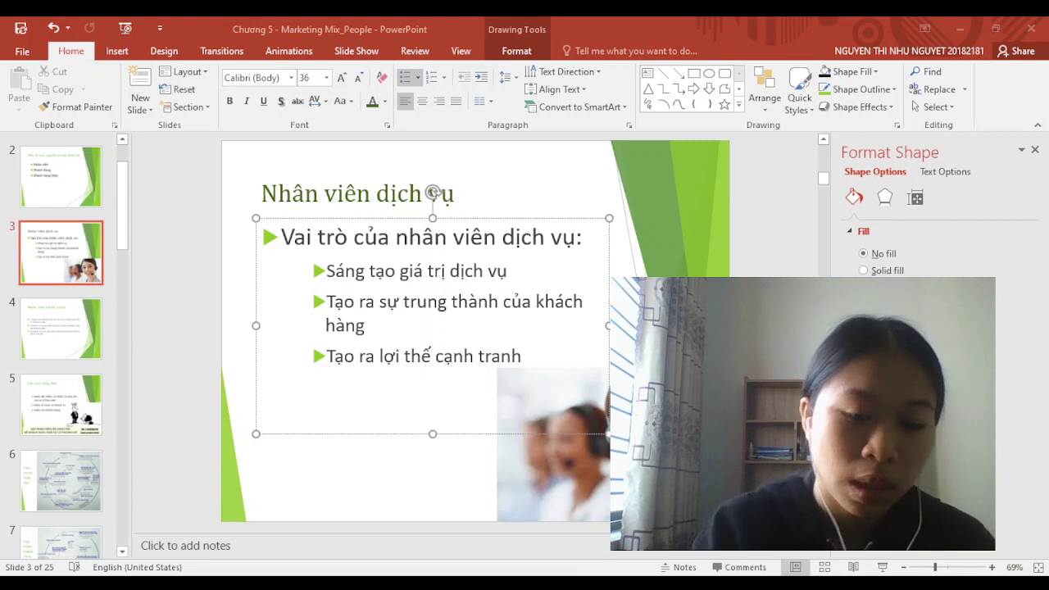
{"action": "left_click", "coordinate": [408, 237]}
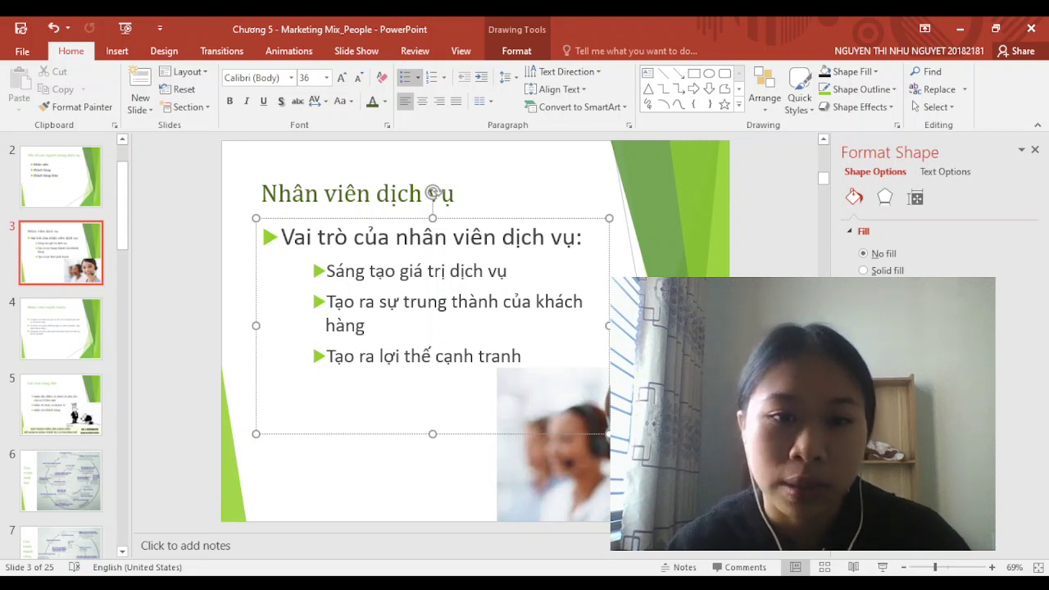
{"action": "left_click", "coordinate": [500, 214]}
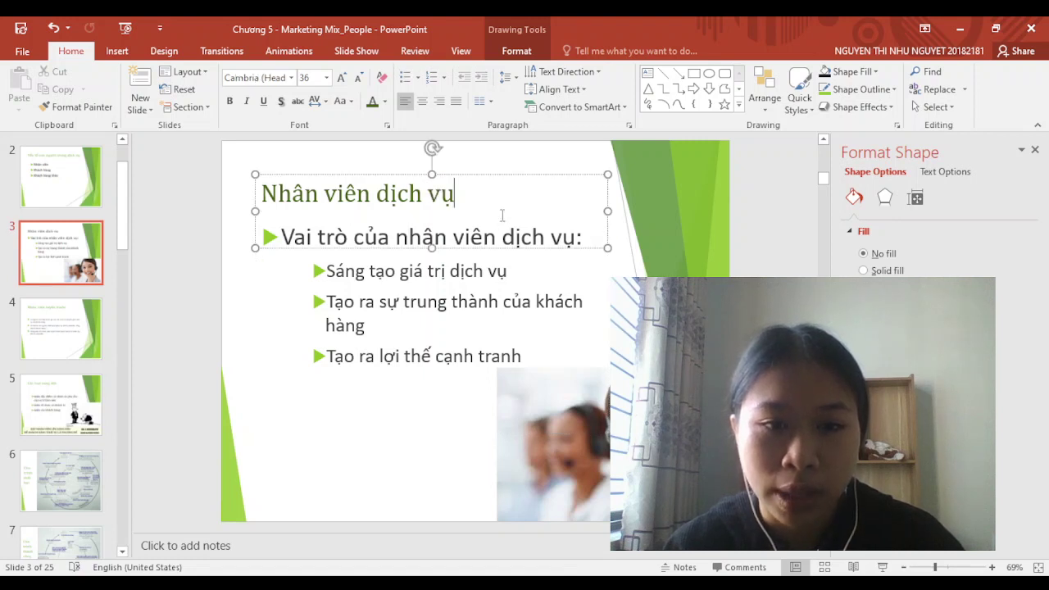
{"action": "left_click", "coordinate": [498, 249]}
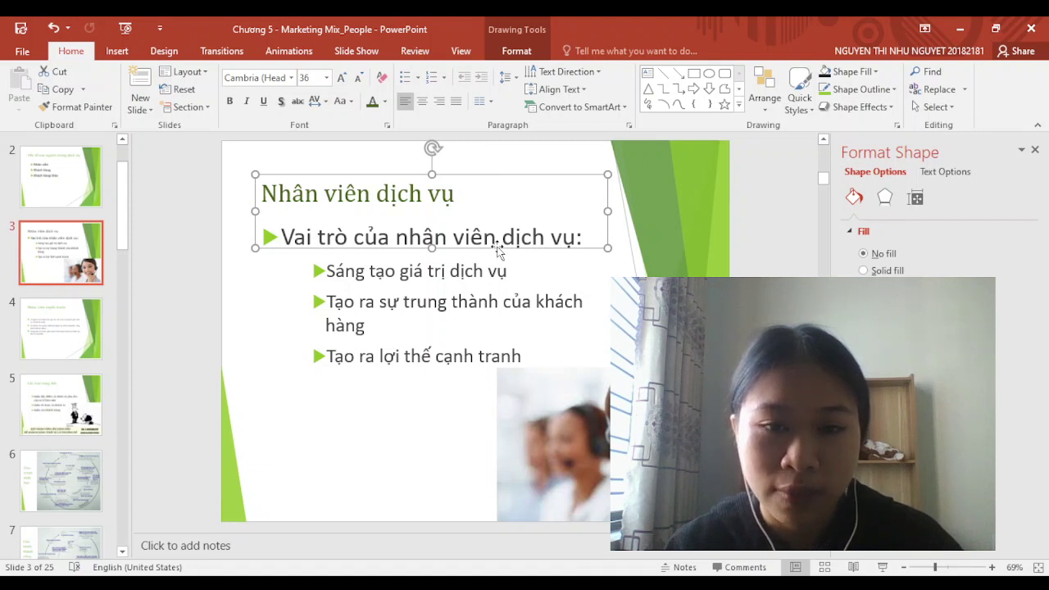
{"action": "left_click", "coordinate": [512, 303]}
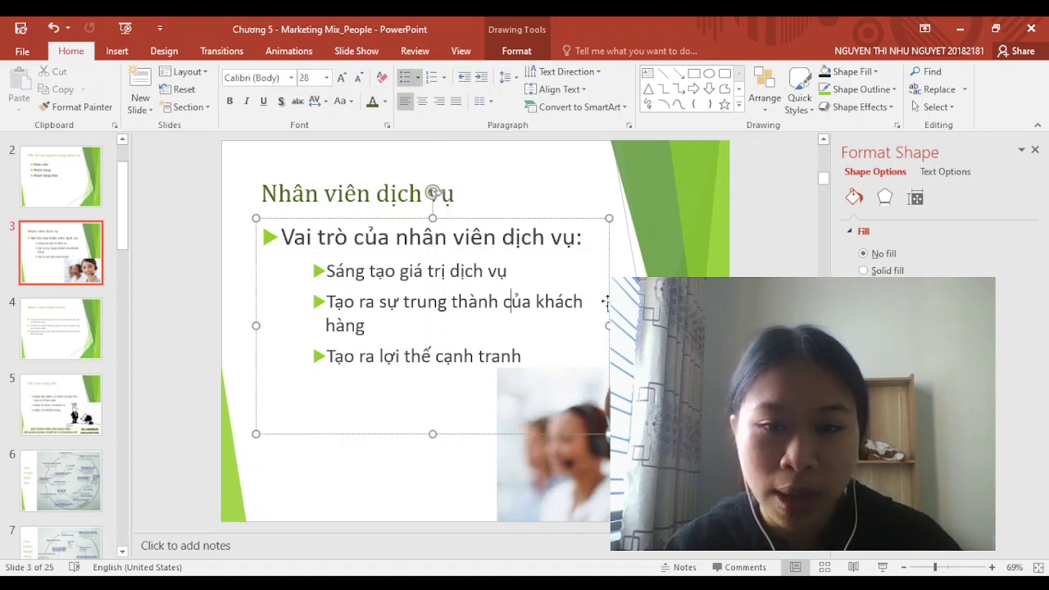
{"action": "left_click", "coordinate": [607, 302]}
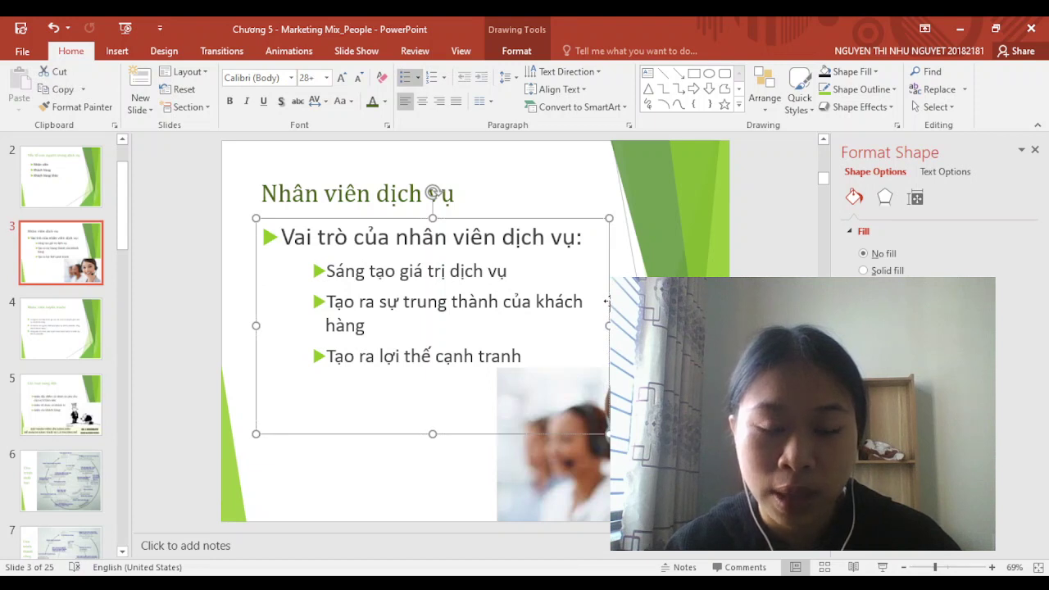
{"action": "left_click", "coordinate": [392, 181], "text": "shift"}
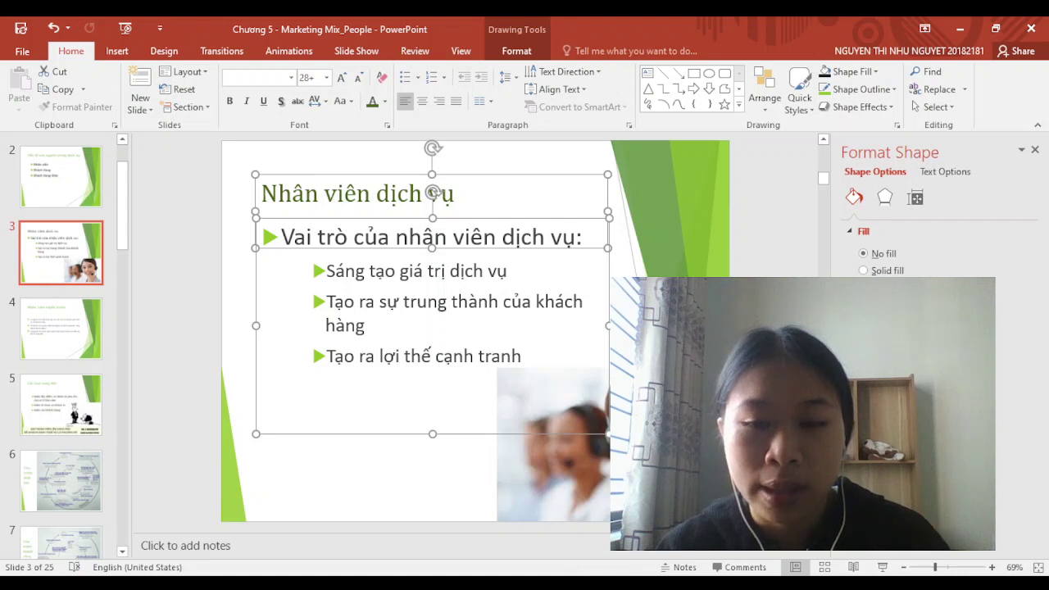
{"action": "key", "text": "ctrl+a"}
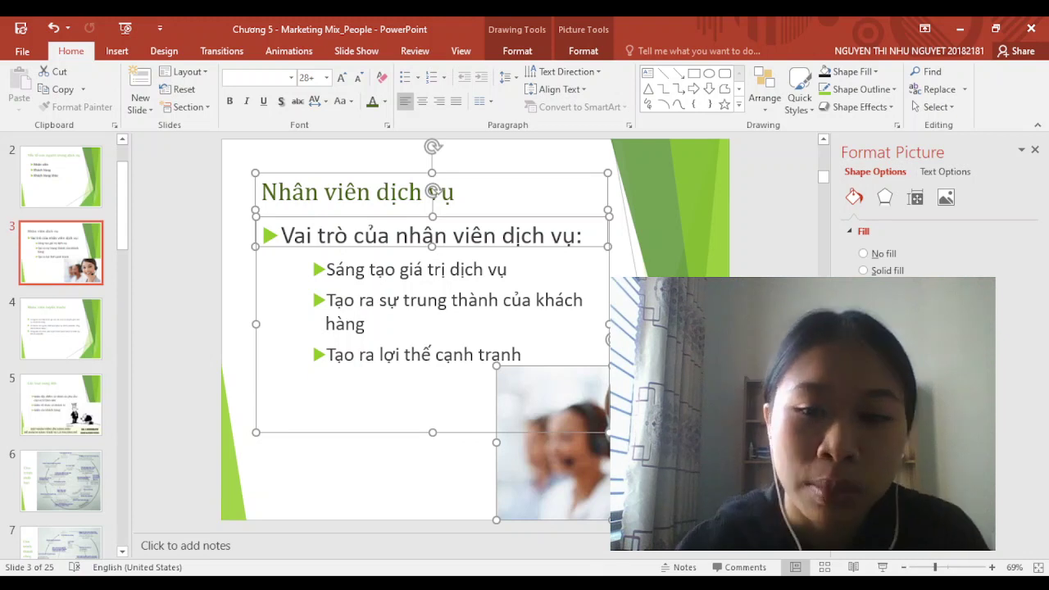
{"action": "left_click", "coordinate": [627, 277]}
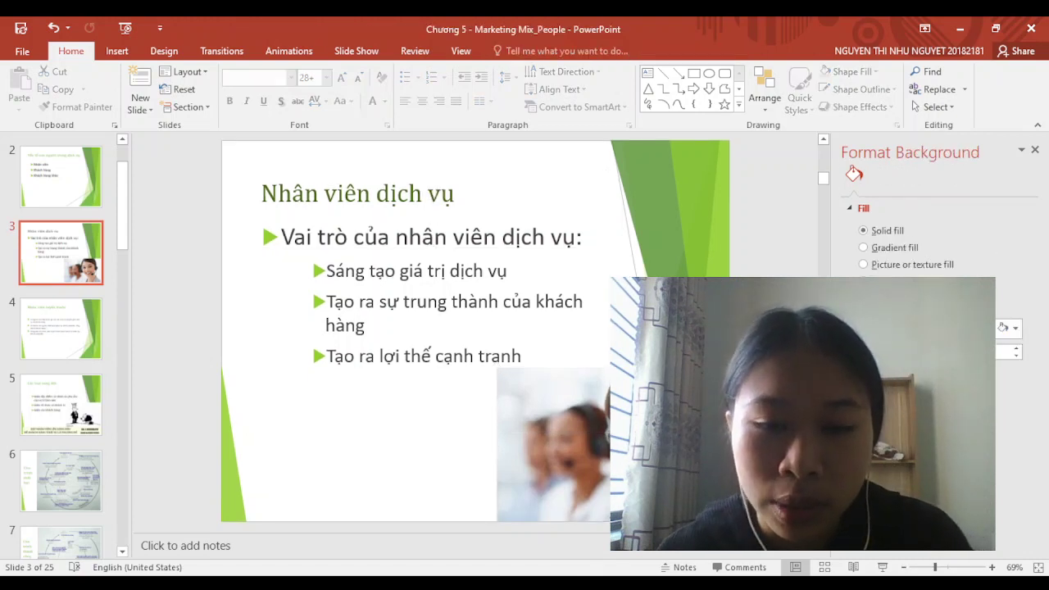
Shift the photo slightly left, preview the slide, then raise the body text and title
{"action": "left_click", "coordinate": [517, 385]}
{"action": "mouse_move", "coordinate": [592, 451]}
{"action": "left_mouse_down"}
{"action": "mouse_move", "coordinate": [536, 391]}
{"action": "mouse_move", "coordinate": [582, 449]}
{"action": "left_mouse_up"}
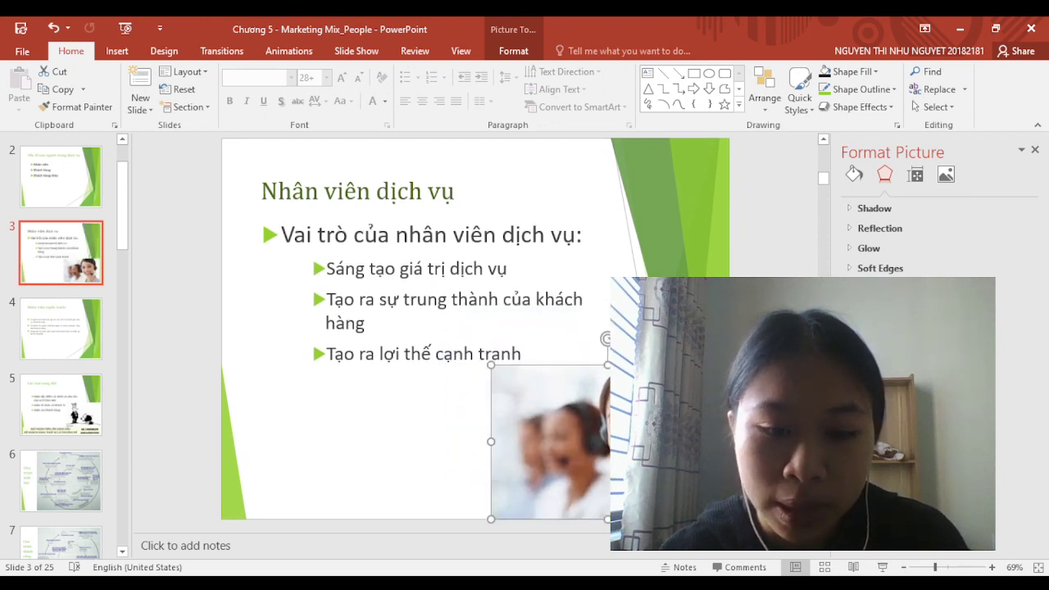
{"action": "key", "text": "F5"}
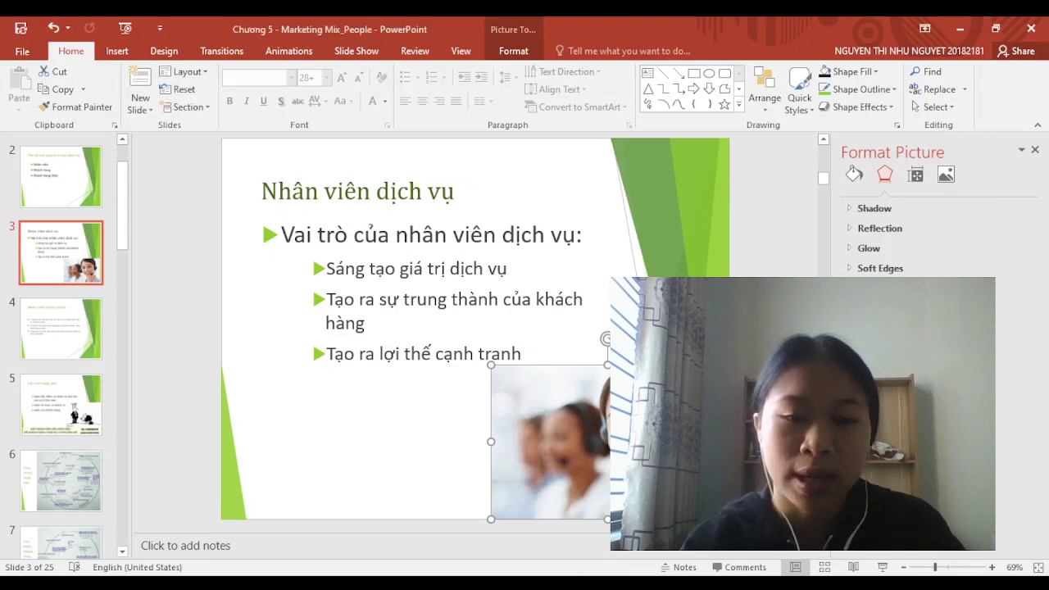
{"action": "left_click", "coordinate": [430, 218]}
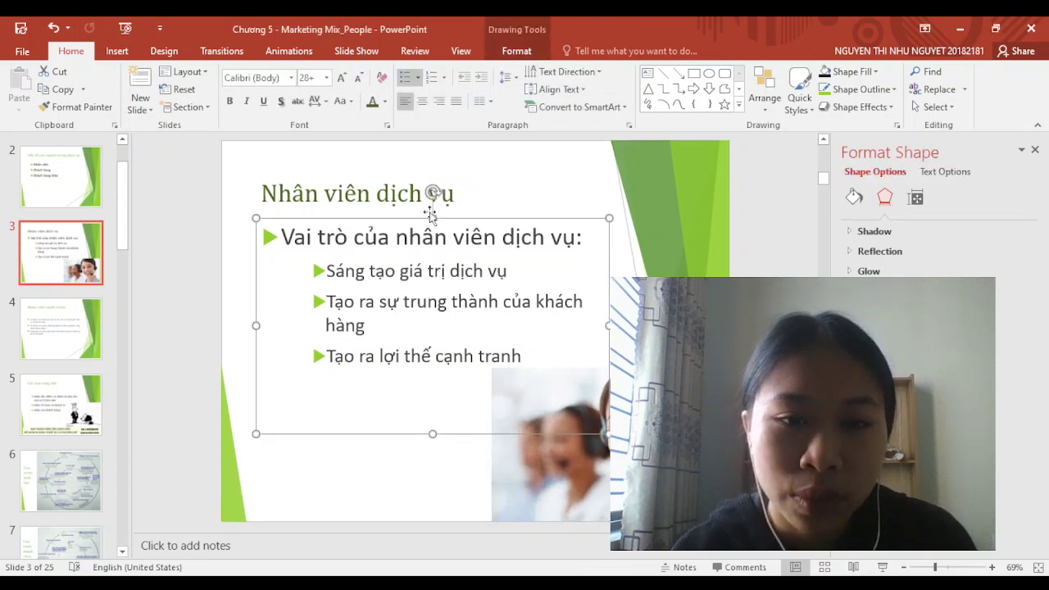
{"action": "mouse_move", "coordinate": [412, 219]}
{"action": "left_mouse_down"}
{"action": "mouse_move", "coordinate": [422, 178]}
{"action": "mouse_move", "coordinate": [429, 198]}
{"action": "mouse_move", "coordinate": [416, 255]}
{"action": "mouse_move", "coordinate": [402, 164]}
{"action": "mouse_move", "coordinate": [440, 156]}
{"action": "mouse_move", "coordinate": [427, 155]}
{"action": "mouse_move", "coordinate": [401, 315]}
{"action": "mouse_move", "coordinate": [426, 146]}
{"action": "left_mouse_up"}
{"action": "left_click", "coordinate": [429, 195]}
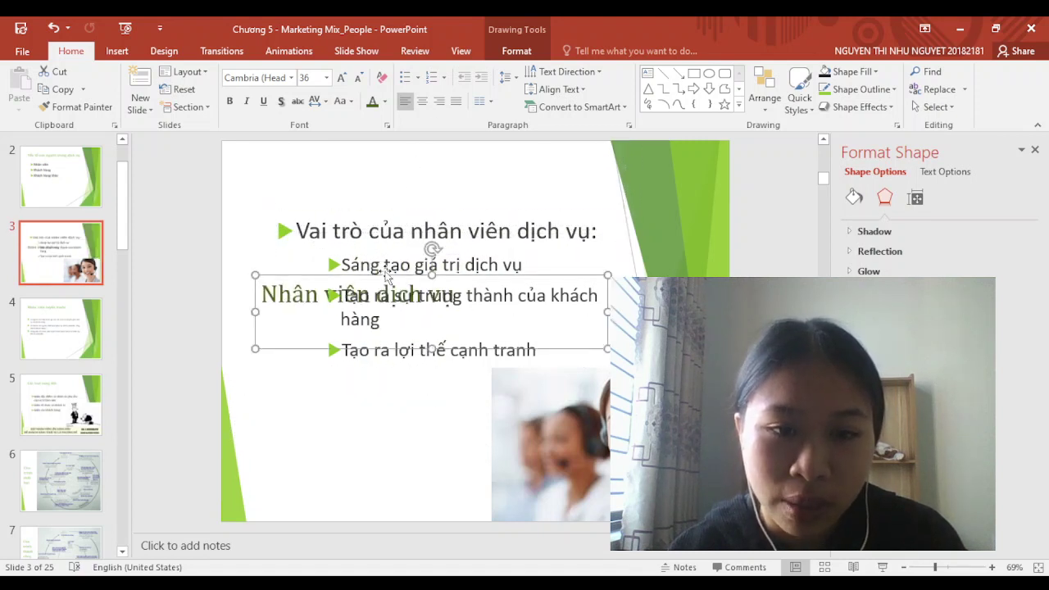
{"action": "mouse_move", "coordinate": [388, 277]}
{"action": "left_mouse_down"}
{"action": "mouse_move", "coordinate": [381, 179]}
{"action": "mouse_move", "coordinate": [400, 179]}
{"action": "left_mouse_up"}
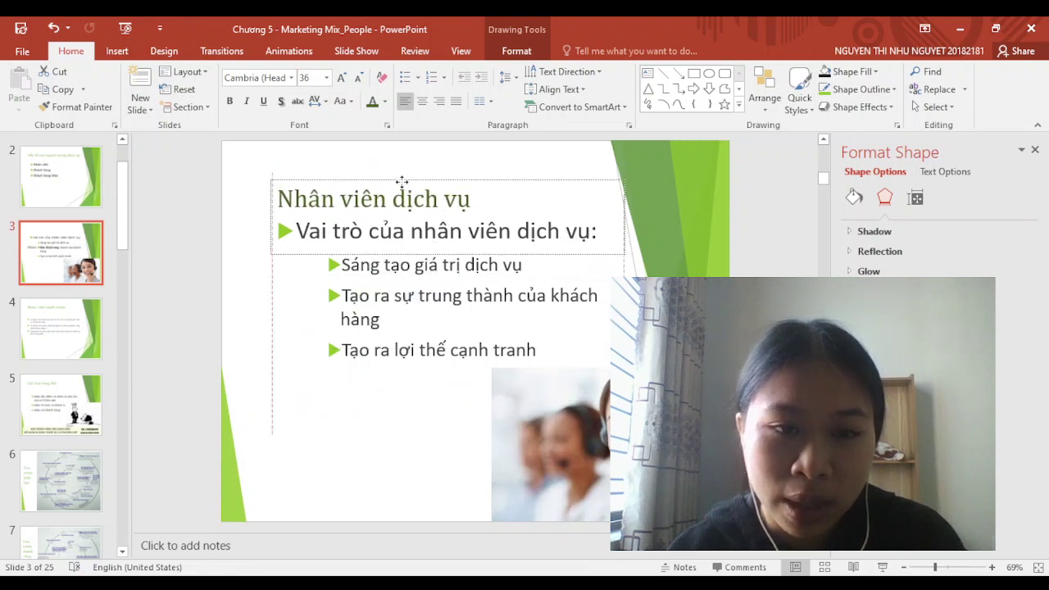
Move the body text box up and right, then drag it back down below the title
{"action": "left_click", "coordinate": [515, 298]}
{"action": "left_click_drag", "start_coordinate": [628, 293], "coordinate": [660, 254]}
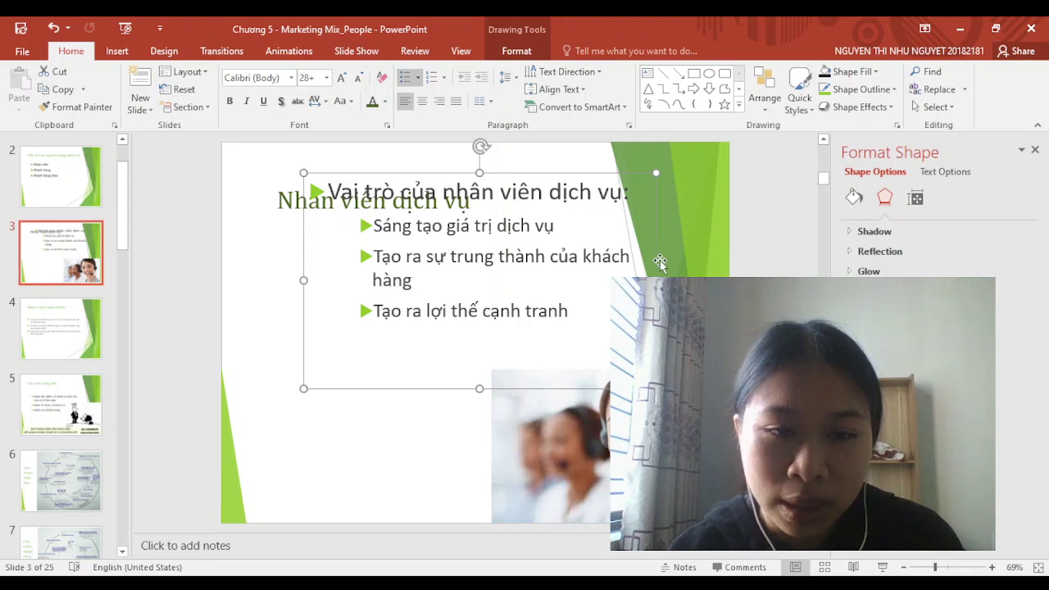
{"action": "left_click_drag", "start_coordinate": [656, 237], "coordinate": [652, 237]}
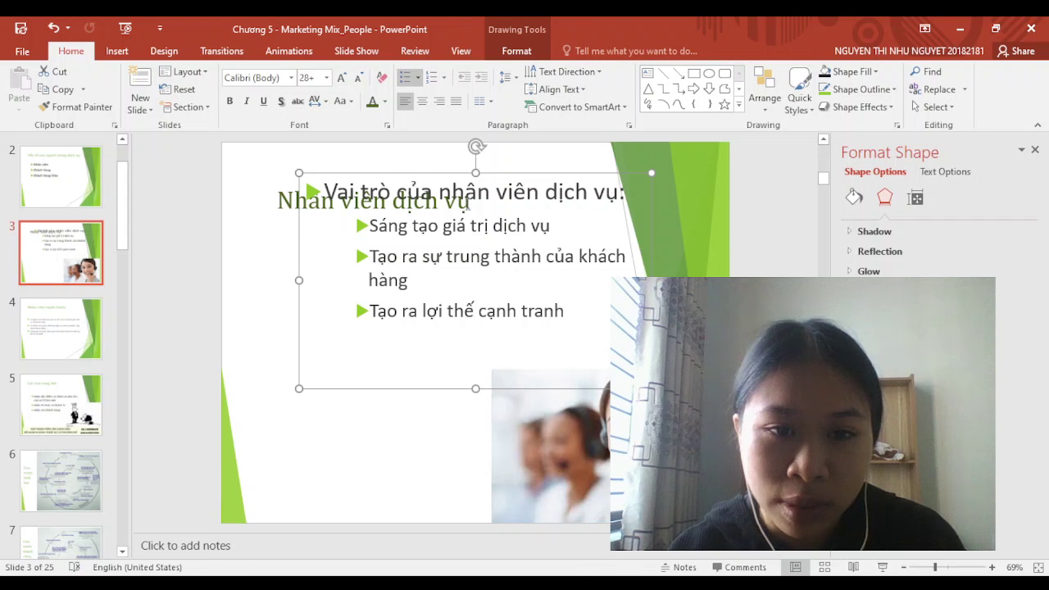
{"action": "left_click", "coordinate": [285, 200]}
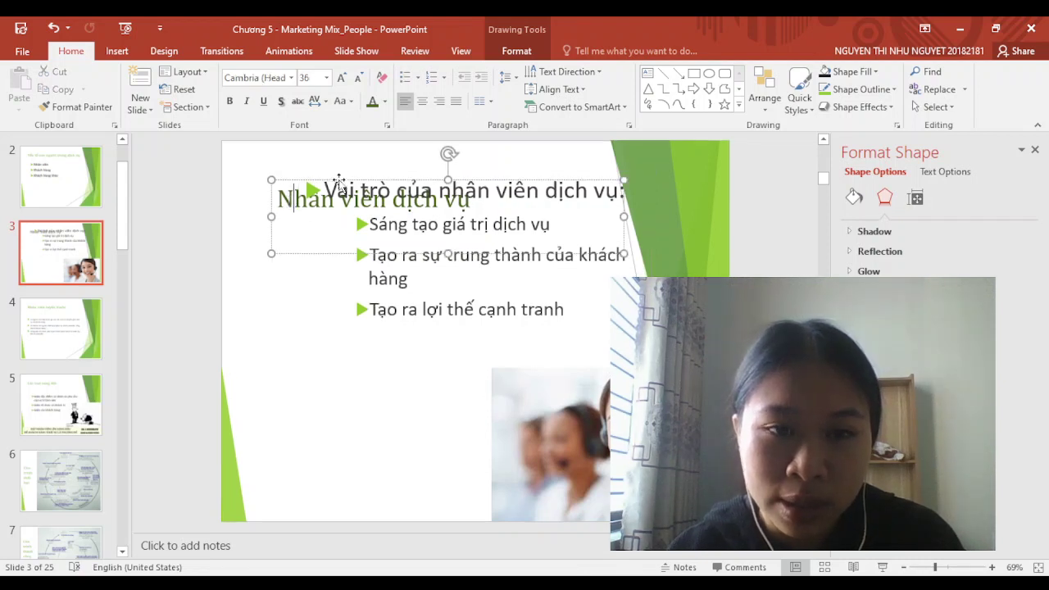
{"action": "left_click", "coordinate": [361, 195]}
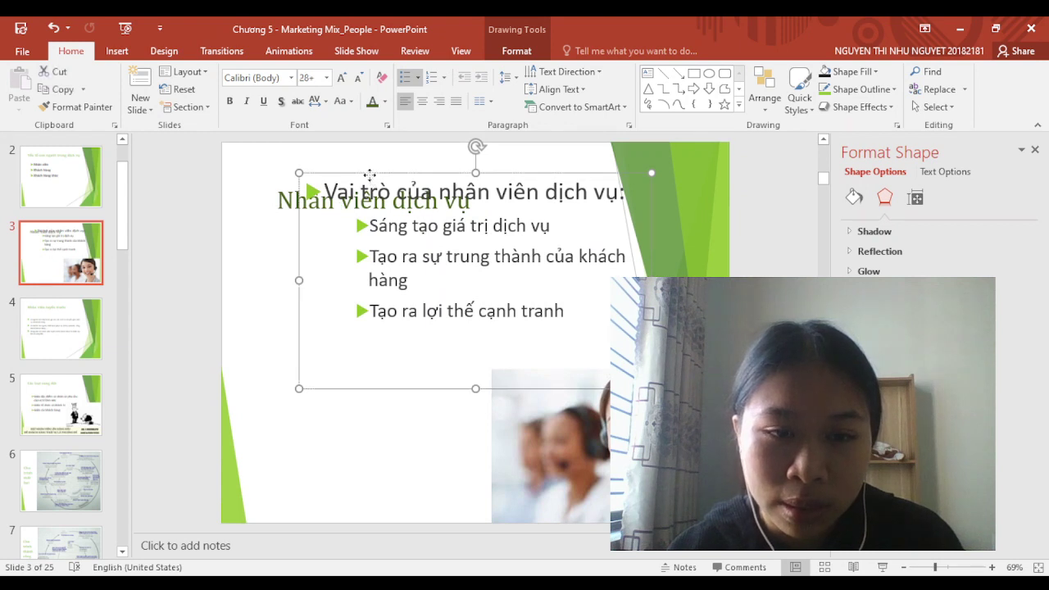
{"action": "left_click_drag", "start_coordinate": [369, 174], "coordinate": [356, 237]}
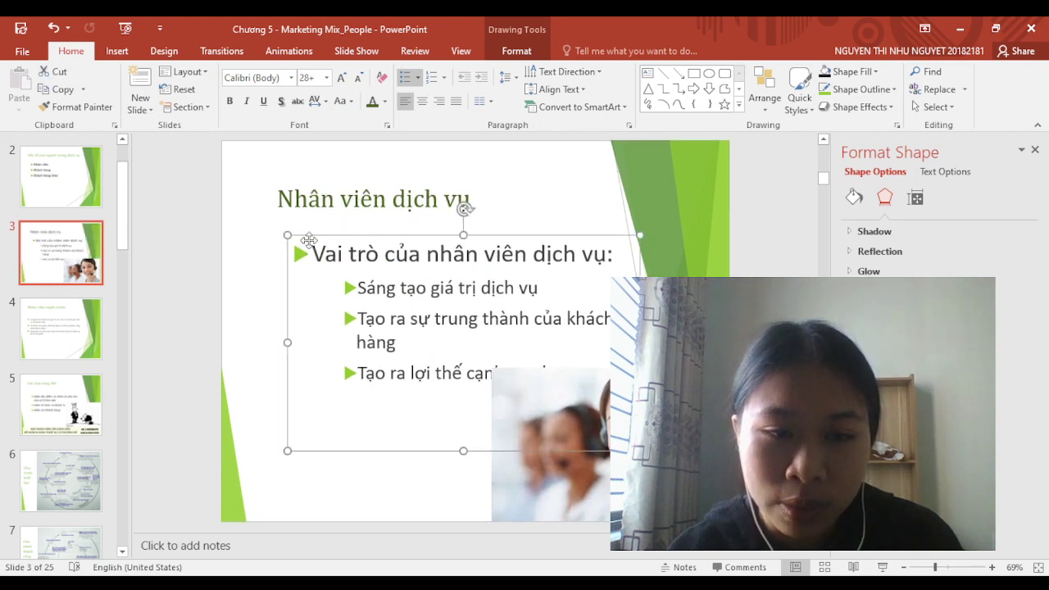
Move the bullet list up level with the title, then left so it overlaps the title
{"action": "key", "text": "ctrl+a"}
{"action": "left_click", "coordinate": [336, 282]}
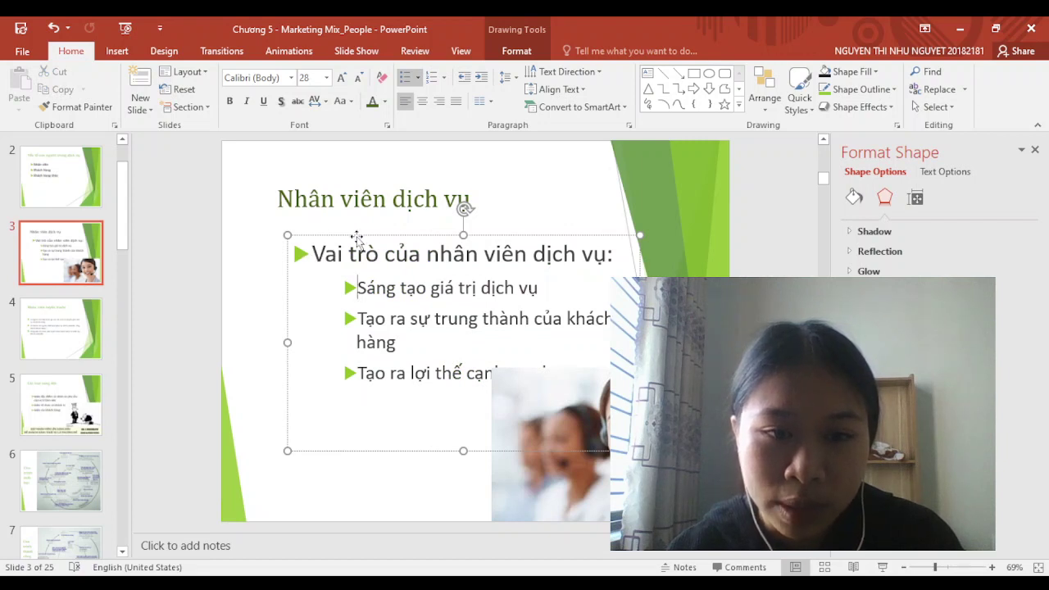
{"action": "mouse_move", "coordinate": [357, 237]}
{"action": "left_mouse_down"}
{"action": "mouse_move", "coordinate": [532, 186]}
{"action": "mouse_move", "coordinate": [515, 188]}
{"action": "left_mouse_up"}
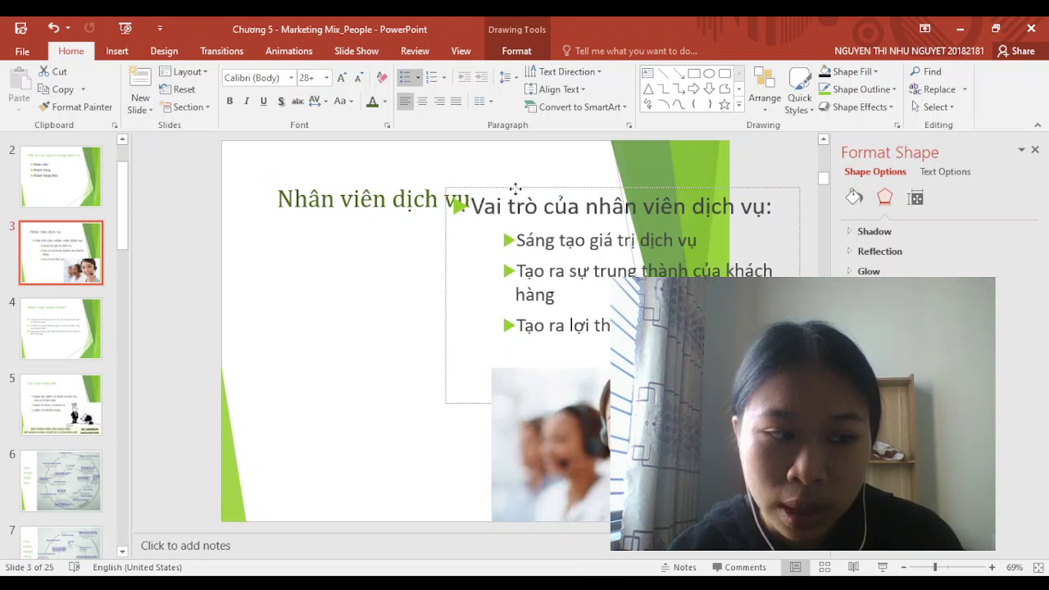
{"action": "mouse_move", "coordinate": [515, 188]}
{"action": "left_mouse_down"}
{"action": "mouse_move", "coordinate": [525, 182]}
{"action": "mouse_move", "coordinate": [515, 190]}
{"action": "mouse_move", "coordinate": [505, 169]}
{"action": "mouse_move", "coordinate": [517, 186]}
{"action": "left_mouse_up"}
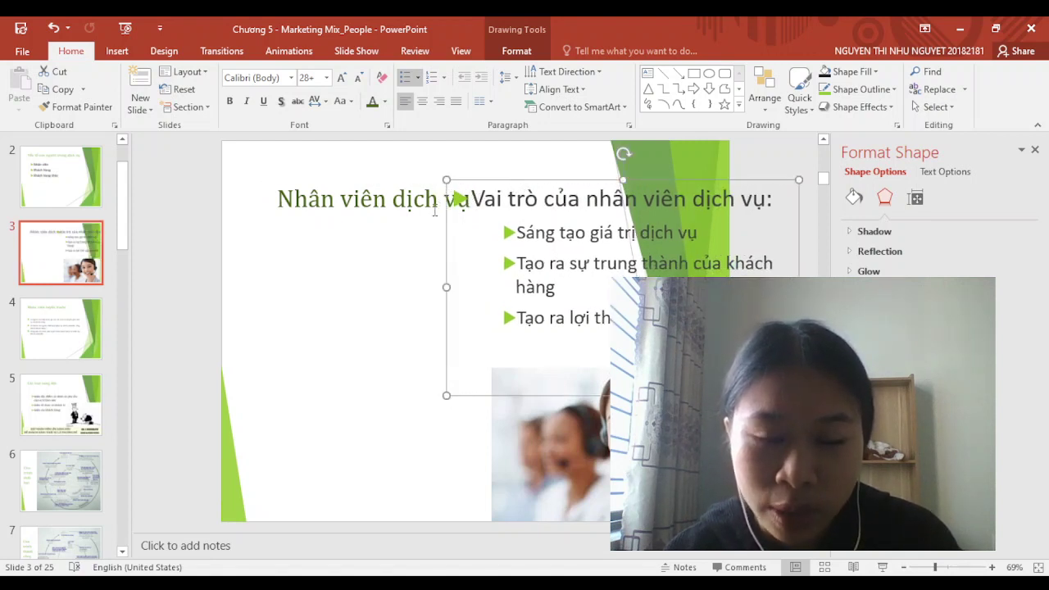
{"action": "left_click", "coordinate": [503, 199]}
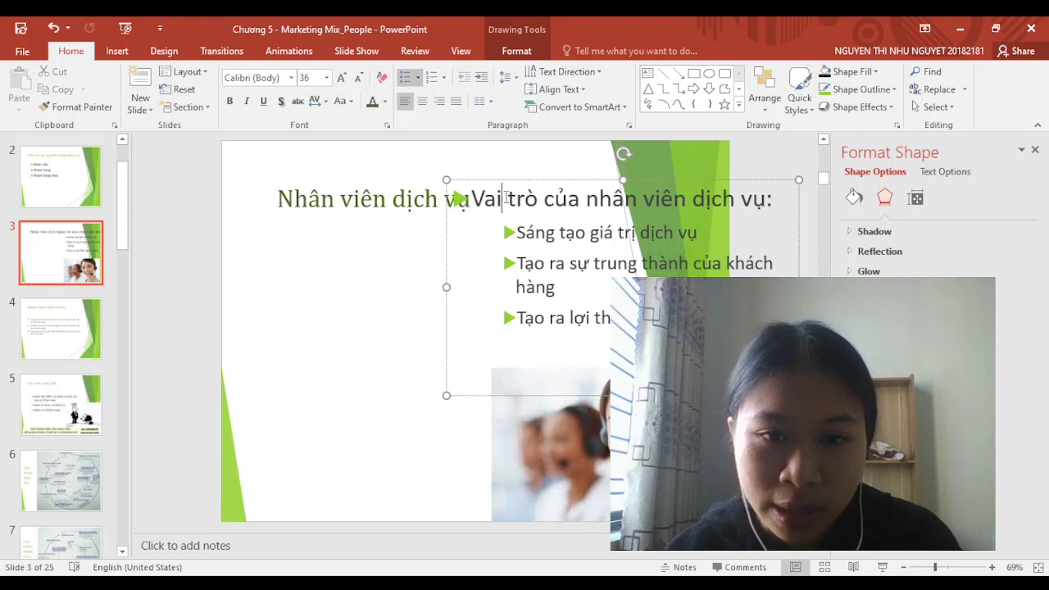
{"action": "left_click", "coordinate": [405, 208]}
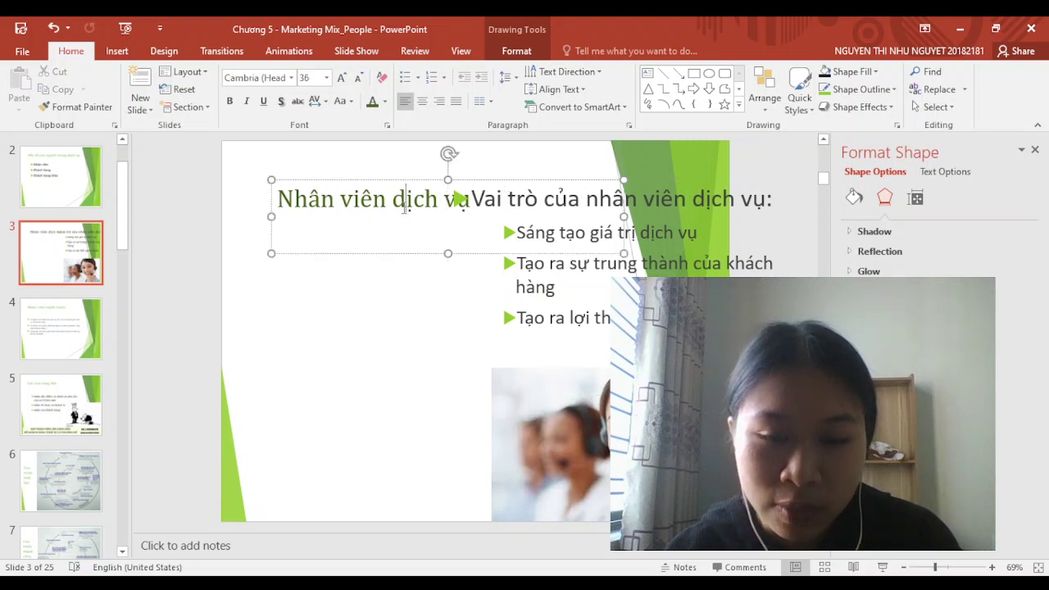
{"action": "left_click", "coordinate": [563, 173]}
{"action": "left_click", "coordinate": [587, 232]}
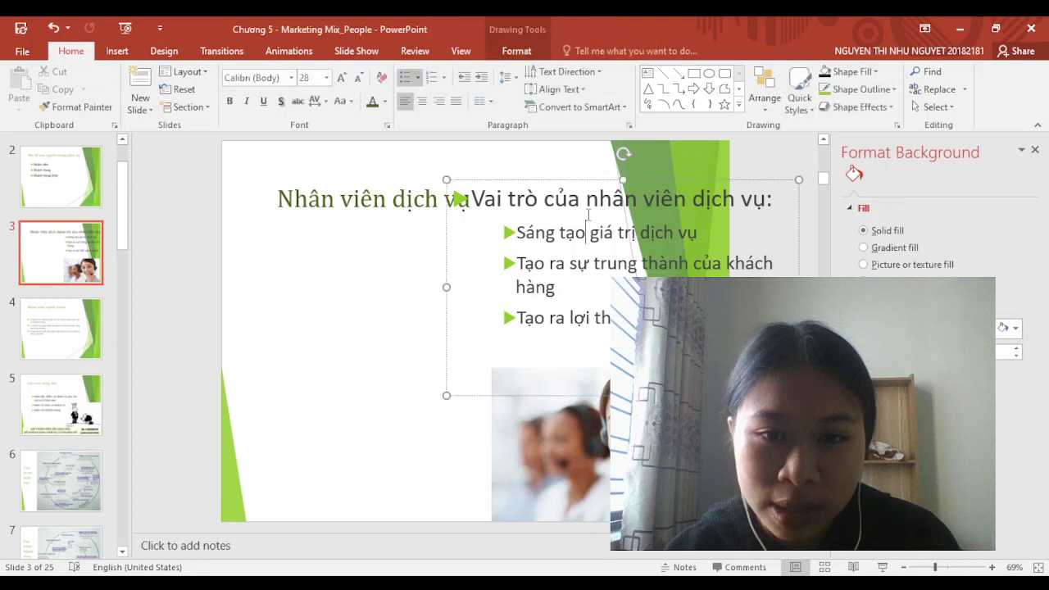
{"action": "left_click_drag", "start_coordinate": [587, 179], "coordinate": [414, 180]}
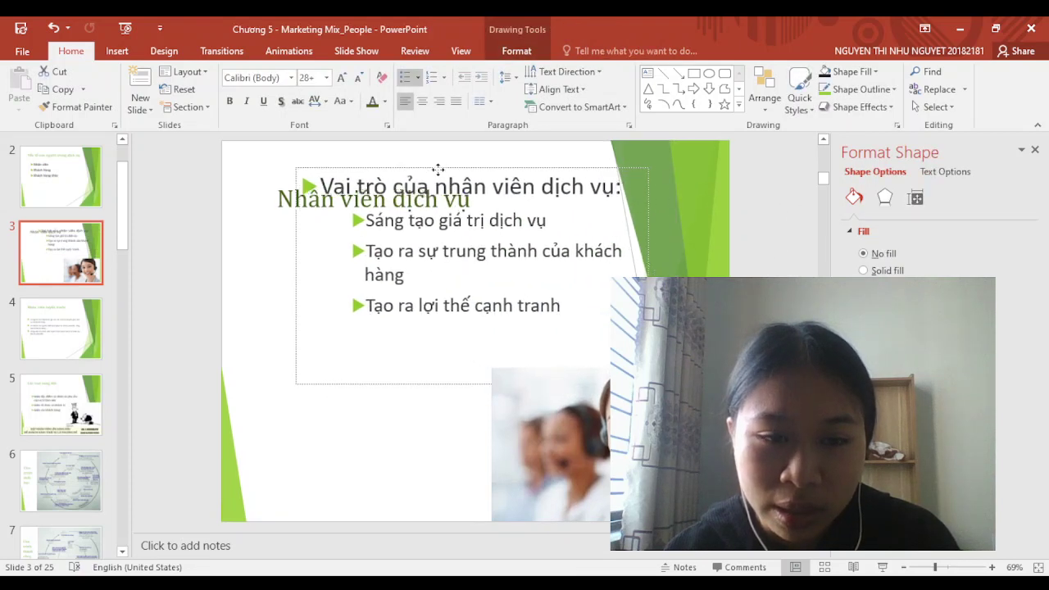
Reposition the call-centre photo toward the lower right of slide 3
{"action": "left_click", "coordinate": [595, 450]}
{"action": "left_click_drag", "start_coordinate": [612, 419], "coordinate": [604, 373]}
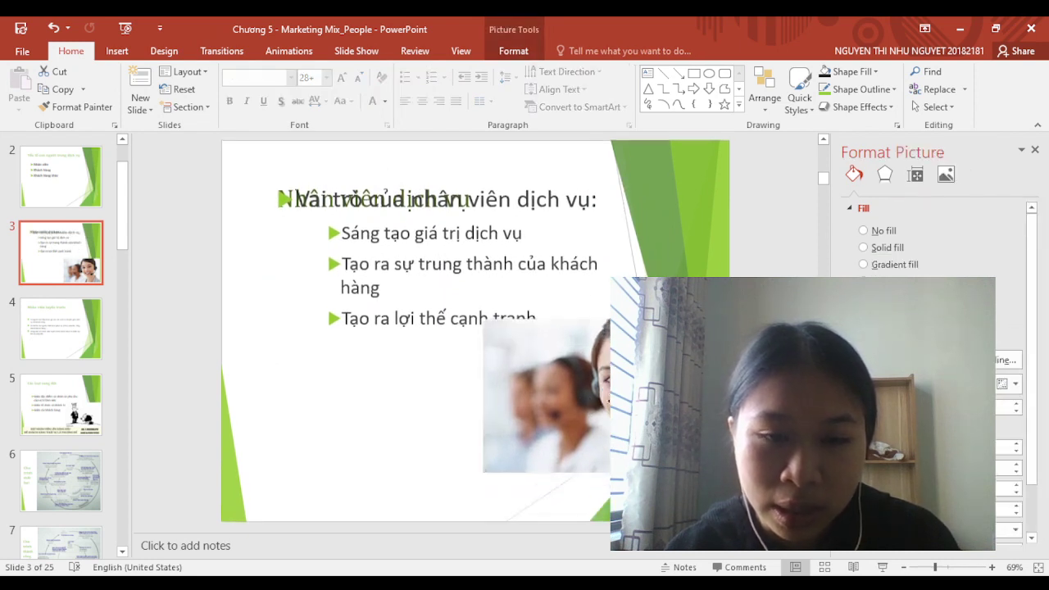
{"action": "left_click_drag", "start_coordinate": [620, 412], "coordinate": [569, 360]}
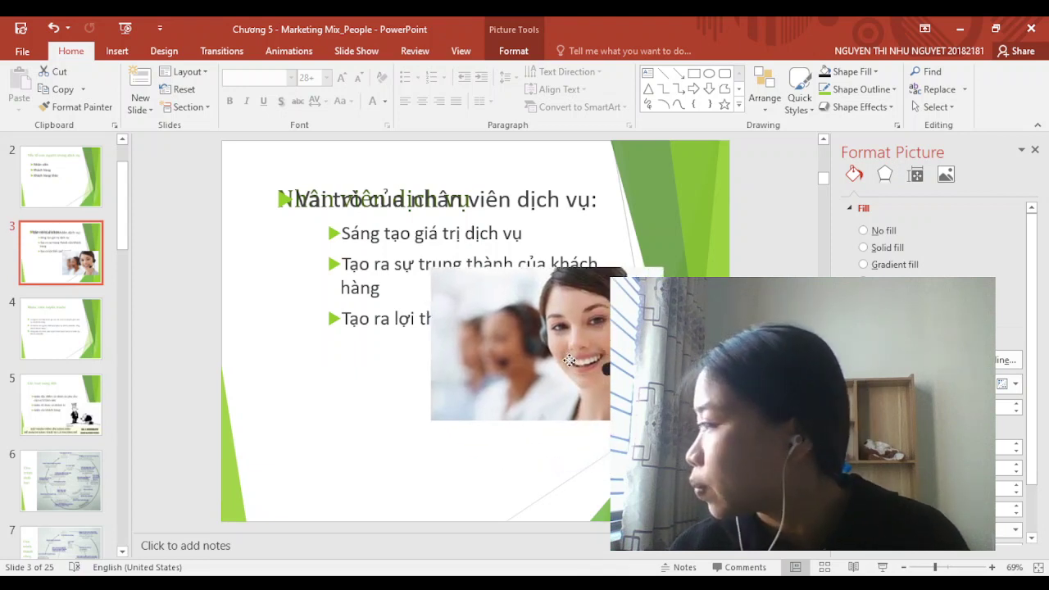
{"action": "mouse_move", "coordinate": [569, 361]}
{"action": "left_mouse_down"}
{"action": "mouse_move", "coordinate": [518, 327]}
{"action": "mouse_move", "coordinate": [697, 471]}
{"action": "left_mouse_up"}
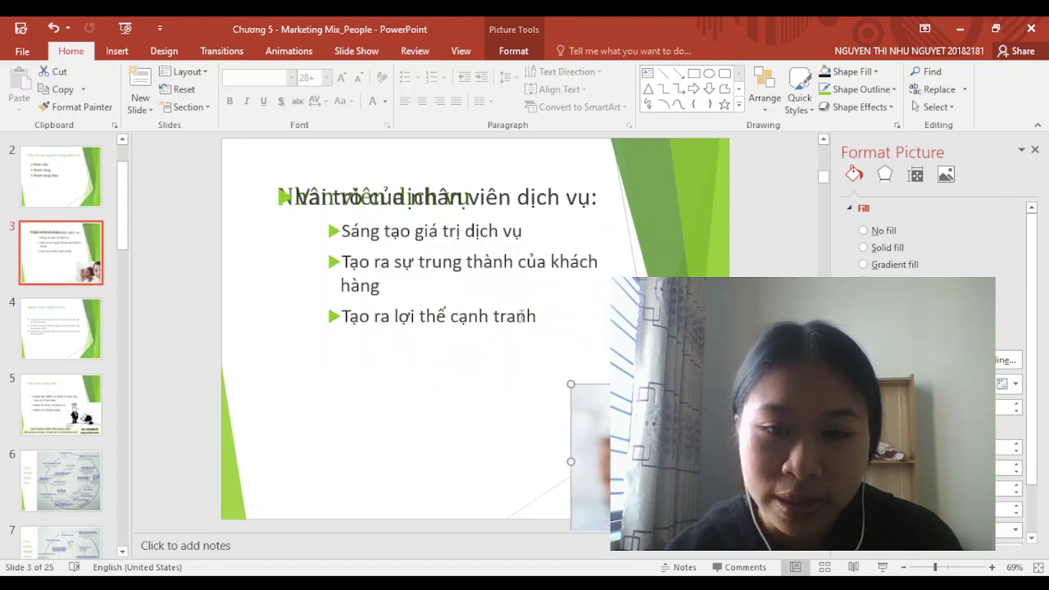
Move the bullet list down below the 'Nhân viên dịch vụ' title, undoing a stray upward move
{"action": "left_click", "coordinate": [551, 262]}
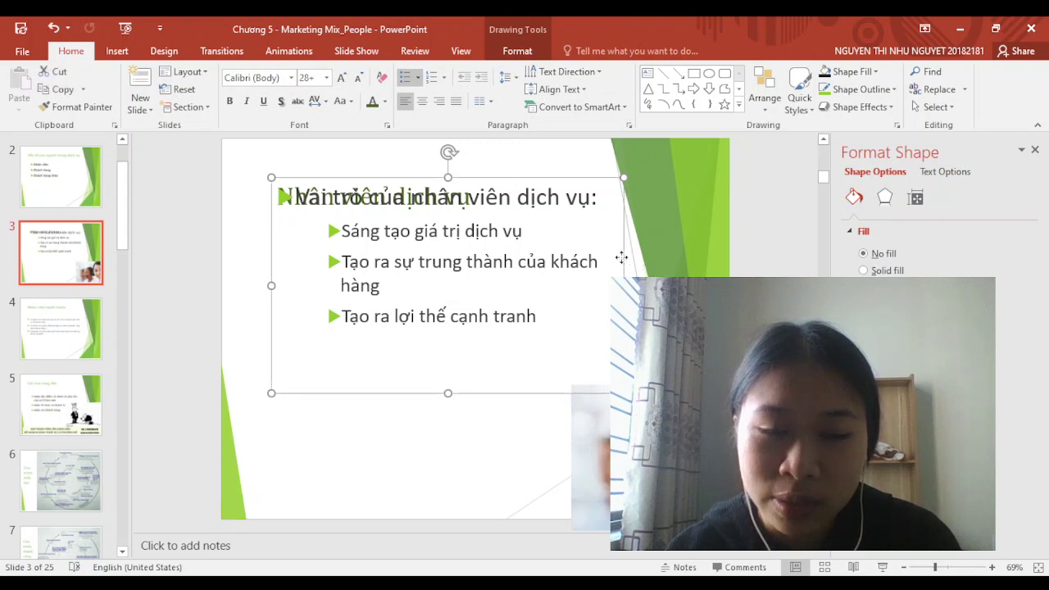
{"action": "left_click_drag", "start_coordinate": [623, 261], "coordinate": [611, 360]}
{"action": "left_click", "coordinate": [459, 186]}
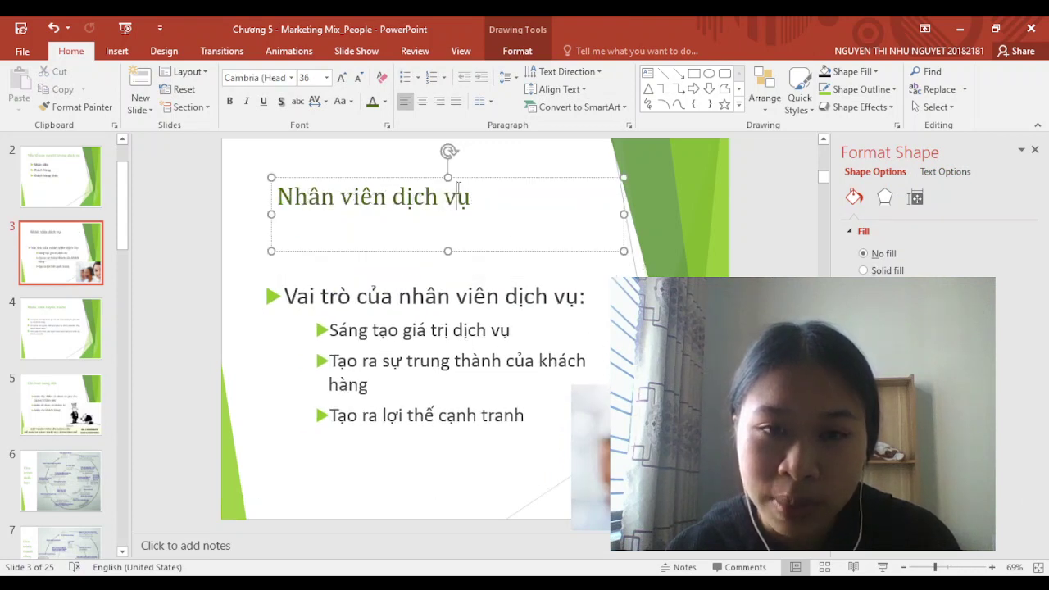
{"action": "left_click", "coordinate": [468, 181]}
{"action": "left_click", "coordinate": [494, 308]}
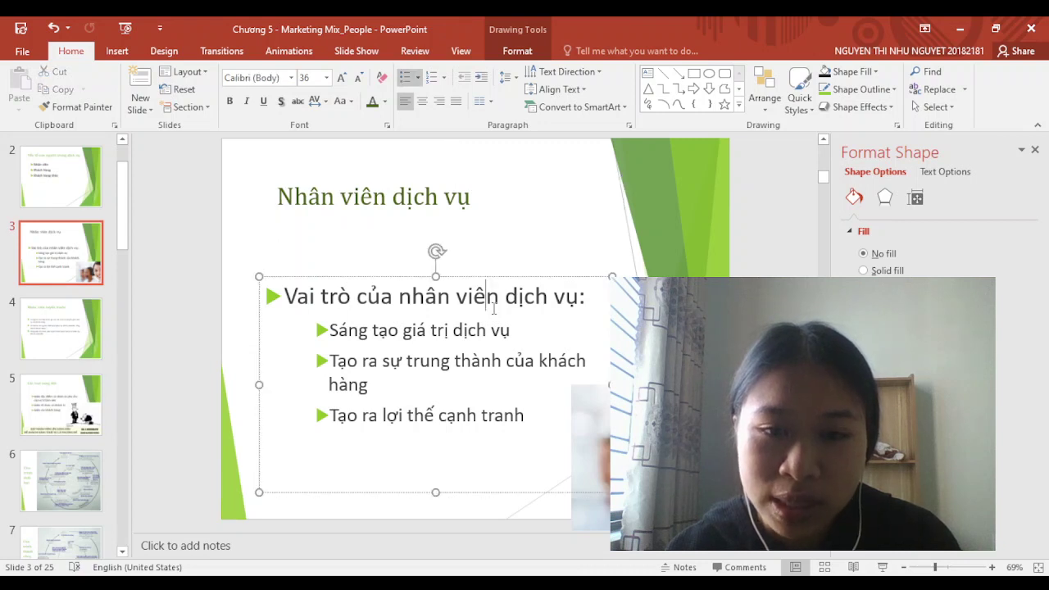
{"action": "left_click_drag", "start_coordinate": [519, 281], "coordinate": [534, 164]}
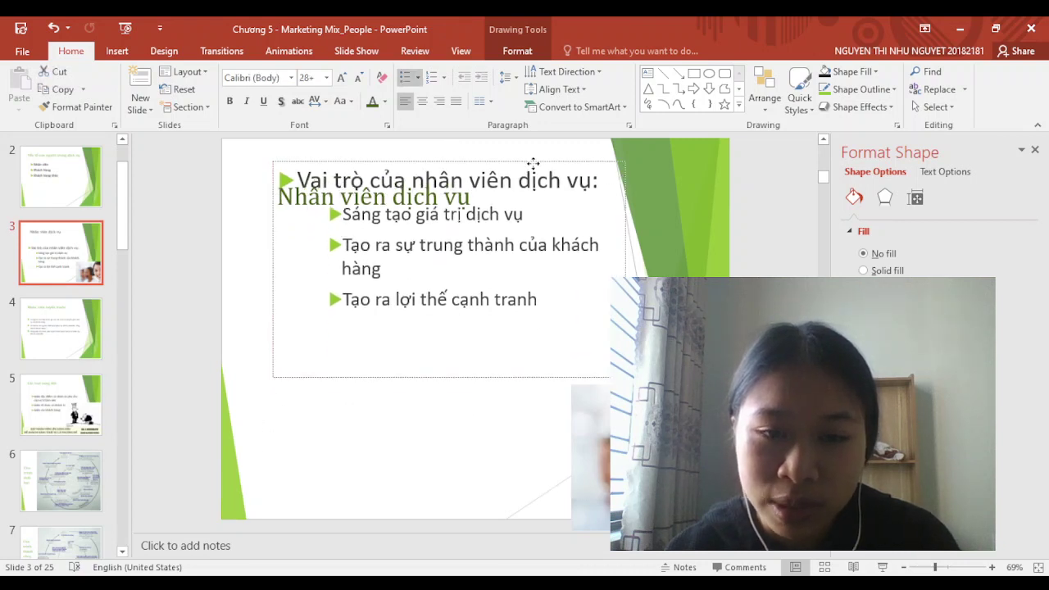
{"action": "key", "text": "ctrl+z"}
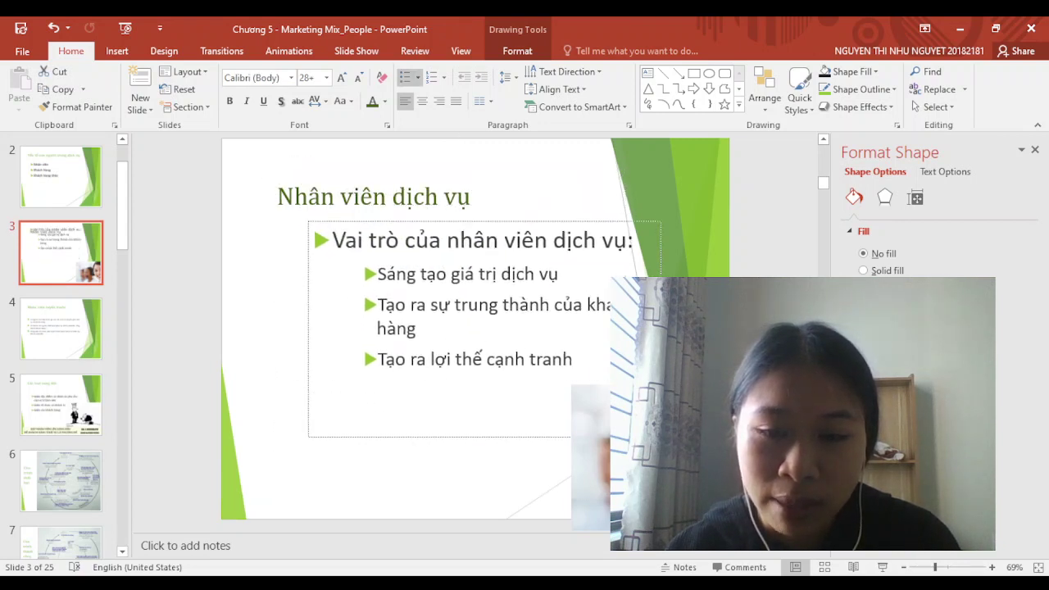
{"action": "key", "text": "Tab"}
Raise the photo slightly and select both the bullet list and the photo
{"action": "left_click_drag", "start_coordinate": [591, 427], "coordinate": [591, 406]}
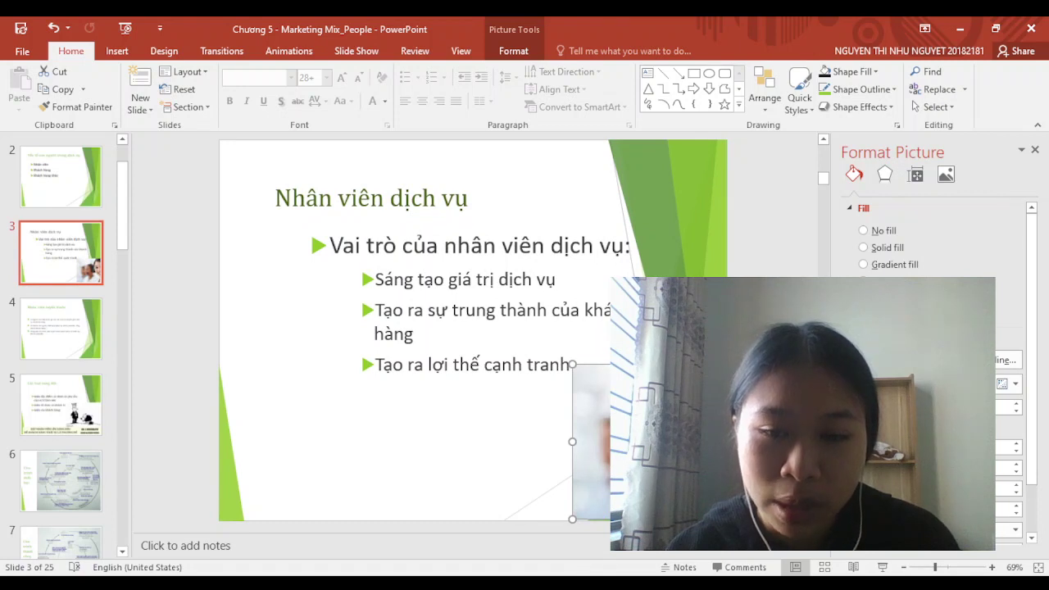
{"action": "left_click", "coordinate": [514, 344]}
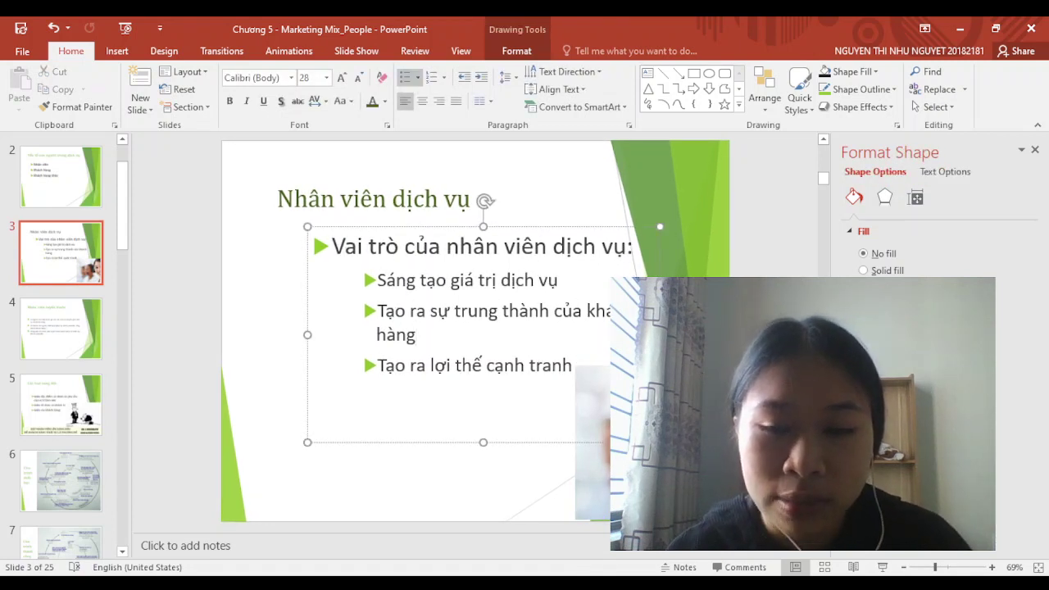
{"action": "left_click", "coordinate": [590, 410], "text": "shift"}
{"action": "left_click", "coordinate": [446, 197], "text": "shift"}
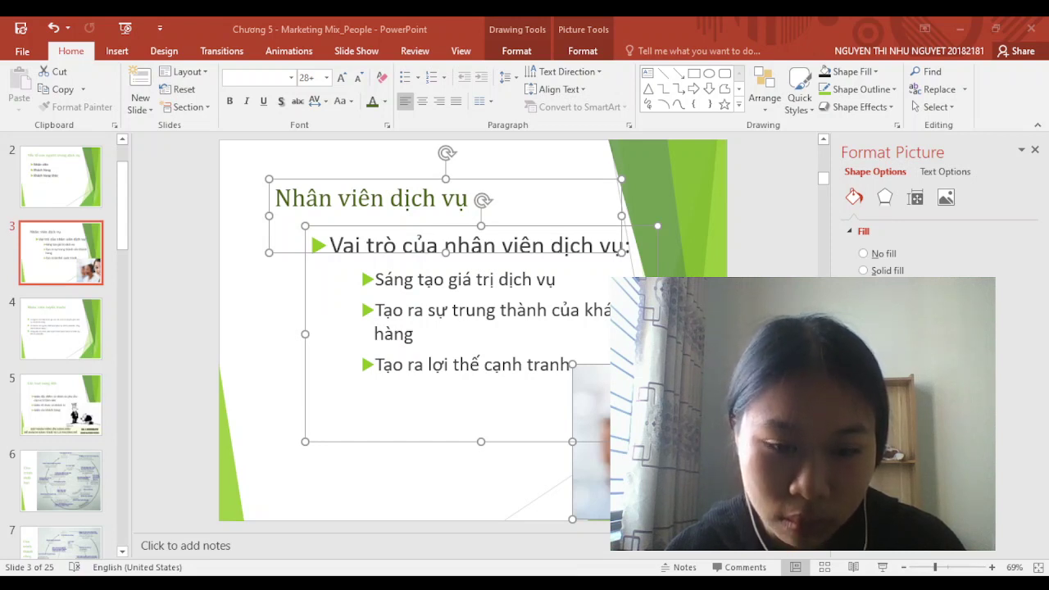
Select the title, bullet list box and headset photo on slide 3 and align them left
{"action": "left_click", "coordinate": [515, 432]}
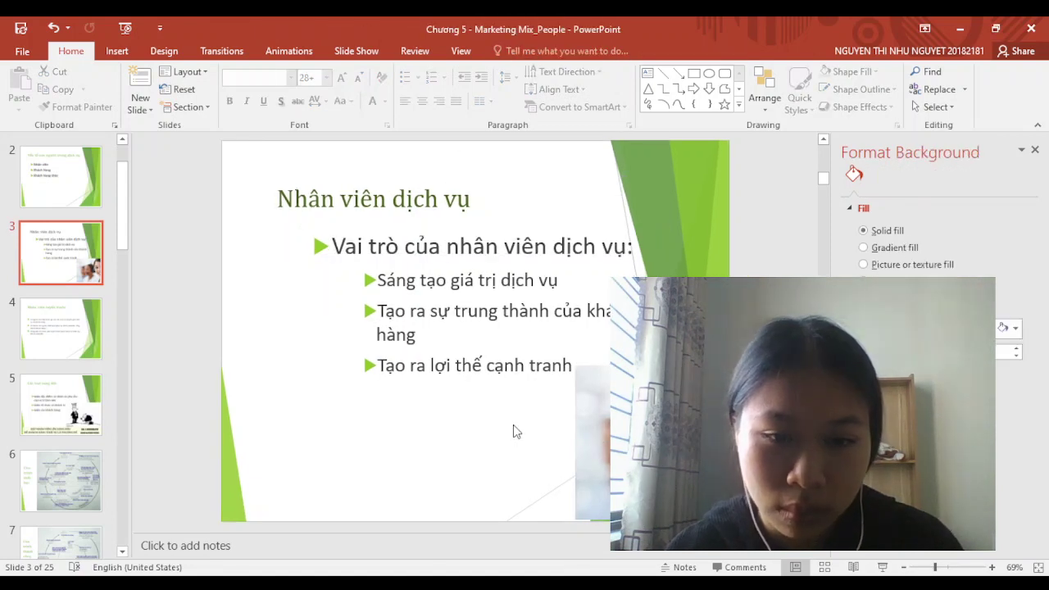
{"action": "left_click", "coordinate": [514, 430]}
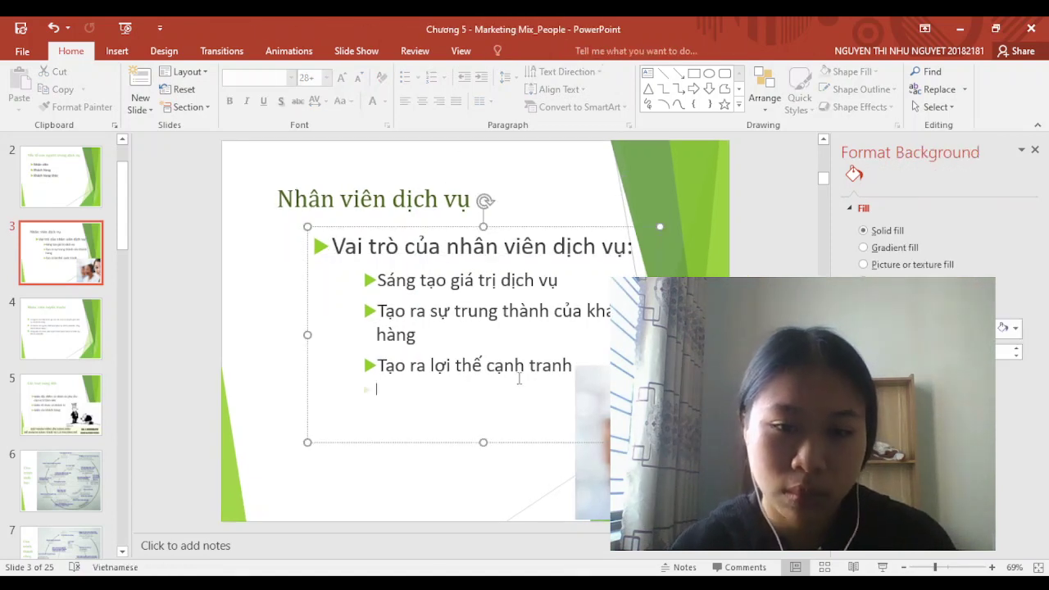
{"action": "left_click", "coordinate": [534, 227]}
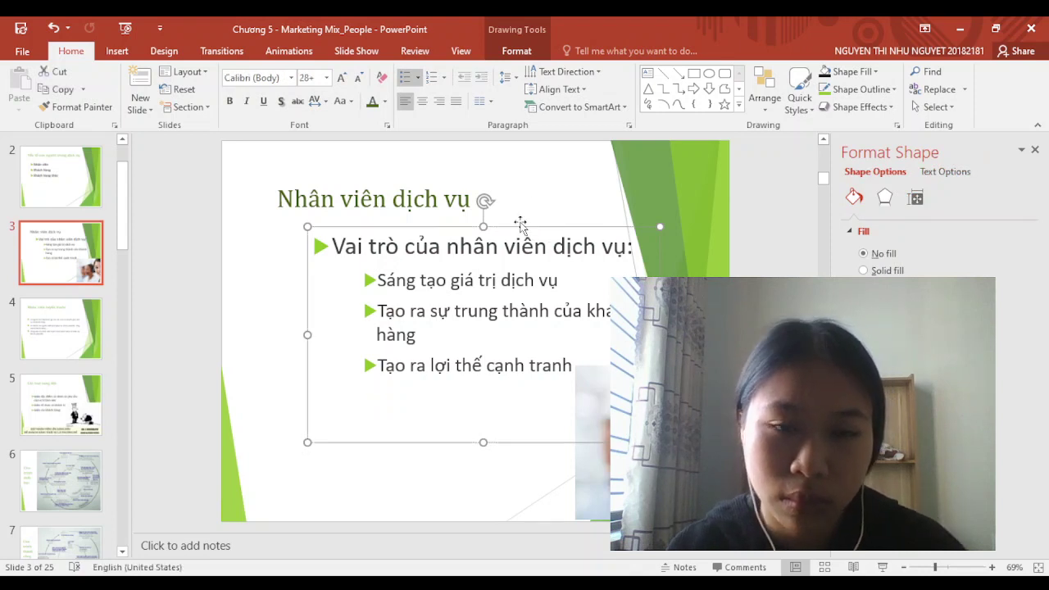
{"action": "left_click", "coordinate": [454, 187], "text": "shift"}
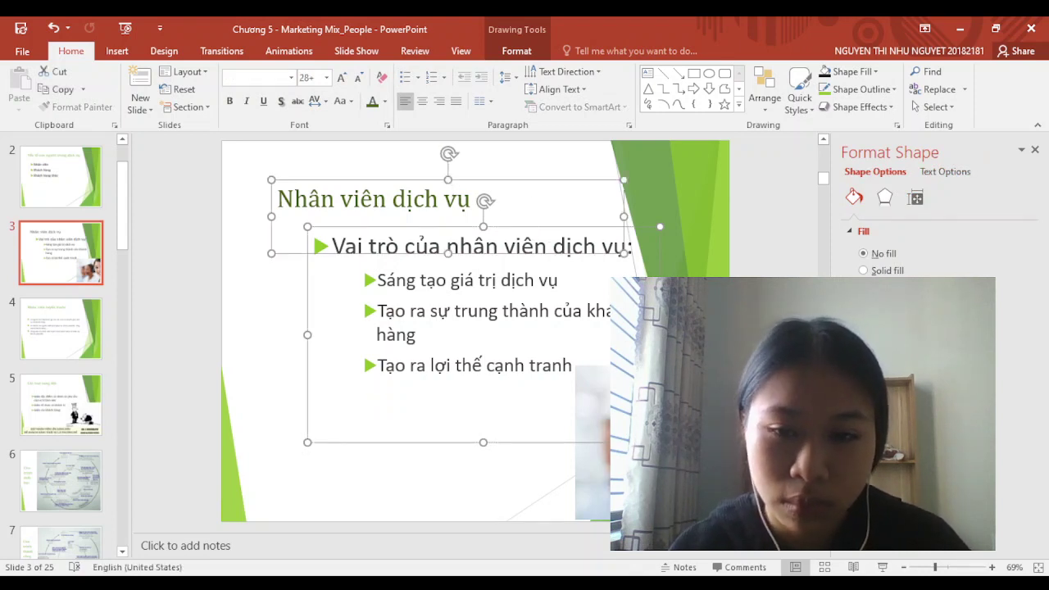
{"action": "key", "text": "ctrl+a"}
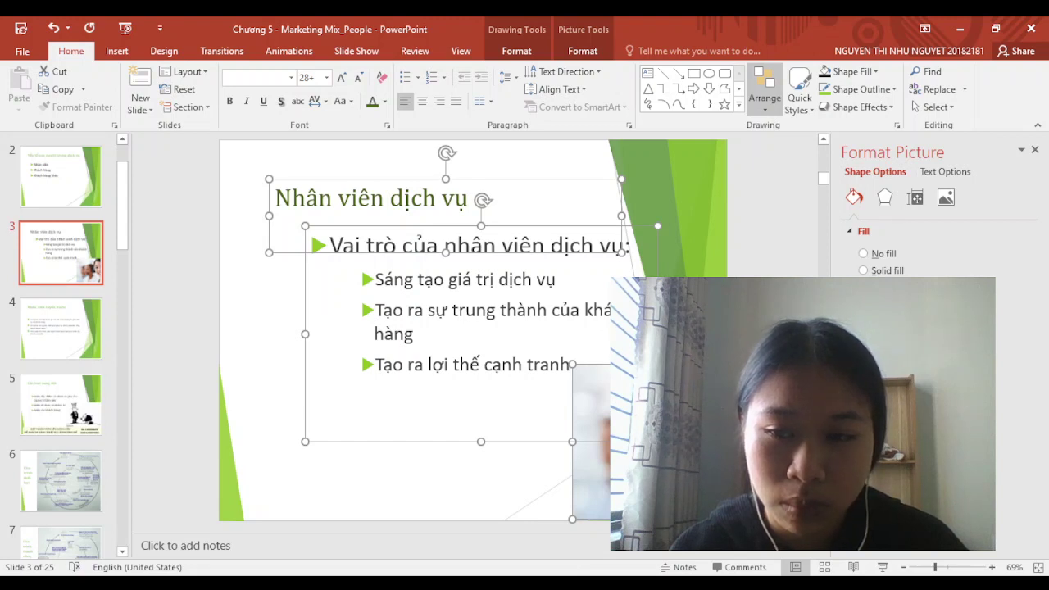
{"action": "key", "text": "ctrl+z"}
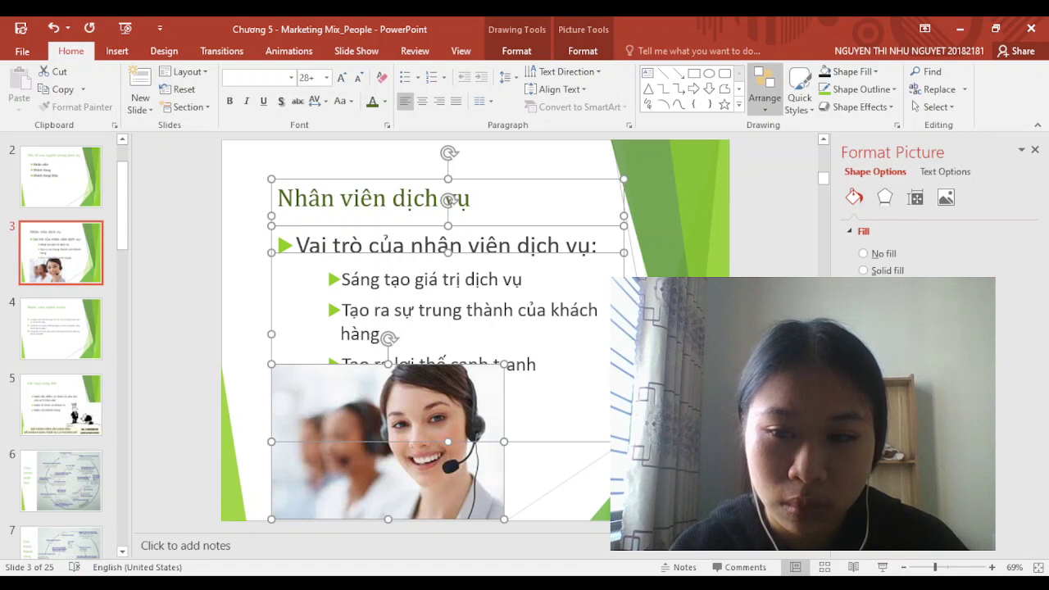
After trial moves, shift the headset photo right so its right edge meets the text boxes' edge
{"action": "left_click_drag", "start_coordinate": [388, 443], "coordinate": [448, 443]}
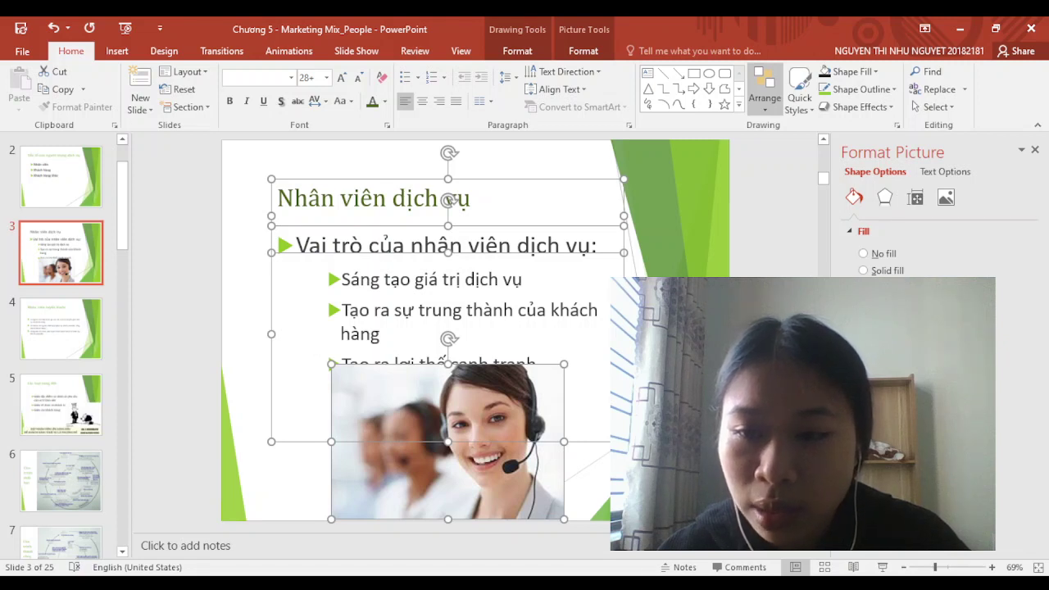
{"action": "left_click_drag", "start_coordinate": [448, 443], "coordinate": [388, 443]}
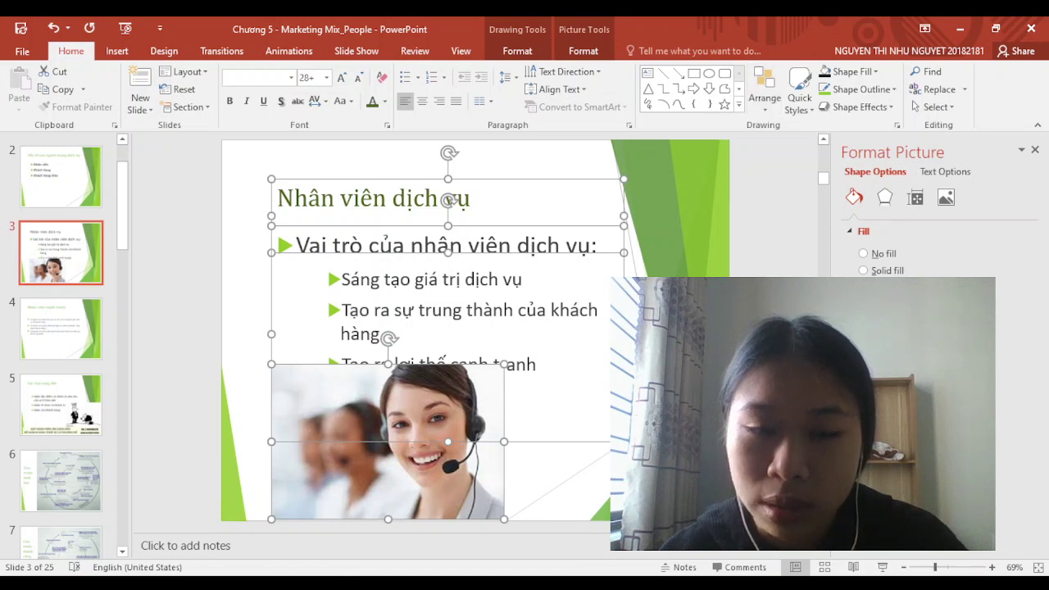
{"action": "key", "text": "ctrl+z"}
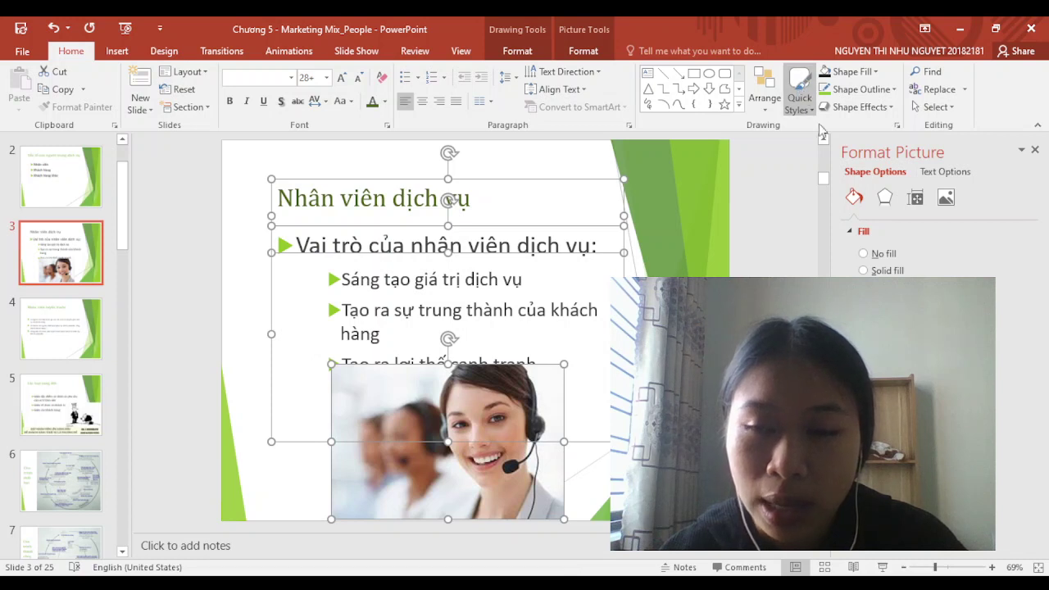
{"action": "left_click", "coordinate": [849, 193]}
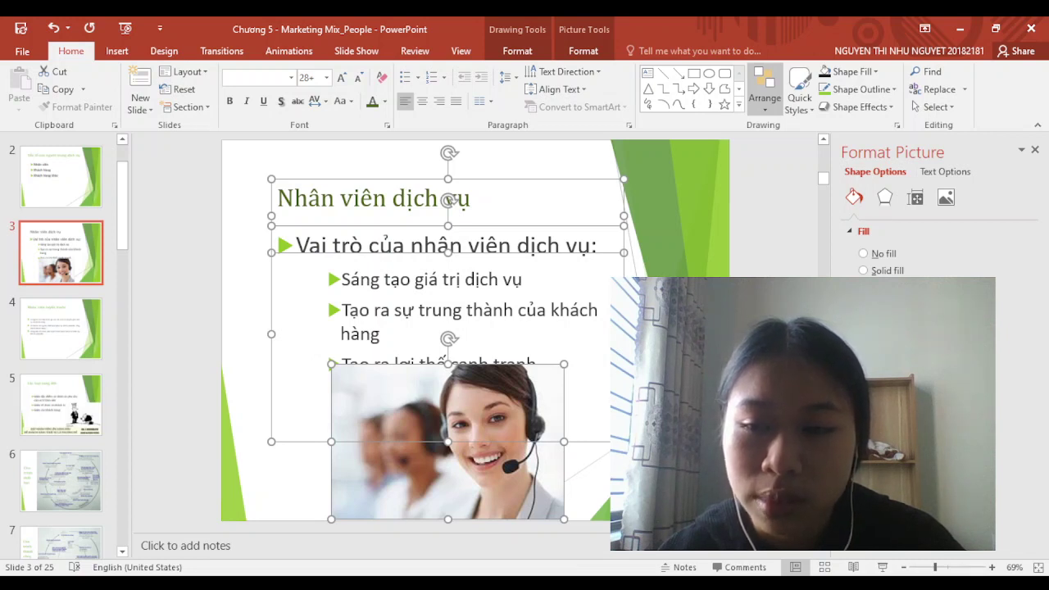
{"action": "left_click_drag", "start_coordinate": [524, 443], "coordinate": [584, 443]}
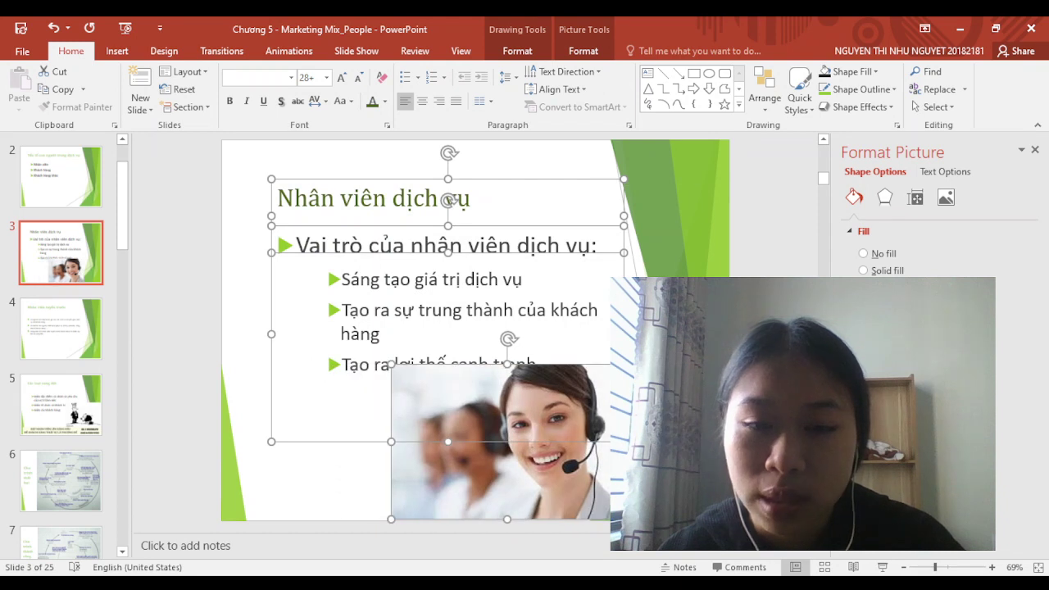
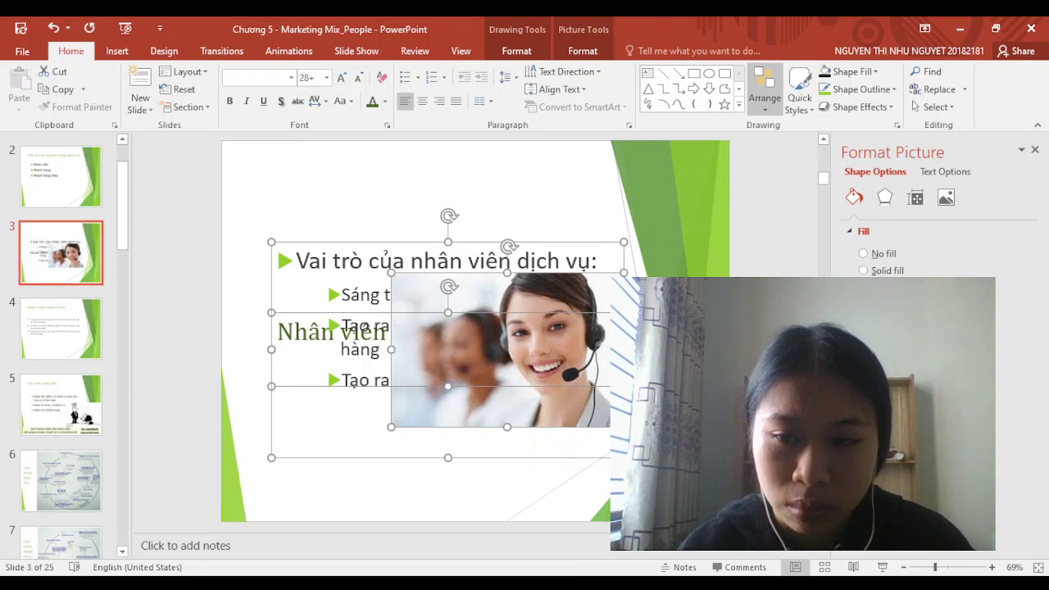
Drag the headset-woman photo on slide 3 to the lower right, clear of the bullet text
{"action": "left_click_drag", "start_coordinate": [509, 353], "coordinate": [389, 352]}
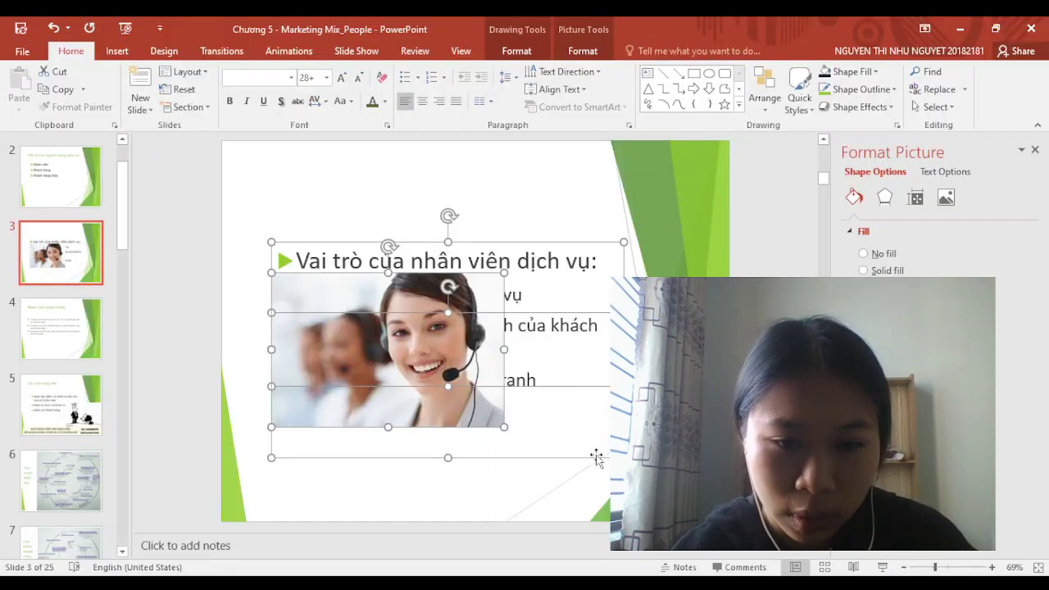
{"action": "key", "text": "Escape"}
{"action": "left_click", "coordinate": [381, 369]}
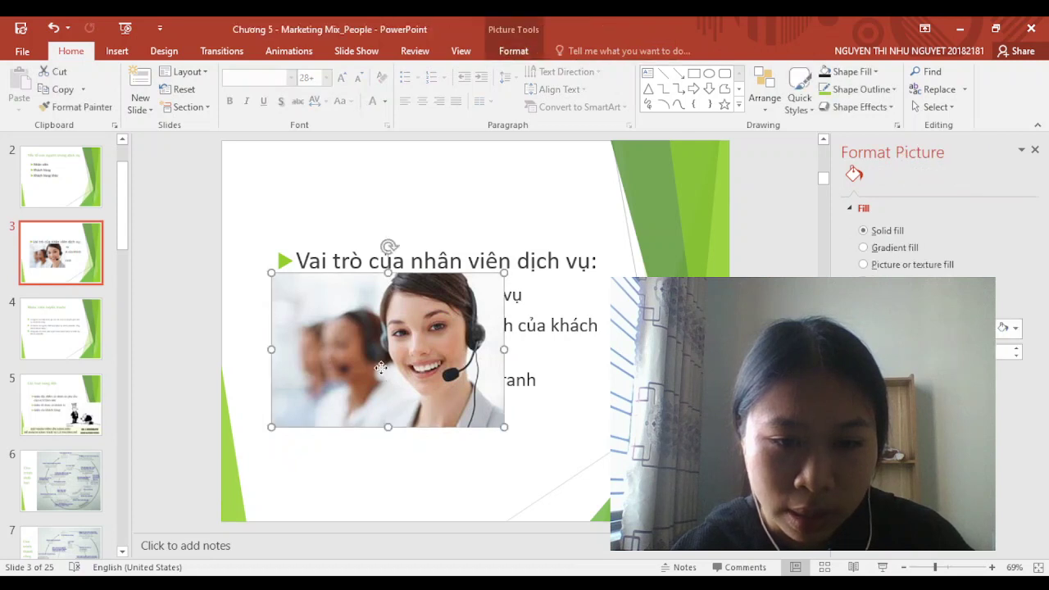
{"action": "left_click", "coordinate": [382, 369]}
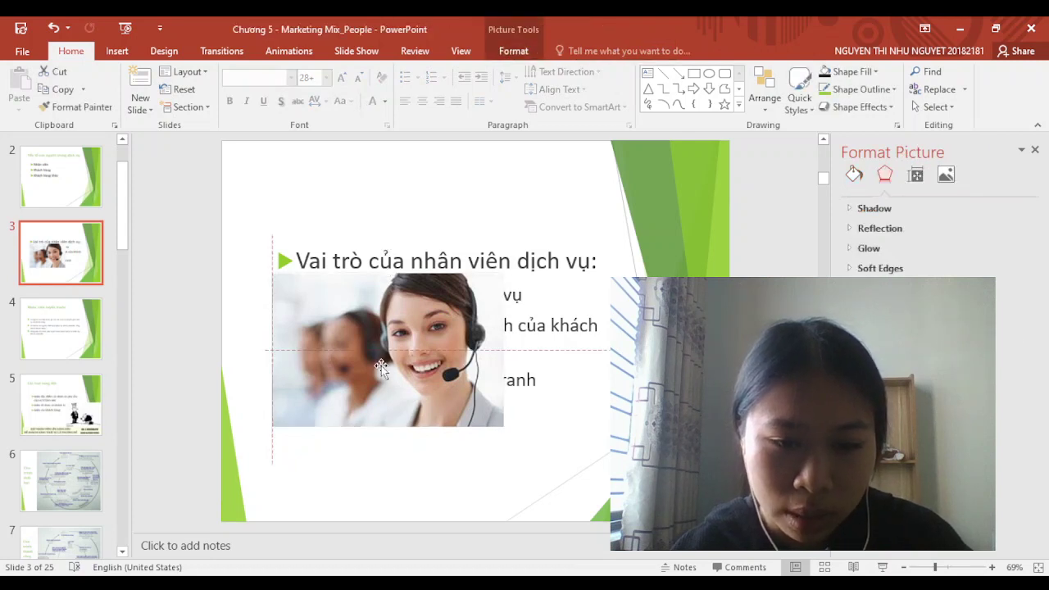
{"action": "left_click_drag", "start_coordinate": [381, 367], "coordinate": [596, 433]}
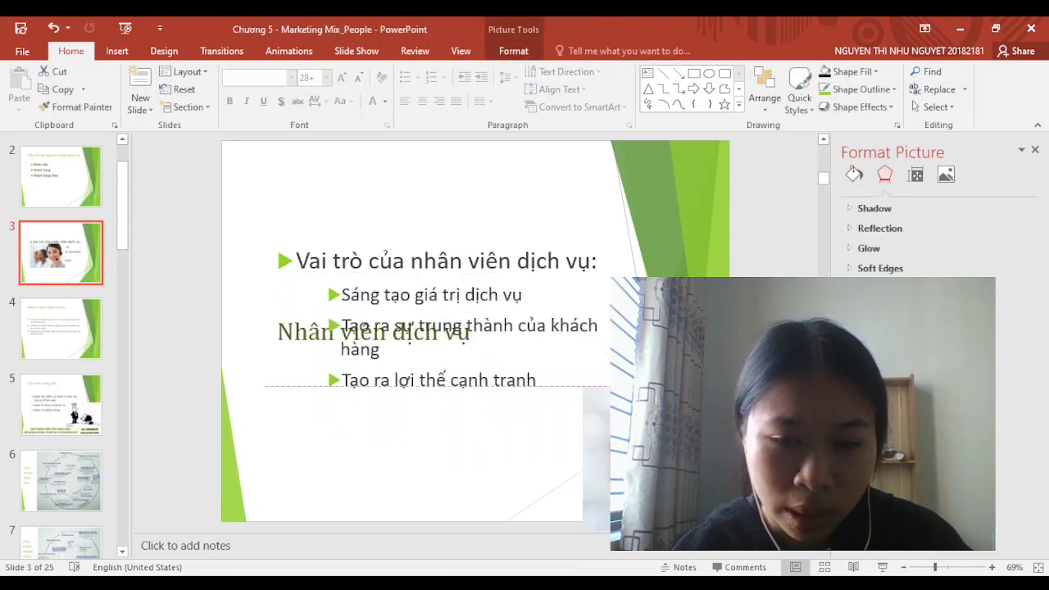
{"action": "left_click_drag", "start_coordinate": [596, 433], "coordinate": [591, 451]}
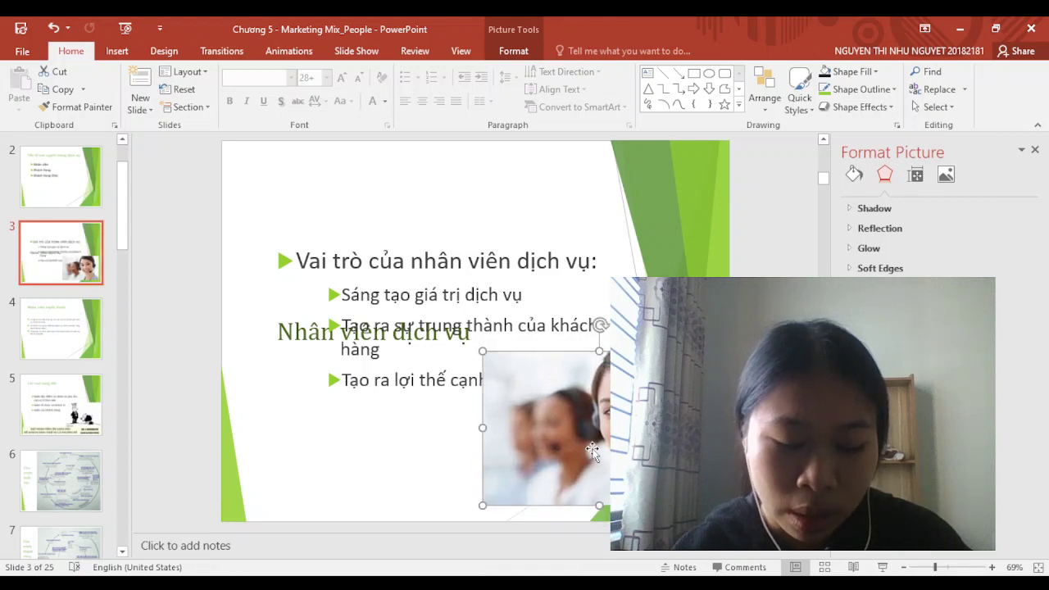
{"action": "left_click", "coordinate": [357, 366]}
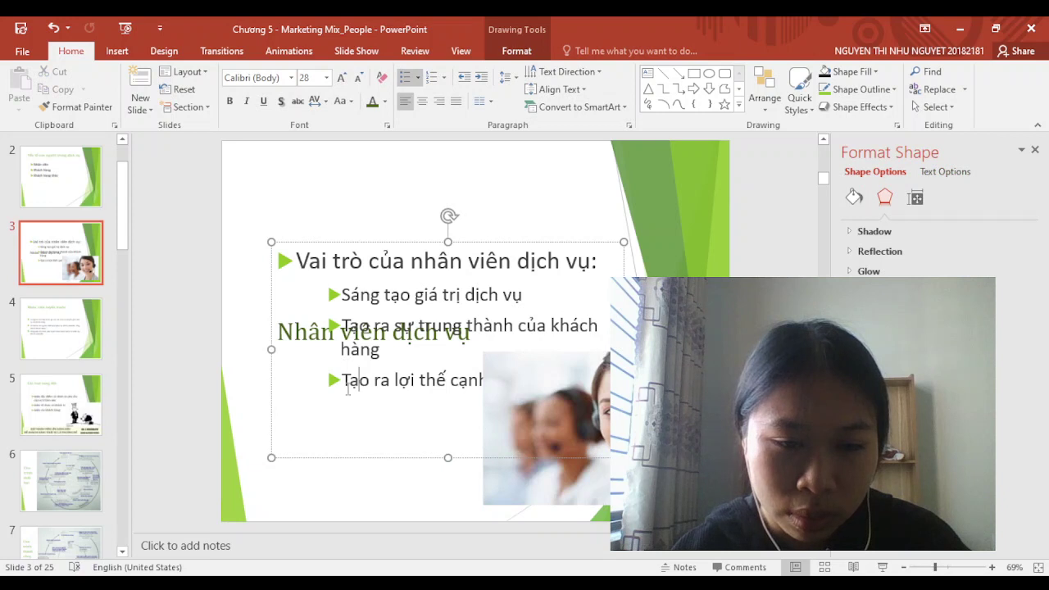
Move the bullet list aside and drag the title 'Nhân viên dịch vụ' to the slide top
{"action": "left_click_drag", "start_coordinate": [361, 246], "coordinate": [345, 305]}
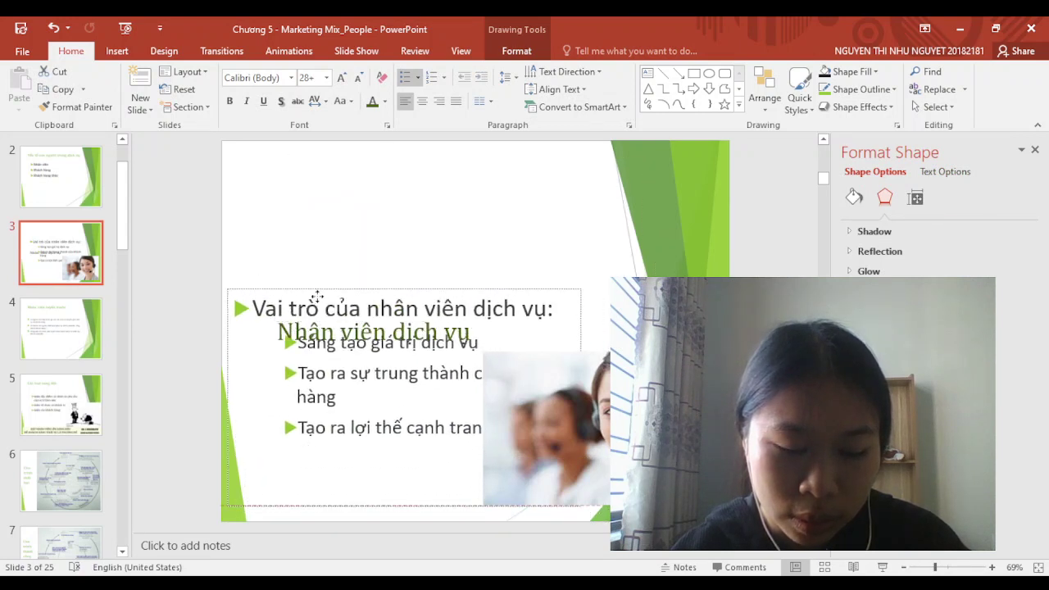
{"action": "left_click_drag", "start_coordinate": [346, 306], "coordinate": [312, 373]}
{"action": "left_click", "coordinate": [355, 353]}
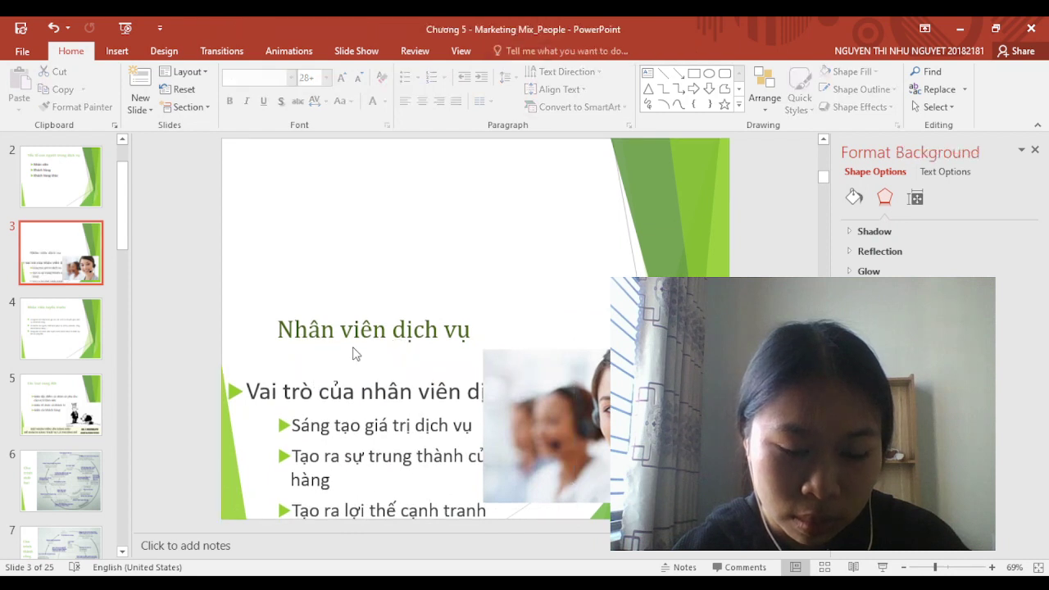
{"action": "left_click", "coordinate": [343, 330]}
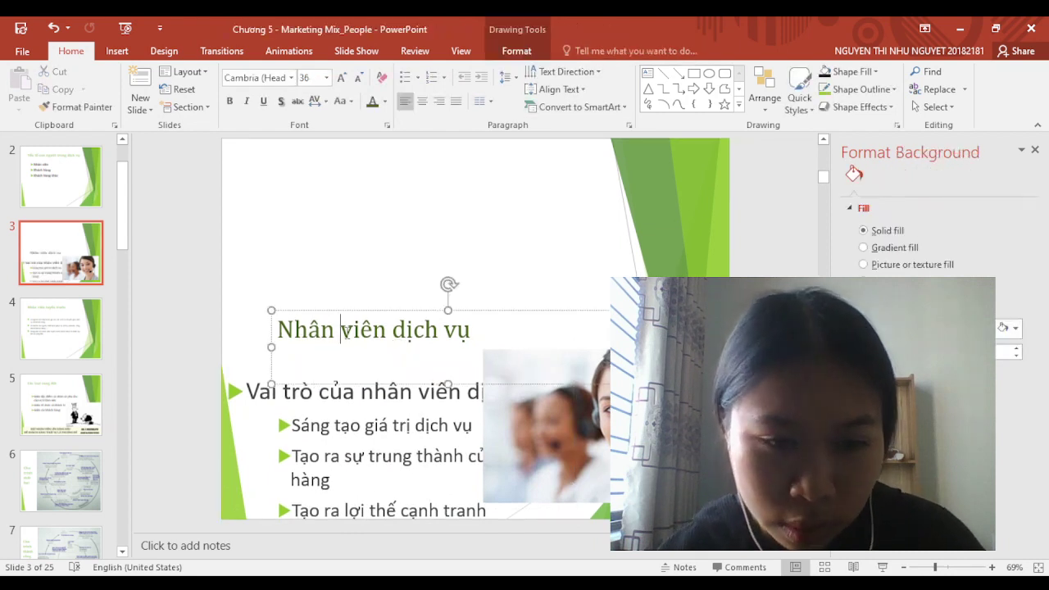
{"action": "left_click_drag", "start_coordinate": [354, 326], "coordinate": [373, 328]}
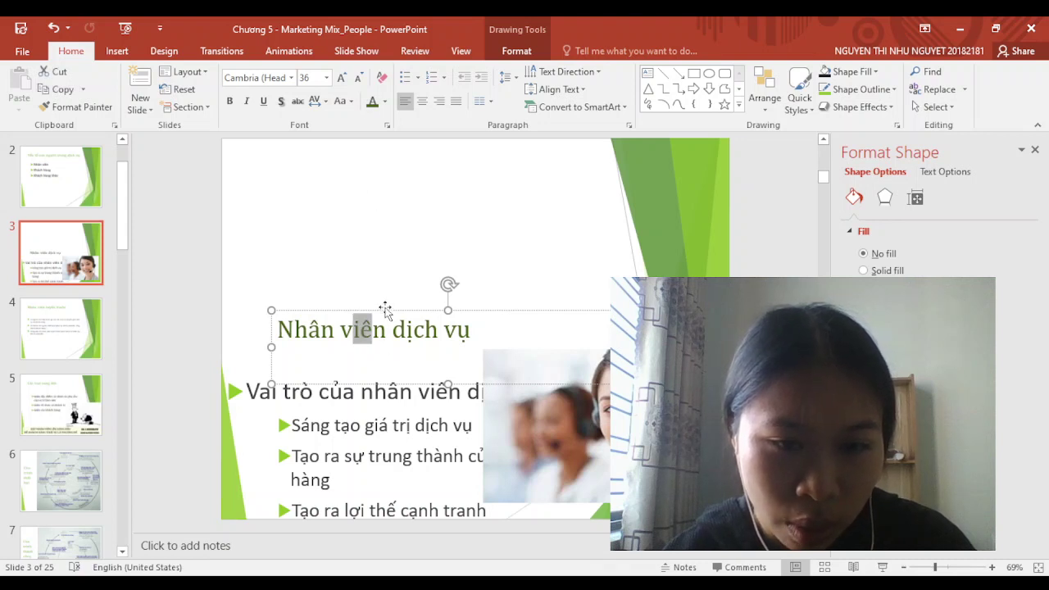
{"action": "left_click_drag", "start_coordinate": [386, 314], "coordinate": [374, 183]}
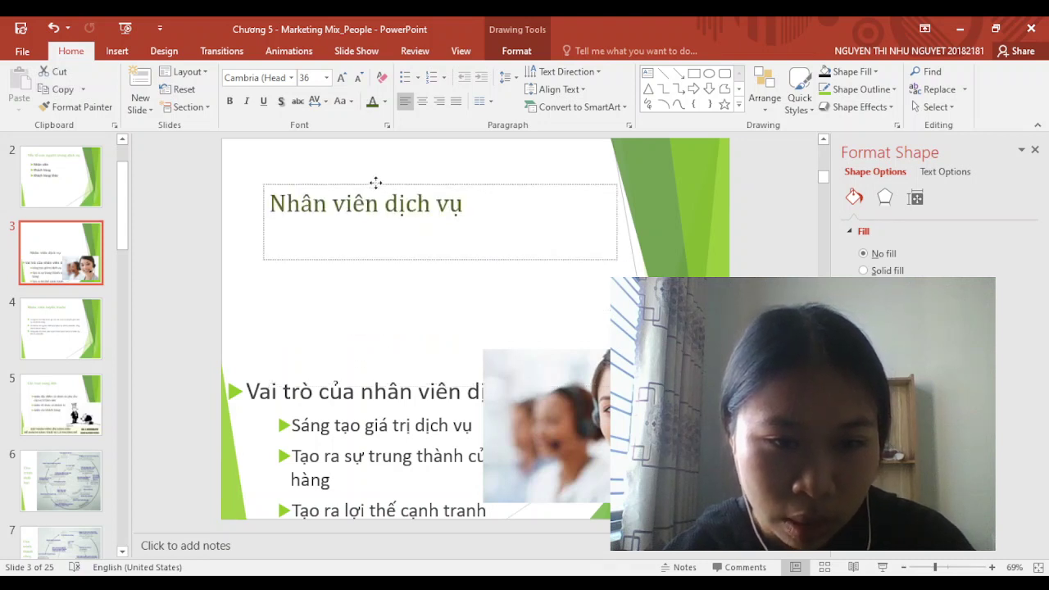
Place the bullet list directly under the title, then go to slide 5
{"action": "left_click", "coordinate": [361, 392]}
{"action": "left_click_drag", "start_coordinate": [370, 374], "coordinate": [390, 236]}
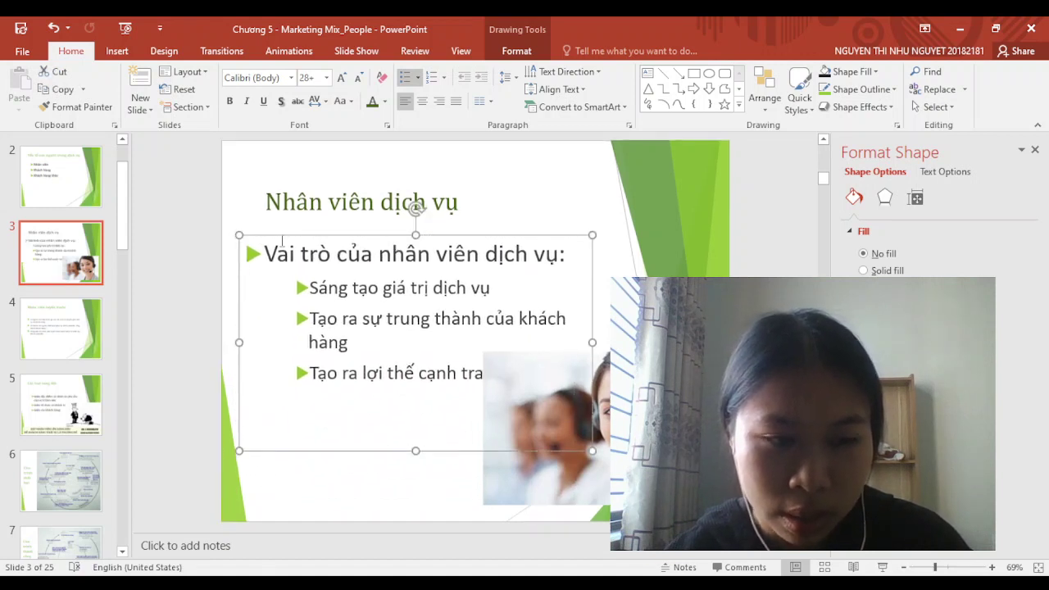
{"action": "left_click", "coordinate": [81, 382]}
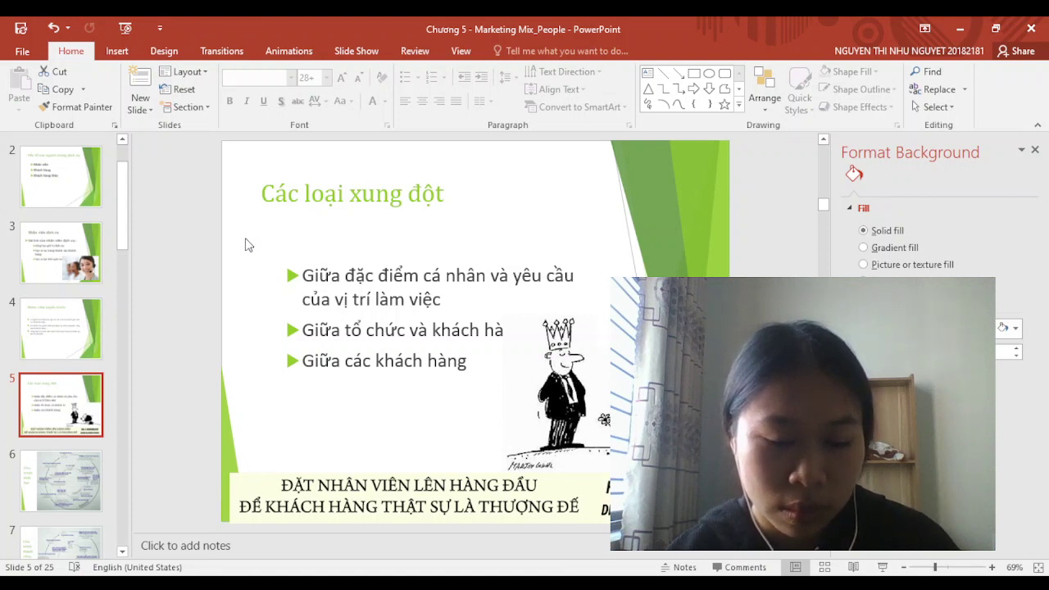
Look at slides 5 and 6, then scroll down to slide 9 with the four office photos
{"action": "left_click", "coordinate": [278, 348]}
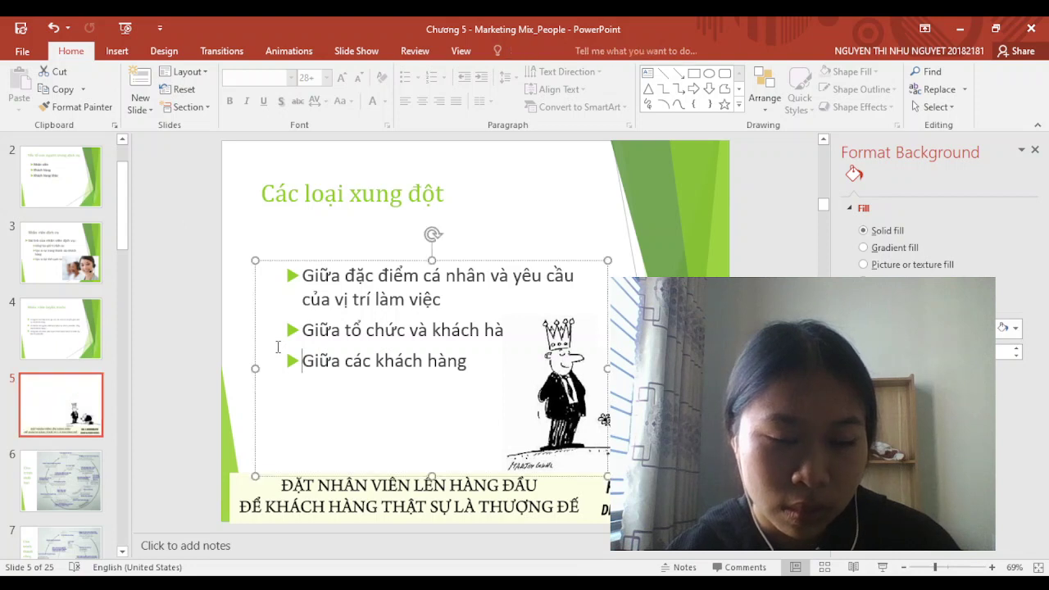
{"action": "left_click", "coordinate": [75, 463]}
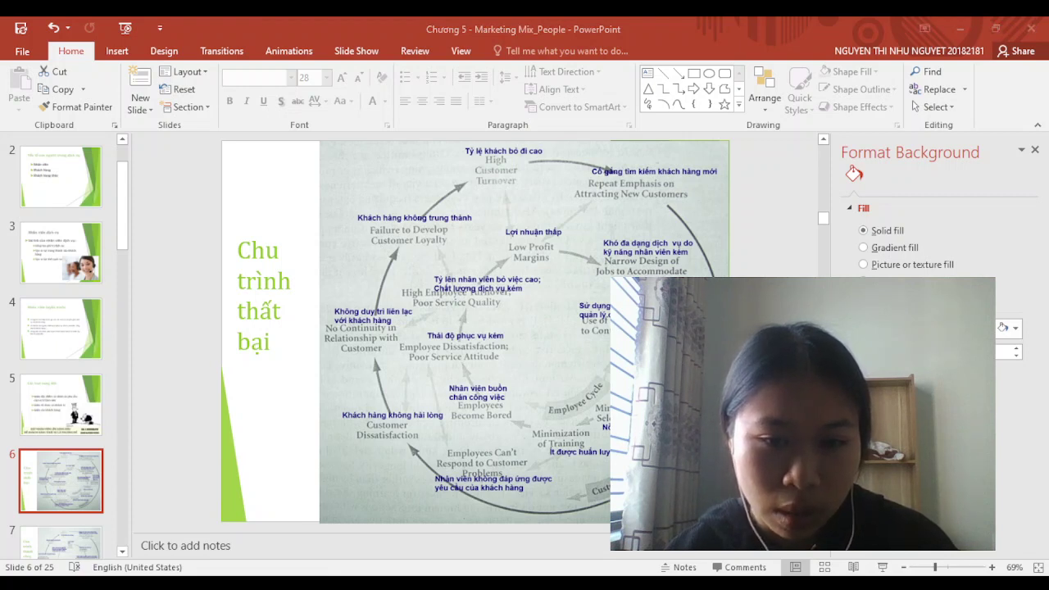
{"action": "left_click", "coordinate": [82, 405]}
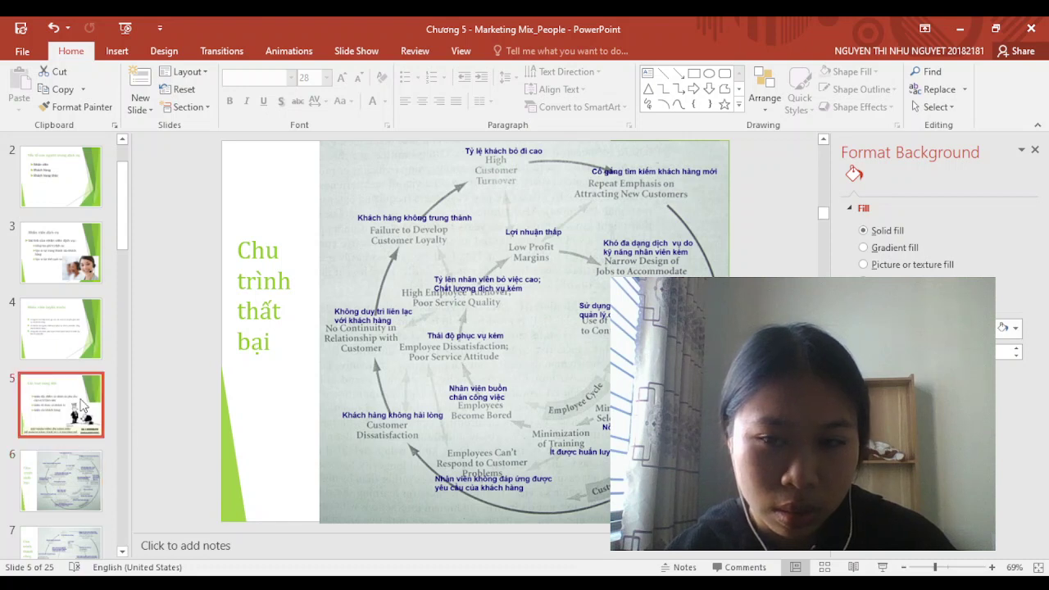
{"action": "scroll", "coordinate": [82, 404], "scroll_direction": "down", "scroll_amount": 5}
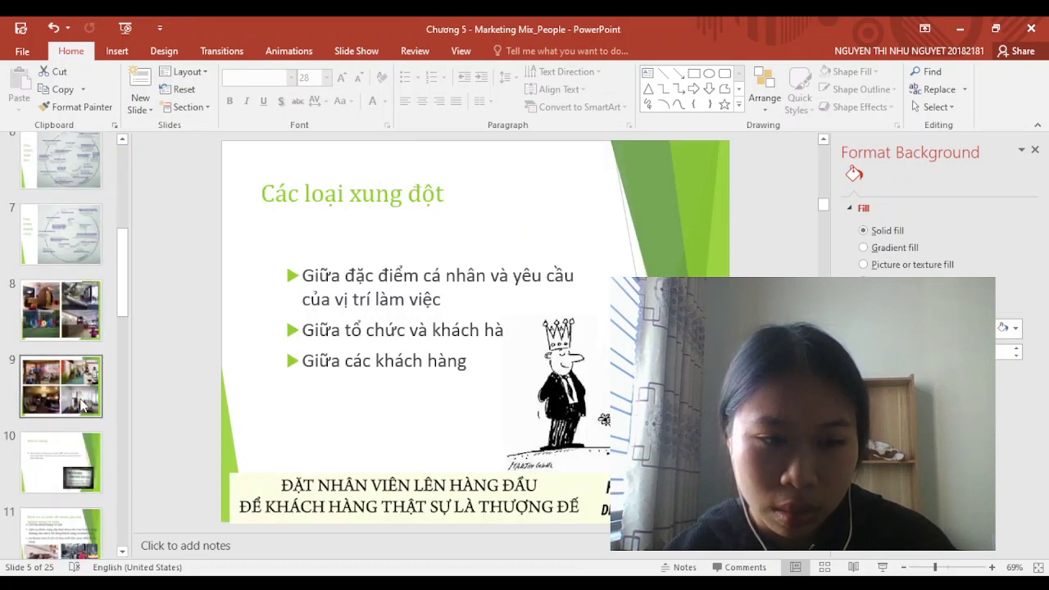
{"action": "left_click", "coordinate": [82, 394]}
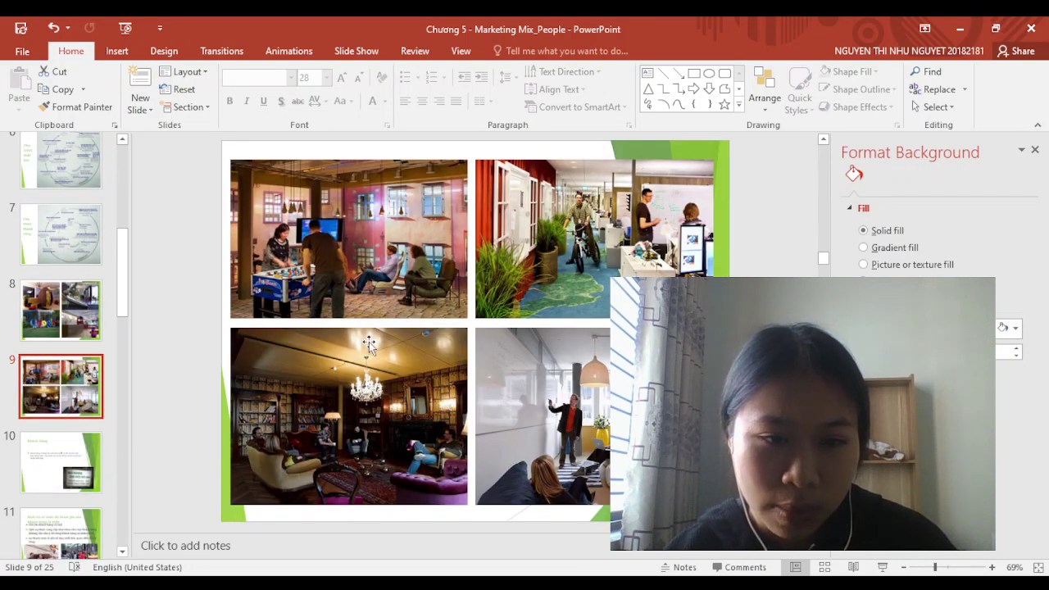
Select all four photos on slide 9, undo the last alignment change, and deselect them
{"action": "left_click", "coordinate": [369, 344]}
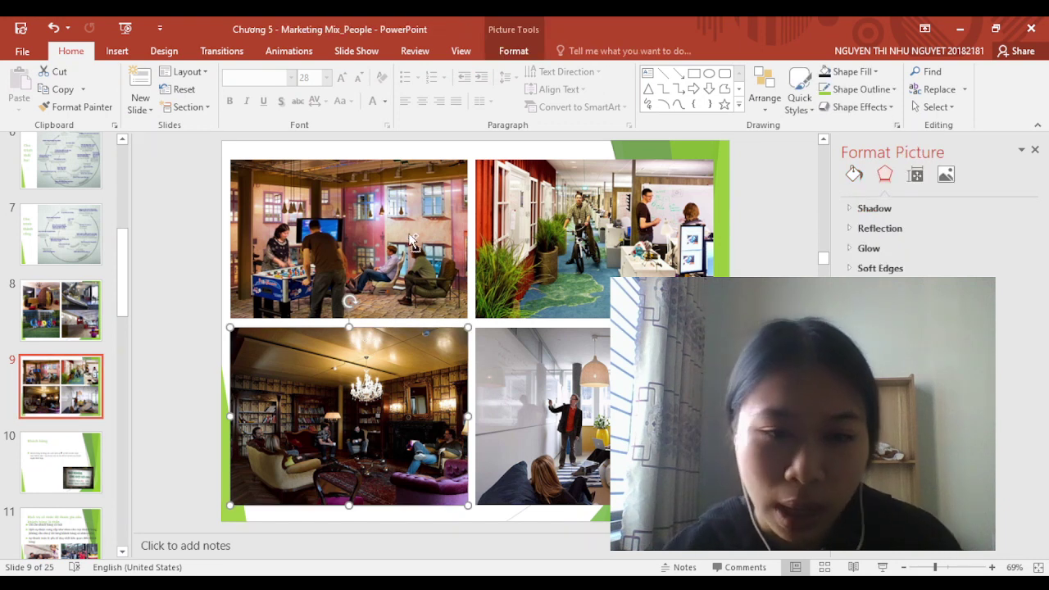
{"action": "left_click", "coordinate": [413, 239], "text": "shift"}
{"action": "left_click", "coordinate": [574, 246], "text": "shift"}
{"action": "left_click", "coordinate": [587, 448], "text": "shift"}
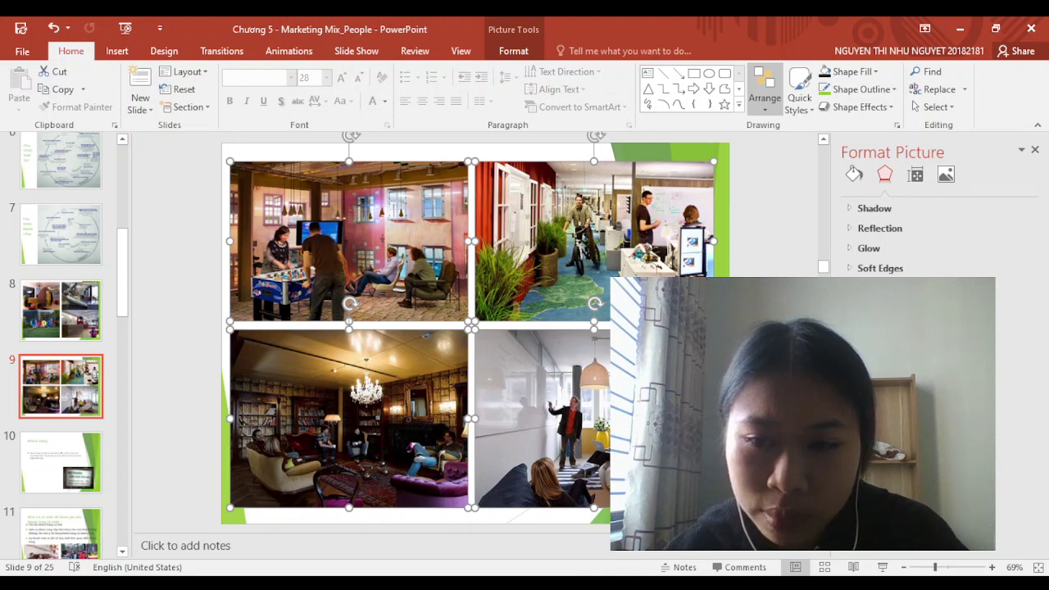
{"action": "key", "text": "ctrl+z"}
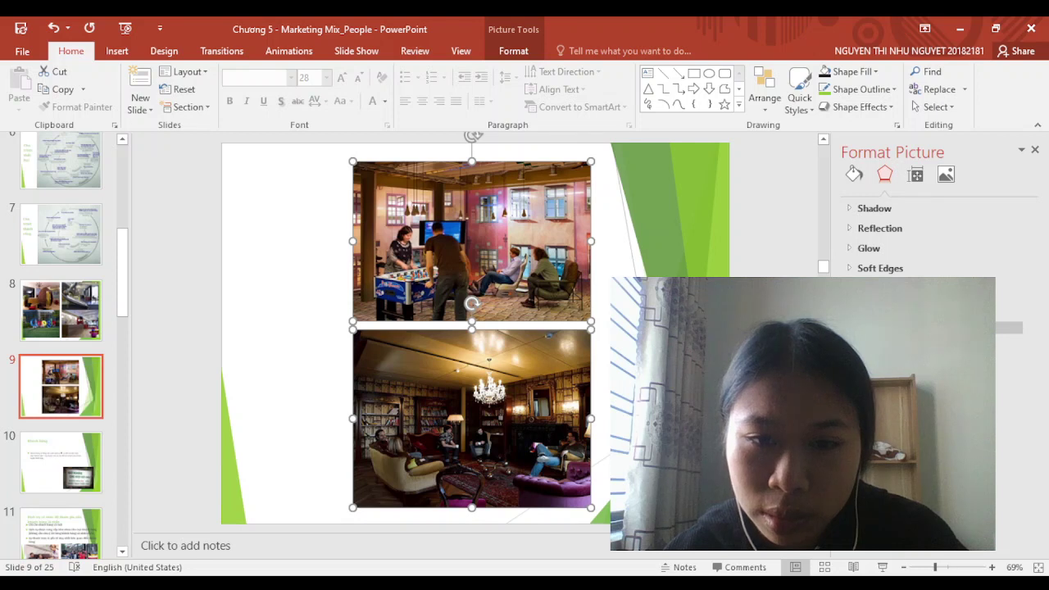
{"action": "left_click", "coordinate": [534, 437]}
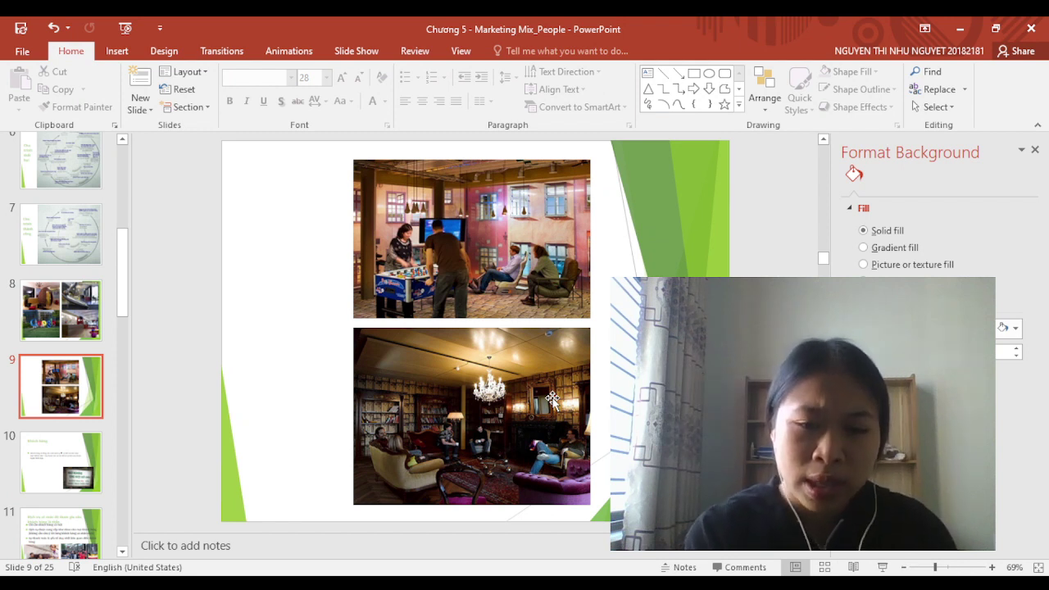
Drag the two stacked top photos apart, then undo three times to bring back the grid
{"action": "left_click", "coordinate": [434, 212]}
{"action": "double_click", "coordinate": [447, 242]}
{"action": "left_click_drag", "start_coordinate": [446, 242], "coordinate": [319, 236]}
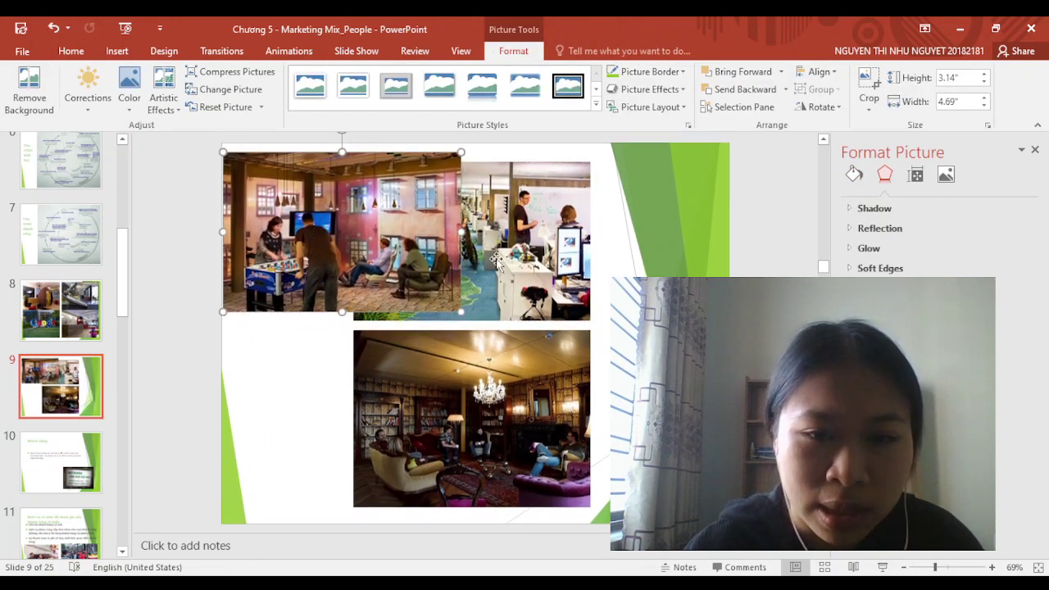
{"action": "left_click_drag", "start_coordinate": [512, 250], "coordinate": [630, 243]}
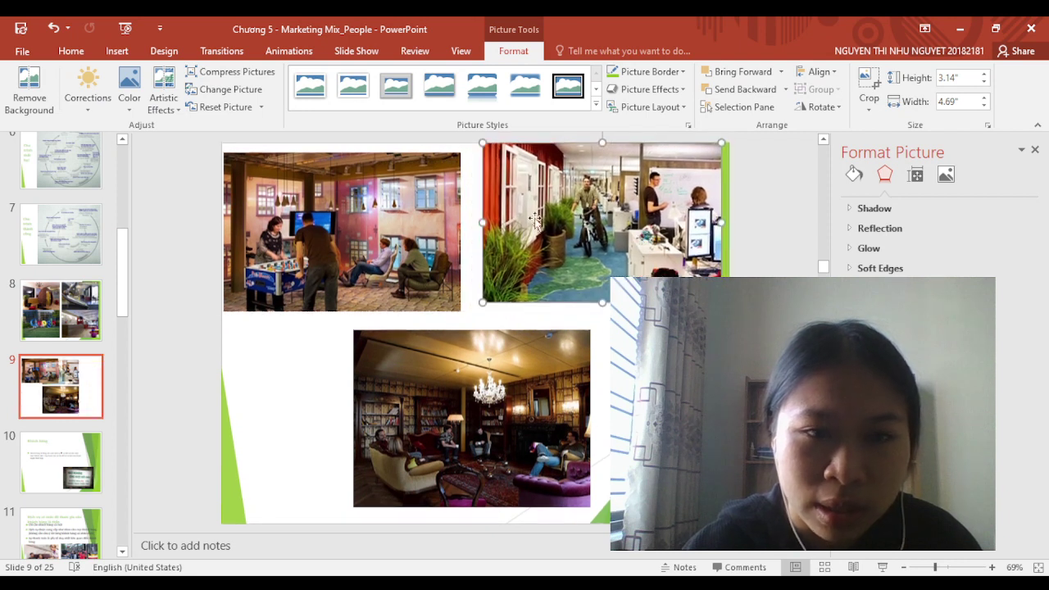
{"action": "left_click", "coordinate": [55, 29]}
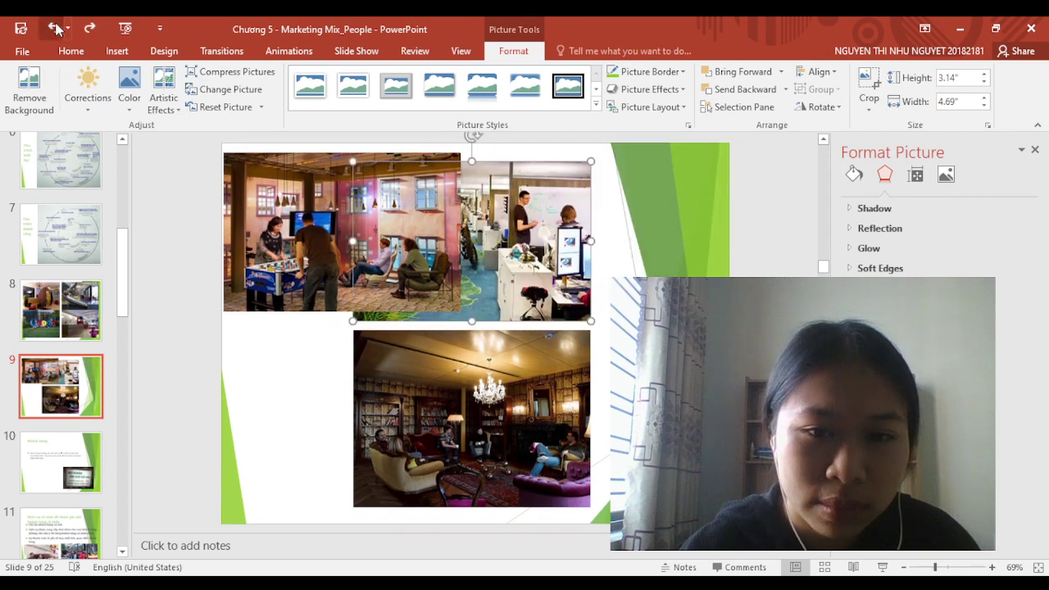
{"action": "left_click", "coordinate": [54, 28]}
{"action": "left_click", "coordinate": [55, 29]}
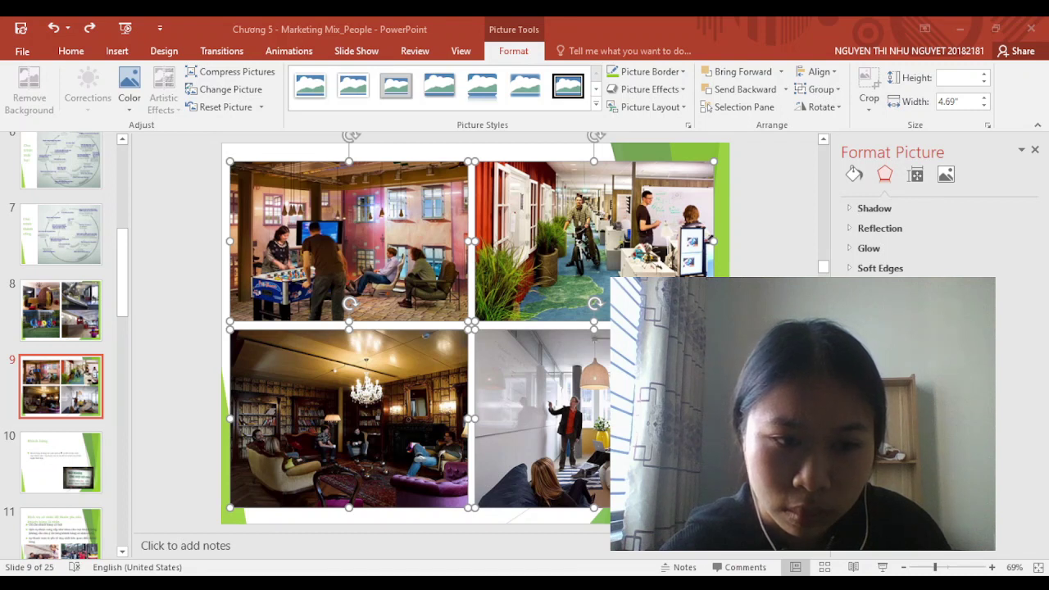
Move the top-row pictures down, then undo that move and deselect the picture on slide 9
{"action": "key", "text": "alt+Tab"}
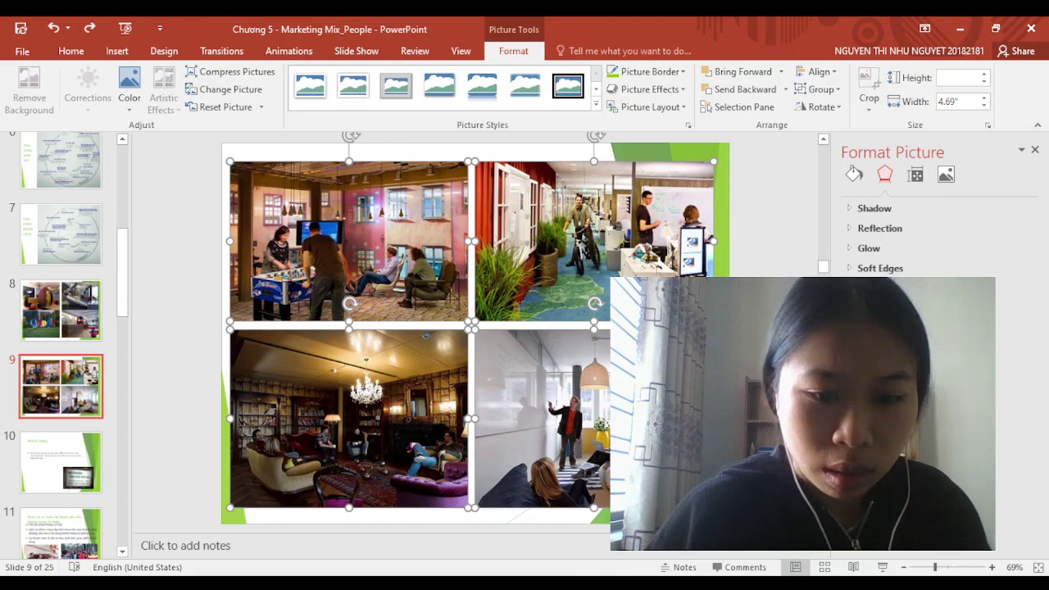
{"action": "key", "text": "alt+Tab"}
{"action": "key", "text": "alt+Tab"}
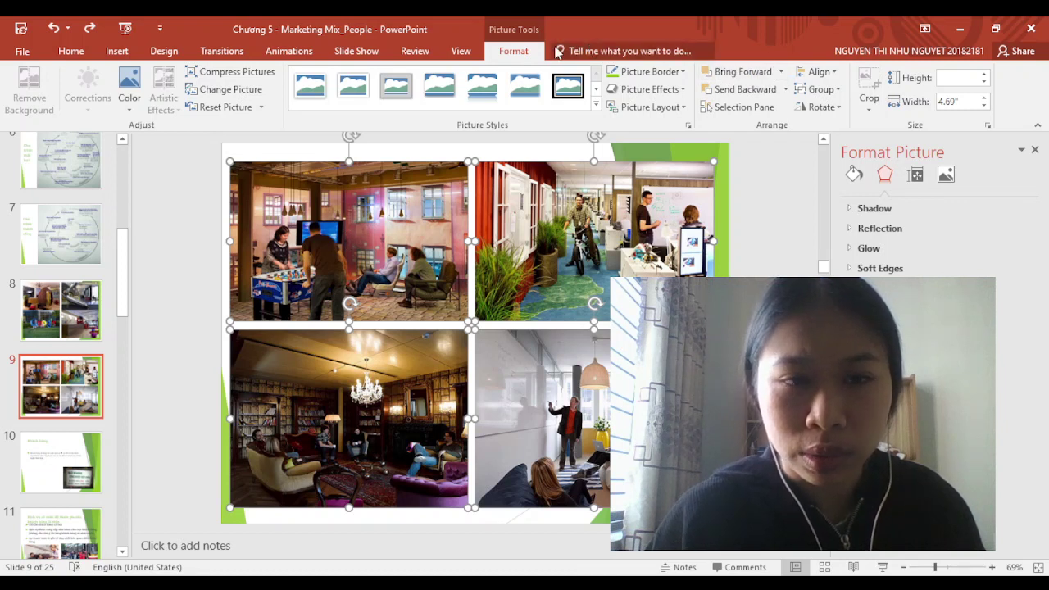
{"action": "left_click", "coordinate": [68, 51]}
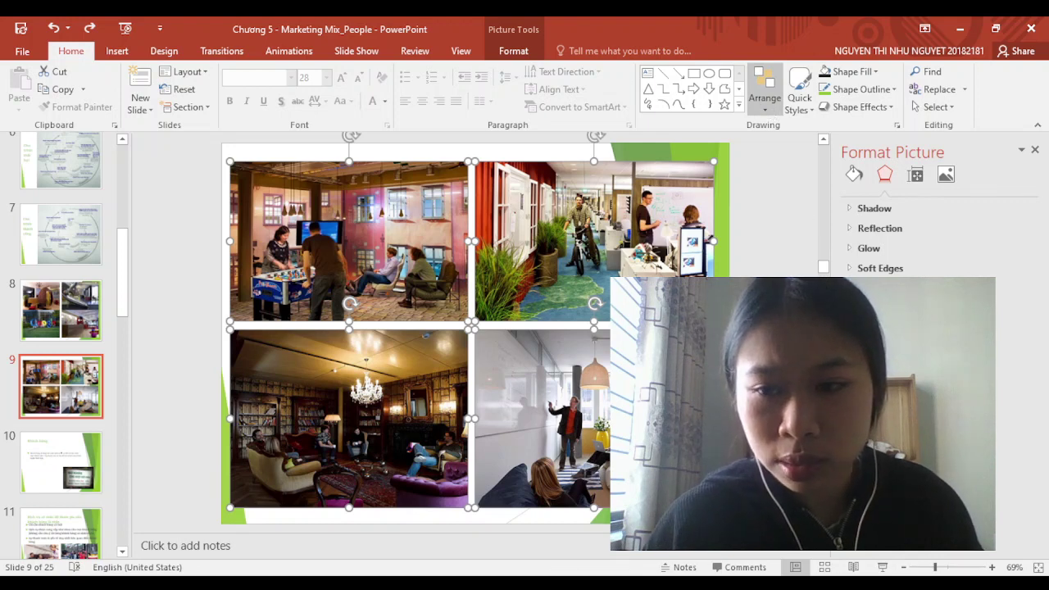
{"action": "left_click_drag", "start_coordinate": [656, 295], "coordinate": [656, 384]}
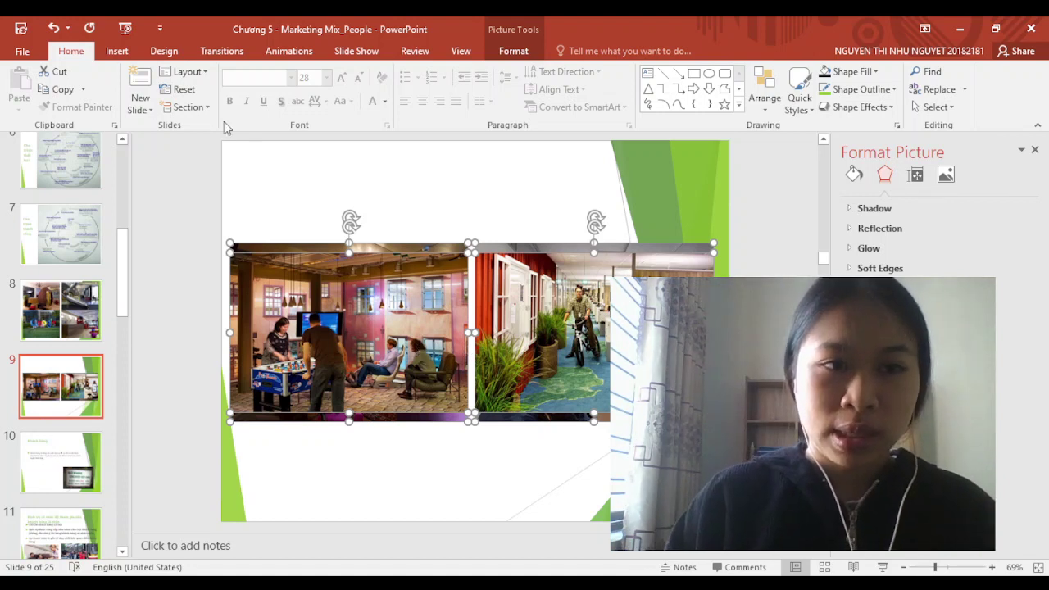
{"action": "left_click", "coordinate": [52, 28]}
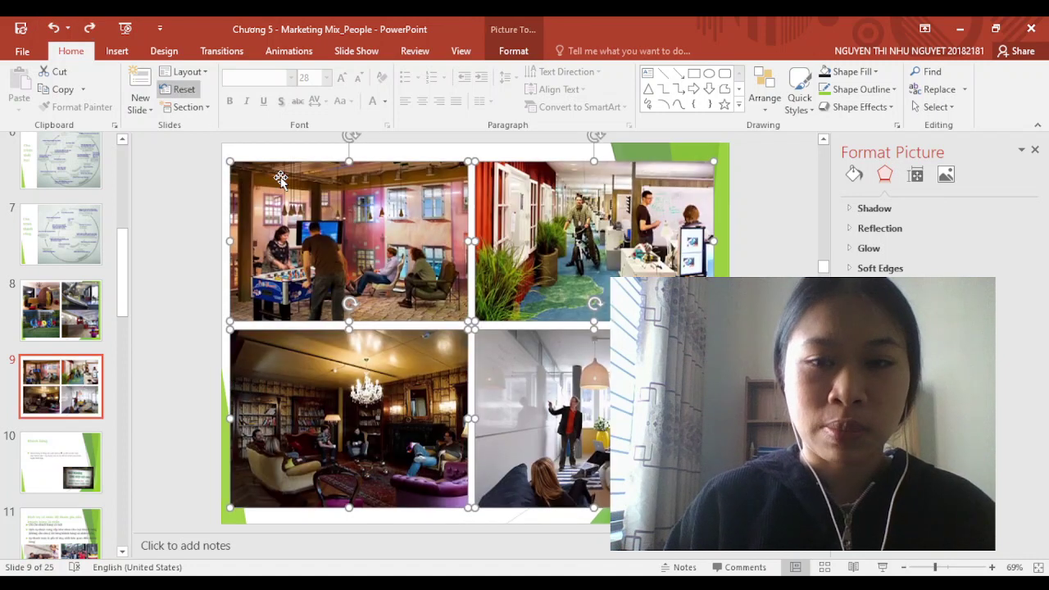
{"action": "key", "text": "Escape"}
Step through the slide thumbnails from slide 11 down to slide 22
{"action": "left_click", "coordinate": [62, 533]}
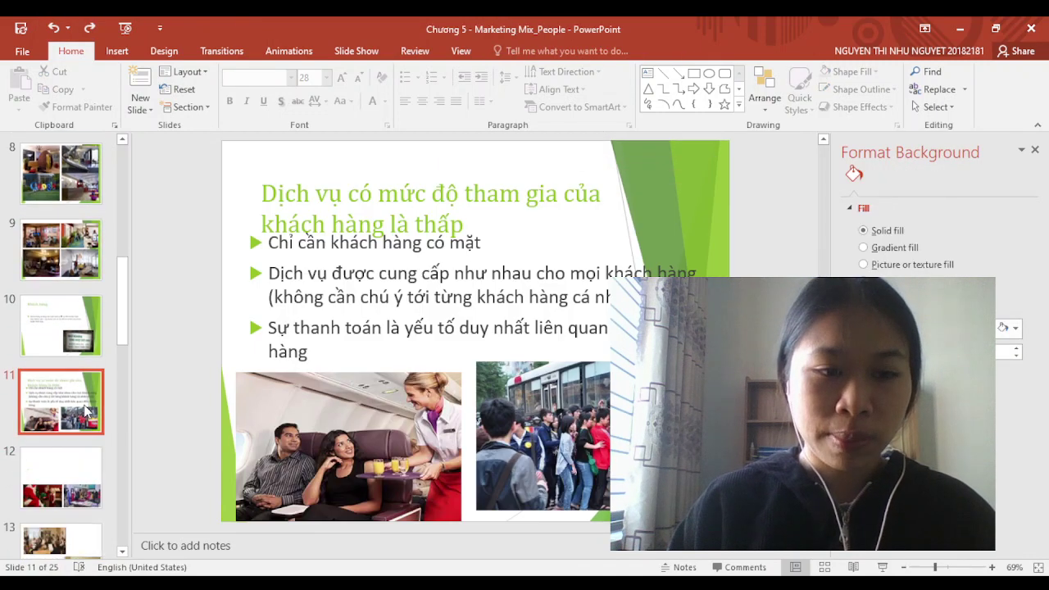
{"action": "left_click", "coordinate": [70, 312]}
{"action": "key", "text": "Down"}
{"action": "key", "text": "Down"}
{"action": "key", "text": "Down"}
{"action": "key", "text": "Down"}
{"action": "key", "text": "Down"}
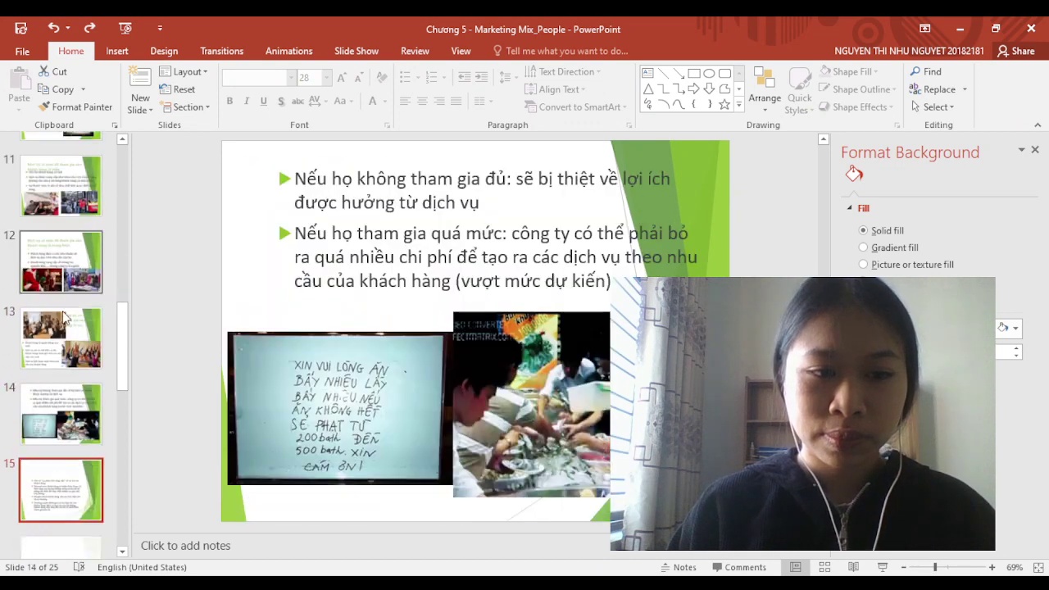
{"action": "key", "text": "Down"}
{"action": "key", "text": "Down"}
{"action": "key", "text": "Down"}
{"action": "key", "text": "Down"}
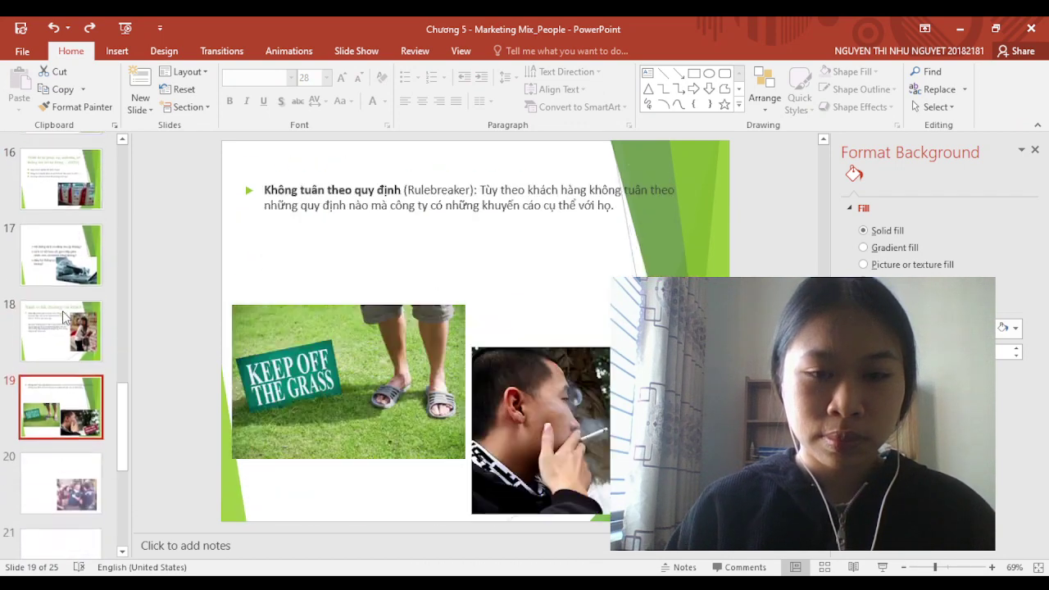
{"action": "key", "text": "Down"}
{"action": "key", "text": "Down"}
{"action": "key", "text": "Down"}
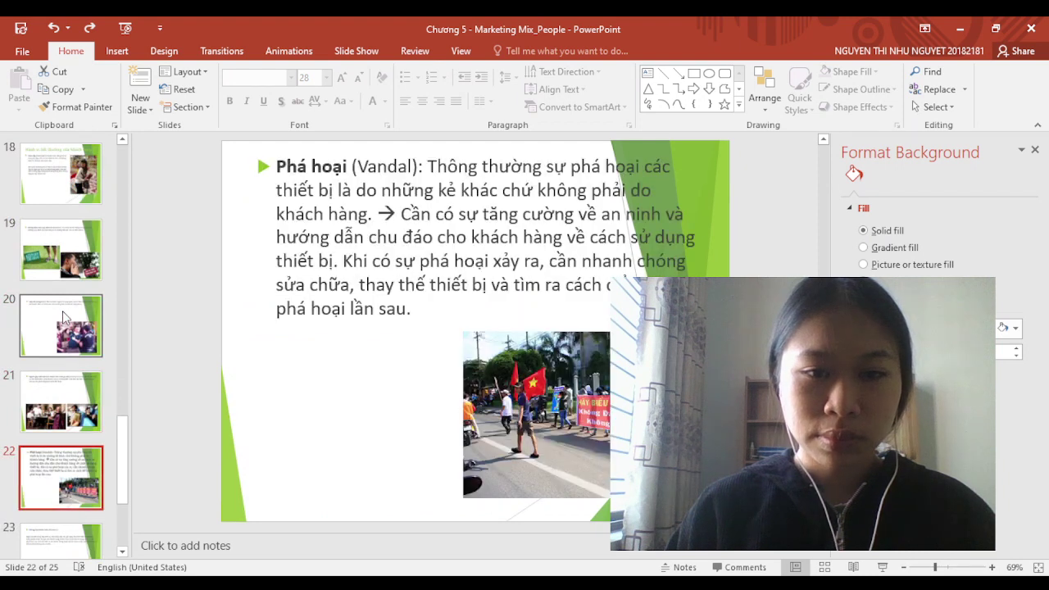
Insert a new slide 23 after slide 22 with Home > New Slide
{"action": "left_click", "coordinate": [31, 54]}
{"action": "left_click", "coordinate": [24, 46]}
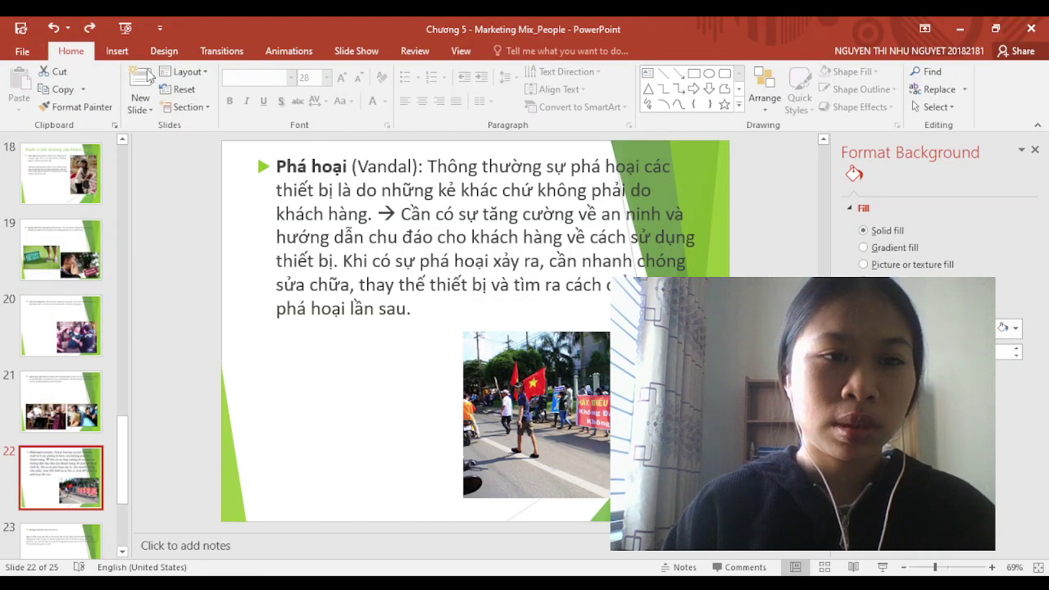
{"action": "left_click", "coordinate": [141, 78]}
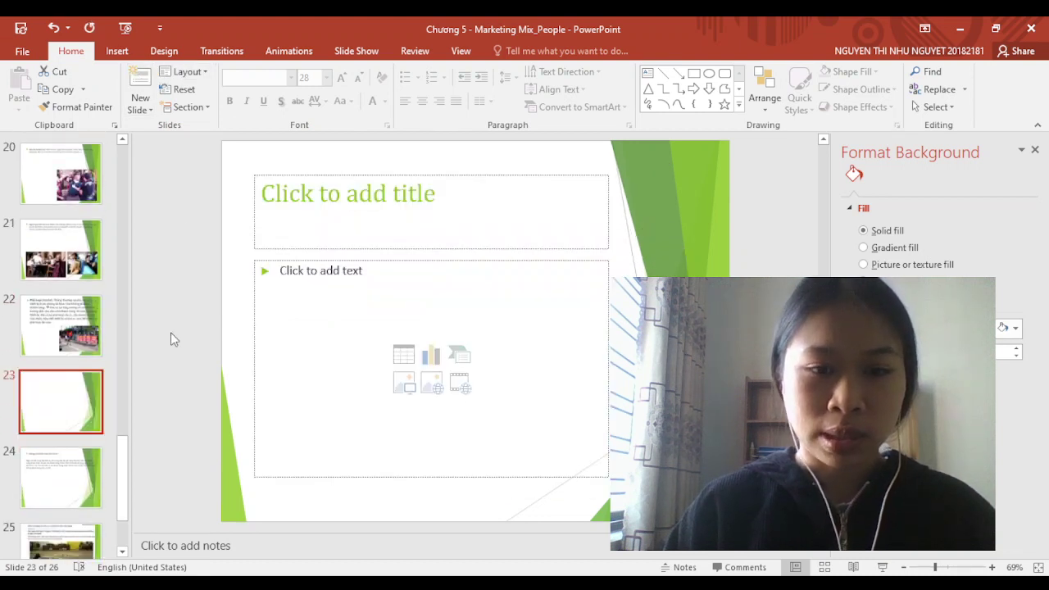
Delete the body content placeholder from slide 23, restoring the accidentally deleted title placeholder
{"action": "left_click", "coordinate": [384, 250]}
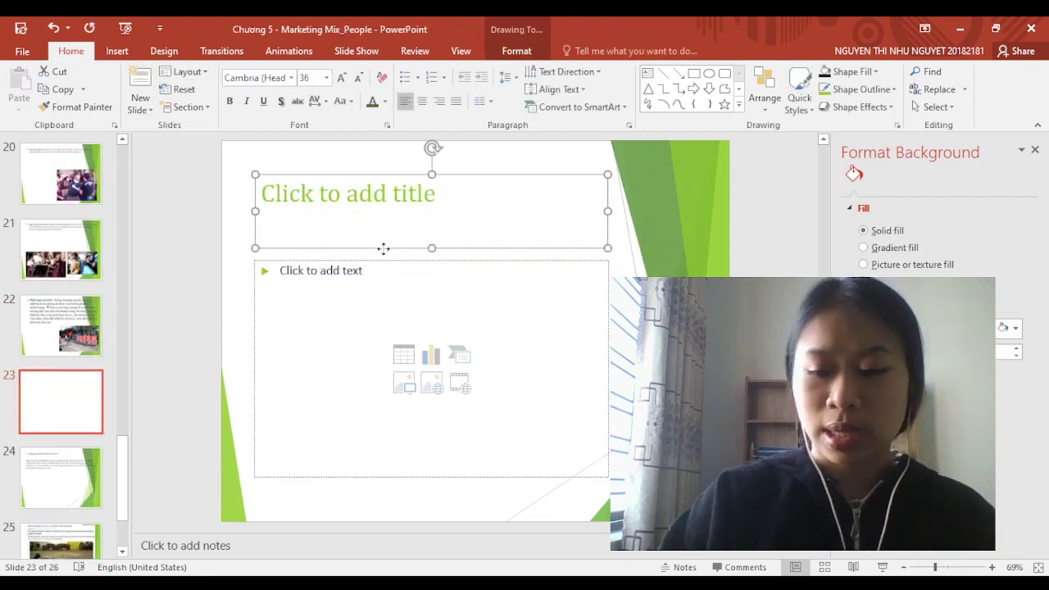
{"action": "key", "text": "Delete"}
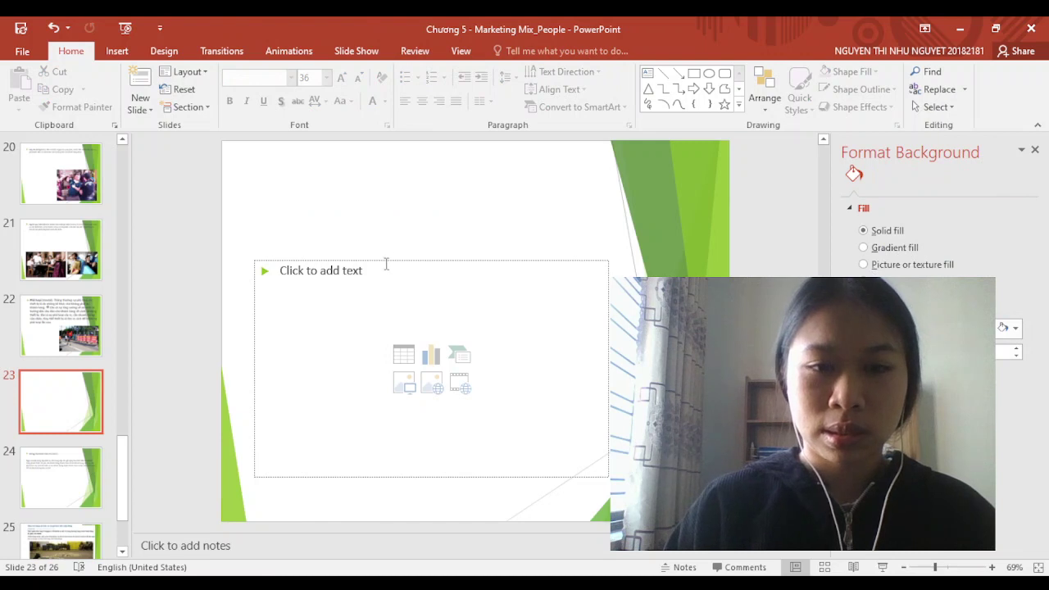
{"action": "left_click", "coordinate": [54, 26]}
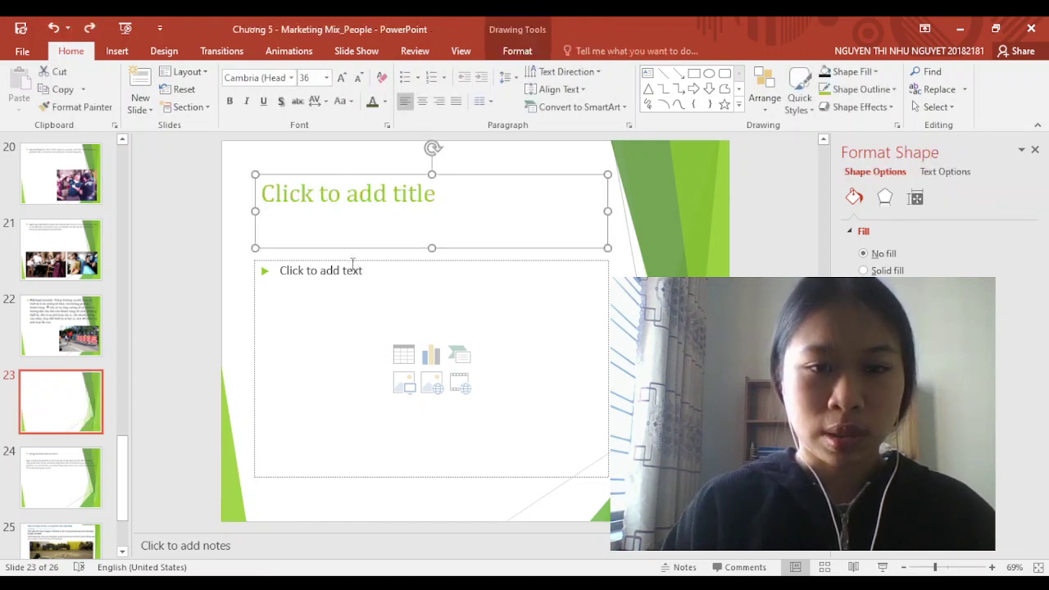
{"action": "left_click", "coordinate": [353, 264]}
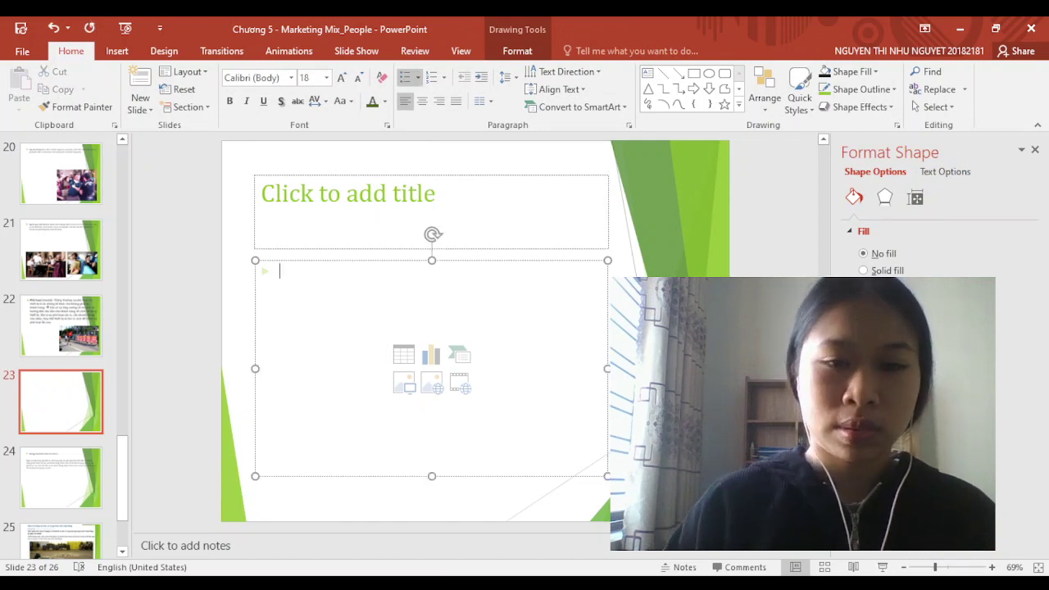
{"action": "left_click", "coordinate": [380, 262]}
{"action": "key", "text": "Delete"}
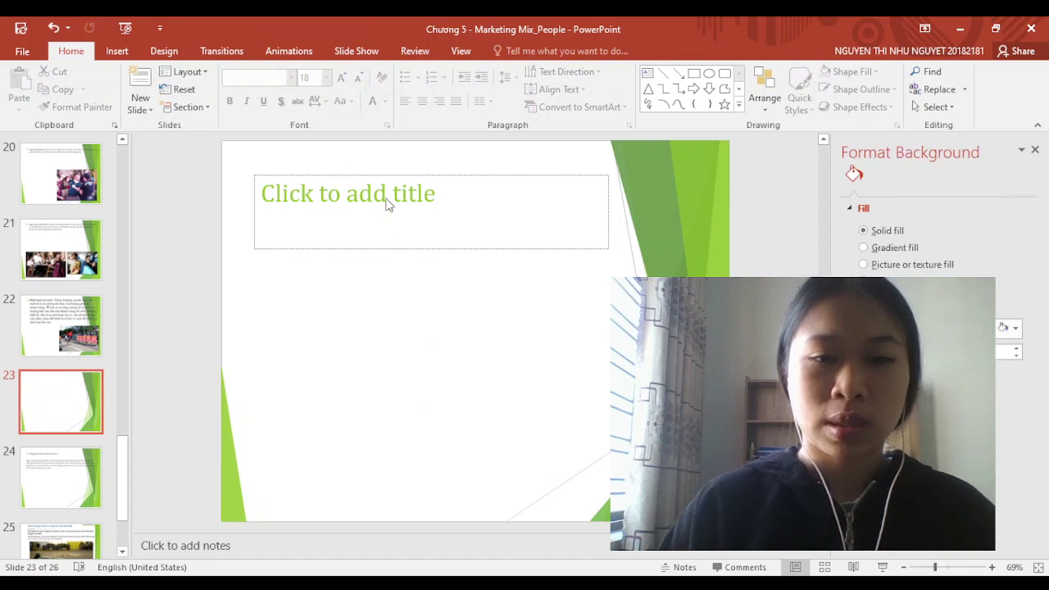
Type the slide title 'Cách sử dụng arrange-align', correcting the typos at the end
{"action": "left_click", "coordinate": [387, 201]}
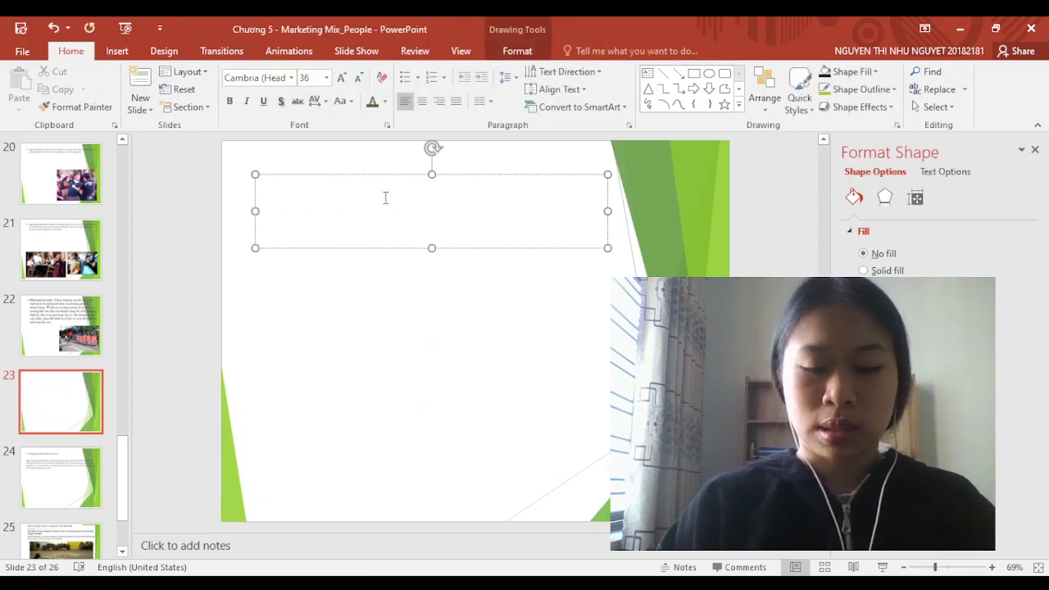
{"action": "type", "text": "Cacs"}
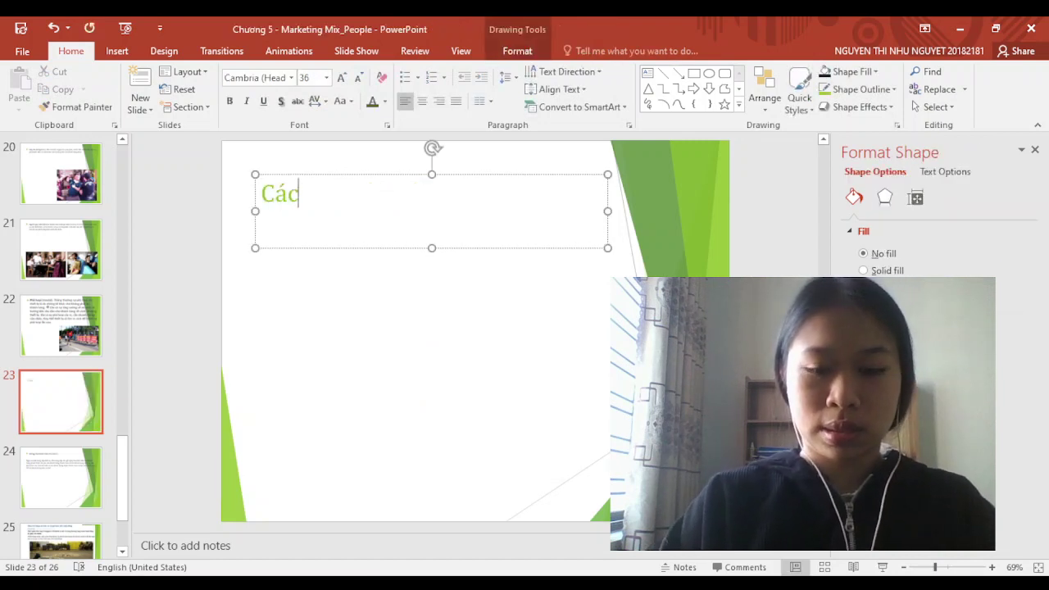
{"action": "type", "text": "h"}
{"action": "type", "text": "uwr"}
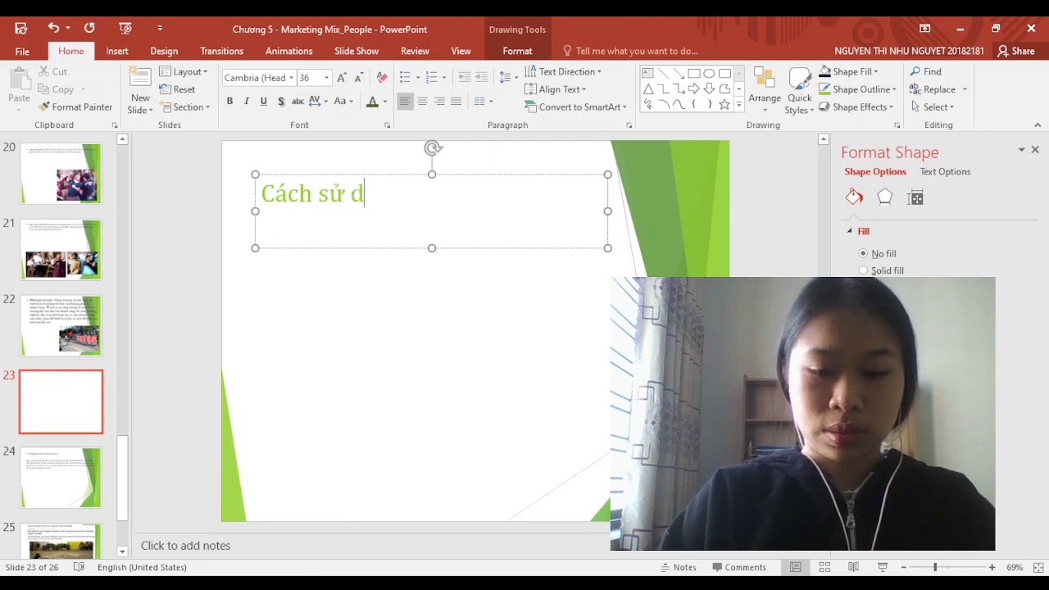
{"action": "type", "text": "arange"}
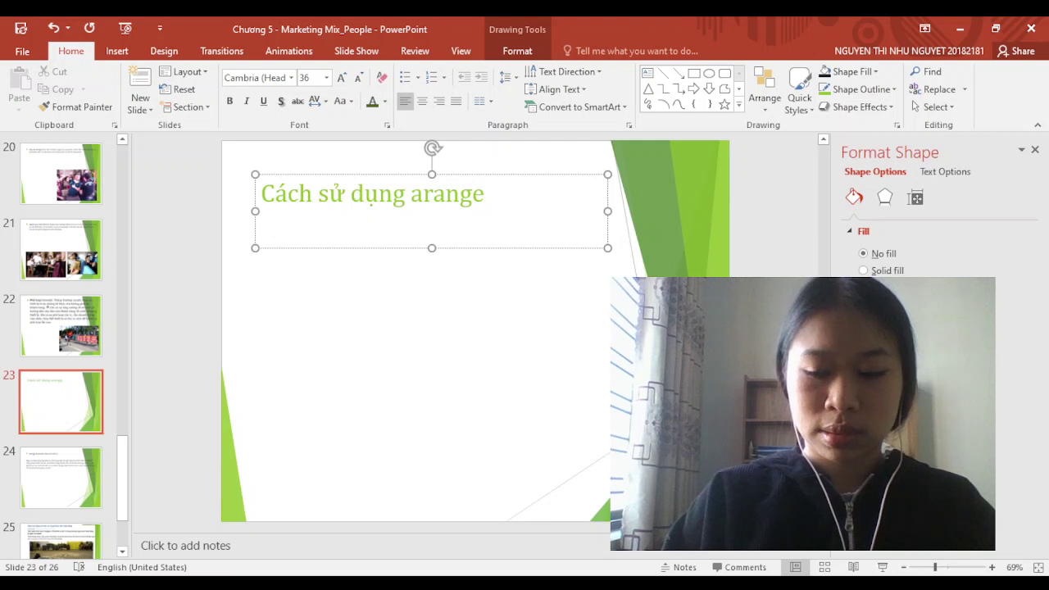
{"action": "key", "text": "BackSpace"}
{"action": "key", "text": "BackSpace"}
{"action": "key", "text": "BackSpace"}
{"action": "key", "text": "BackSpace"}
{"action": "type", "text": "range-al"}
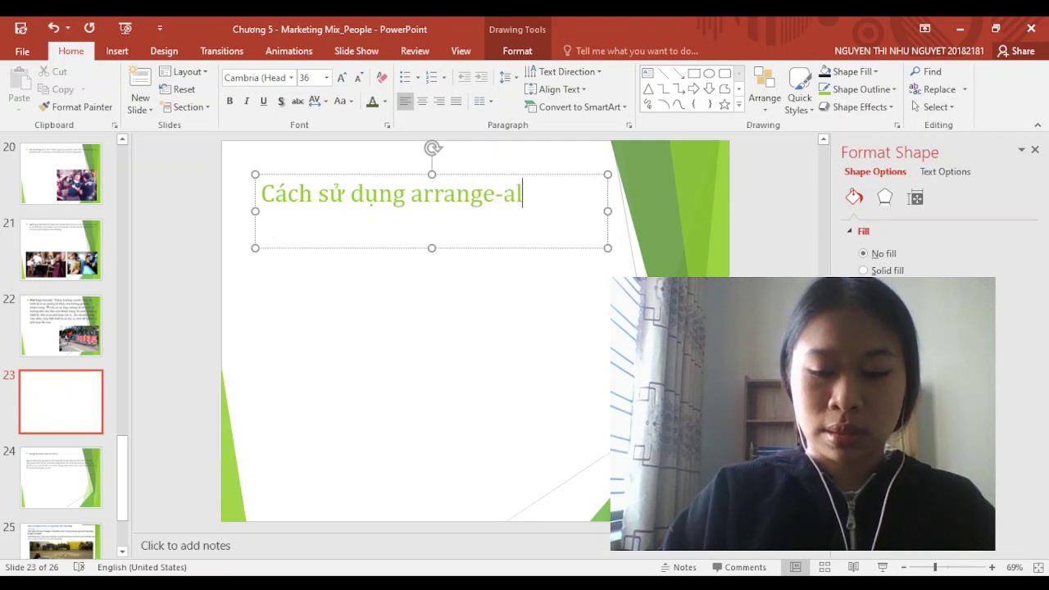
{"action": "type", "text": "in"}
{"action": "key", "text": "BackSpace"}
{"action": "type", "text": "ght"}
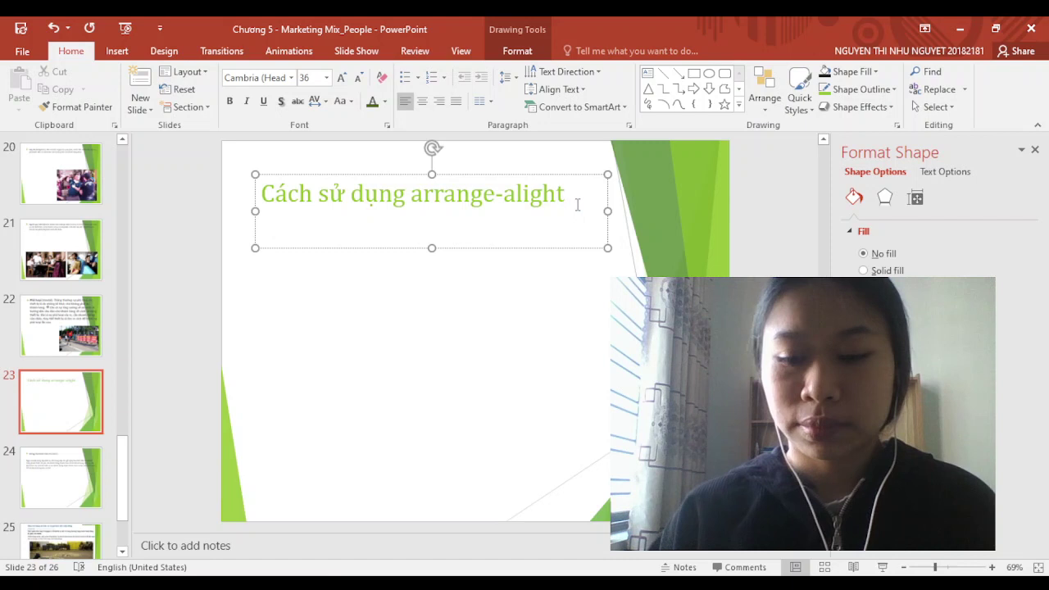
{"action": "key", "text": "BackSpace"}
{"action": "key", "text": "BackSpace"}
{"action": "type", "text": "n"}
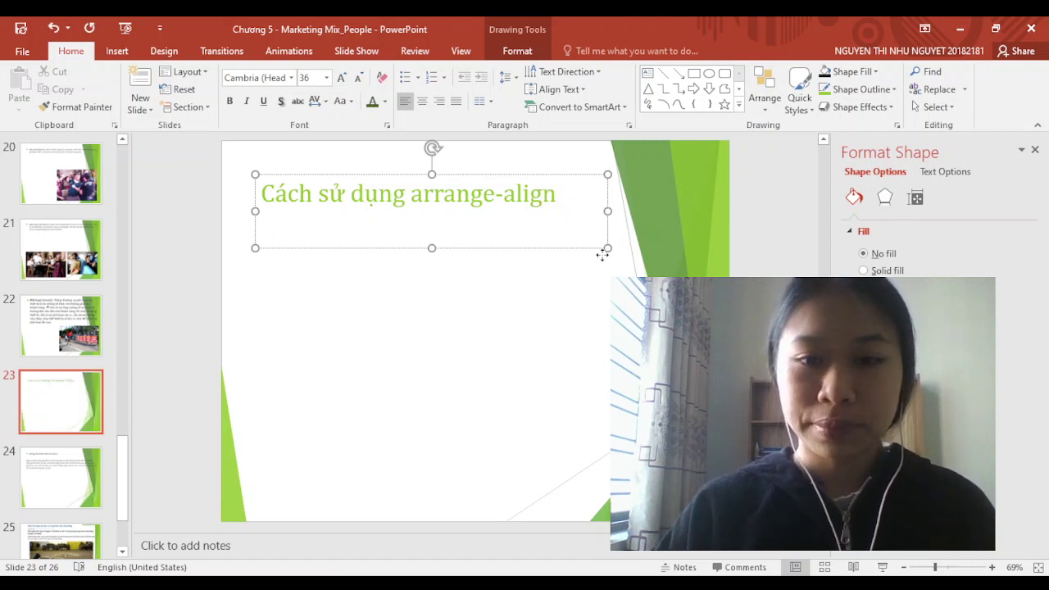
{"action": "left_click", "coordinate": [531, 315]}
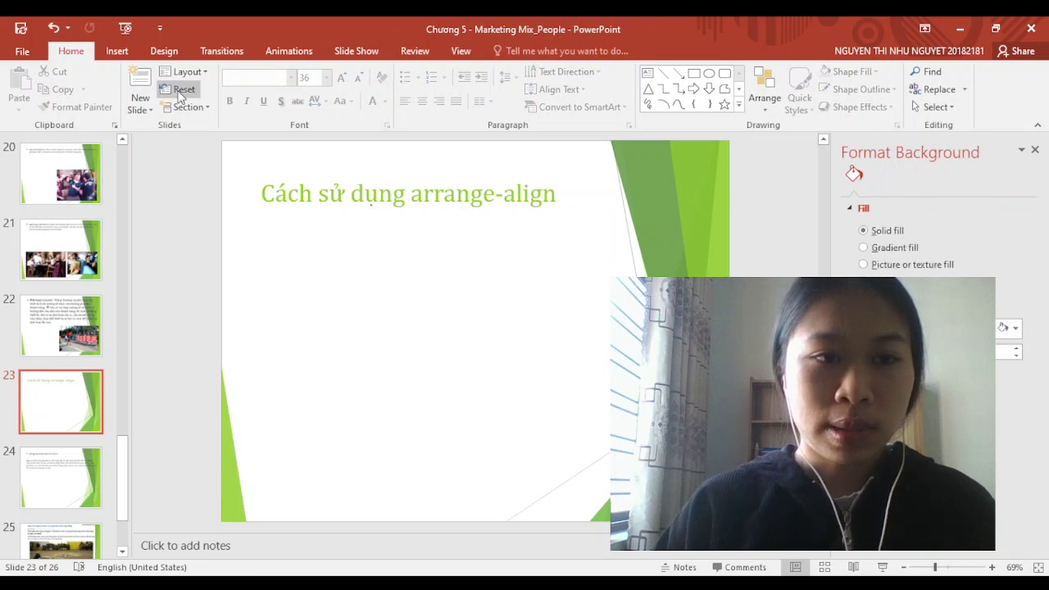
Draw a green oval on the left of slide 23 and paste several copies of it
{"action": "left_click", "coordinate": [118, 51]}
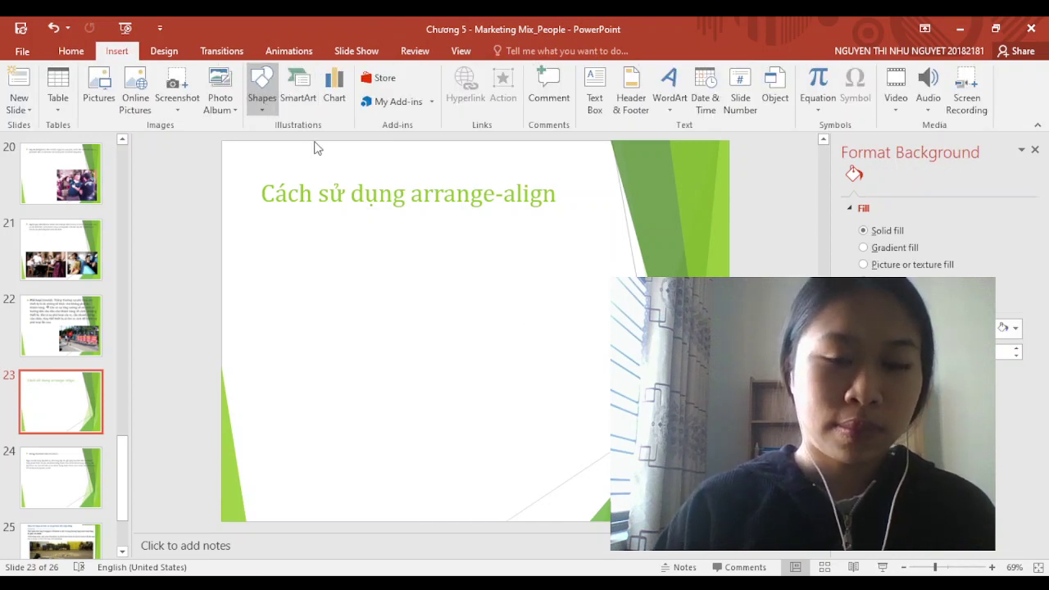
{"action": "left_click_drag", "start_coordinate": [280, 303], "coordinate": [332, 395]}
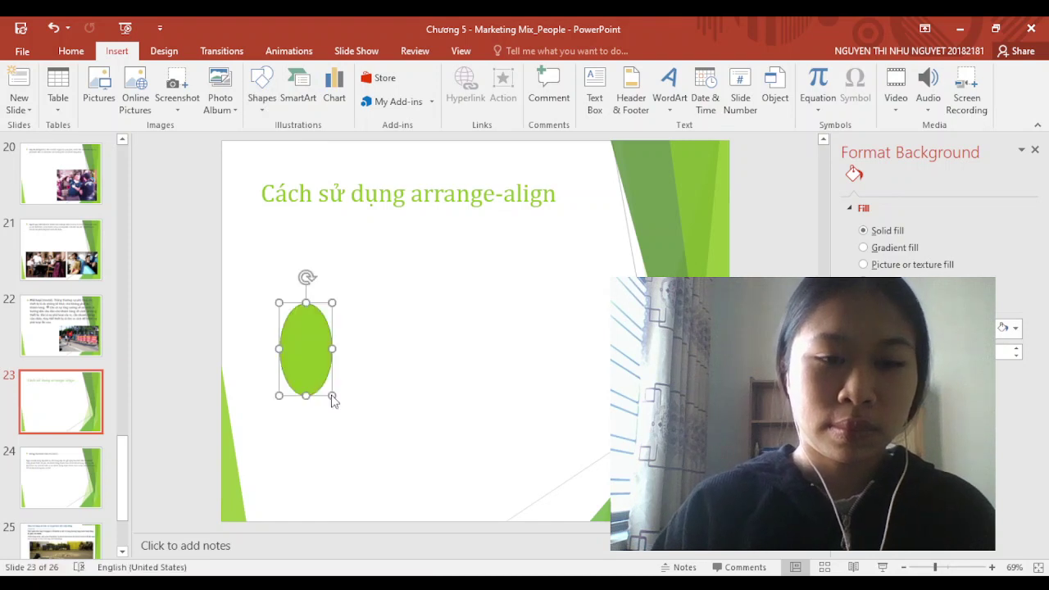
{"action": "left_click", "coordinate": [396, 355]}
{"action": "left_click", "coordinate": [319, 331]}
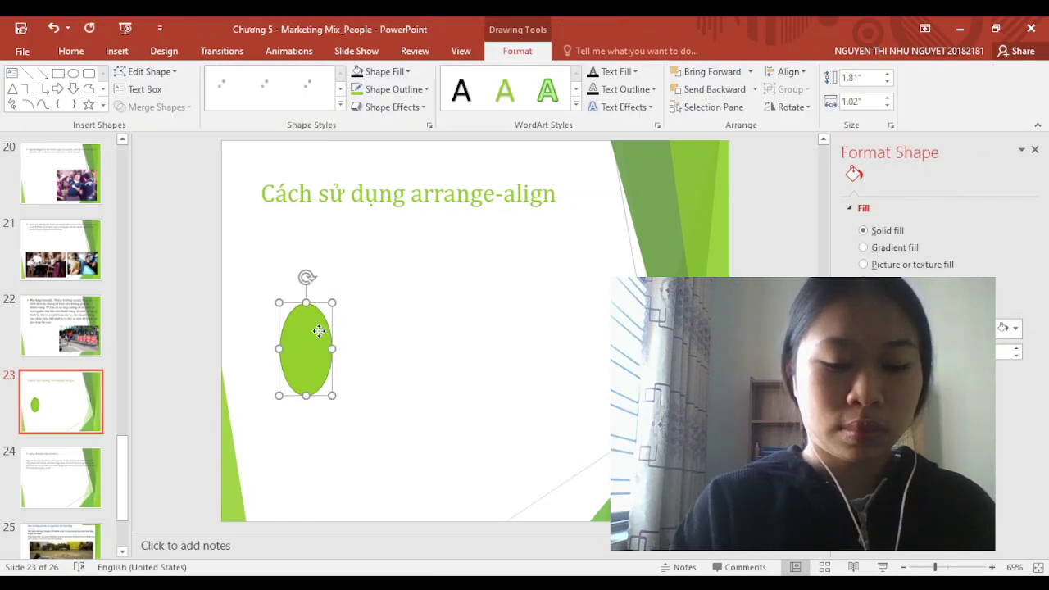
{"action": "key", "text": "ctrl+c"}
{"action": "key", "text": "ctrl+v"}
{"action": "key", "text": "ctrl+v"}
{"action": "key", "text": "ctrl+v"}
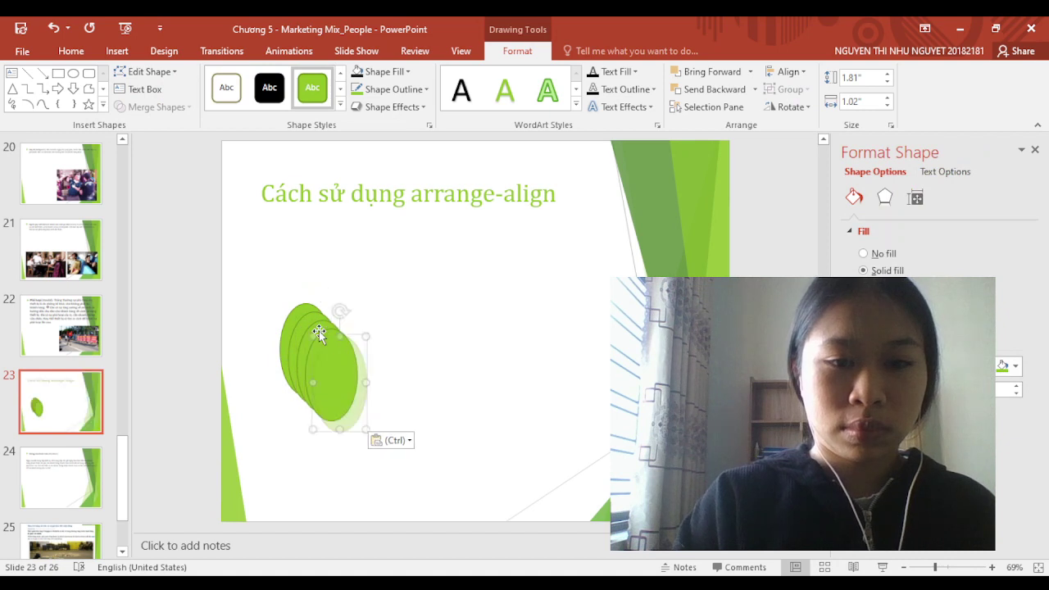
Spread the copied ovals across the slide, reshaping one into a circle at top centre
{"action": "mouse_move", "coordinate": [340, 337]}
{"action": "left_mouse_down"}
{"action": "mouse_move", "coordinate": [342, 376]}
{"action": "mouse_move", "coordinate": [437, 259]}
{"action": "left_mouse_up"}
{"action": "left_click_drag", "start_coordinate": [326, 372], "coordinate": [656, 332]}
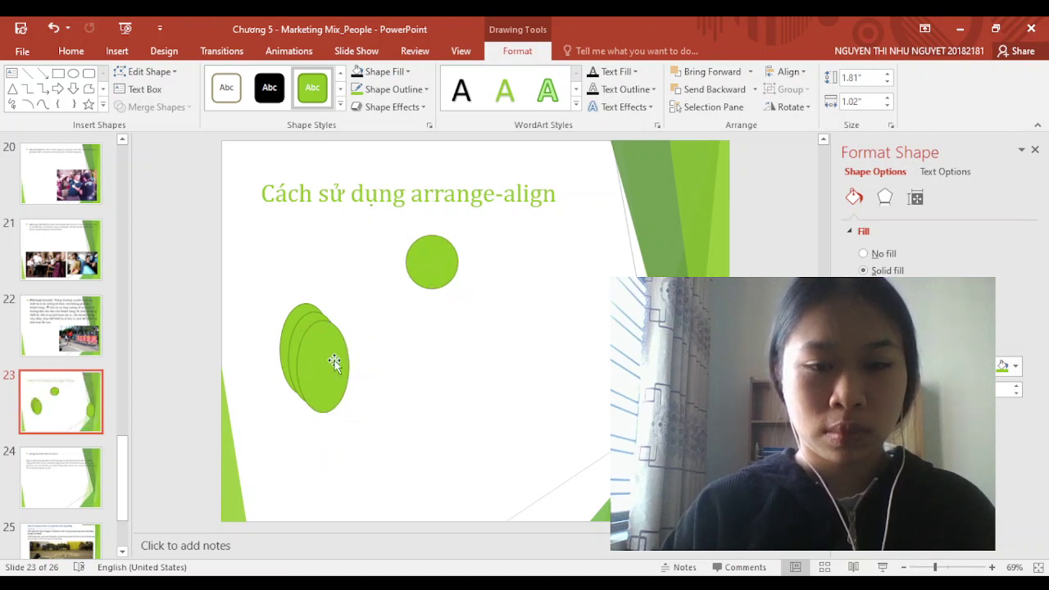
{"action": "left_click_drag", "start_coordinate": [335, 364], "coordinate": [550, 297]}
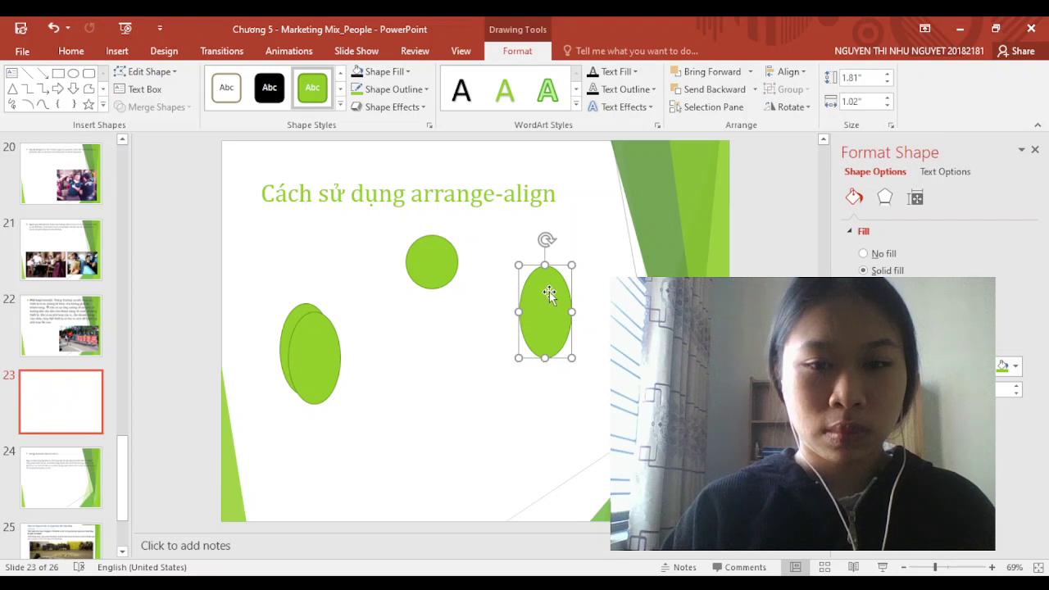
{"action": "left_click_drag", "start_coordinate": [545, 265], "coordinate": [545, 312]}
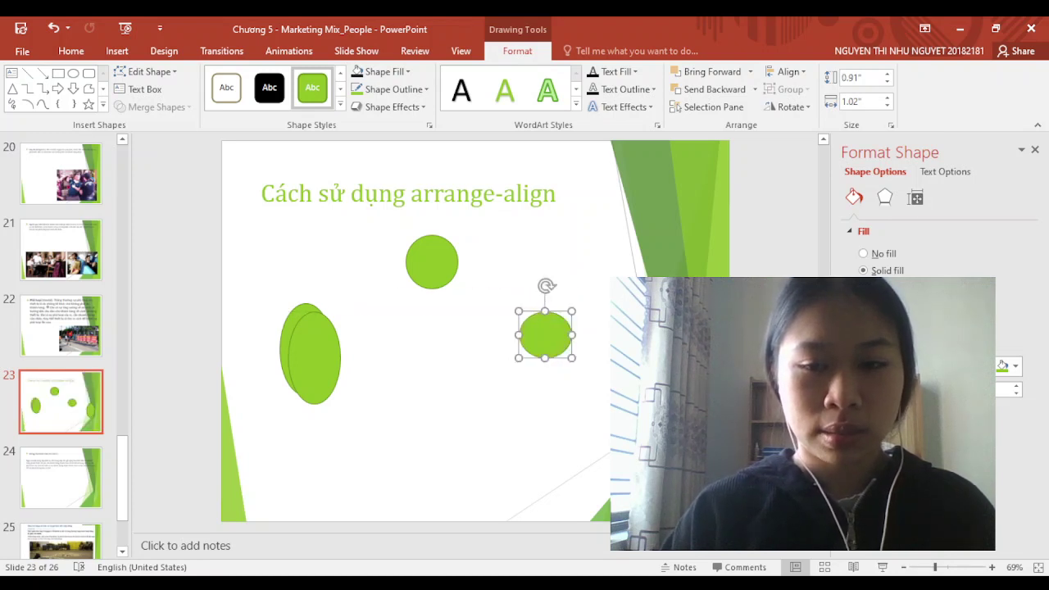
{"action": "key", "text": "ctrl+z"}
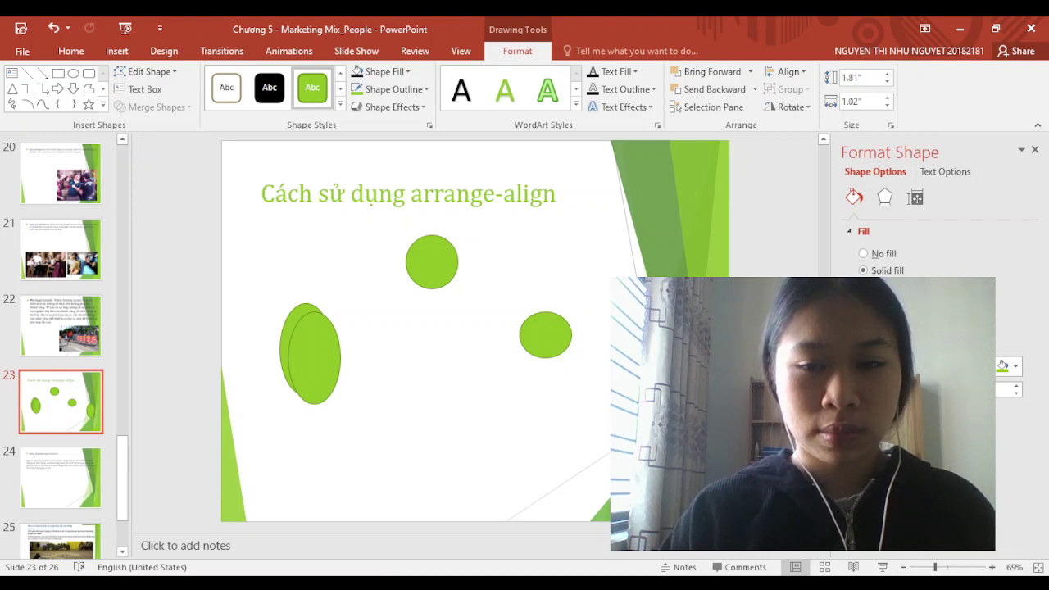
{"action": "key", "text": "ctrl+z"}
{"action": "left_click_drag", "start_coordinate": [331, 379], "coordinate": [375, 357]}
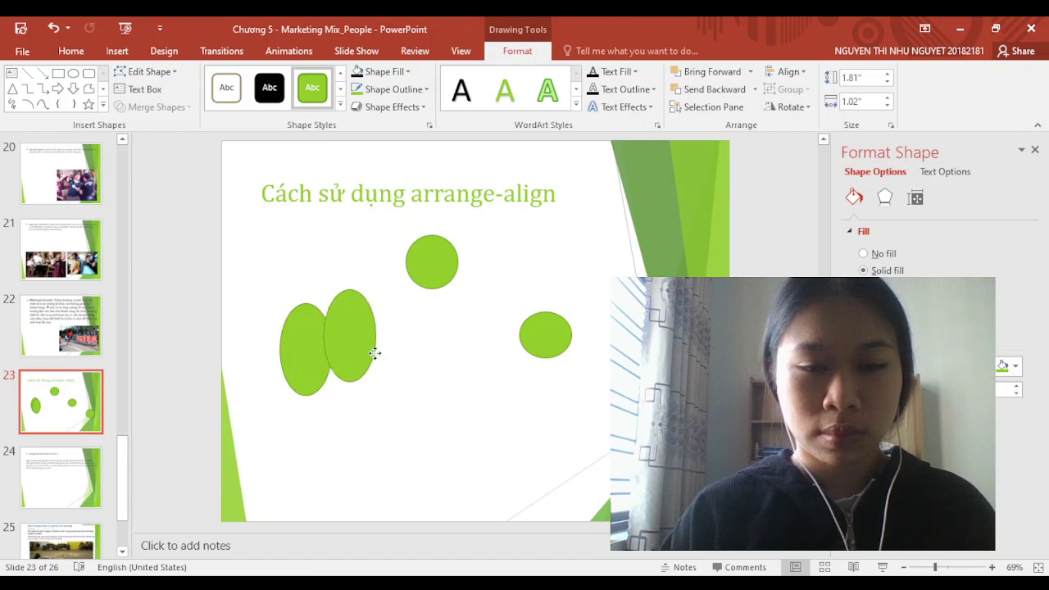
{"action": "mouse_move", "coordinate": [281, 359]}
{"action": "left_mouse_down"}
{"action": "mouse_move", "coordinate": [246, 381]}
{"action": "mouse_move", "coordinate": [267, 327]}
{"action": "left_mouse_up"}
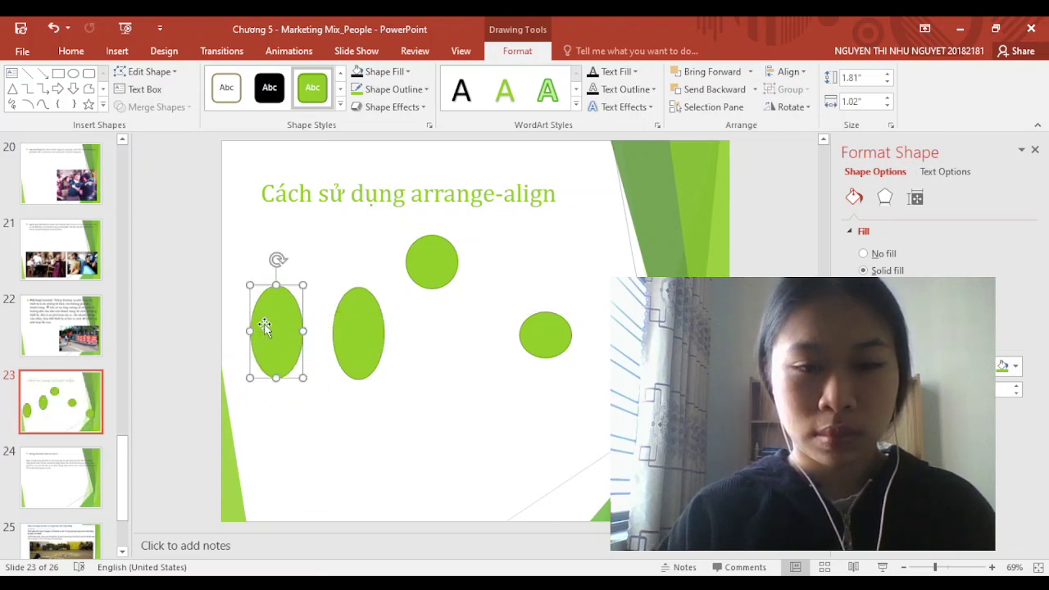
Resize the tall middle and left ovals into circles, then select the circles together
{"action": "left_click_drag", "start_coordinate": [367, 315], "coordinate": [367, 312]}
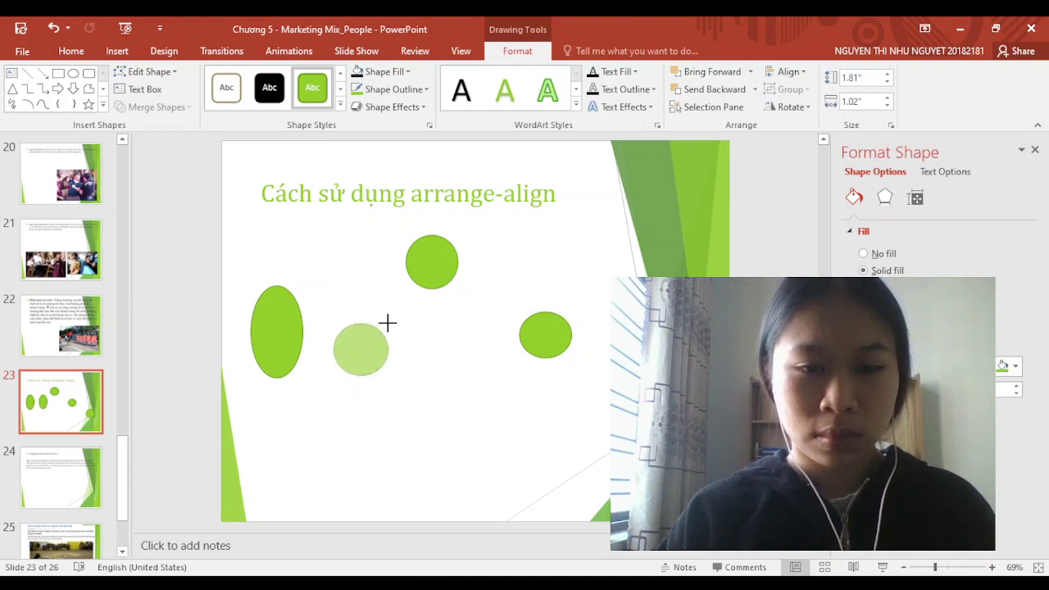
{"action": "left_click_drag", "start_coordinate": [387, 283], "coordinate": [388, 323]}
{"action": "left_click", "coordinate": [276, 296]}
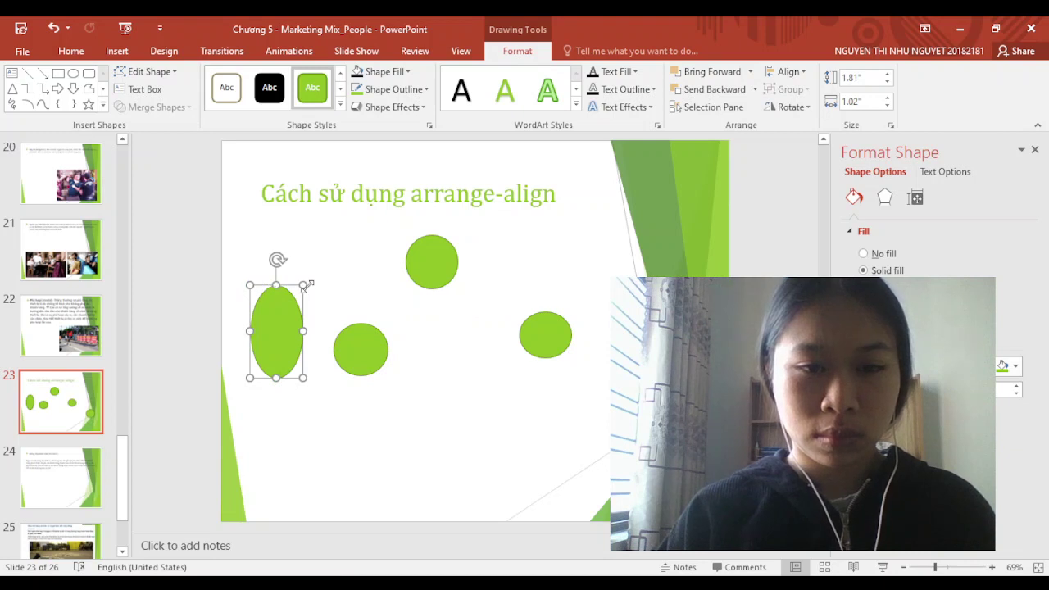
{"action": "left_click_drag", "start_coordinate": [305, 285], "coordinate": [312, 323]}
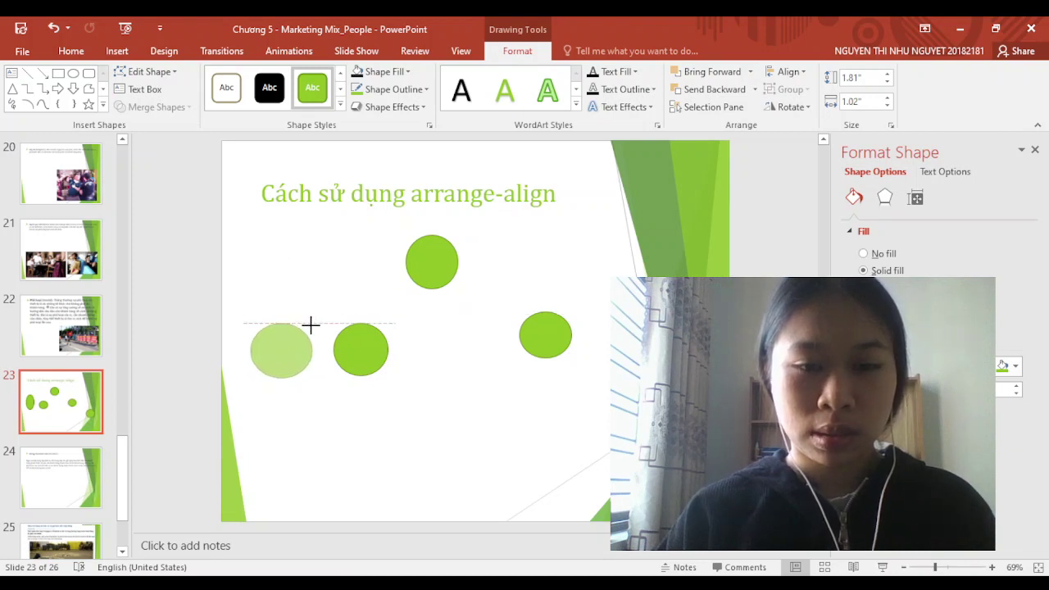
{"action": "left_click", "coordinate": [362, 348]}
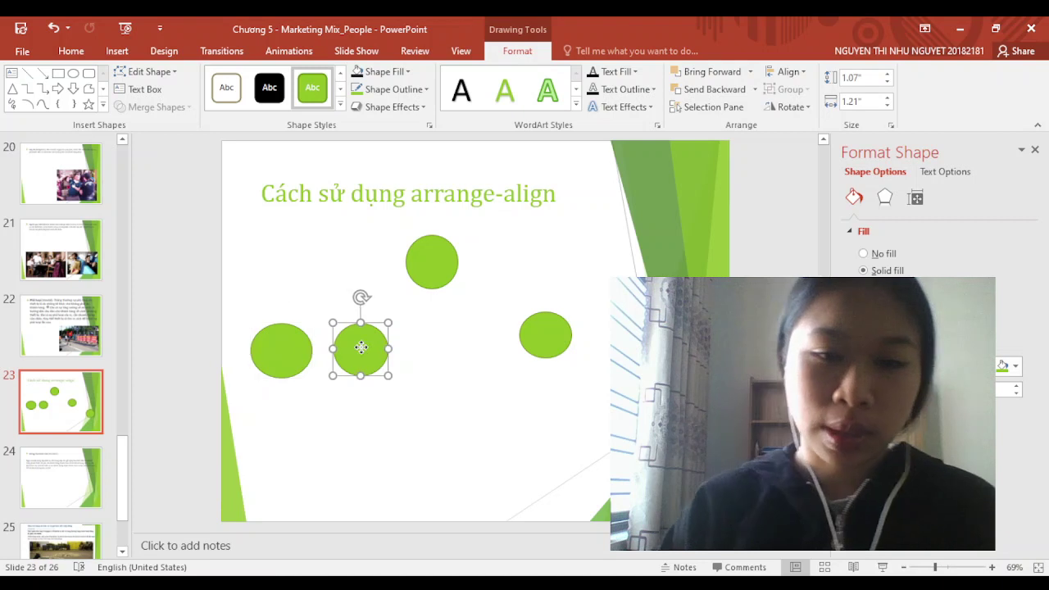
{"action": "left_click", "coordinate": [285, 350]}
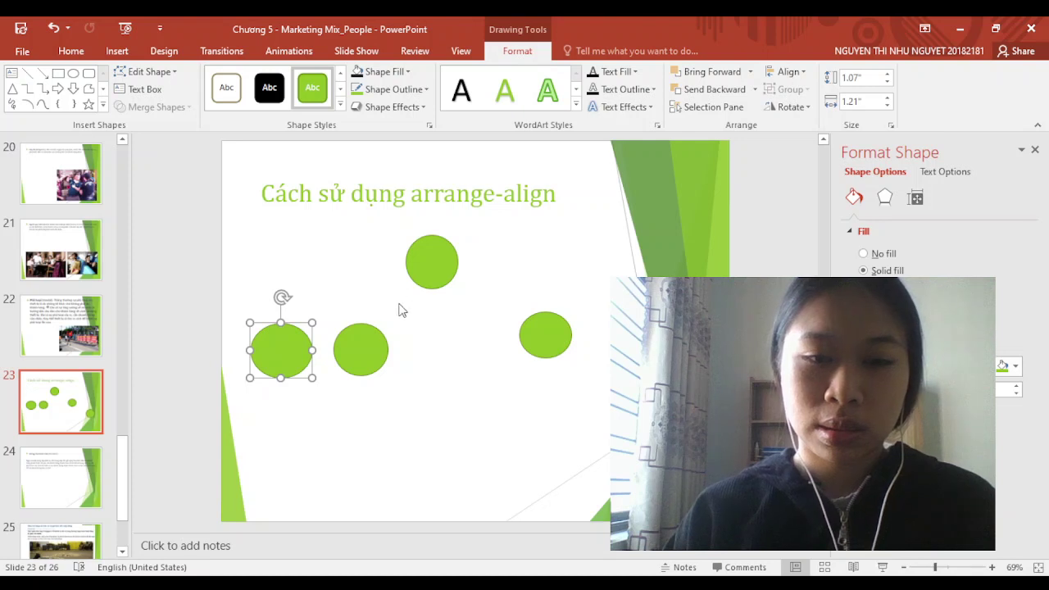
{"action": "left_click", "coordinate": [378, 347], "text": "shift"}
{"action": "left_click", "coordinate": [460, 268], "text": "shift"}
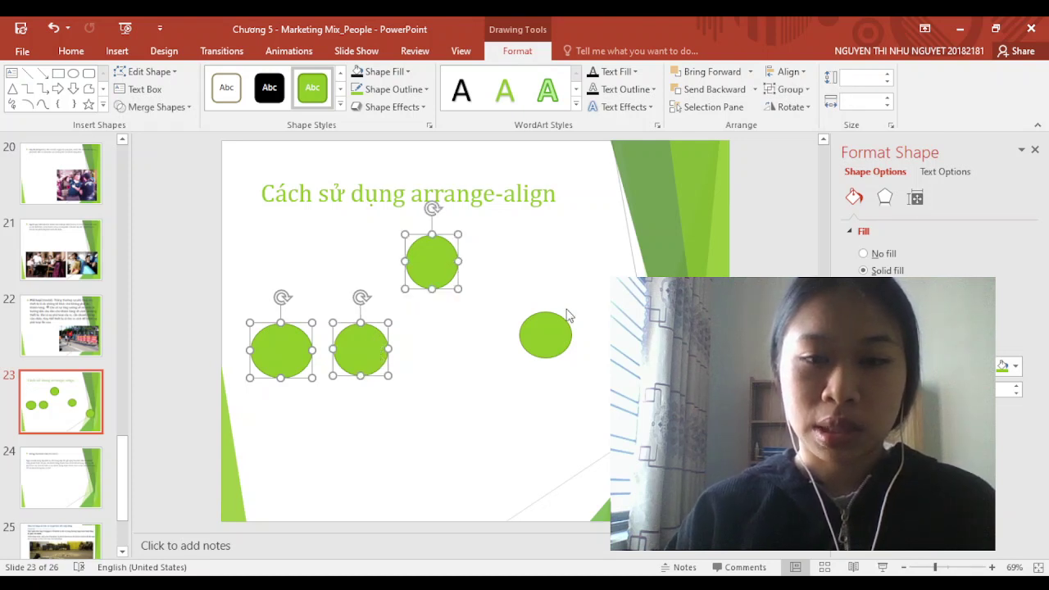
{"action": "left_click", "coordinate": [568, 345], "text": "shift"}
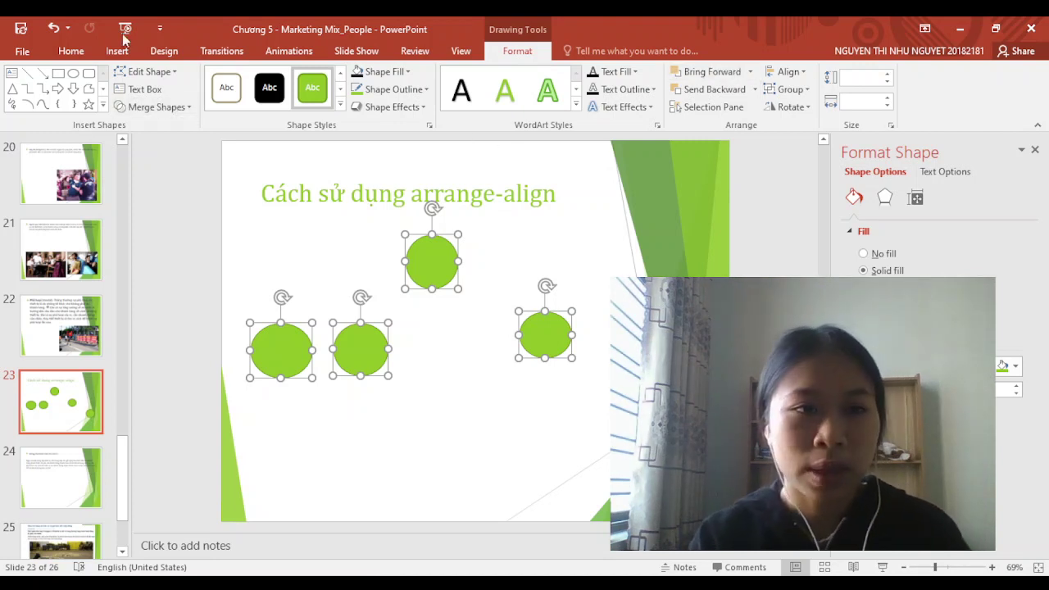
{"action": "left_click", "coordinate": [72, 50]}
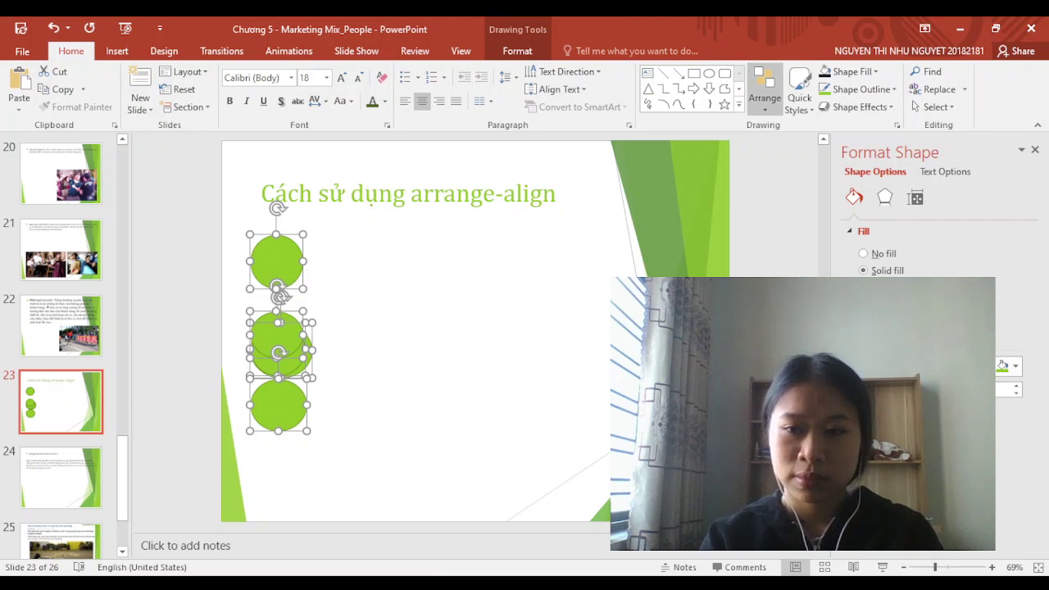
{"action": "left_click", "coordinate": [765, 86]}
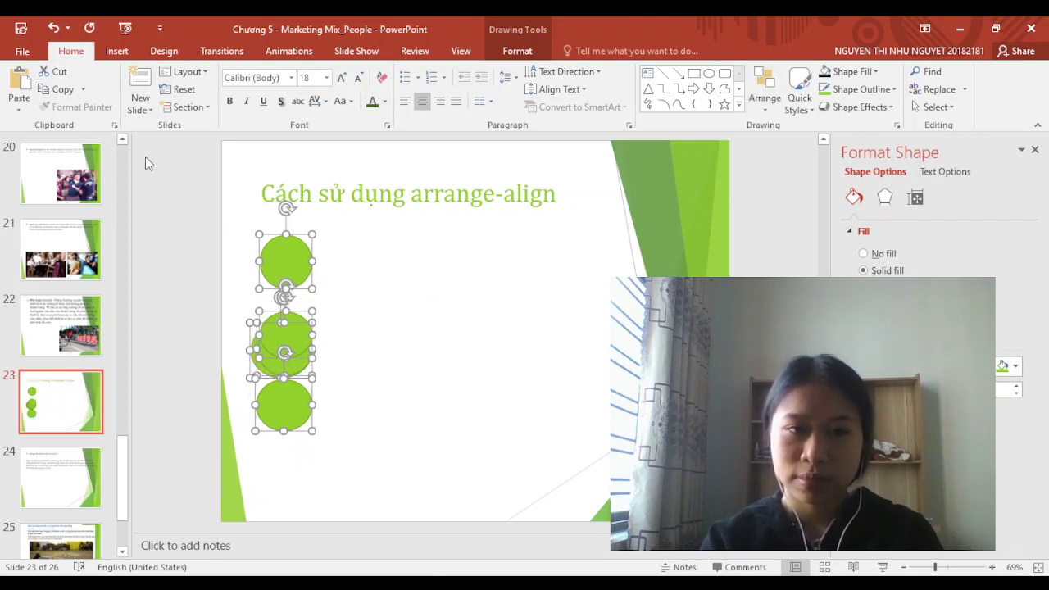
{"action": "left_click", "coordinate": [53, 24]}
{"action": "left_click", "coordinate": [52, 24]}
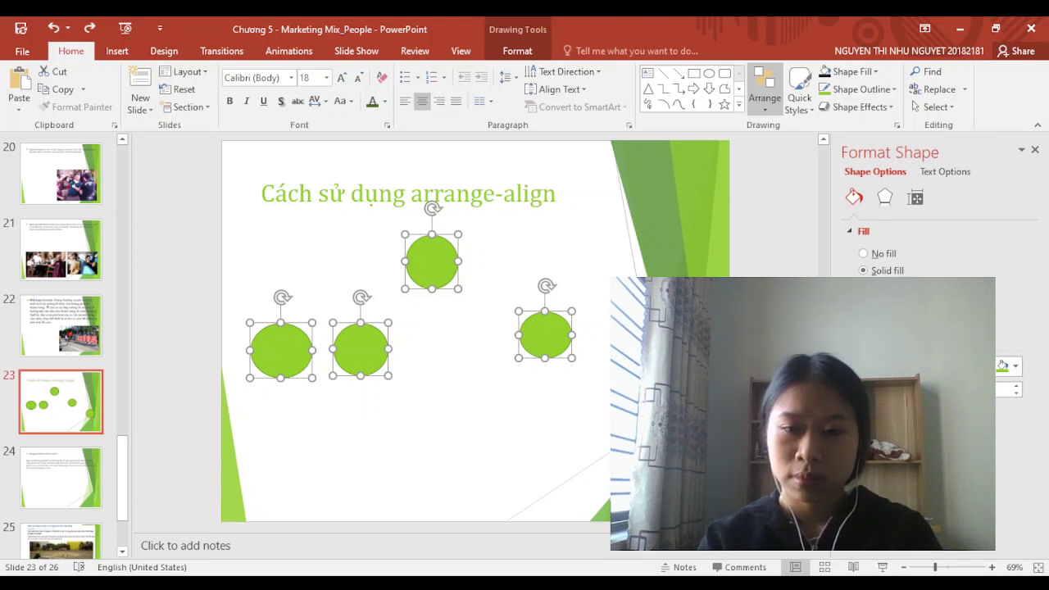
Redo and undo the earlier circle arrangements, leaving the circles scattered again
{"action": "key", "text": "ctrl+y"}
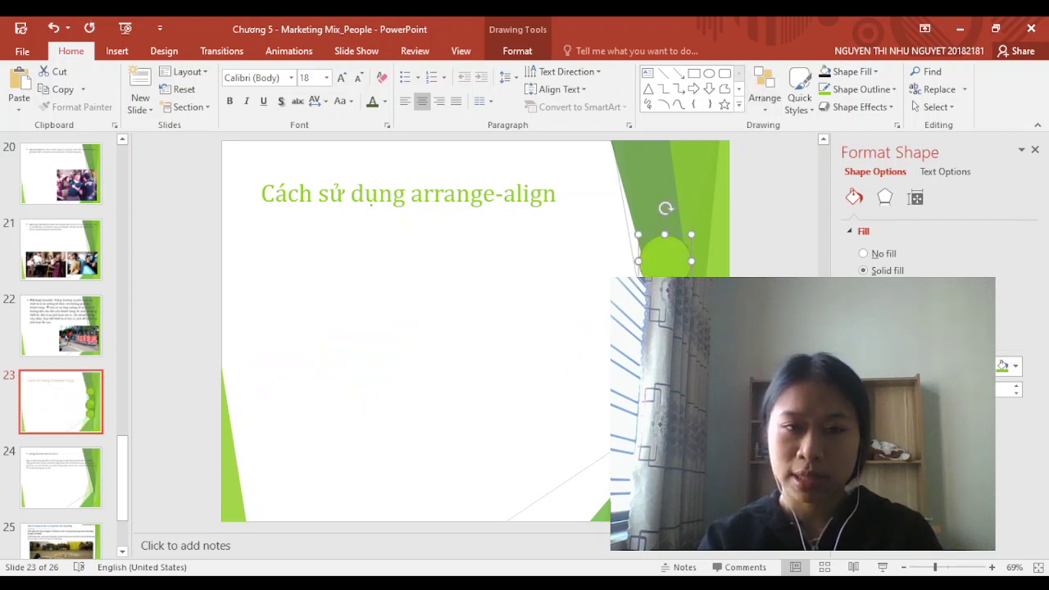
{"action": "left_click", "coordinate": [54, 30]}
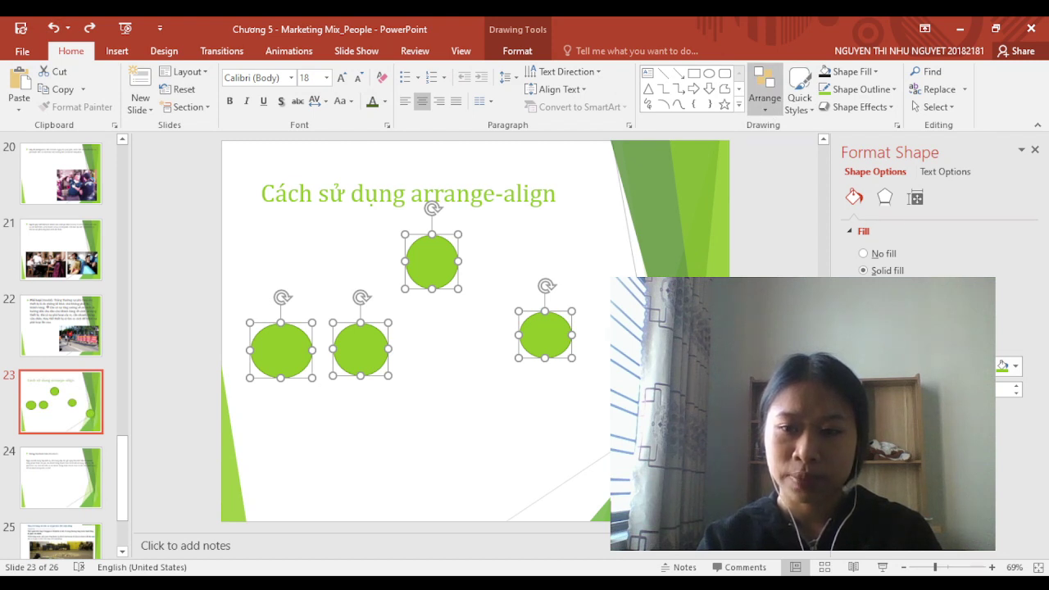
{"action": "key", "text": "ctrl+y"}
{"action": "key", "text": "ctrl+y"}
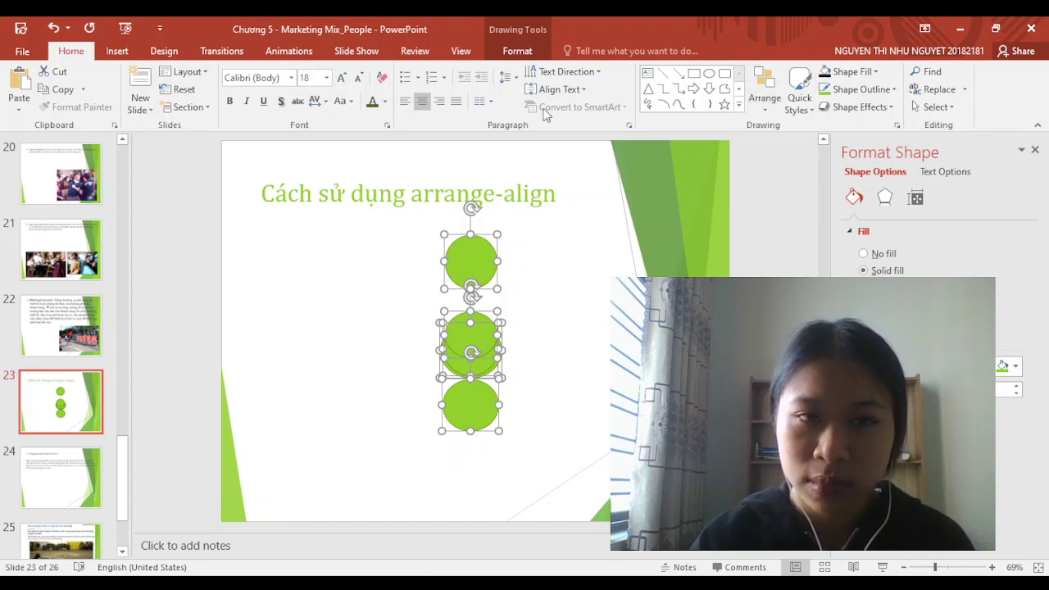
{"action": "key", "text": "ctrl+z"}
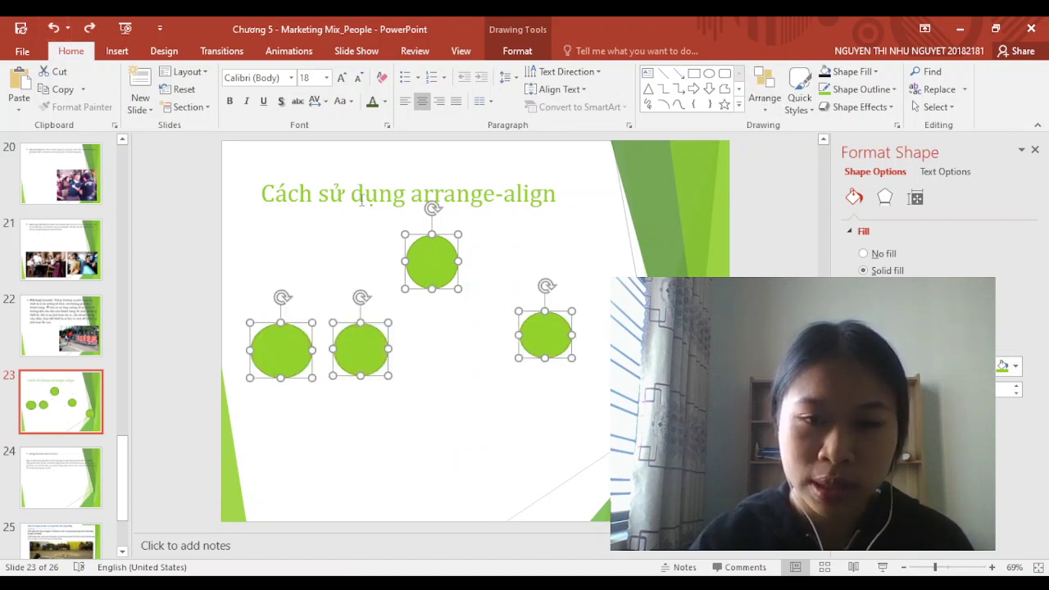
{"action": "left_click", "coordinate": [425, 262]}
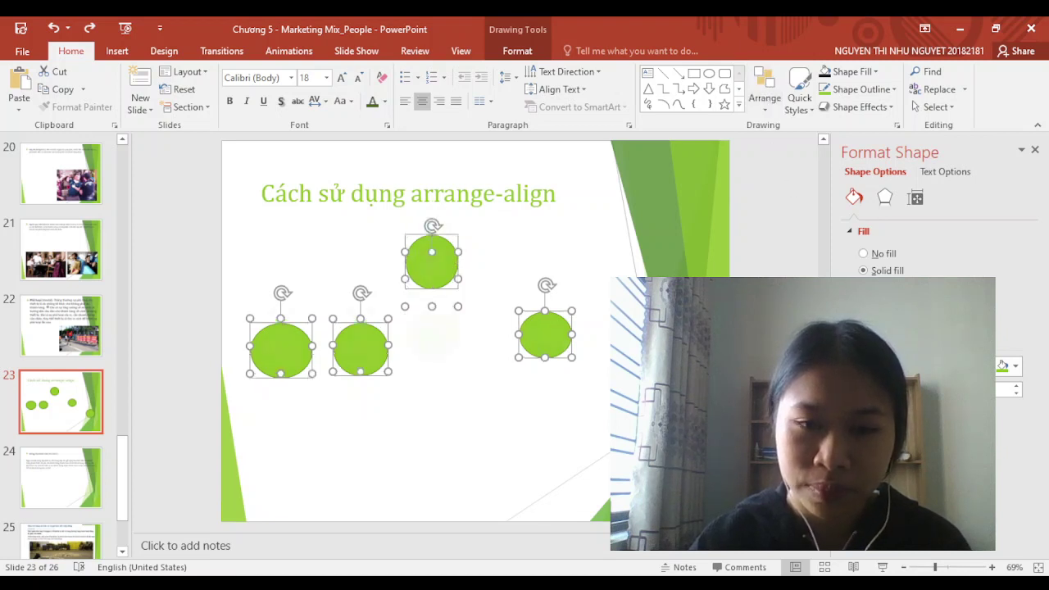
Apply Align Middle with Alt+H, G, A, M to centre the circles on one horizontal line
{"action": "key", "text": "alt+h"}
{"action": "key", "text": "g"}
{"action": "key", "text": "a"}
{"action": "key", "text": "m"}
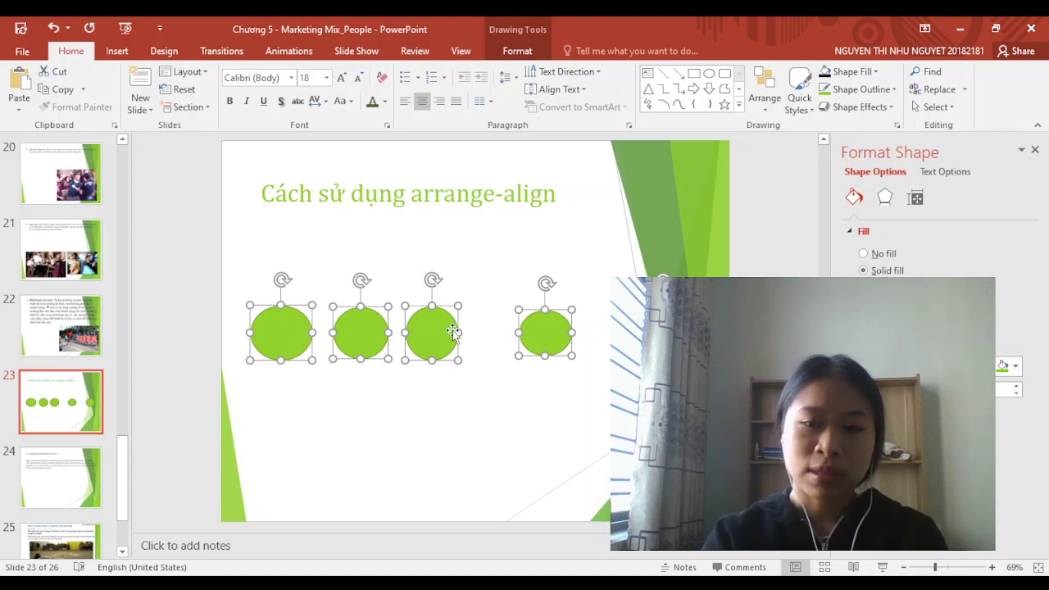
Nudge the third circle slightly right and down to line it up with the row
{"action": "left_click", "coordinate": [527, 209]}
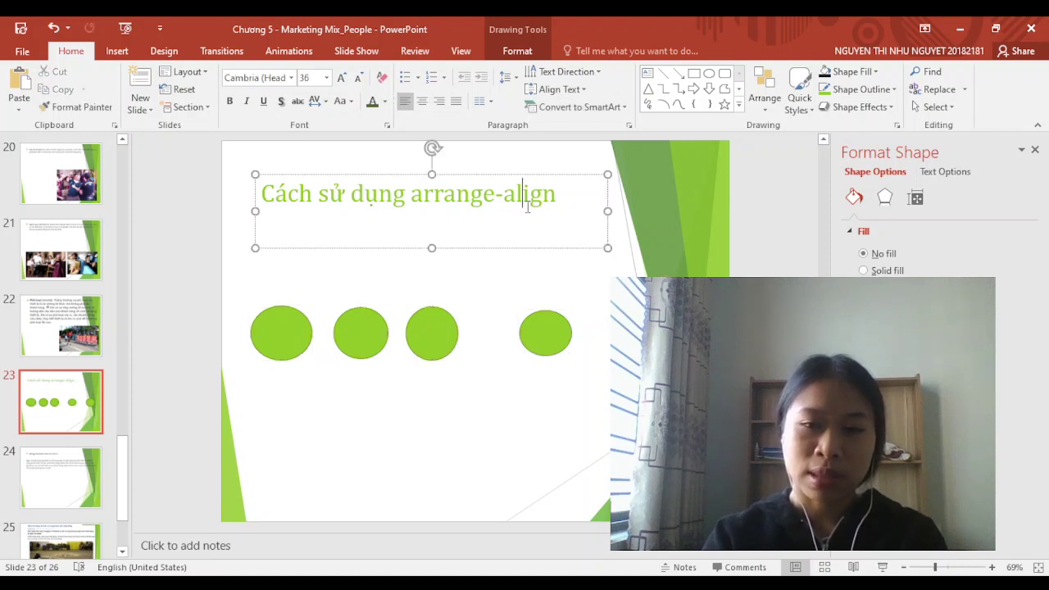
{"action": "left_click", "coordinate": [505, 285]}
{"action": "left_click", "coordinate": [435, 333]}
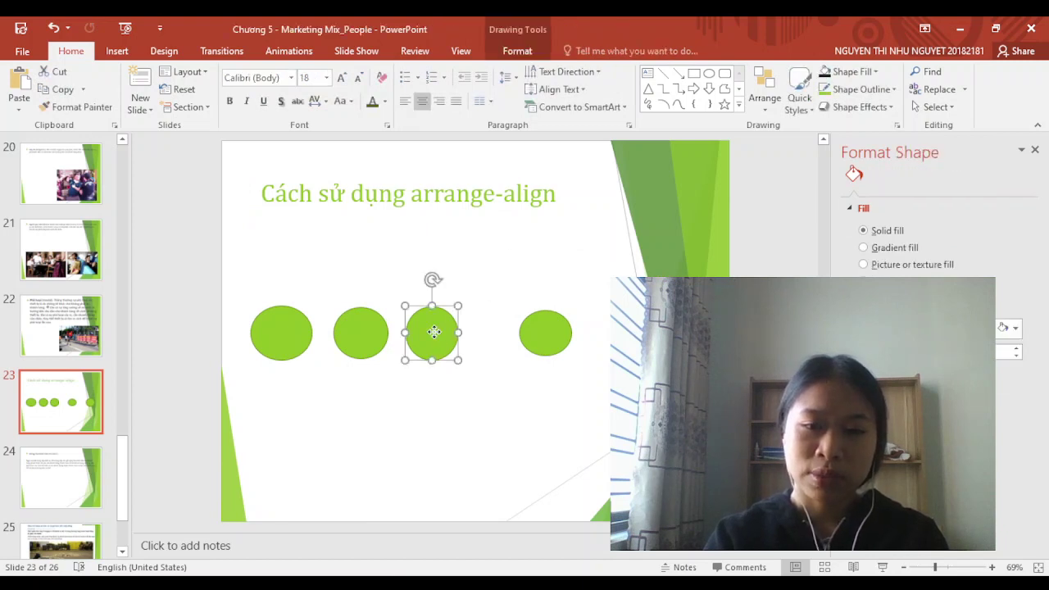
{"action": "left_click_drag", "start_coordinate": [441, 333], "coordinate": [446, 337]}
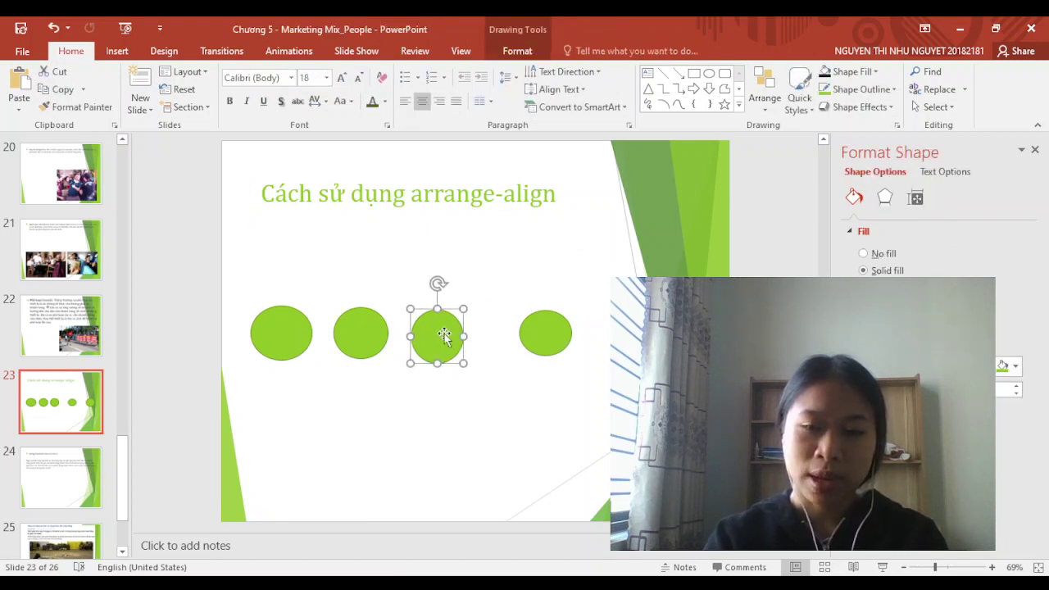
{"action": "left_click", "coordinate": [570, 336]}
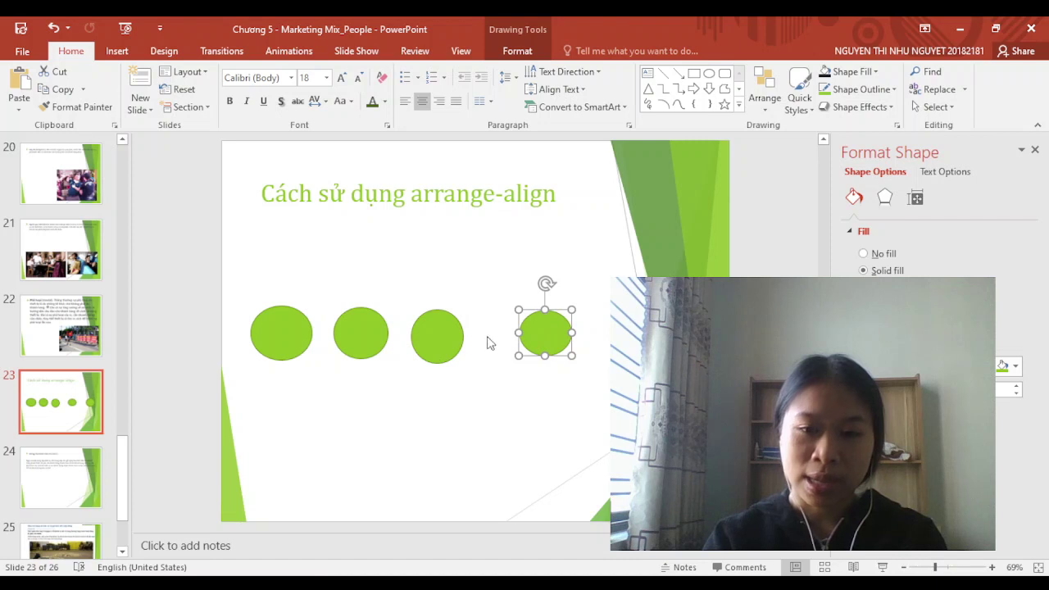
{"action": "left_click", "coordinate": [452, 333]}
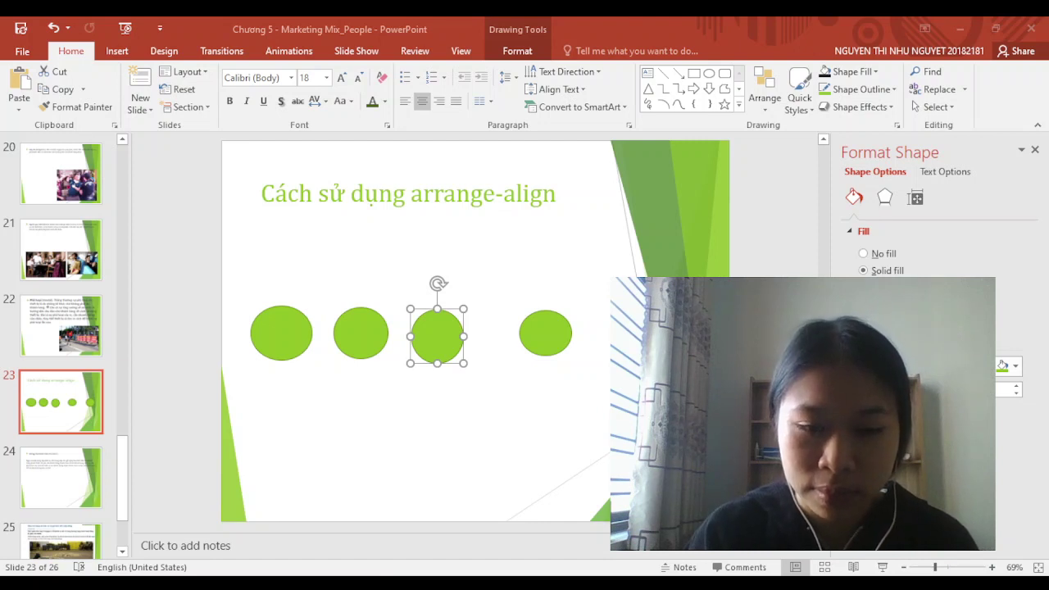
{"action": "left_click_drag", "start_coordinate": [431, 337], "coordinate": [429, 341]}
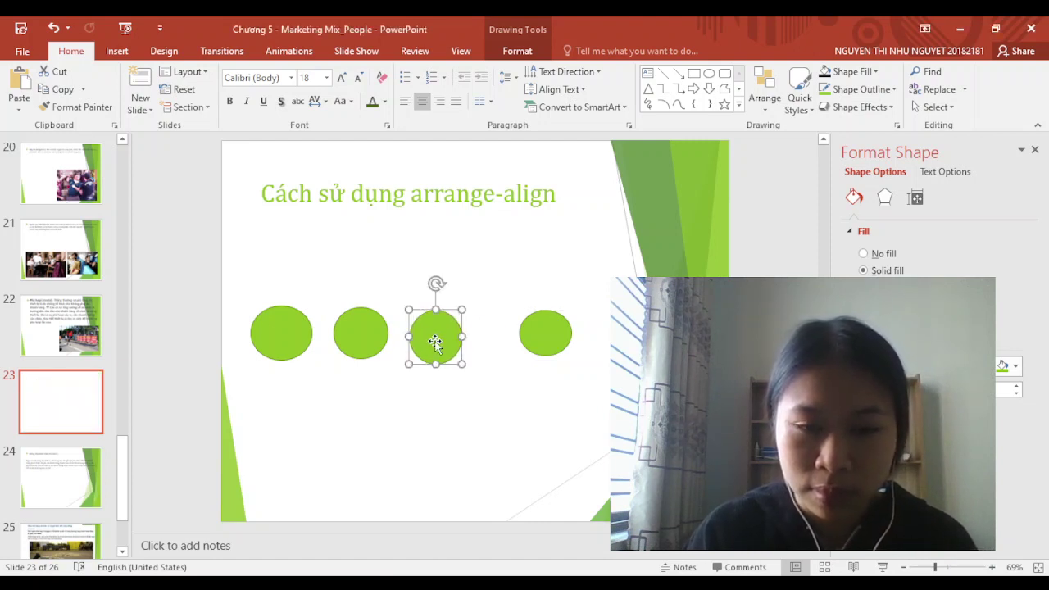
Select the first, second, third and fourth circles together again
{"action": "left_click", "coordinate": [376, 342]}
{"action": "left_click", "coordinate": [289, 336]}
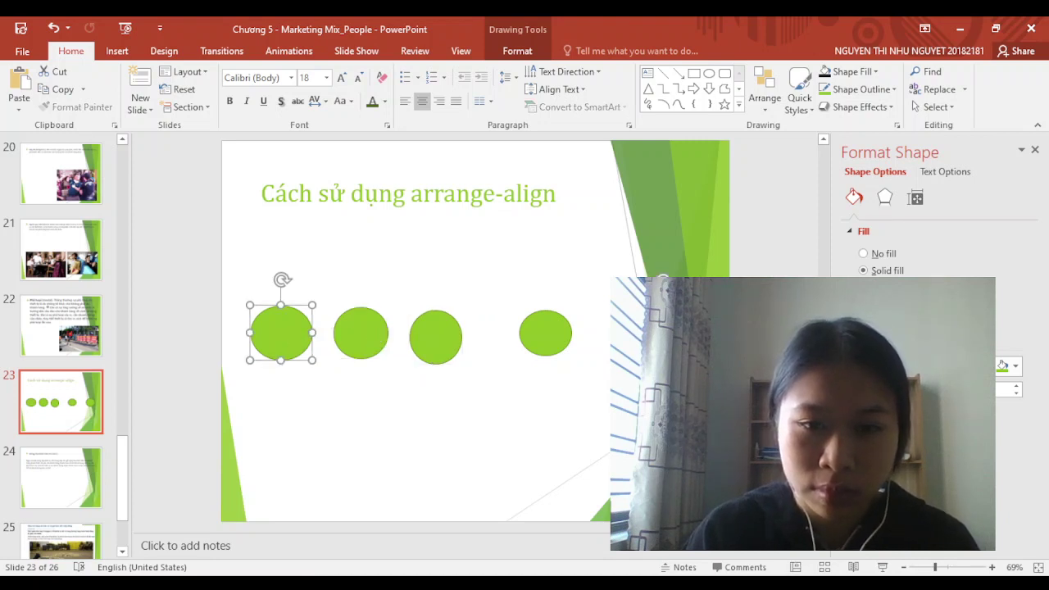
{"action": "left_click", "coordinate": [543, 336], "text": "shift"}
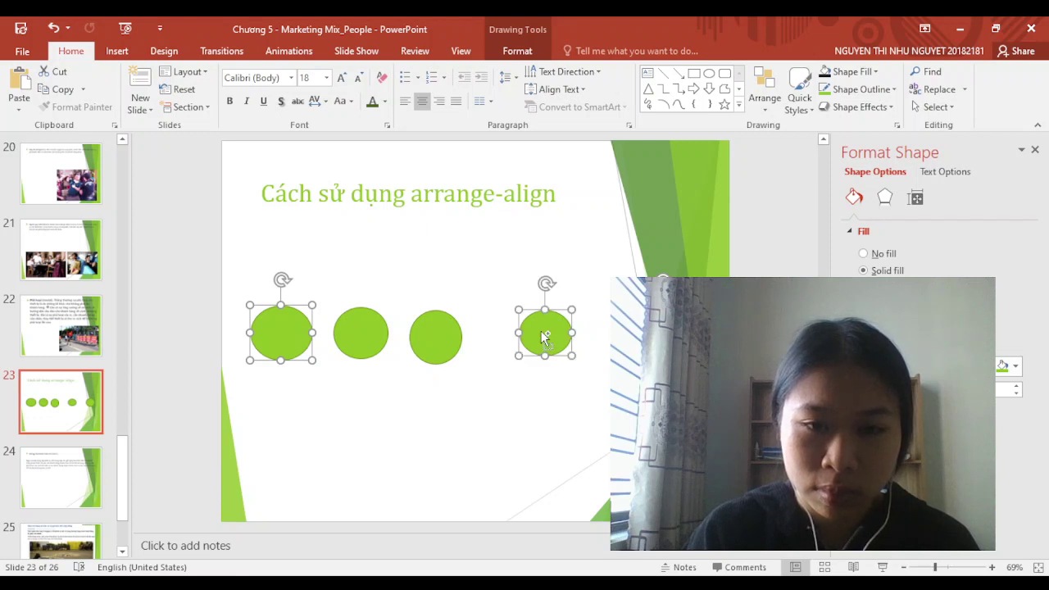
{"action": "left_click", "coordinate": [440, 345], "text": "shift"}
{"action": "left_click", "coordinate": [365, 332], "text": "shift"}
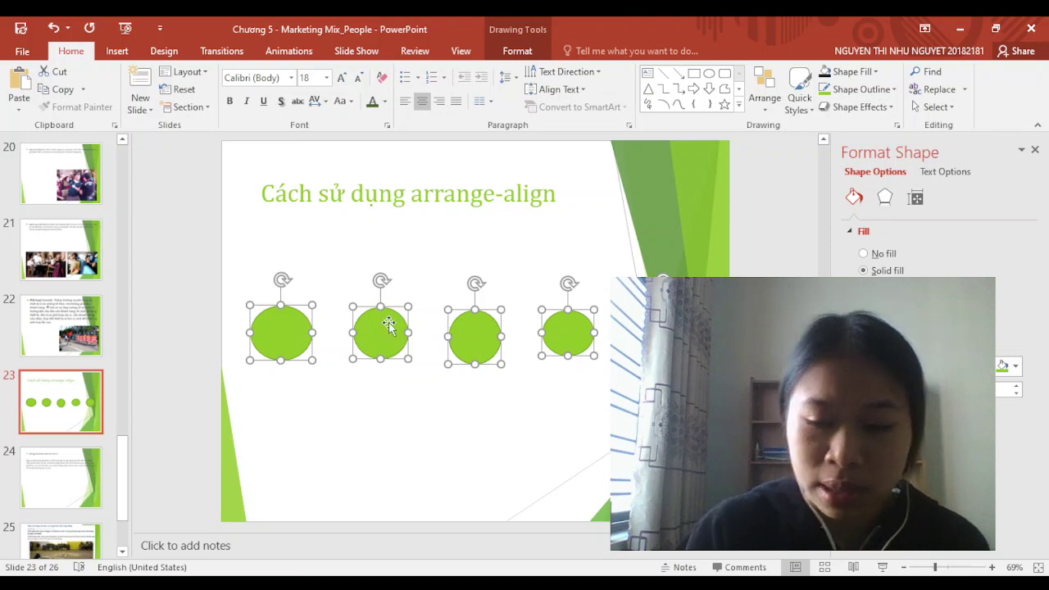
Delete the first, middle, rightmost and extra circles, leaving one green circle
{"action": "left_click", "coordinate": [433, 263]}
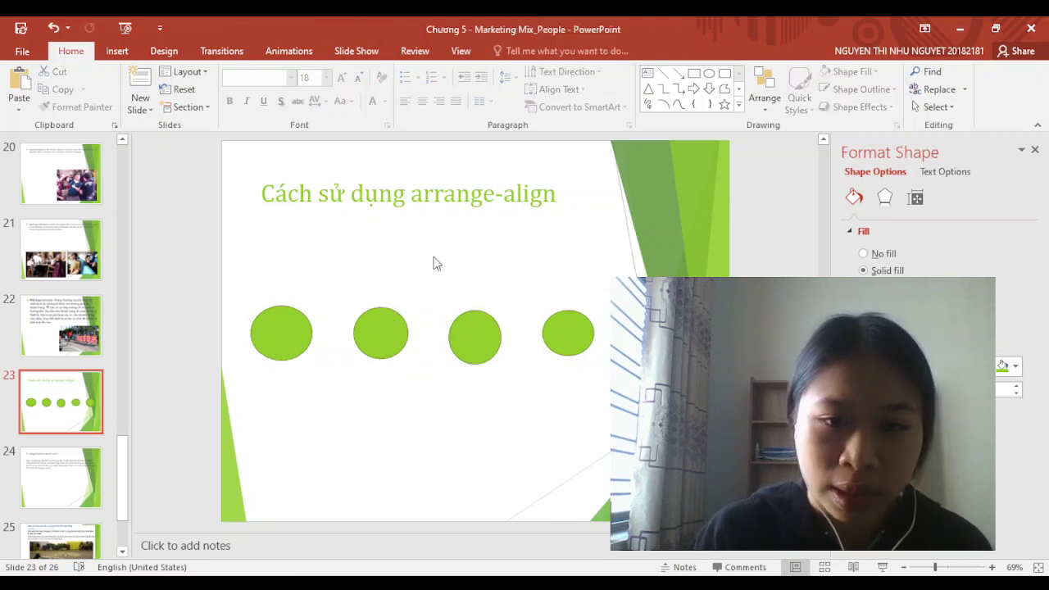
{"action": "left_click", "coordinate": [382, 349]}
{"action": "left_click", "coordinate": [301, 322]}
{"action": "key", "text": "Delete"}
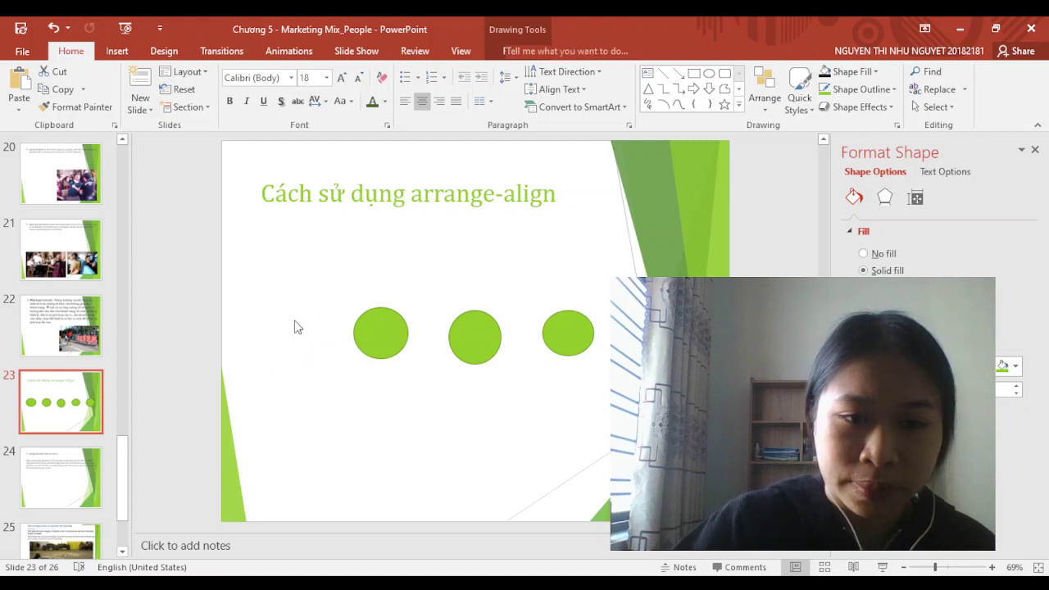
{"action": "left_click", "coordinate": [487, 337]}
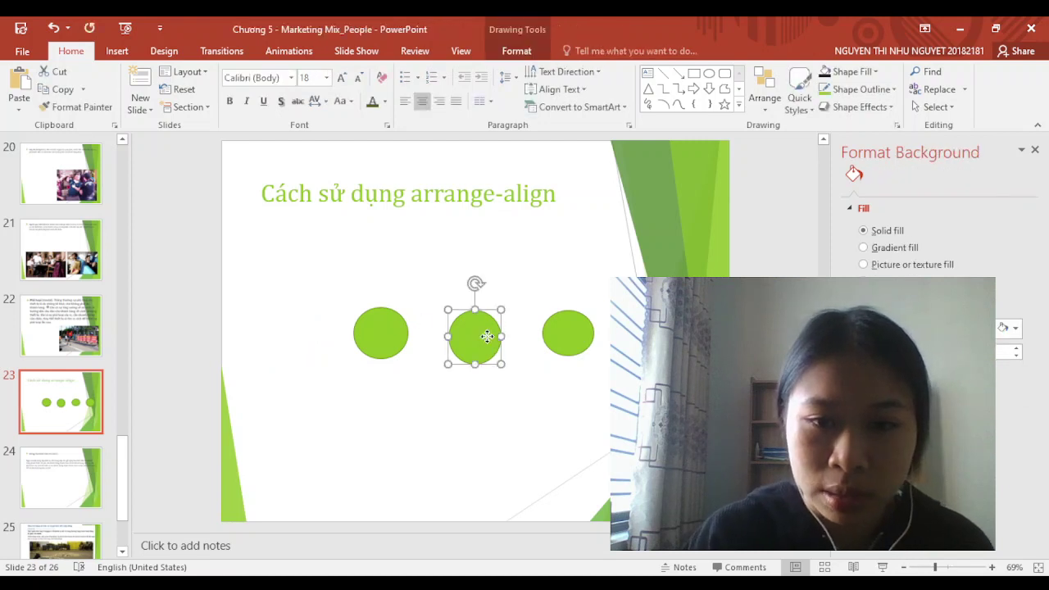
{"action": "key", "text": "Delete"}
{"action": "left_click", "coordinate": [564, 337]}
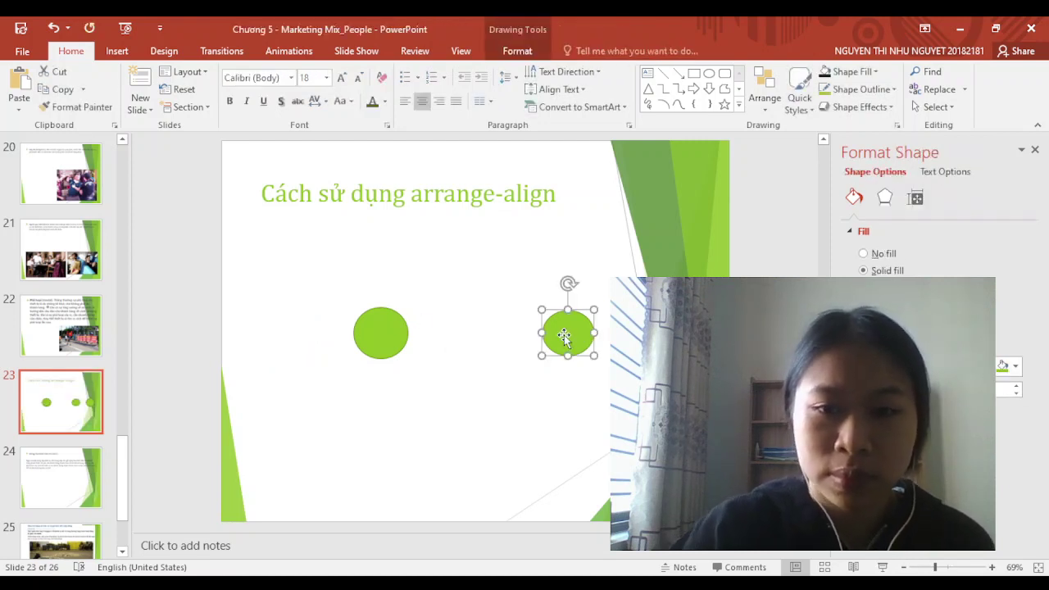
{"action": "key", "text": "Delete"}
{"action": "left_click", "coordinate": [652, 332]}
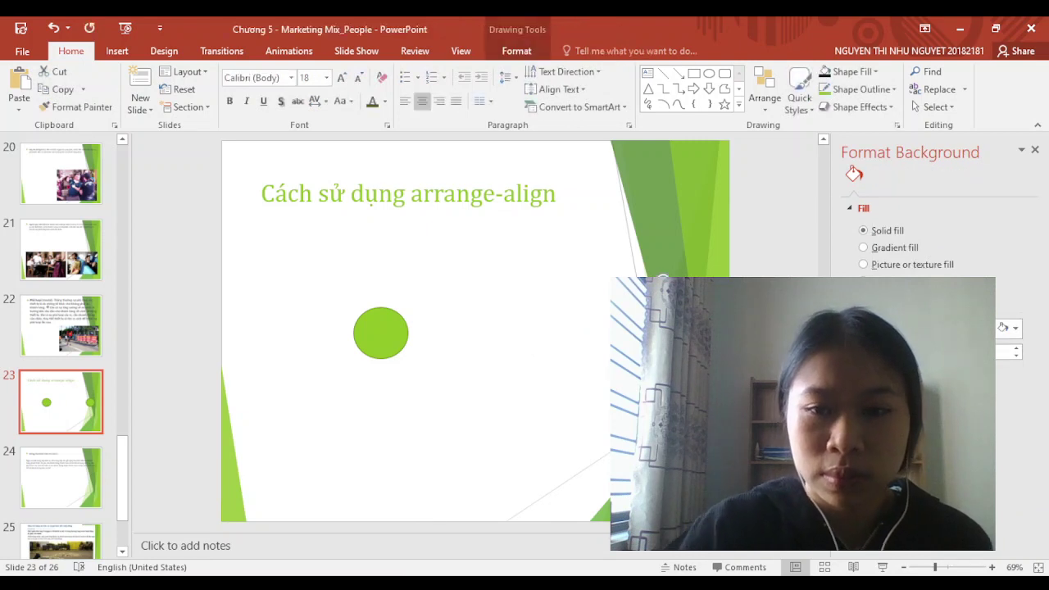
{"action": "key", "text": "Delete"}
Copy the green circle and paste several overlapping copies
{"action": "left_click", "coordinate": [380, 343]}
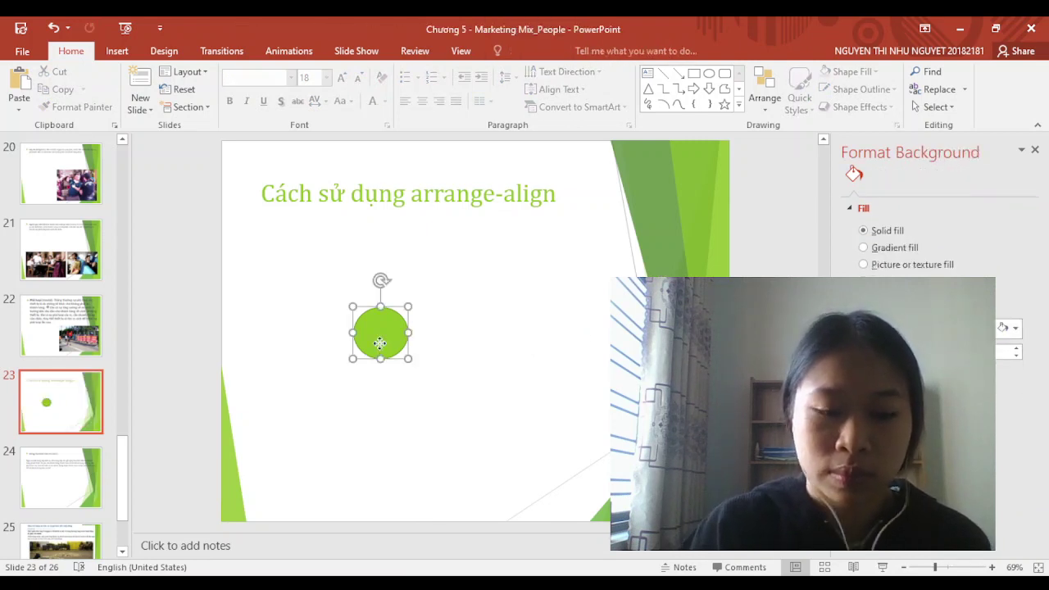
{"action": "key", "text": "ctrl+c"}
{"action": "key", "text": "ctrl+v"}
{"action": "key", "text": "ctrl+v"}
{"action": "key", "text": "ctrl+v"}
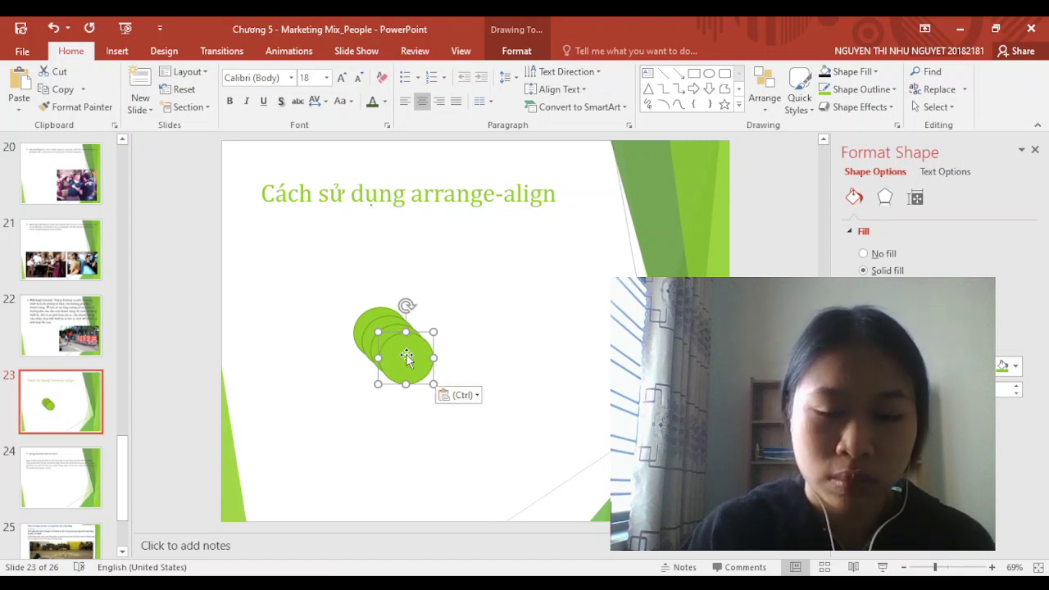
Drag the pasted copies out into a row and paste one more circle
{"action": "left_click_drag", "start_coordinate": [407, 357], "coordinate": [583, 348]}
{"action": "left_click_drag", "start_coordinate": [422, 350], "coordinate": [318, 348]}
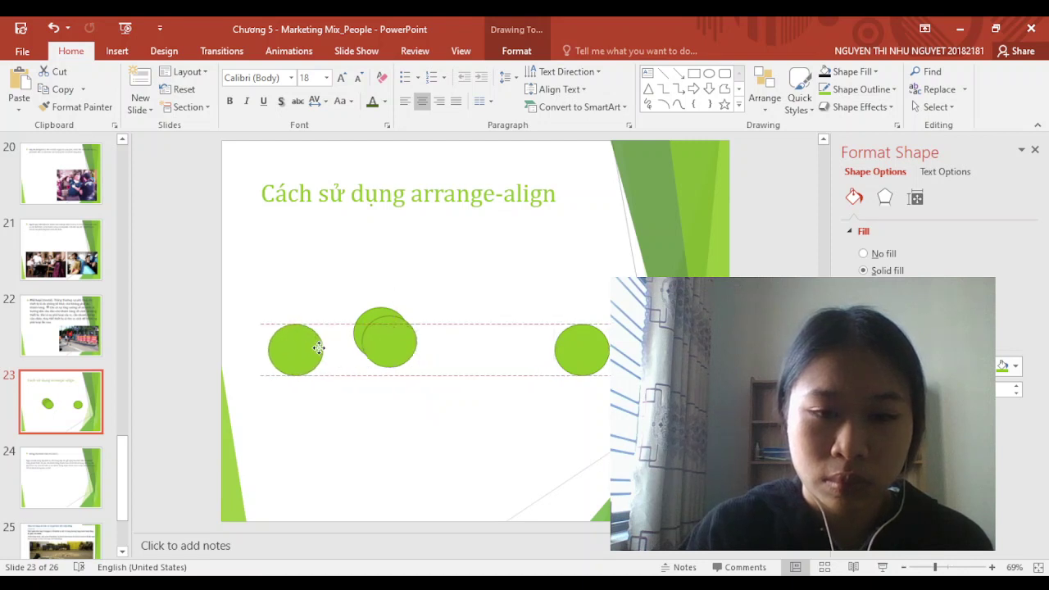
{"action": "mouse_move", "coordinate": [399, 344]}
{"action": "left_mouse_down"}
{"action": "mouse_move", "coordinate": [445, 359]}
{"action": "mouse_move", "coordinate": [528, 350]}
{"action": "left_mouse_up"}
{"action": "left_click", "coordinate": [380, 324]}
{"action": "mouse_move", "coordinate": [380, 324]}
{"action": "left_mouse_down"}
{"action": "mouse_move", "coordinate": [366, 346]}
{"action": "mouse_move", "coordinate": [418, 349]}
{"action": "mouse_move", "coordinate": [413, 340]}
{"action": "left_mouse_up"}
{"action": "key", "text": "ctrl+c"}
{"action": "key", "text": "ctrl+v"}
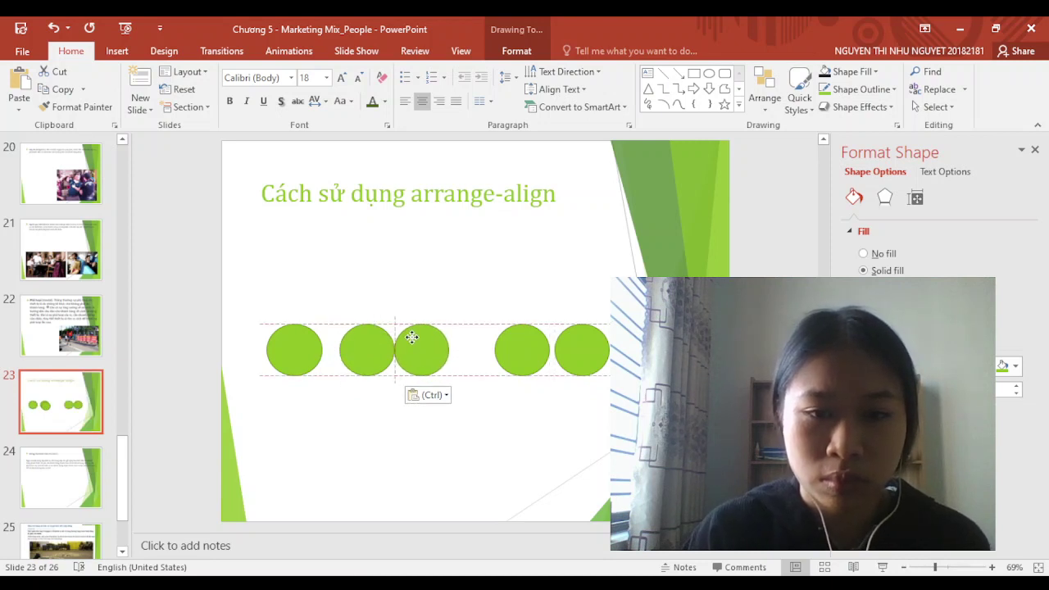
Select all five green circles in the row and open the Arrange menu
{"action": "left_click", "coordinate": [492, 301]}
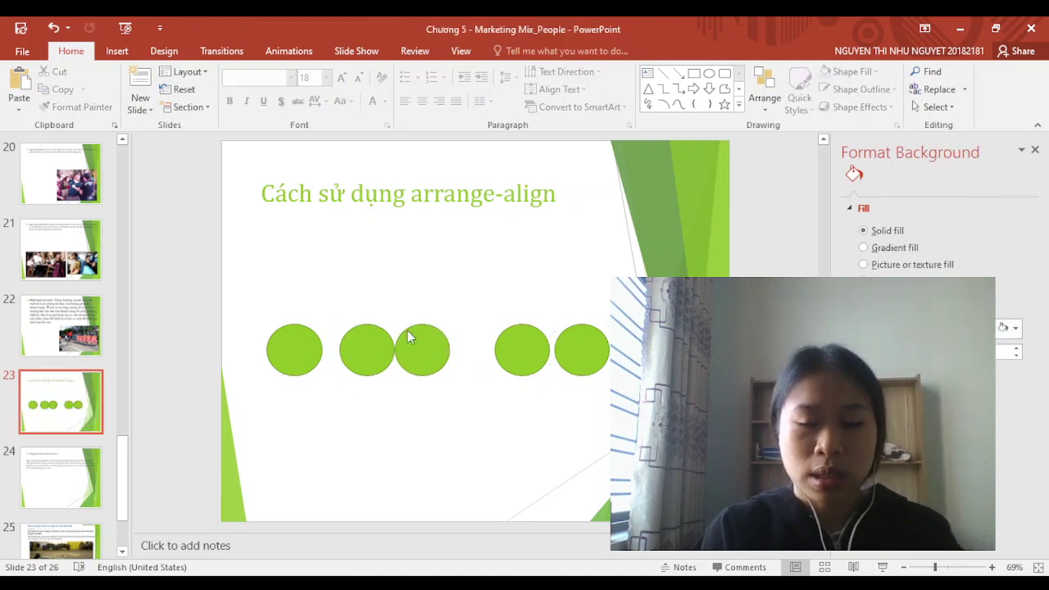
{"action": "left_click", "coordinate": [308, 348]}
{"action": "left_click", "coordinate": [366, 349], "text": "shift"}
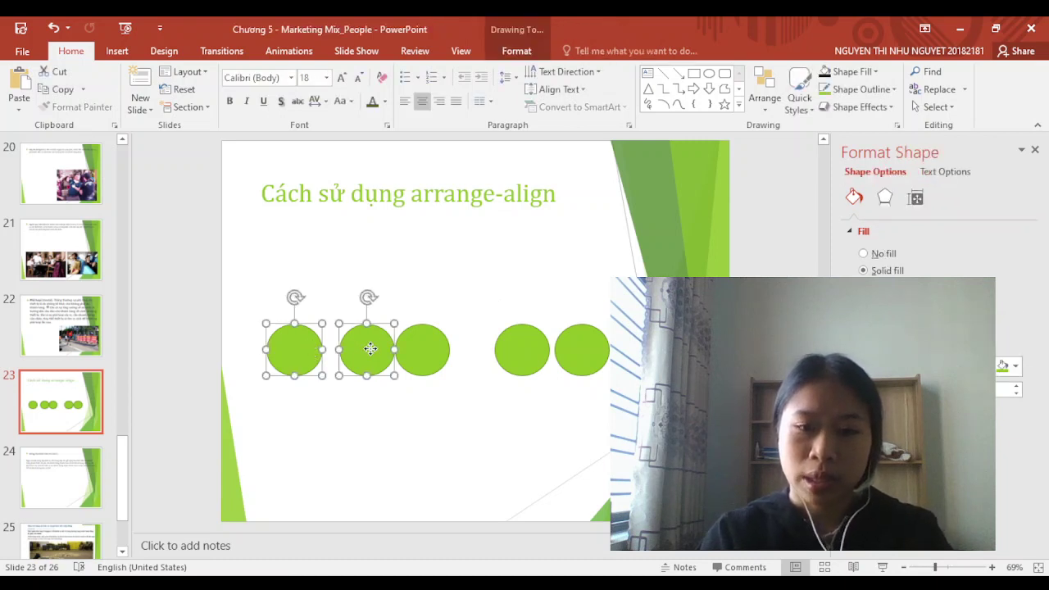
{"action": "left_click", "coordinate": [422, 359], "text": "shift"}
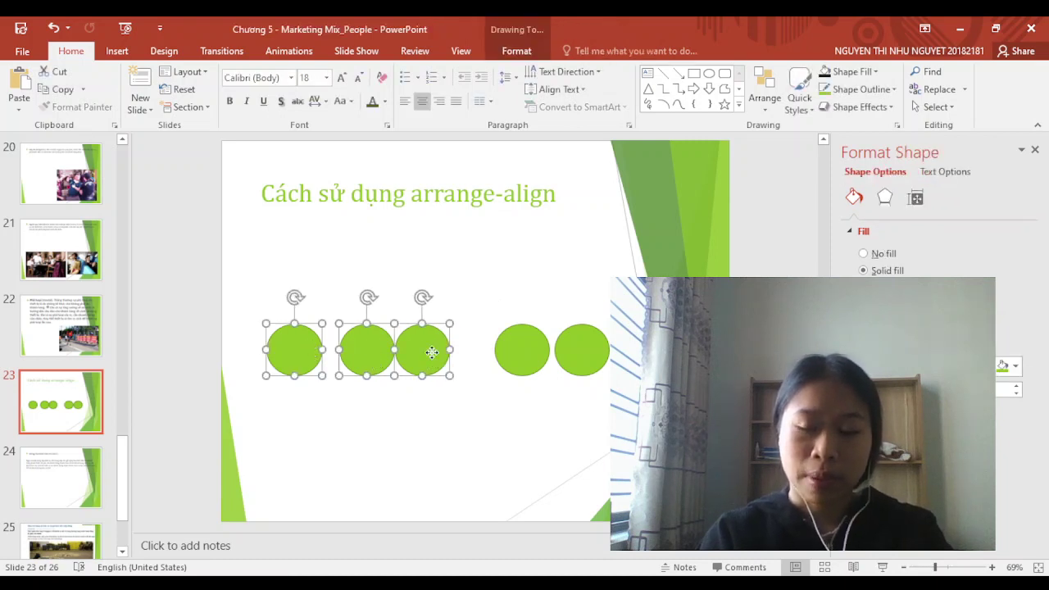
{"action": "left_click", "coordinate": [520, 344], "text": "shift"}
{"action": "left_click", "coordinate": [487, 350]}
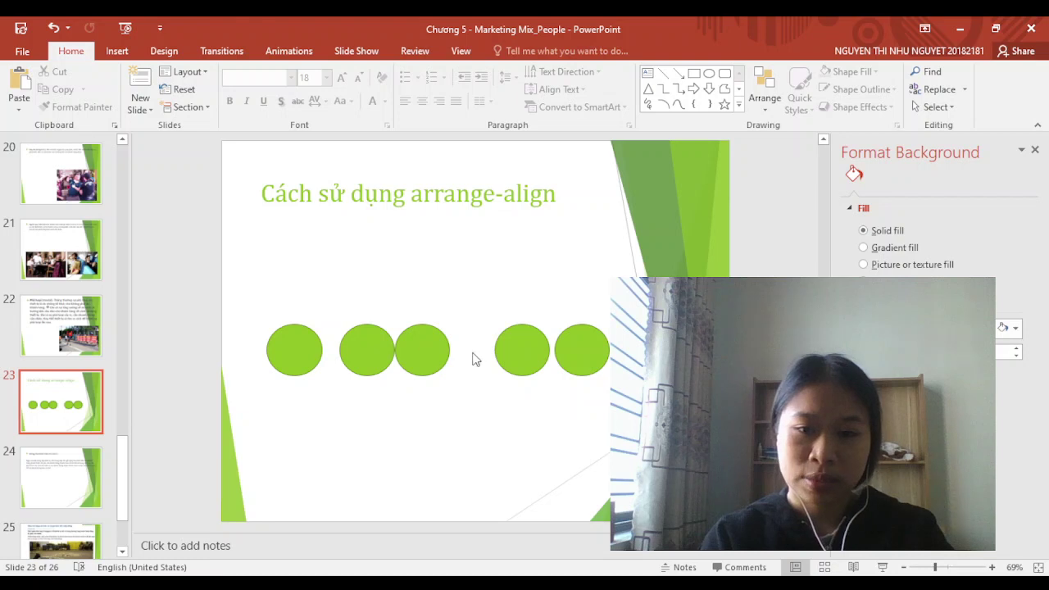
{"action": "left_click", "coordinate": [295, 350]}
{"action": "left_click", "coordinate": [368, 362], "text": "shift"}
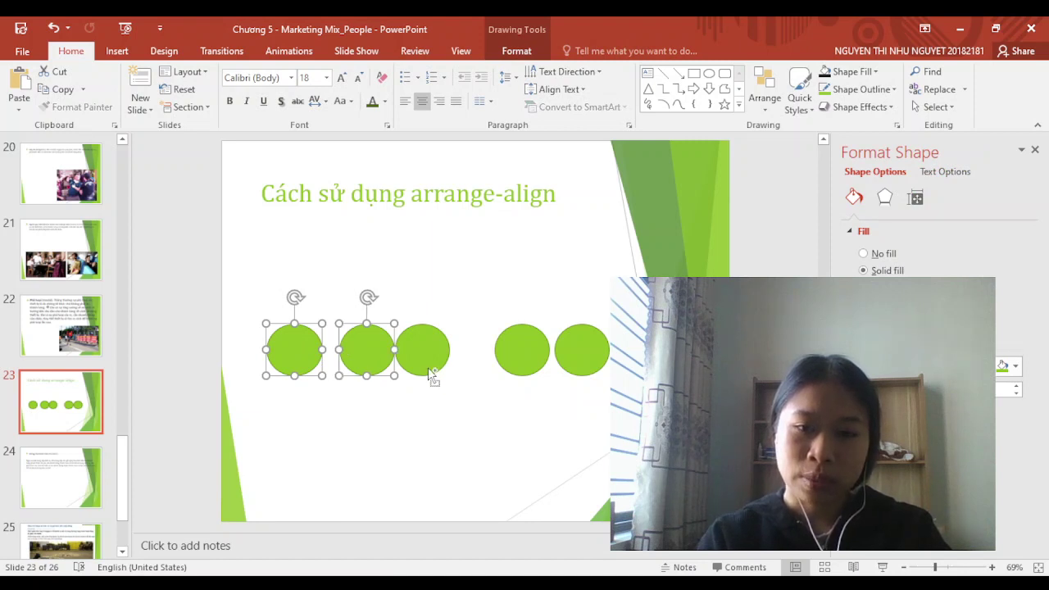
{"action": "left_click", "coordinate": [432, 374], "text": "shift"}
{"action": "left_click", "coordinate": [517, 355], "text": "shift"}
{"action": "left_click", "coordinate": [577, 354], "text": "shift"}
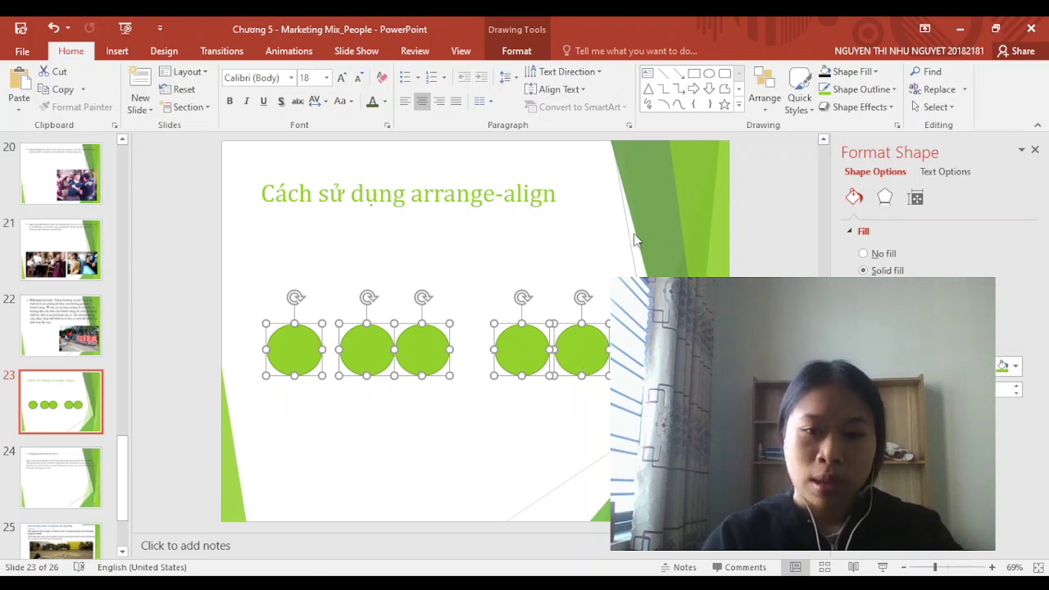
{"action": "left_click", "coordinate": [773, 109]}
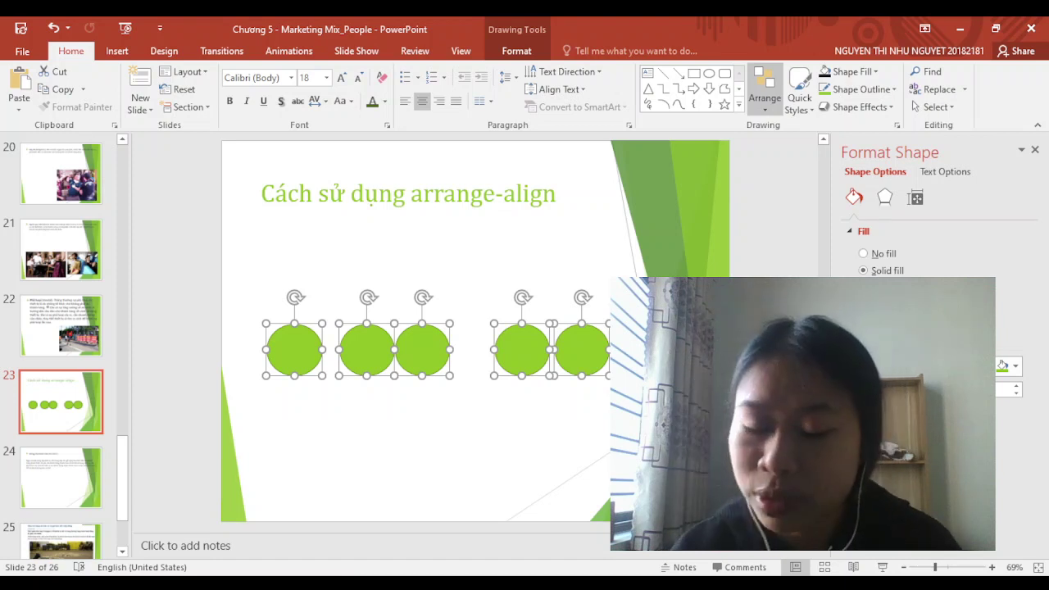
Apply Distribute Horizontally to the five circles, then touch up the middle circle's position
{"action": "left_click", "coordinate": [680, 410]}
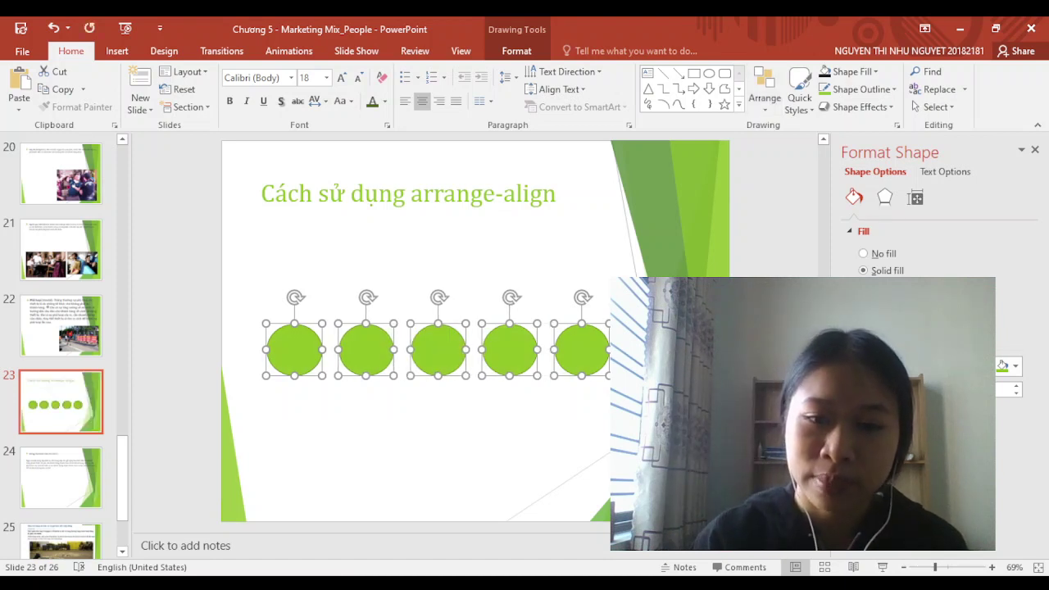
{"action": "left_click", "coordinate": [485, 424]}
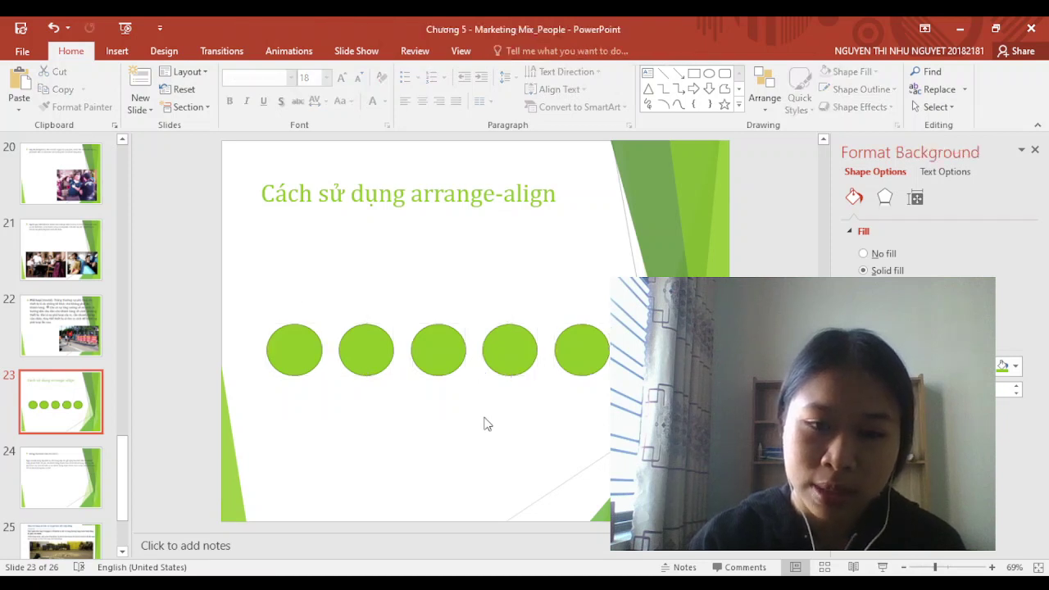
{"action": "left_click", "coordinate": [356, 344]}
{"action": "left_click_drag", "start_coordinate": [436, 342], "coordinate": [437, 343]}
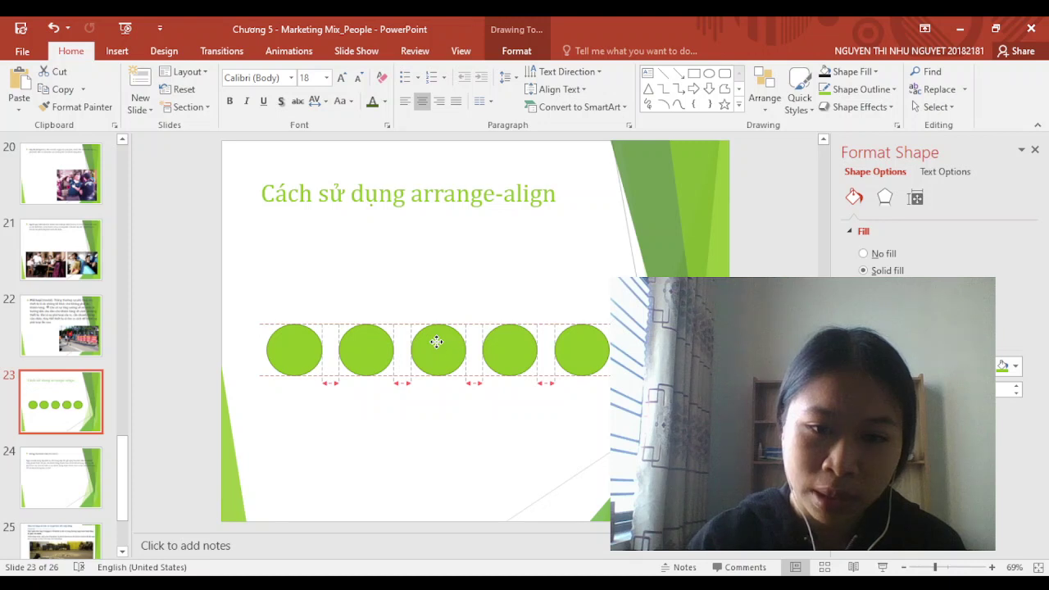
{"action": "double_click", "coordinate": [437, 342]}
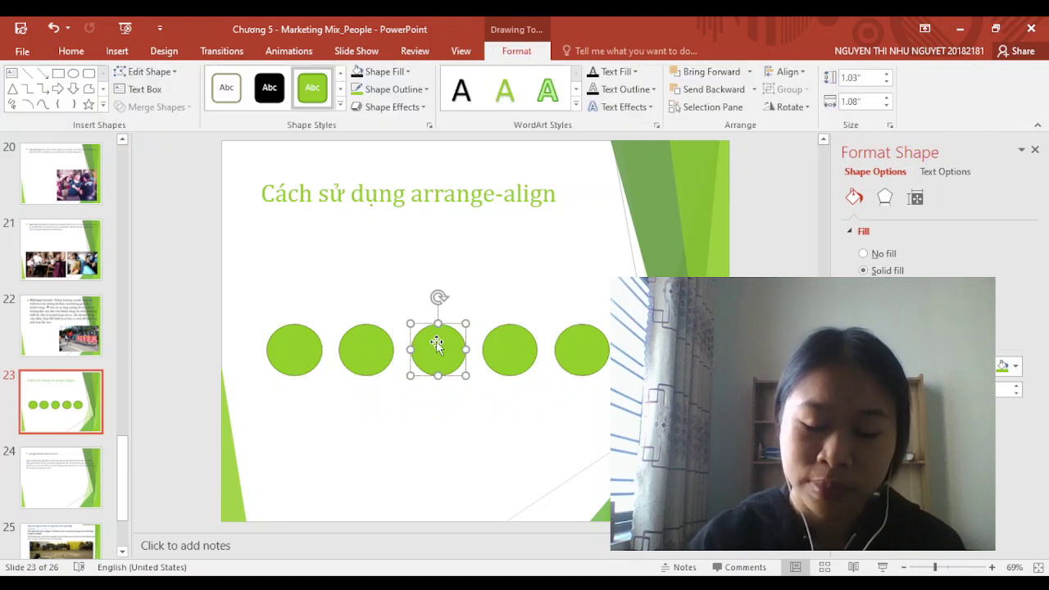
{"action": "left_click", "coordinate": [516, 299]}
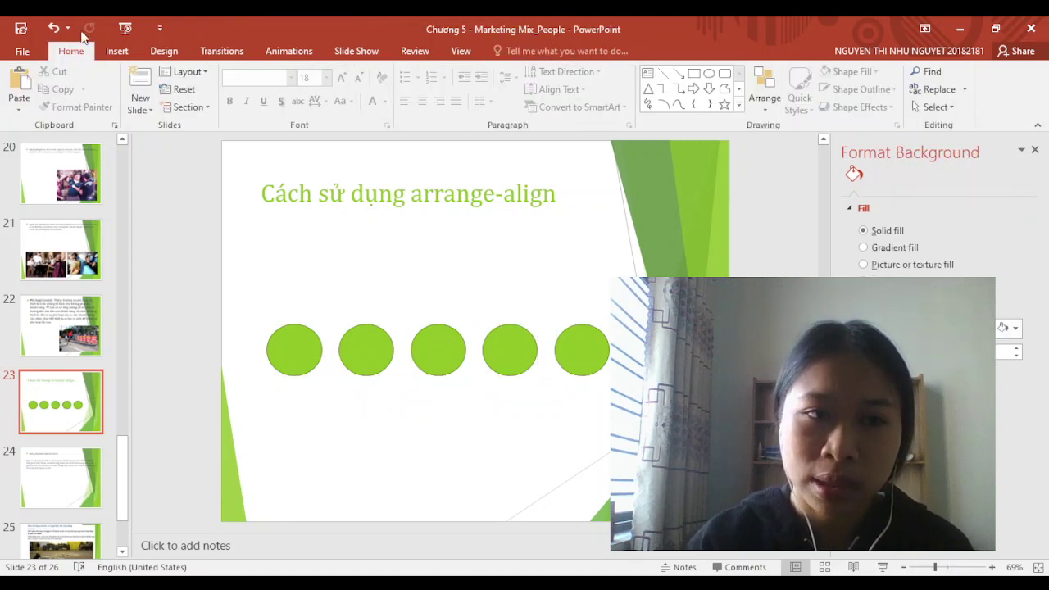
{"action": "left_click", "coordinate": [297, 351]}
Scatter the circles: three moved up, one near the bottom edge, one beside the title
{"action": "mouse_move", "coordinate": [294, 359]}
{"action": "left_mouse_down"}
{"action": "mouse_move", "coordinate": [313, 259]}
{"action": "mouse_move", "coordinate": [311, 286]}
{"action": "left_mouse_up"}
{"action": "left_click", "coordinate": [378, 344]}
{"action": "left_click_drag", "start_coordinate": [378, 344], "coordinate": [367, 315]}
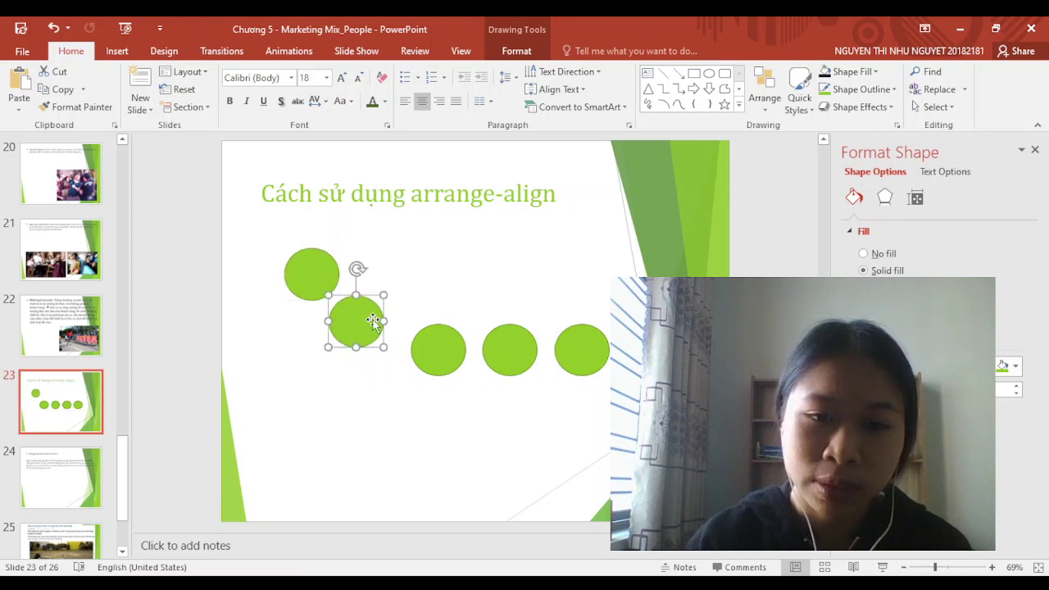
{"action": "left_click_drag", "start_coordinate": [434, 345], "coordinate": [429, 316]}
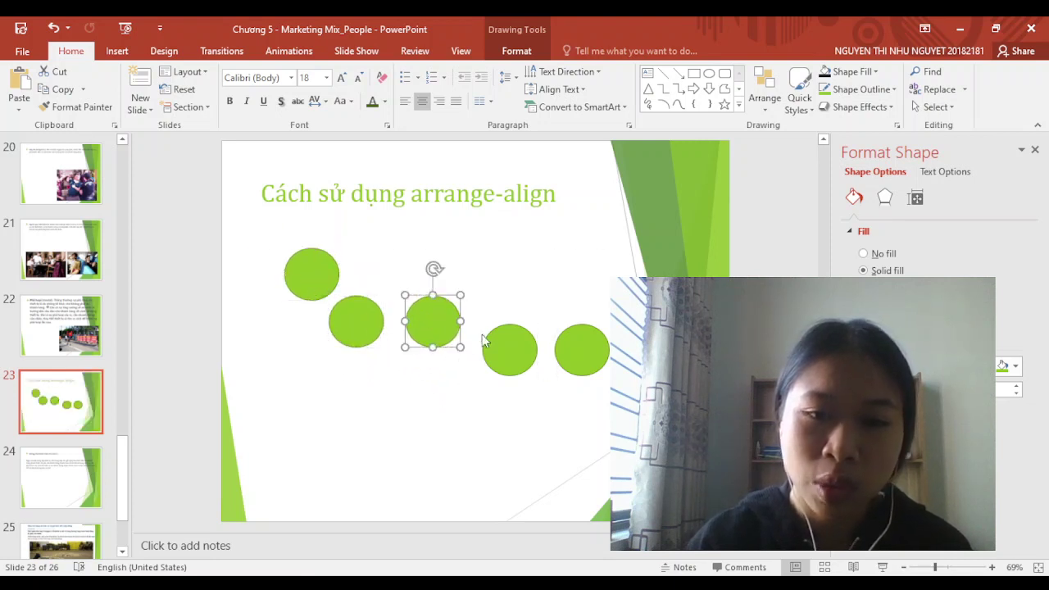
{"action": "left_click", "coordinate": [518, 363]}
{"action": "left_click_drag", "start_coordinate": [515, 363], "coordinate": [524, 517]}
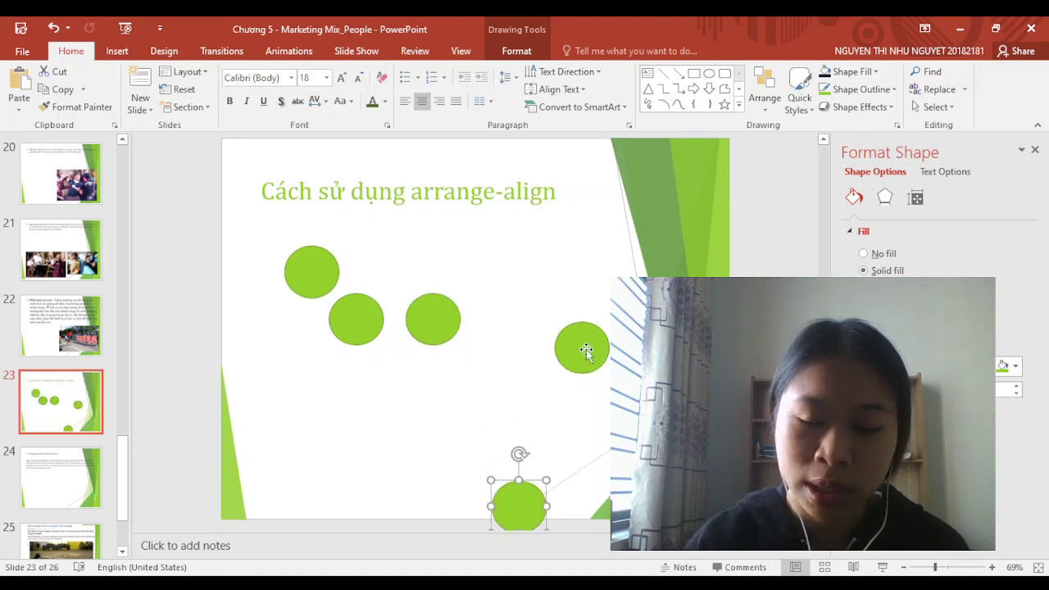
{"action": "left_click_drag", "start_coordinate": [586, 351], "coordinate": [584, 202]}
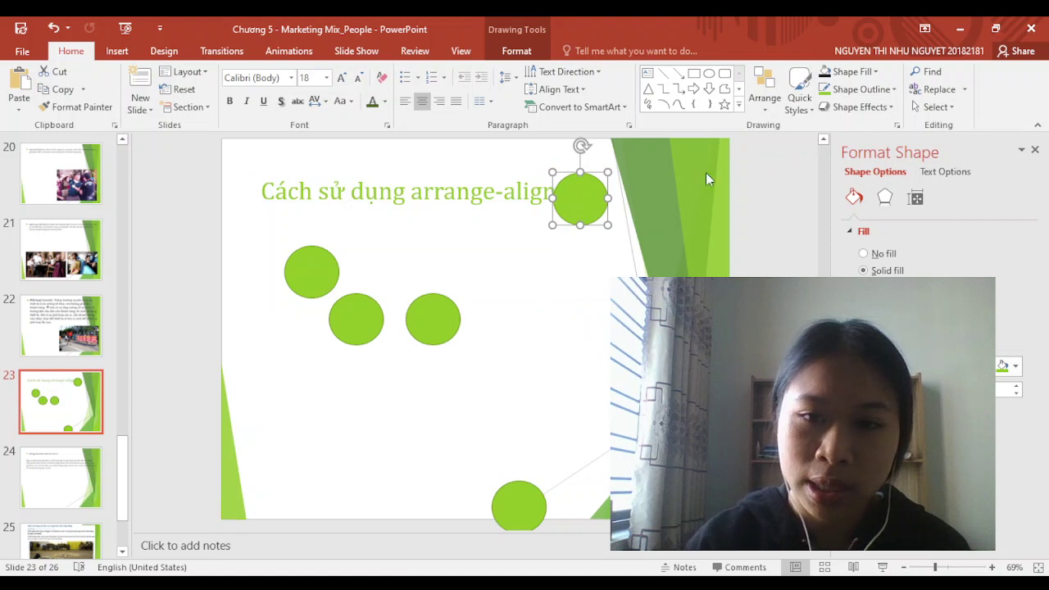
Select the scattered circles, undo and redo arrangement changes, and lower the top-right circle slightly
{"action": "left_click", "coordinate": [312, 277], "text": "shift"}
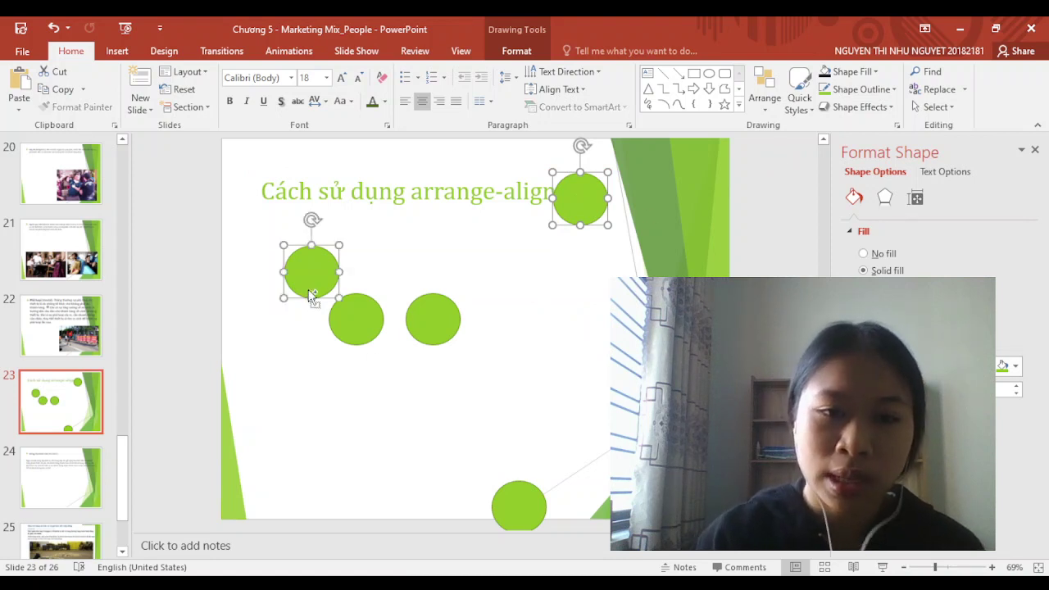
{"action": "left_click", "coordinate": [360, 327], "text": "shift"}
{"action": "left_click", "coordinate": [421, 326], "text": "shift"}
{"action": "left_click", "coordinate": [531, 504], "text": "shift"}
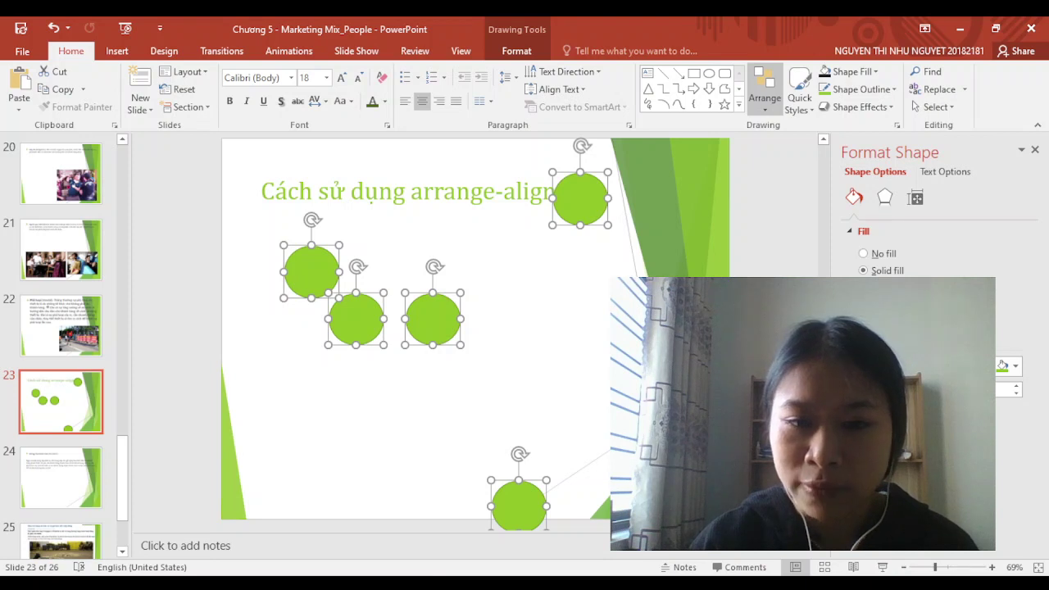
{"action": "key", "text": "ctrl+z"}
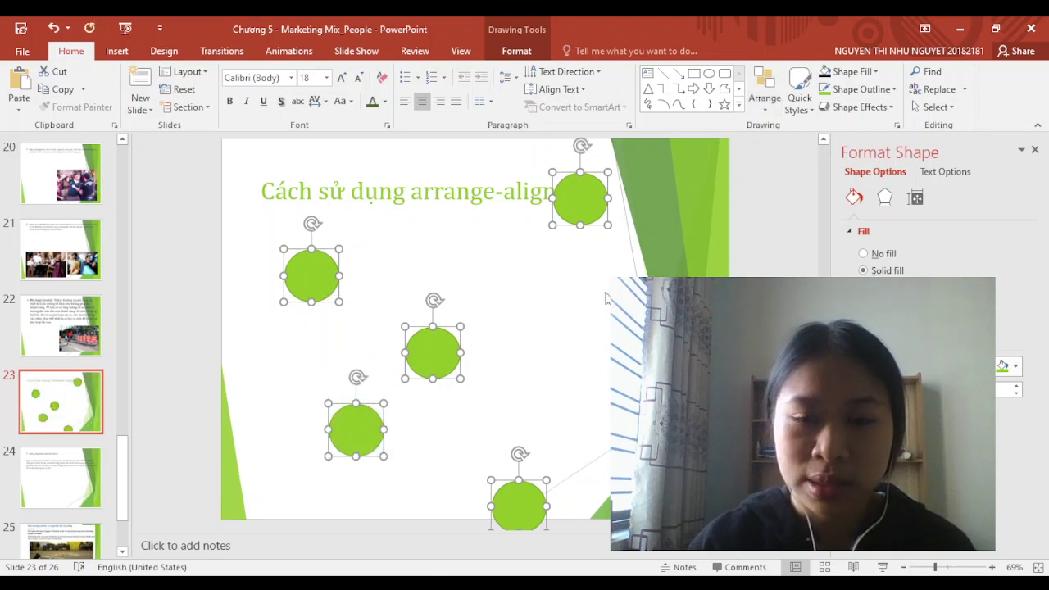
{"action": "key", "text": "ctrl+y"}
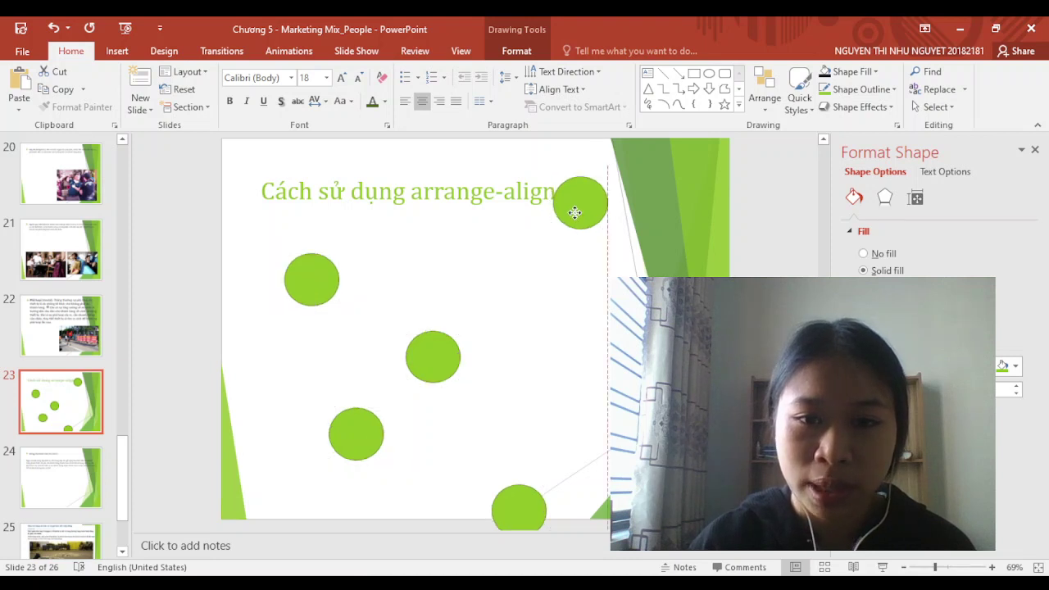
{"action": "key", "text": "ctrl+y"}
{"action": "key", "text": "ctrl+y"}
{"action": "left_click", "coordinate": [587, 230]}
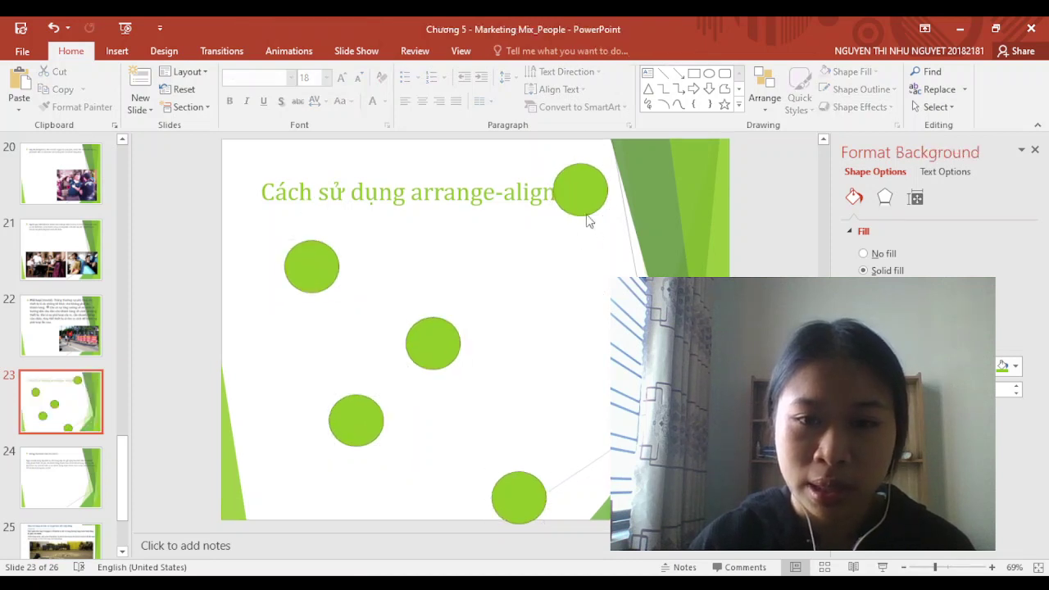
{"action": "left_click_drag", "start_coordinate": [579, 186], "coordinate": [580, 193]}
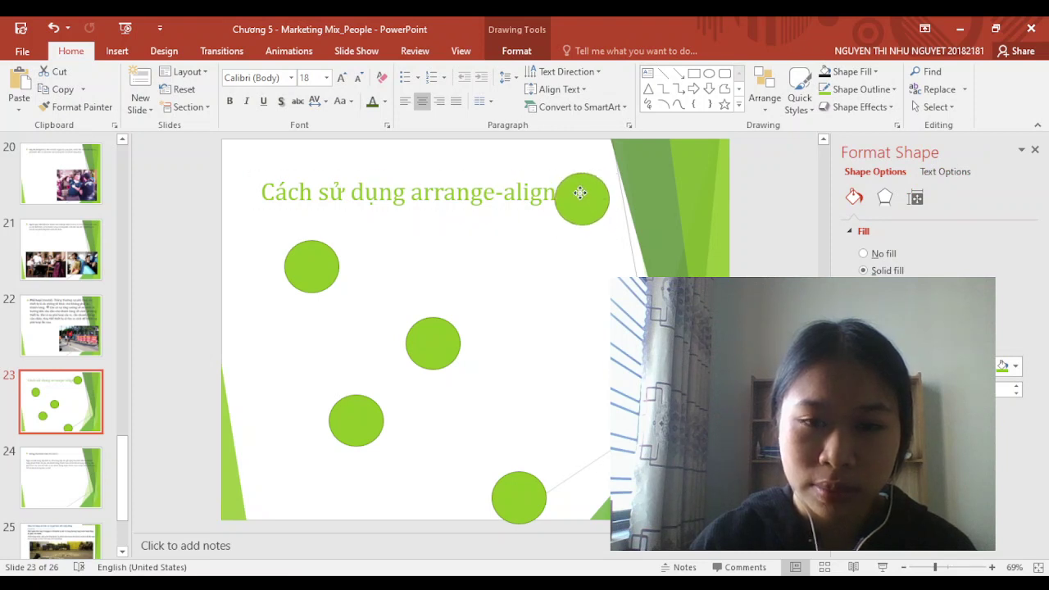
Drag the five circles into a rough vertical column under the title
{"action": "left_click", "coordinate": [315, 269]}
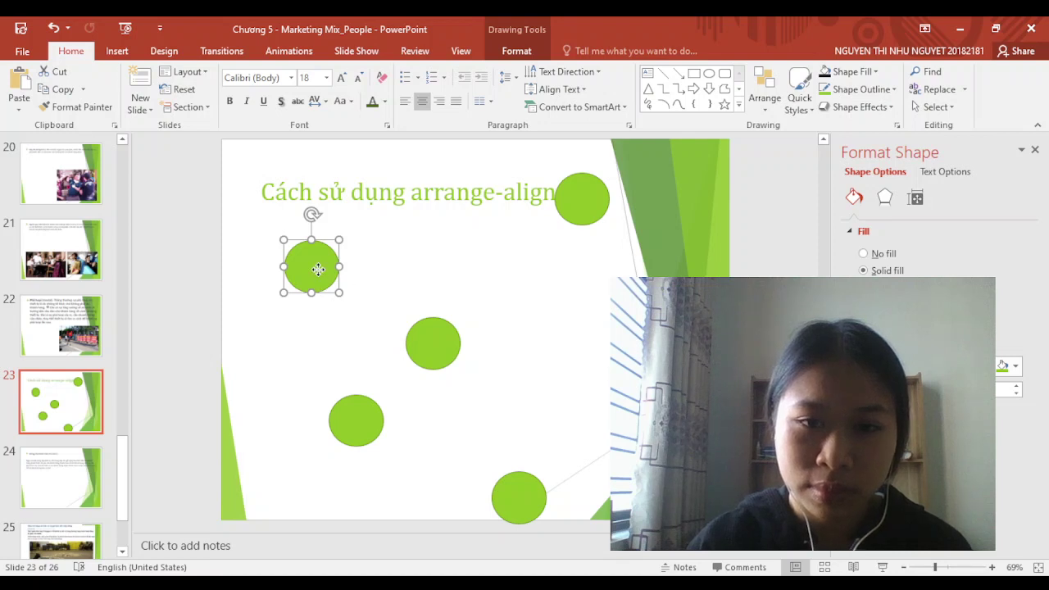
{"action": "left_click_drag", "start_coordinate": [318, 268], "coordinate": [450, 294]}
{"action": "mouse_move", "coordinate": [581, 202]}
{"action": "left_mouse_down"}
{"action": "mouse_move", "coordinate": [450, 210]}
{"action": "mouse_move", "coordinate": [430, 223]}
{"action": "left_mouse_up"}
{"action": "left_click_drag", "start_coordinate": [426, 286], "coordinate": [415, 283]}
{"action": "left_click_drag", "start_coordinate": [346, 416], "coordinate": [428, 349]}
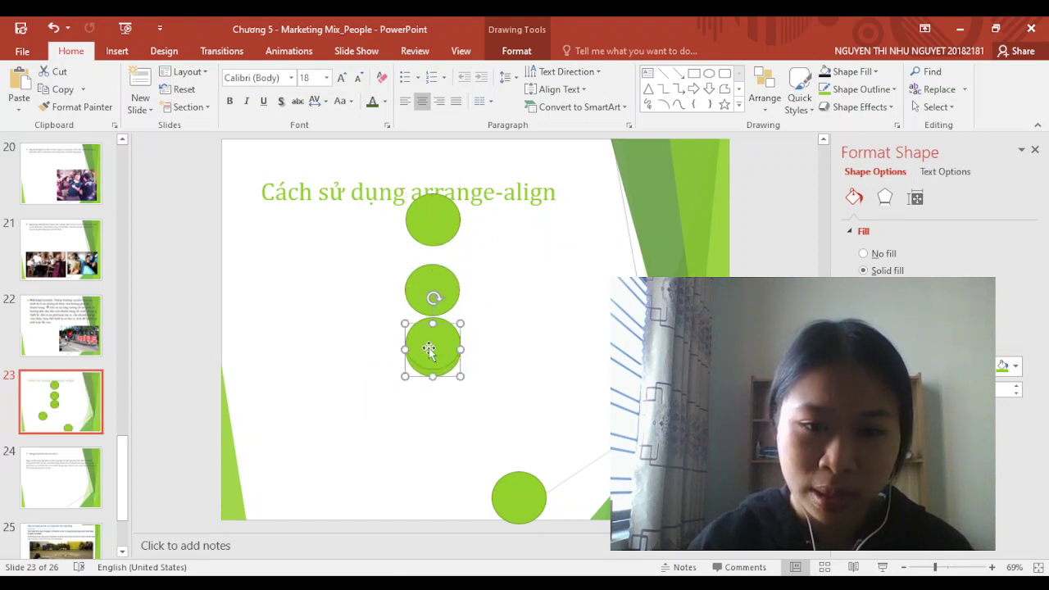
{"action": "left_click_drag", "start_coordinate": [503, 503], "coordinate": [418, 486]}
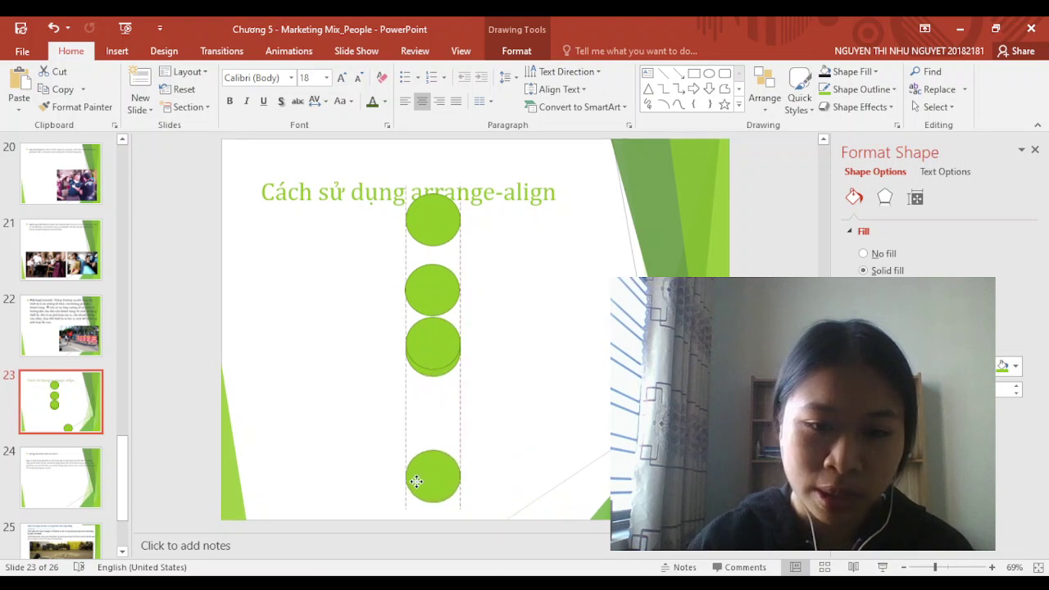
Select all five circles, apply Distribute Vertically, and nudge the fourth into line
{"action": "left_click", "coordinate": [430, 230]}
{"action": "left_click", "coordinate": [435, 287], "text": "shift"}
{"action": "left_click", "coordinate": [436, 354], "text": "shift"}
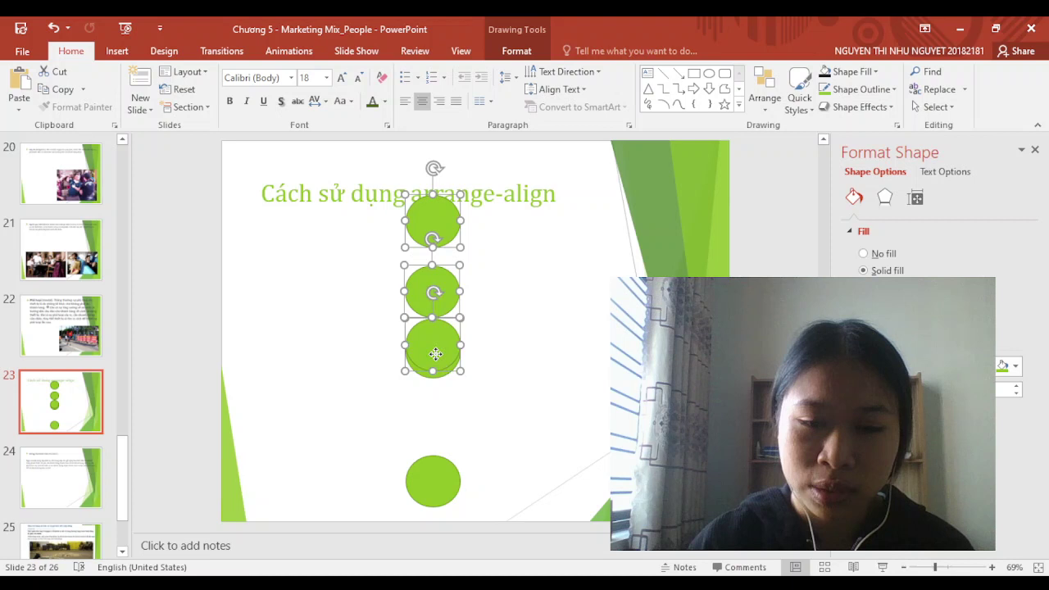
{"action": "left_click_drag", "start_coordinate": [433, 373], "coordinate": [433, 376]}
{"action": "left_click", "coordinate": [439, 492], "text": "shift"}
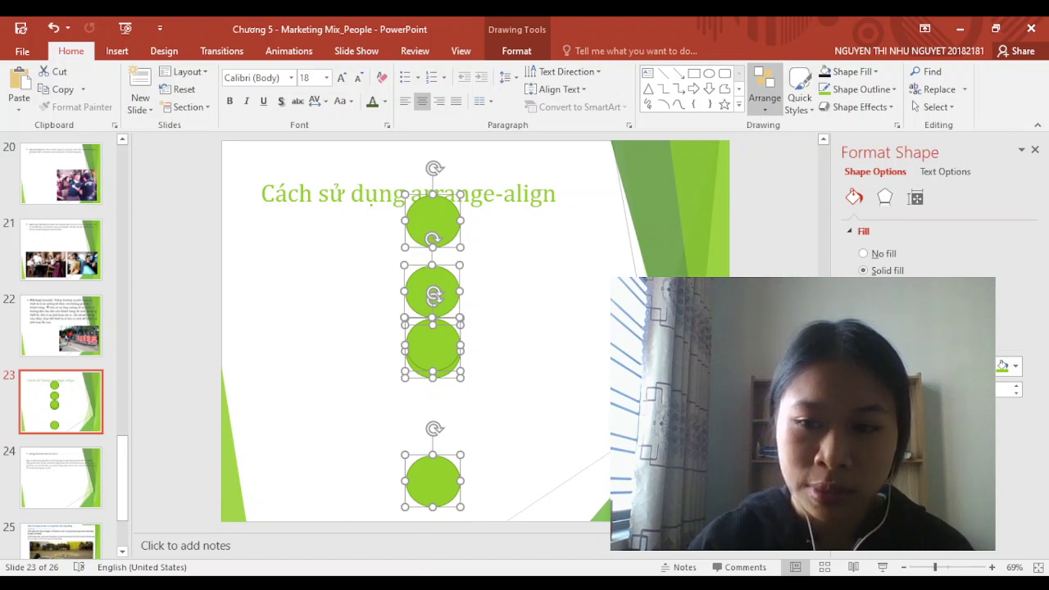
{"action": "left_click", "coordinate": [534, 424]}
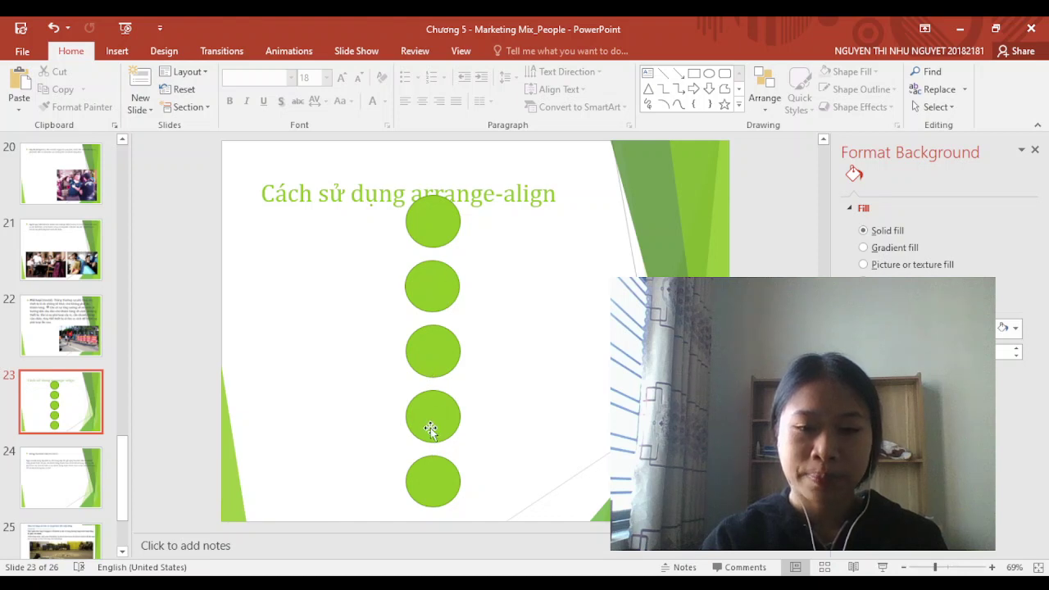
{"action": "left_click_drag", "start_coordinate": [430, 428], "coordinate": [433, 424]}
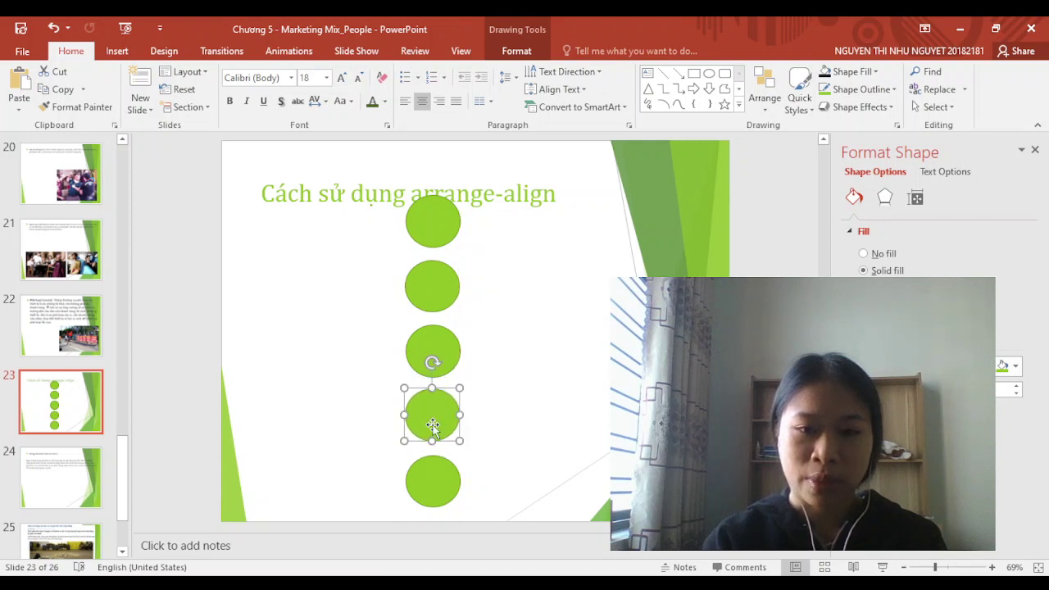
Drag the fourth circle and another column circle left so they overlap, then select both
{"action": "left_click", "coordinate": [435, 328]}
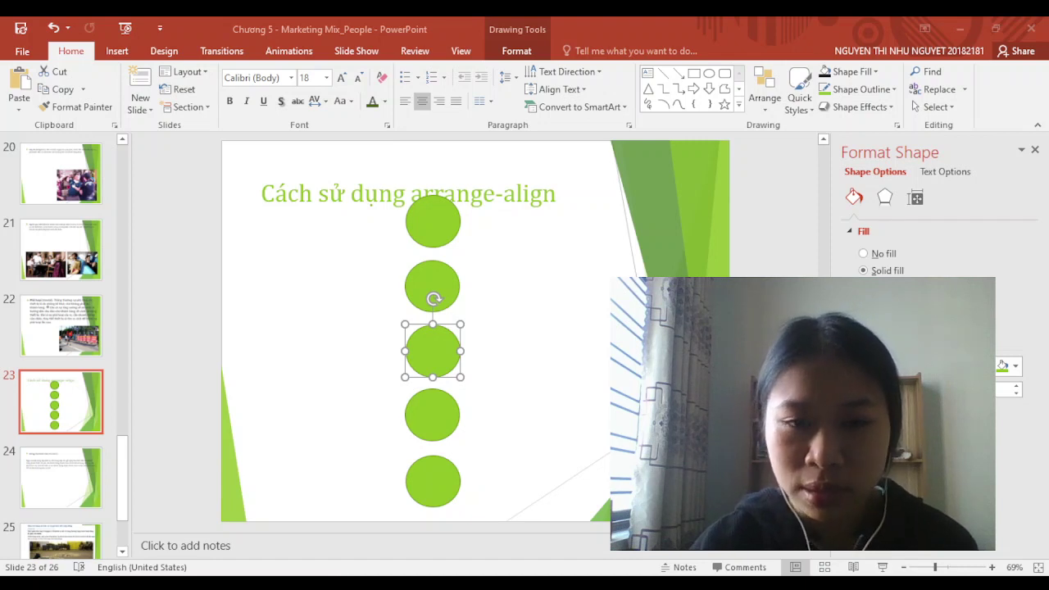
{"action": "left_click", "coordinate": [424, 412]}
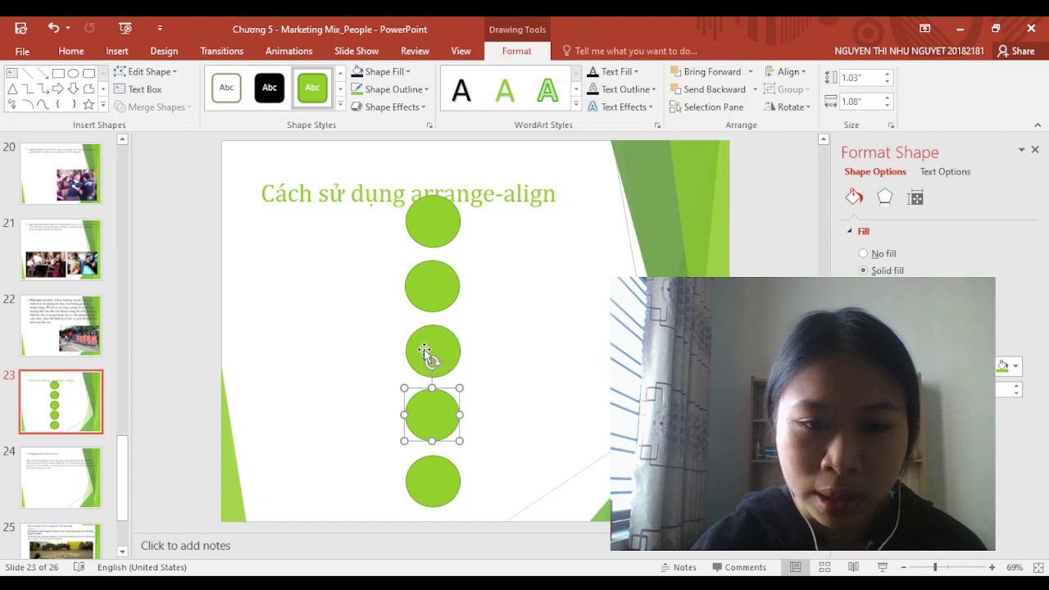
{"action": "left_click_drag", "start_coordinate": [423, 413], "coordinate": [323, 337]}
{"action": "left_click_drag", "start_coordinate": [429, 415], "coordinate": [348, 343]}
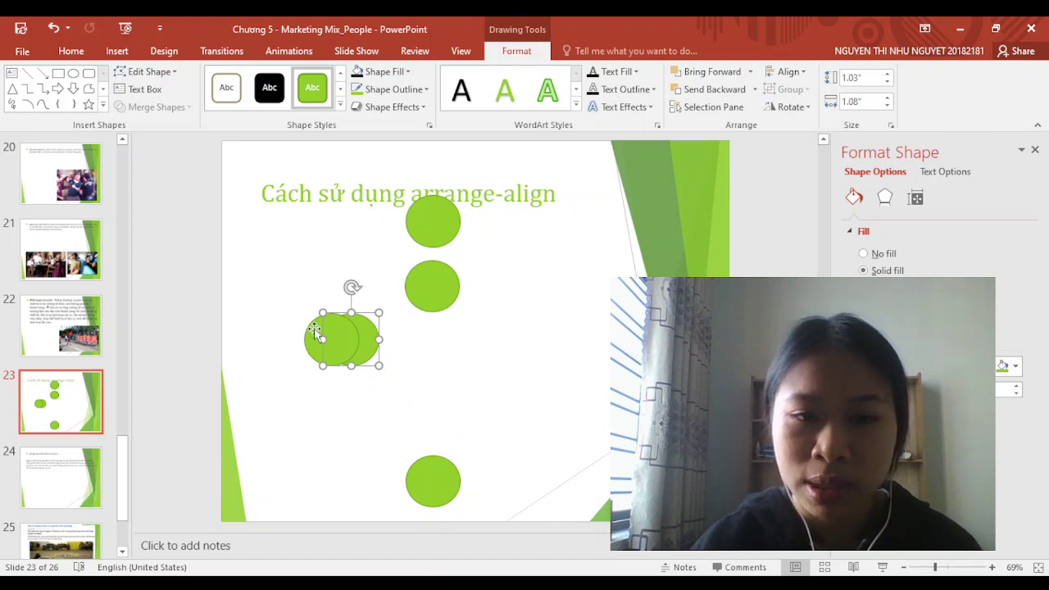
{"action": "left_click", "coordinate": [315, 331]}
{"action": "left_click", "coordinate": [378, 338], "text": "shift"}
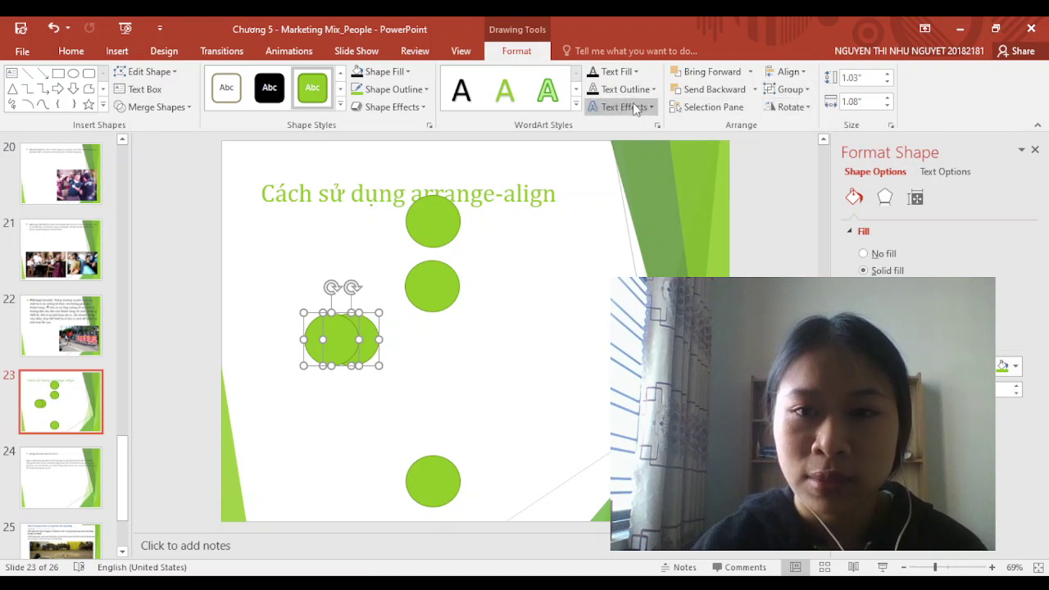
{"action": "left_click", "coordinate": [70, 51]}
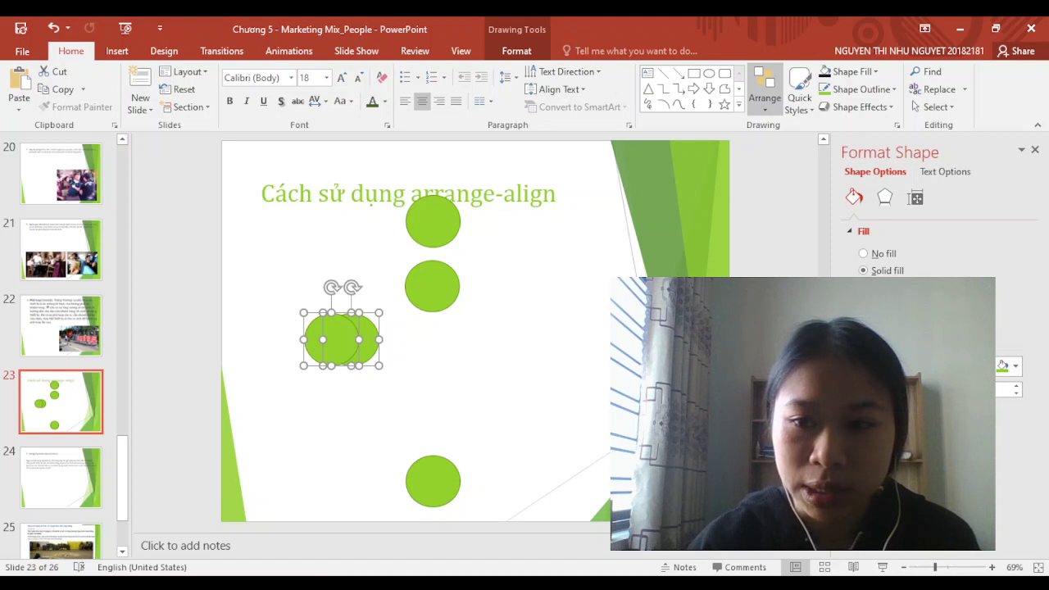
Undo the last move and drag three circles into a middle row
{"action": "key", "text": "ctrl+z"}
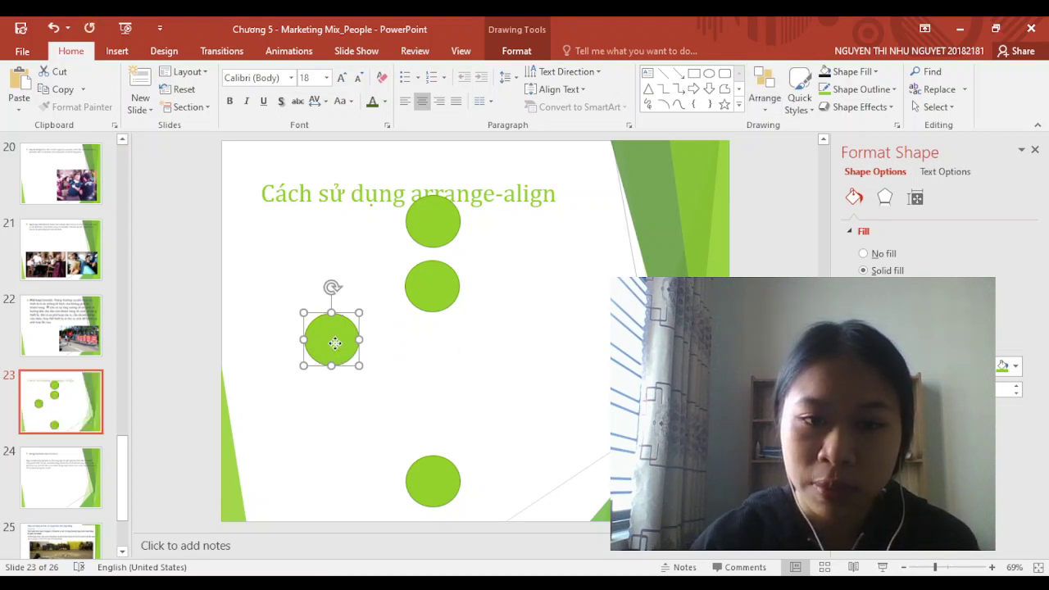
{"action": "left_click_drag", "start_coordinate": [335, 342], "coordinate": [410, 344]}
{"action": "left_click", "coordinate": [477, 376]}
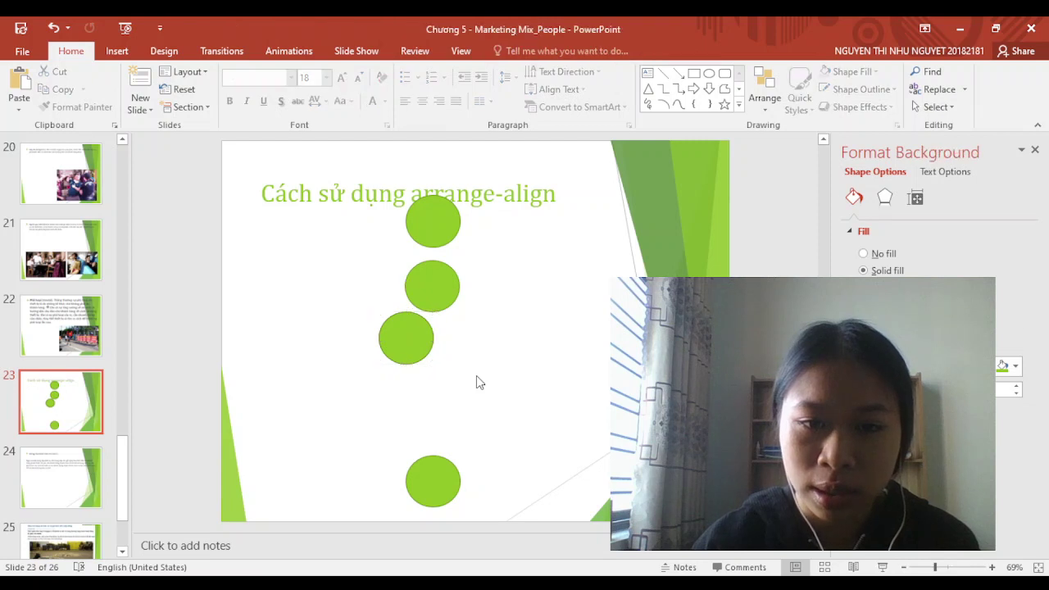
{"action": "left_click", "coordinate": [412, 353]}
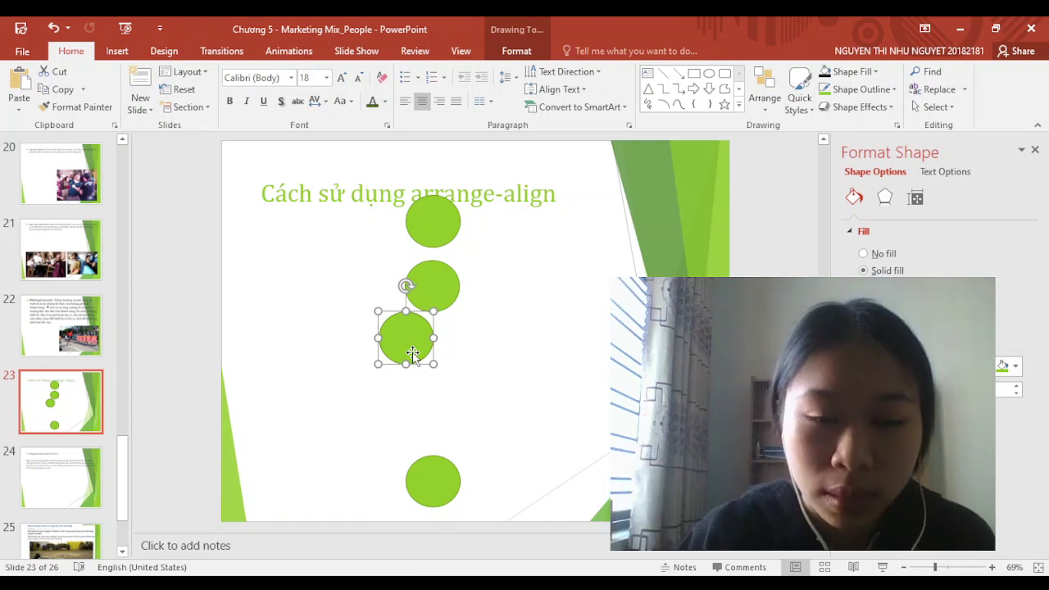
{"action": "left_click", "coordinate": [546, 284]}
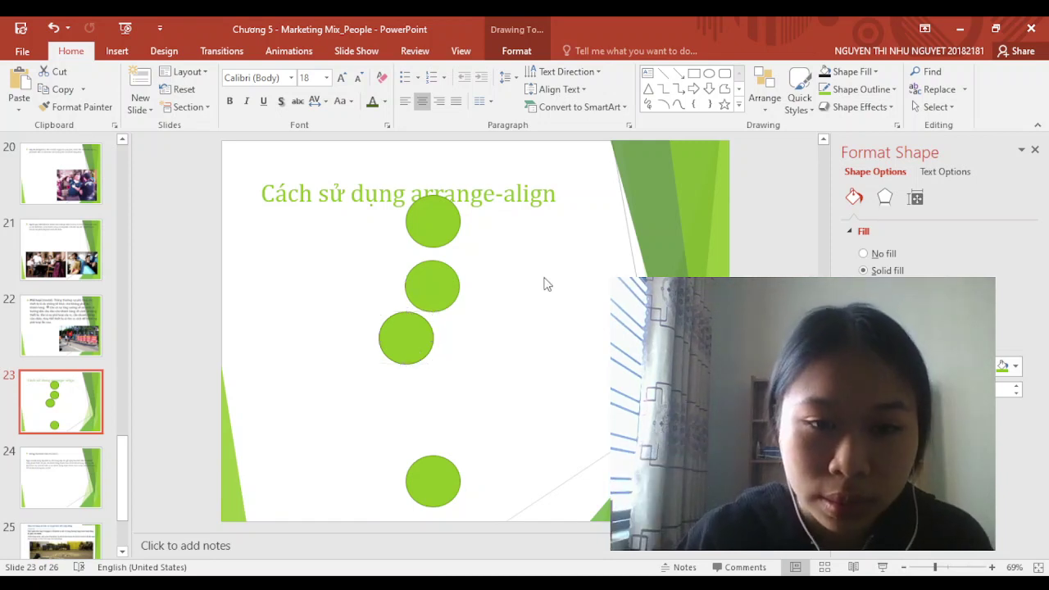
{"action": "left_click", "coordinate": [404, 333]}
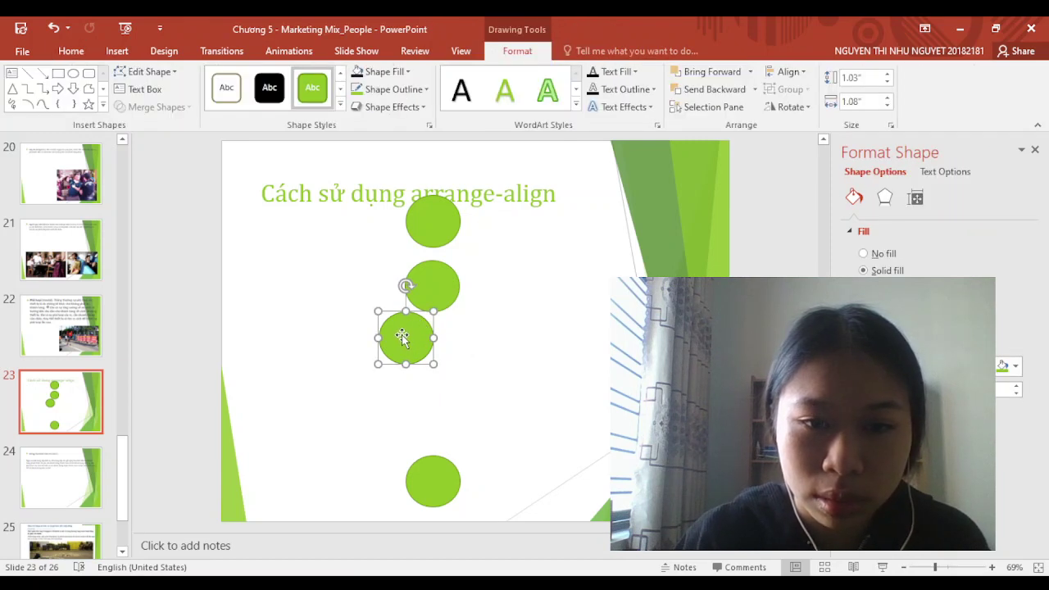
{"action": "left_click_drag", "start_coordinate": [402, 335], "coordinate": [475, 338]}
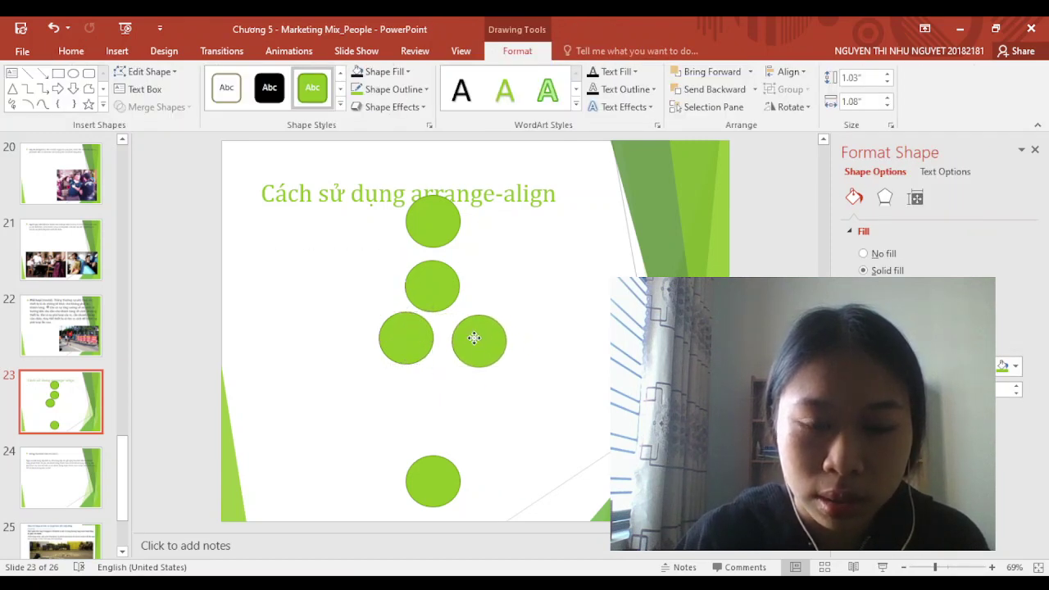
{"action": "left_click_drag", "start_coordinate": [417, 301], "coordinate": [349, 348]}
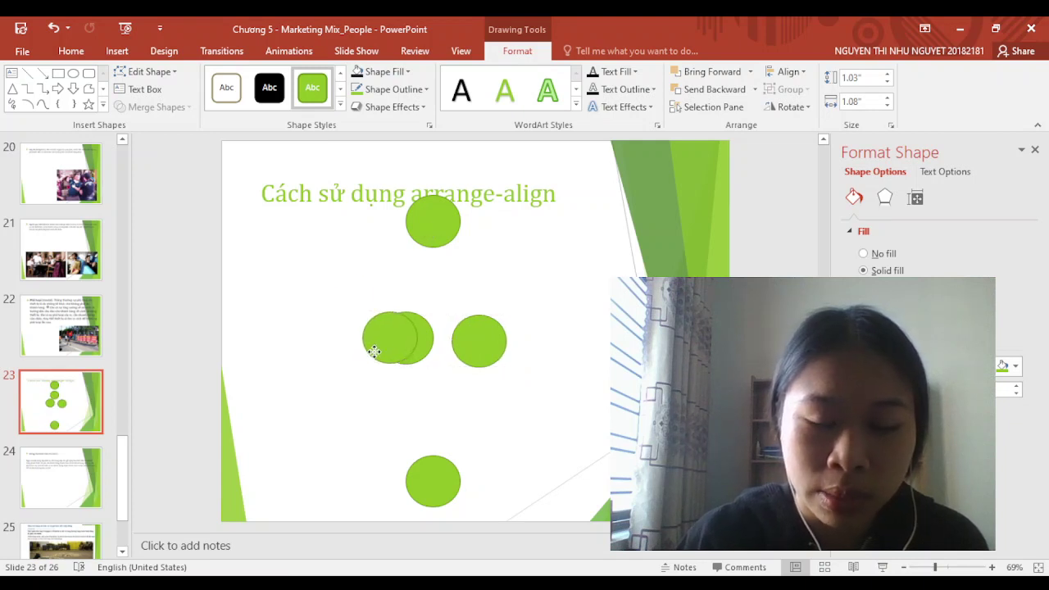
{"action": "left_click_drag", "start_coordinate": [348, 348], "coordinate": [381, 353]}
Select the three row circles and apply Arrange > Align > Distribute Horizontally
{"action": "left_click", "coordinate": [432, 356], "text": "shift"}
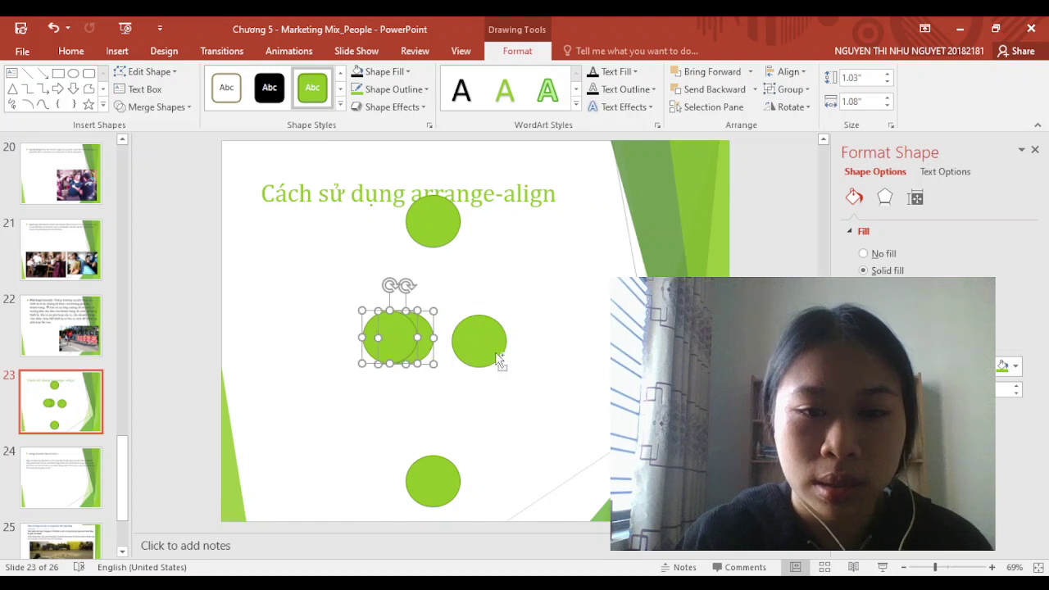
{"action": "left_click", "coordinate": [499, 358], "text": "shift"}
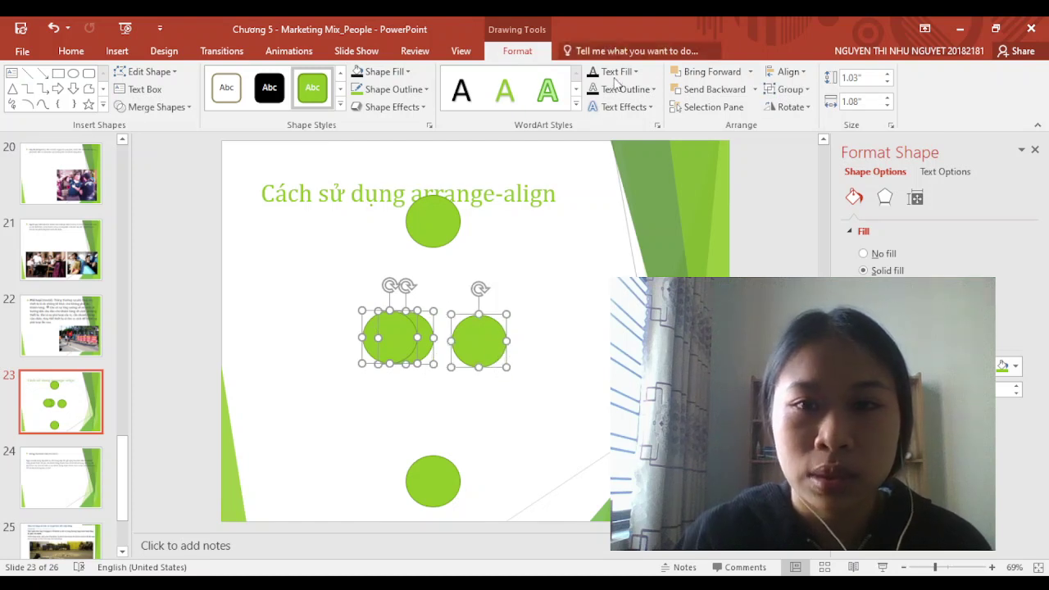
{"action": "left_click", "coordinate": [72, 51]}
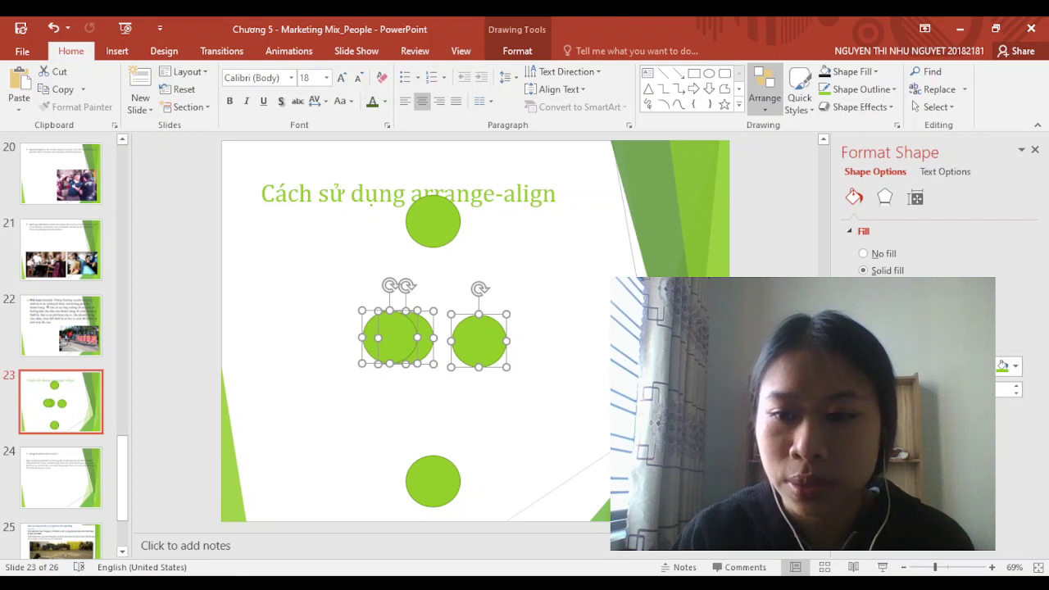
{"action": "left_click", "coordinate": [820, 410]}
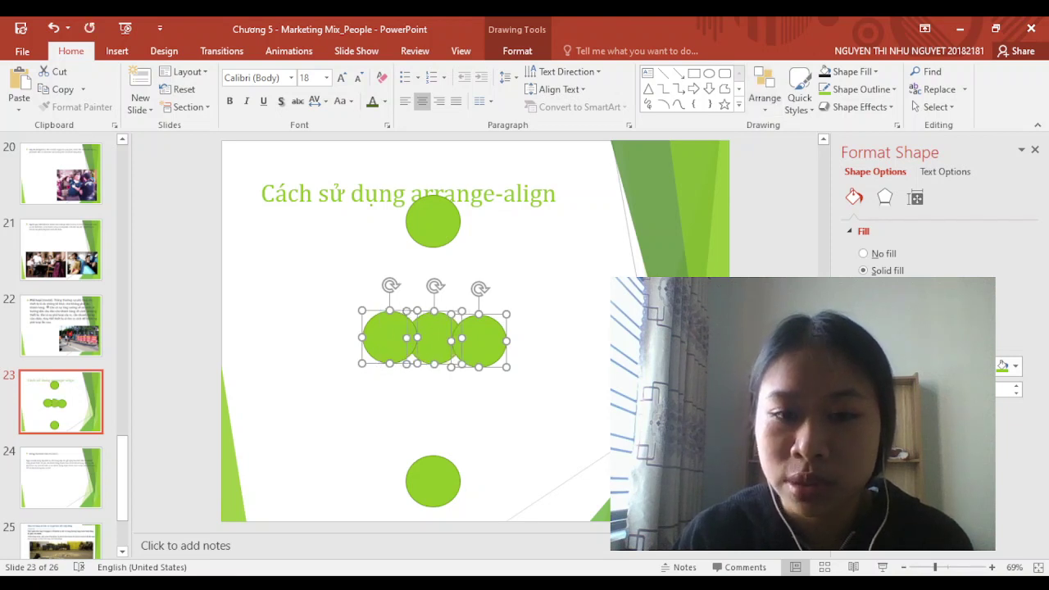
{"action": "key", "text": "Escape"}
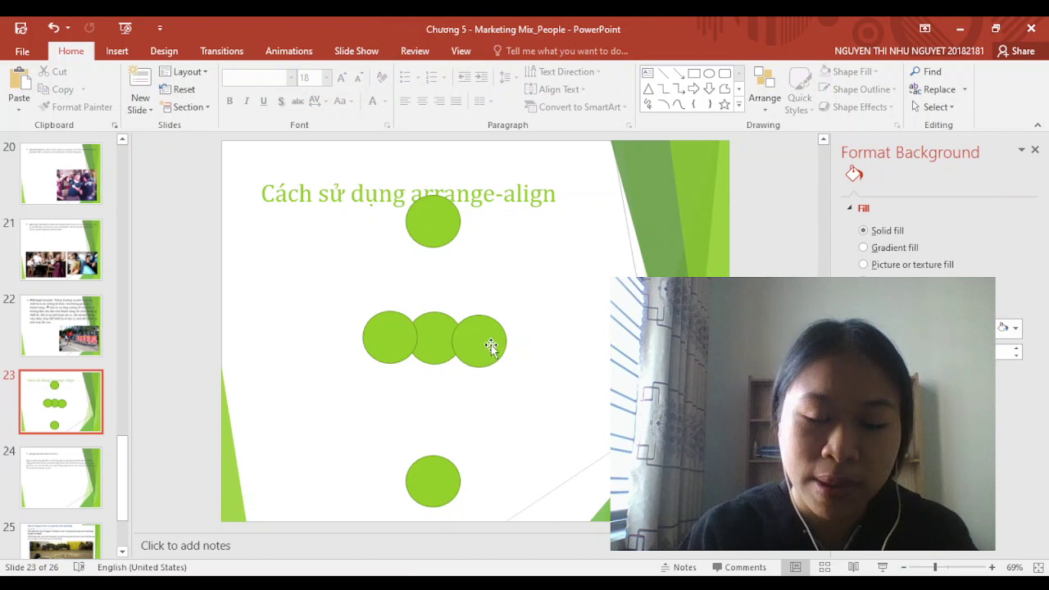
Spread the row's left and right circles slightly further apart
{"action": "left_click", "coordinate": [489, 344]}
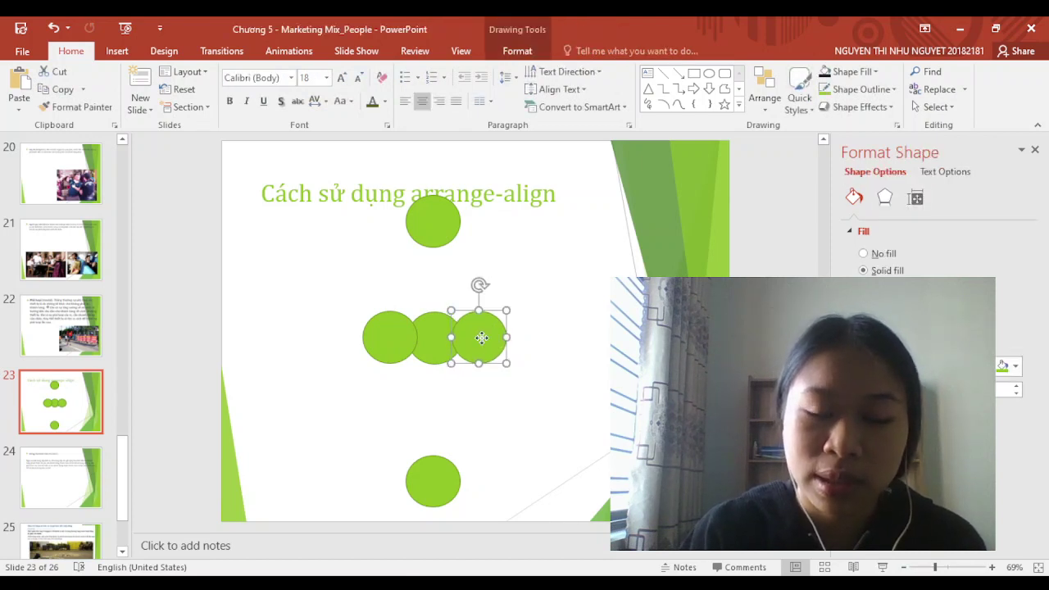
{"action": "left_click_drag", "start_coordinate": [483, 343], "coordinate": [500, 344]}
{"action": "left_click", "coordinate": [382, 336]}
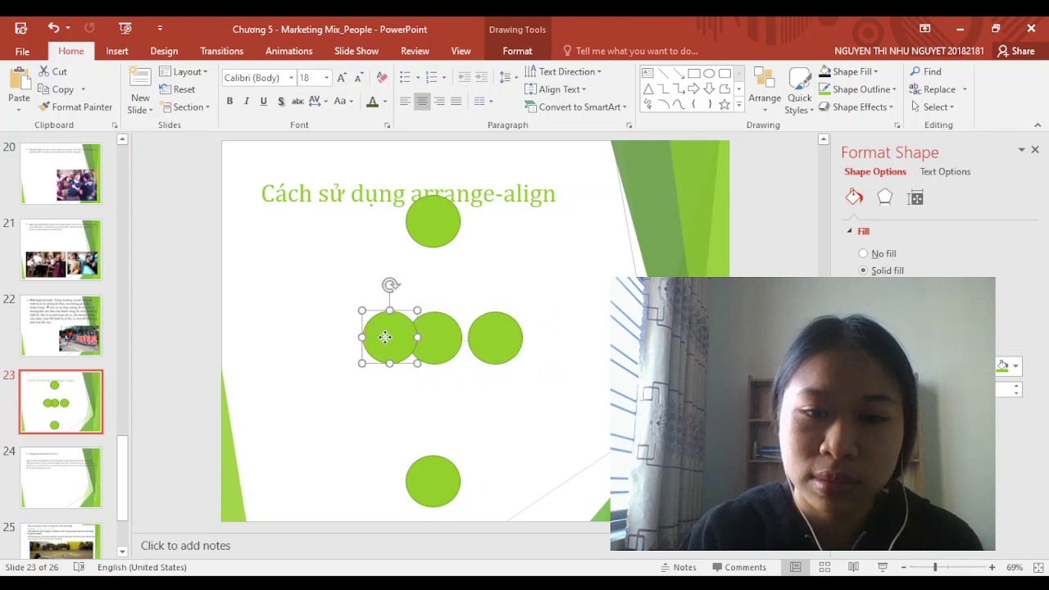
{"action": "left_click_drag", "start_coordinate": [382, 336], "coordinate": [369, 337]}
{"action": "left_click", "coordinate": [487, 305]}
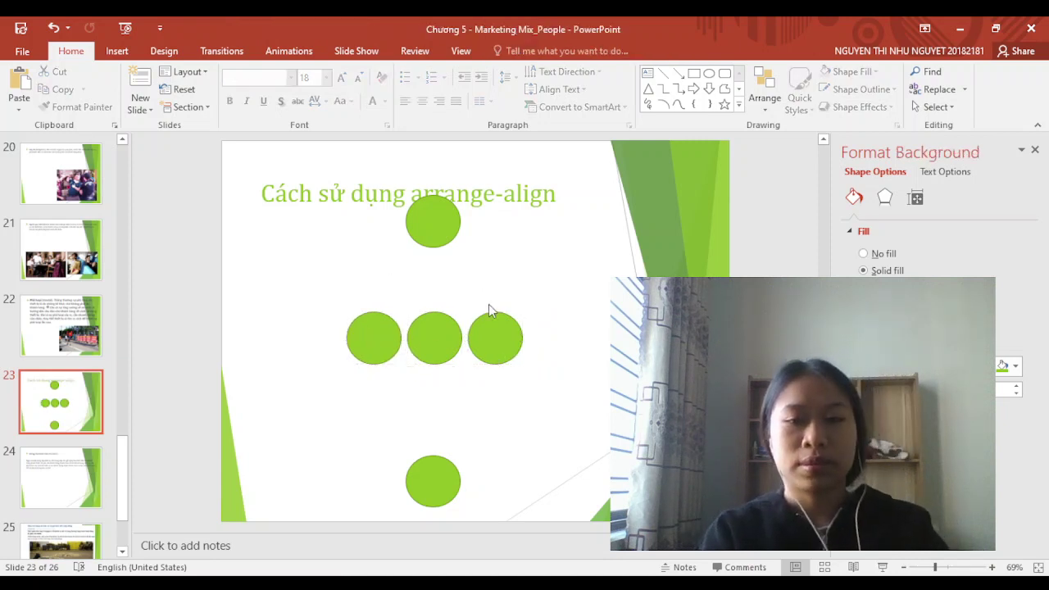
Move the top circle down and the bottom circle up against the middle circle
{"action": "left_click_drag", "start_coordinate": [450, 230], "coordinate": [453, 282]}
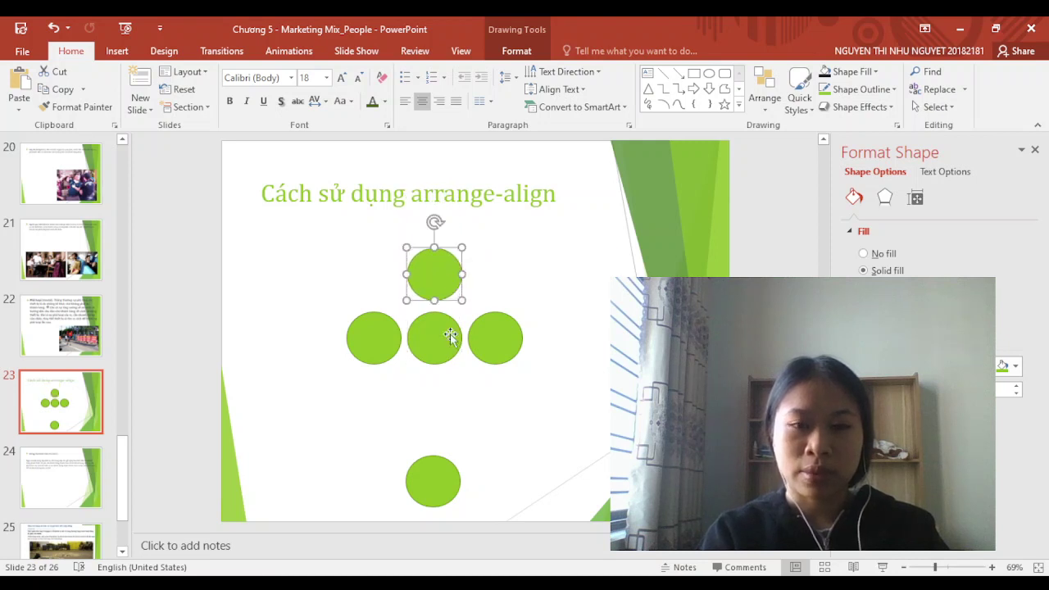
{"action": "left_click", "coordinate": [437, 471]}
{"action": "left_click_drag", "start_coordinate": [437, 472], "coordinate": [436, 401]}
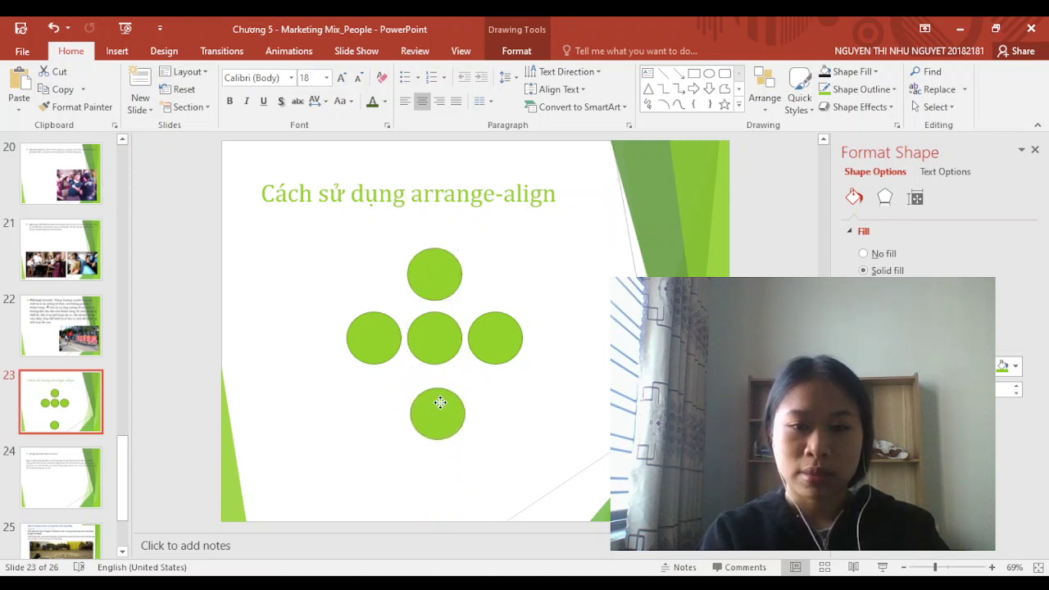